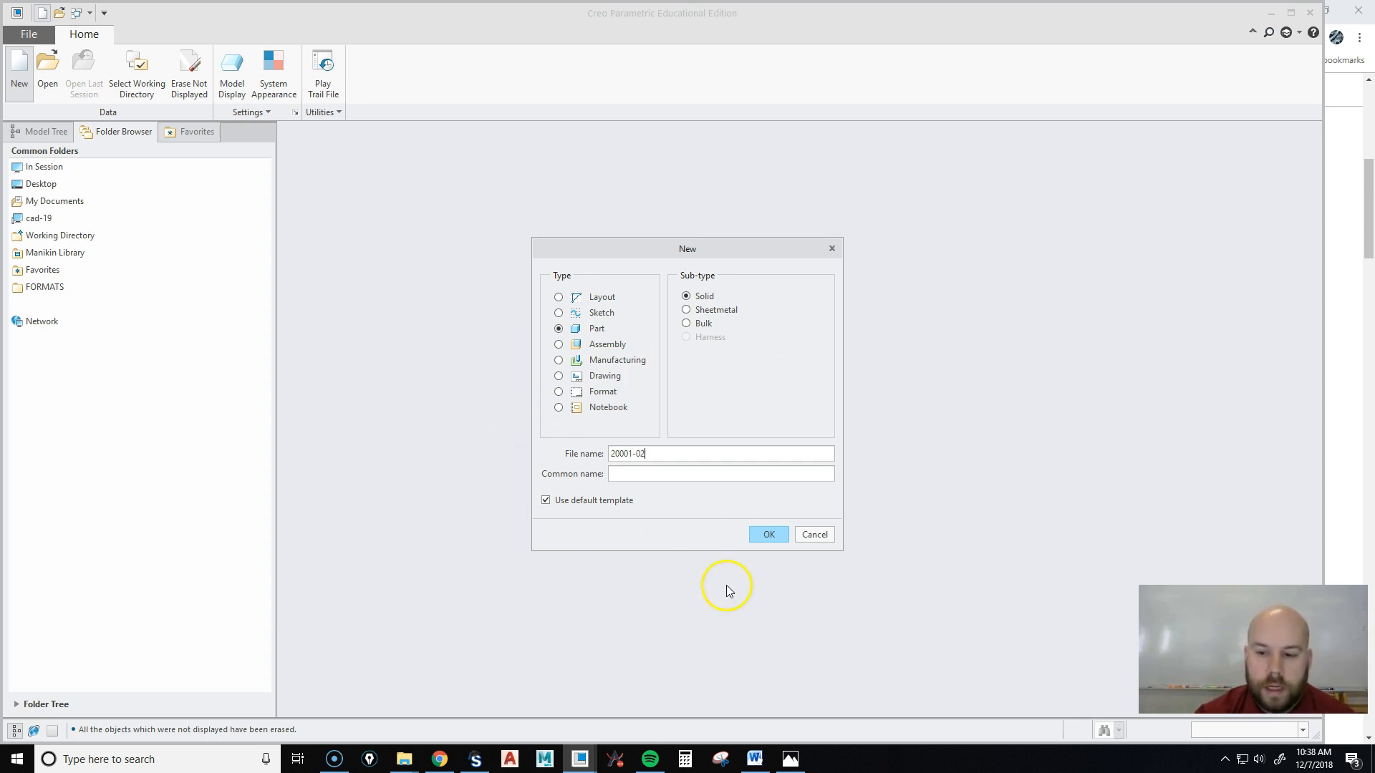
Create the solid part 20001-02 from the default template and turn on the display of datum planes.
left_click(767, 535)
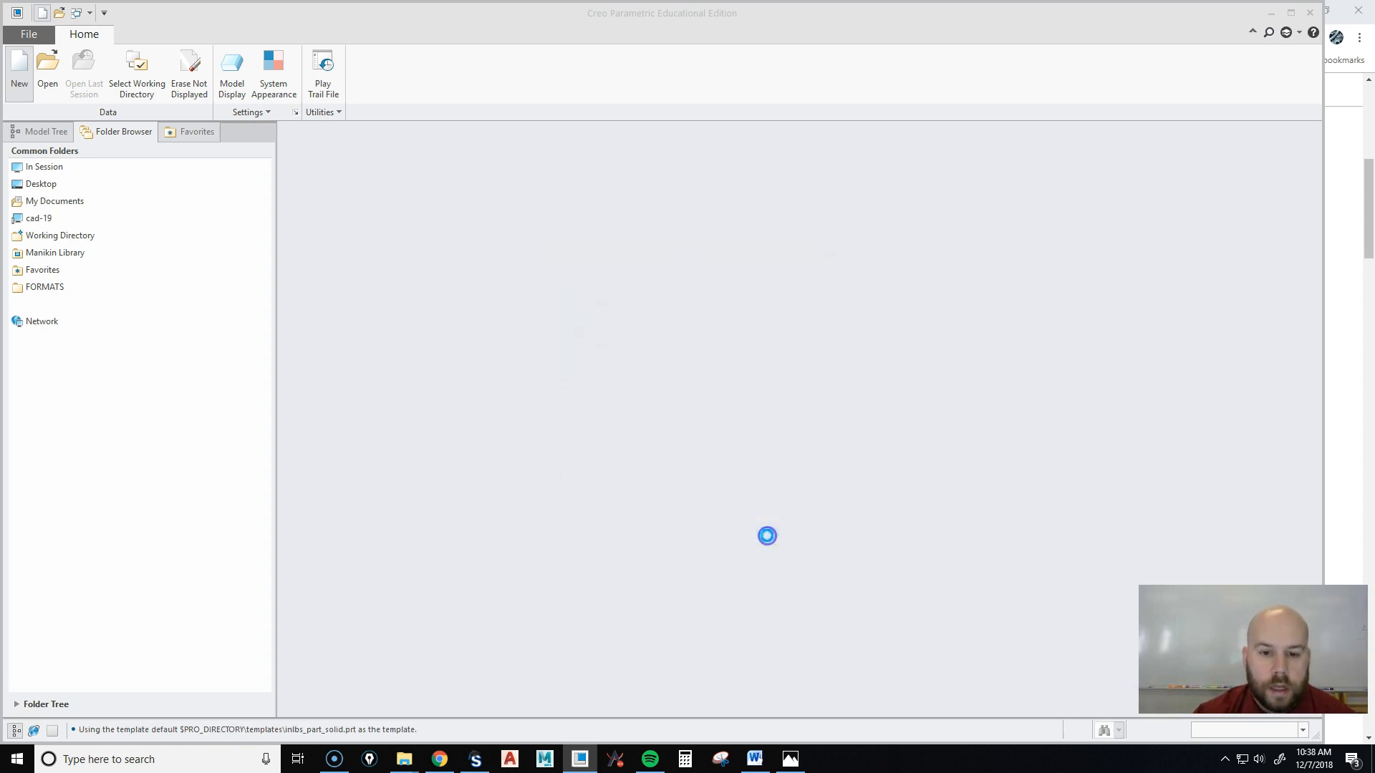
left_click(869, 140)
left_click(886, 213)
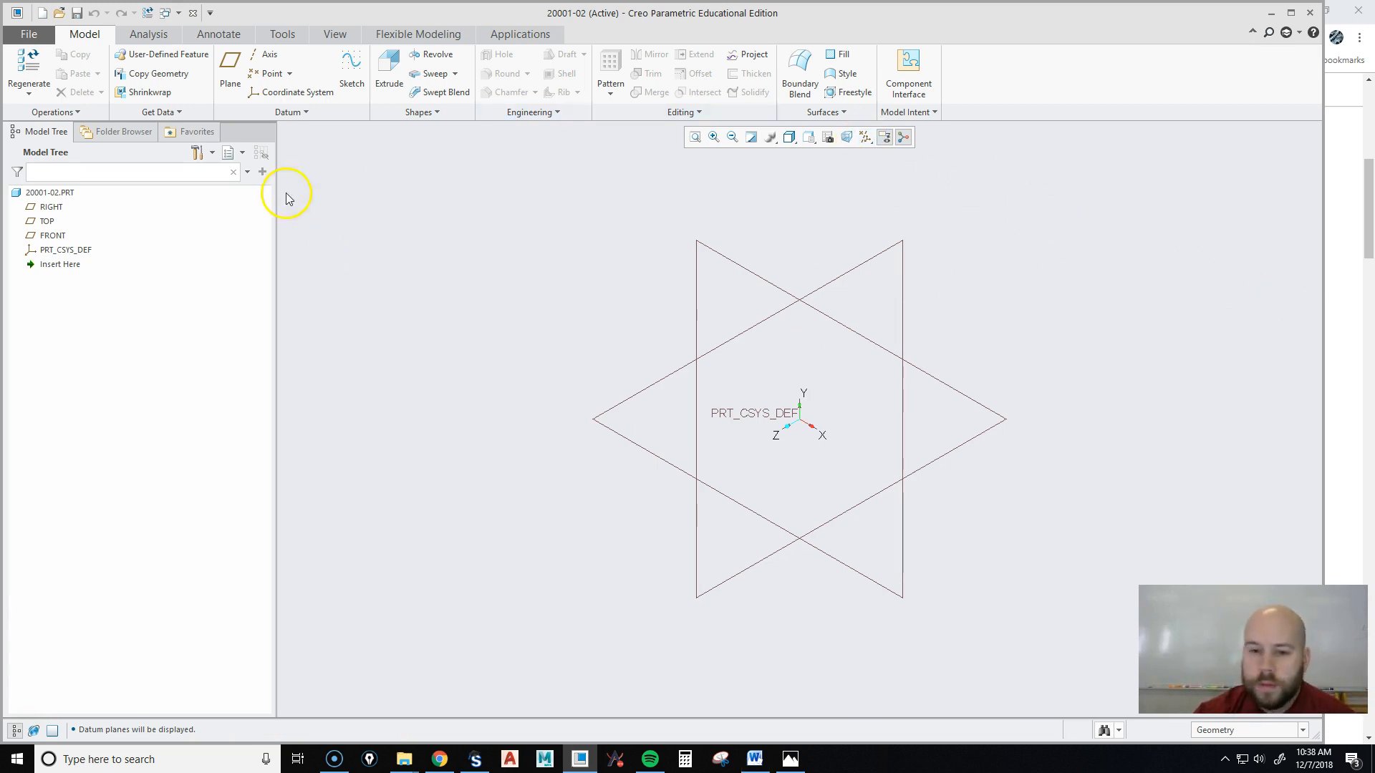
In Photos, examine the shape and dimensions of drawing 2, Bearing, in MS1005-PART DRAWINGS FOR MULTIPLE CONTRACTS.jpg, and return to Creo.
left_click_drag(1374, 429, 422, 40)
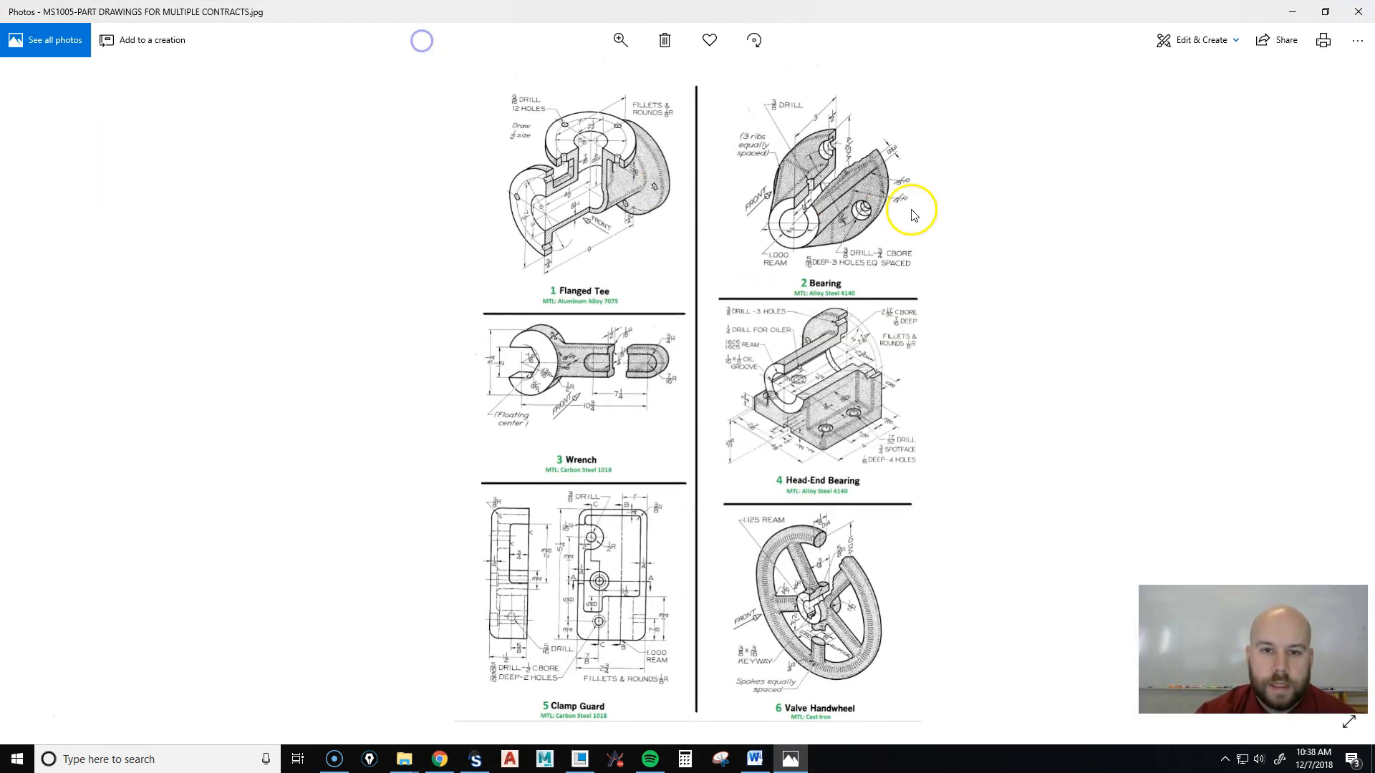
left_click(625, 48)
left_click(598, 77)
left_click_drag(959, 294, 520, 635)
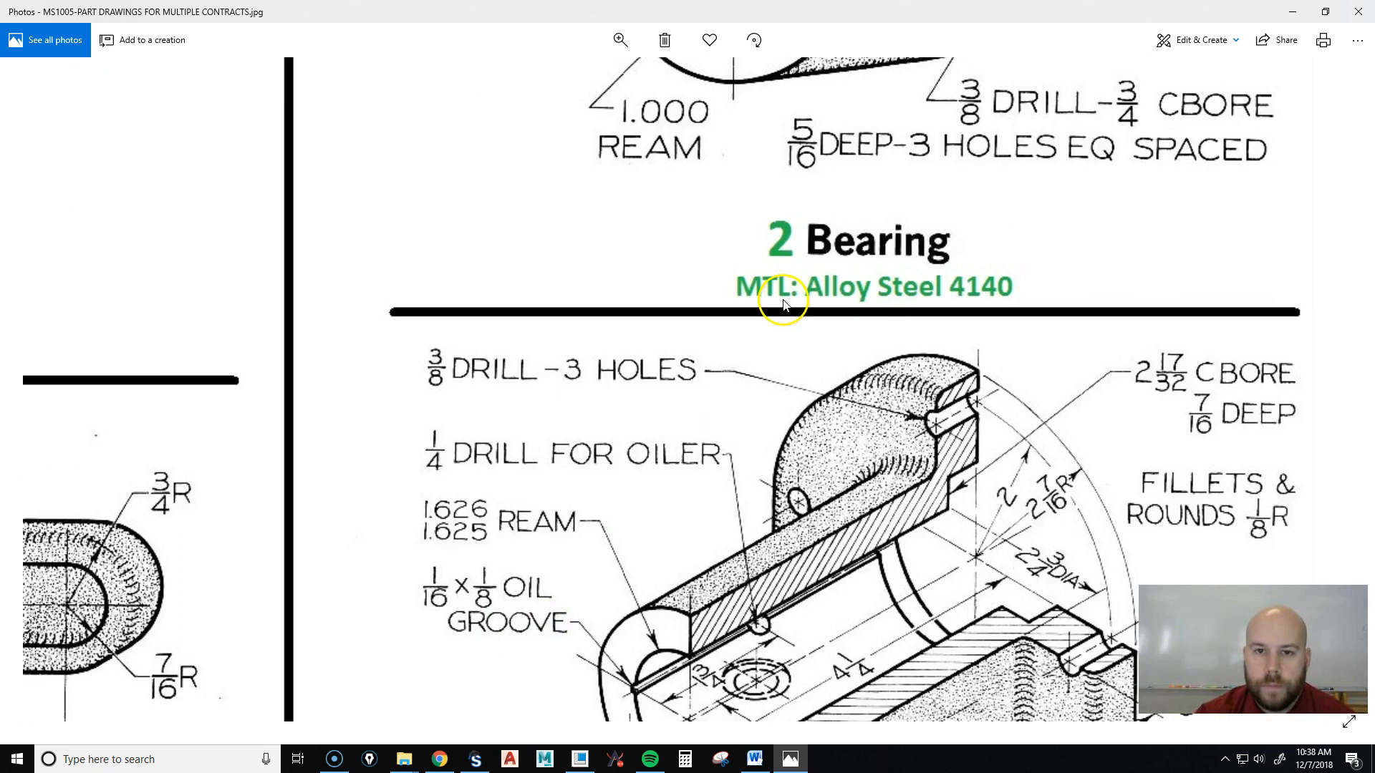
left_click_drag(798, 227, 761, 638)
mouse_move(952, 265)
left_mouse_down()
mouse_move(908, 408)
mouse_move(829, 467)
left_mouse_up()
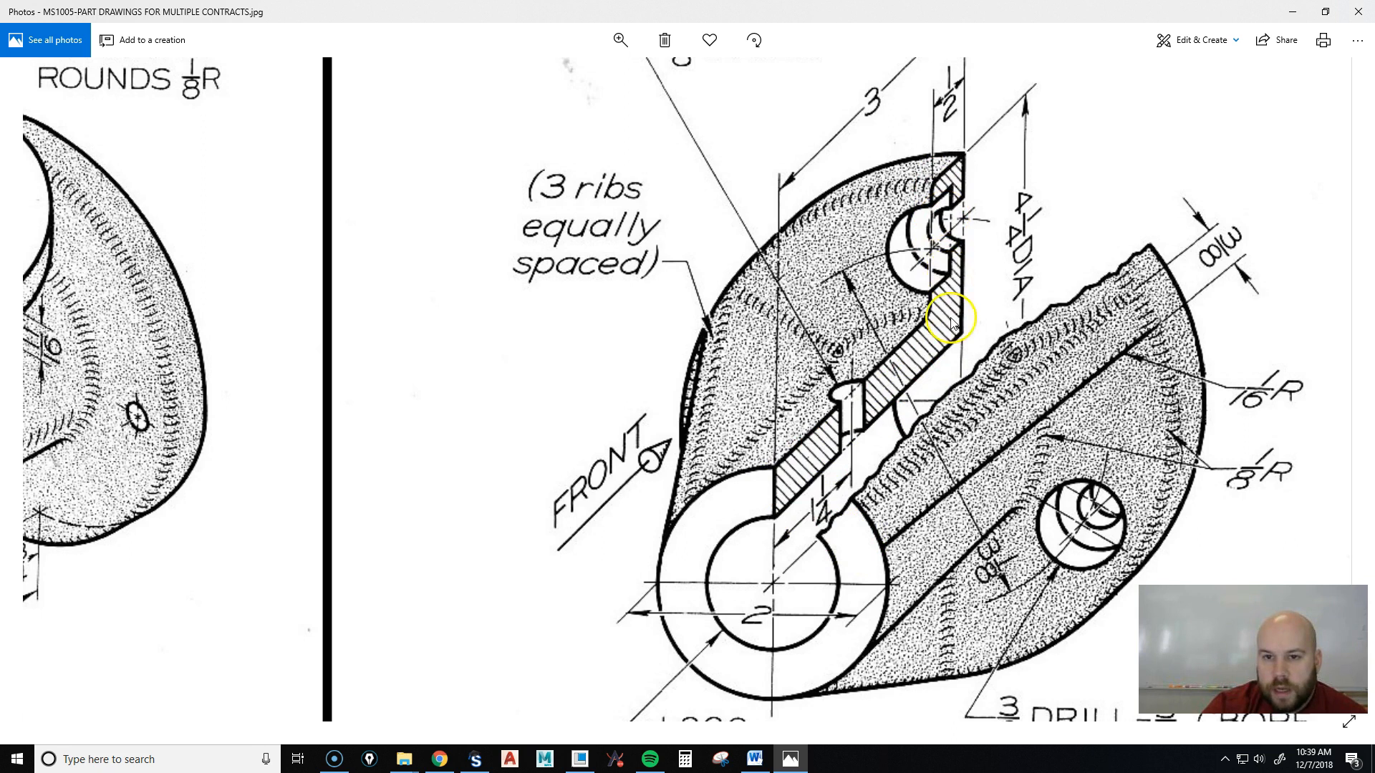
left_click_drag(813, 22, 1374, 207)
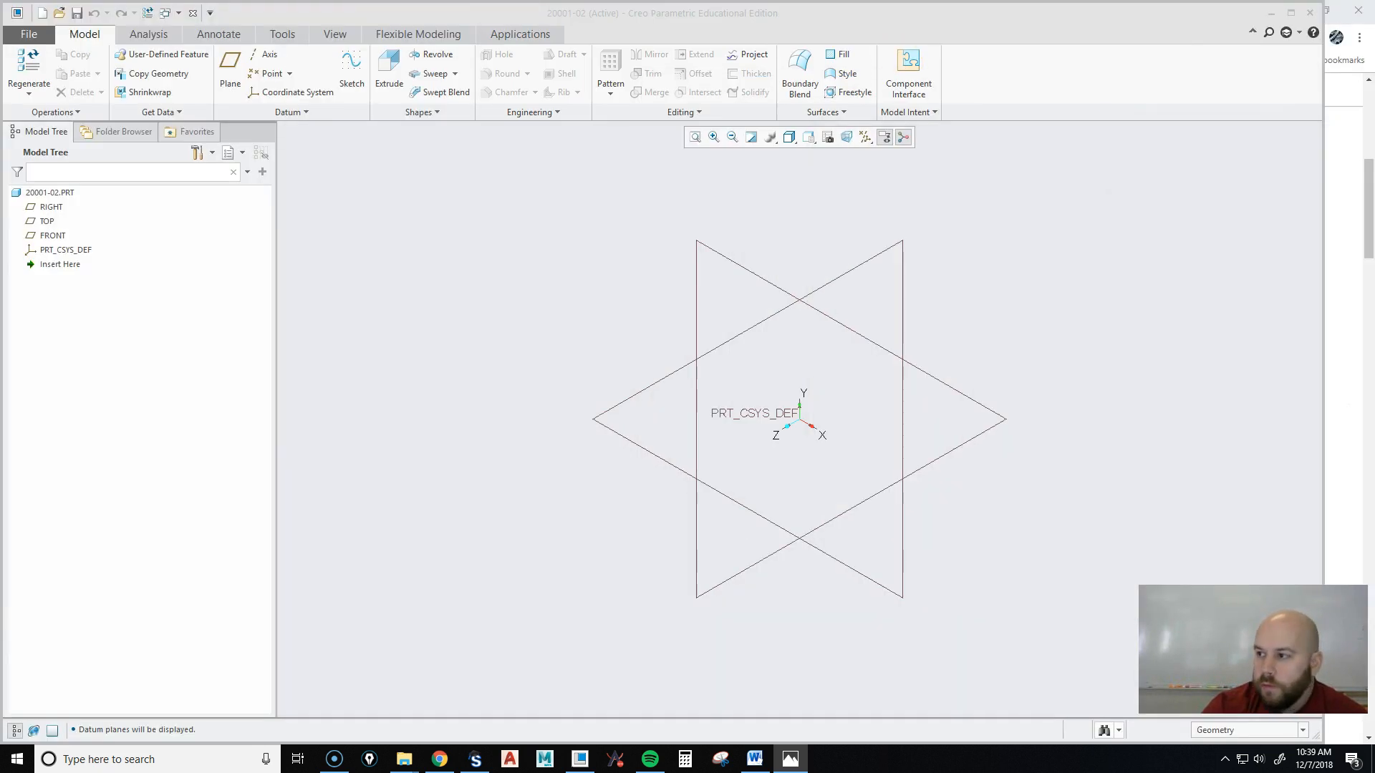
Start a Revolve and open its internal sketch on the RIGHT datum plane, using the TOP plane as top reference and facing the sketch plane.
left_click(433, 55)
right_click(446, 308)
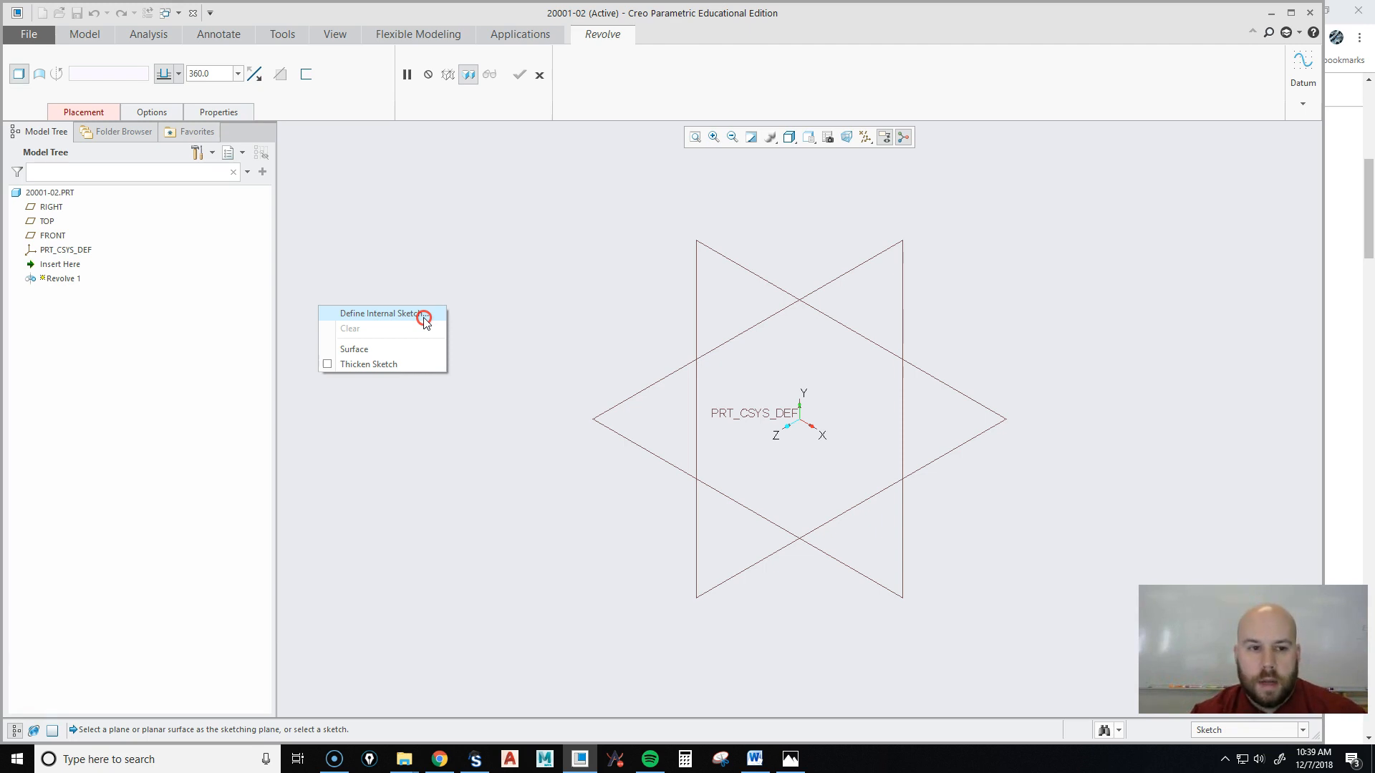
left_click(423, 319)
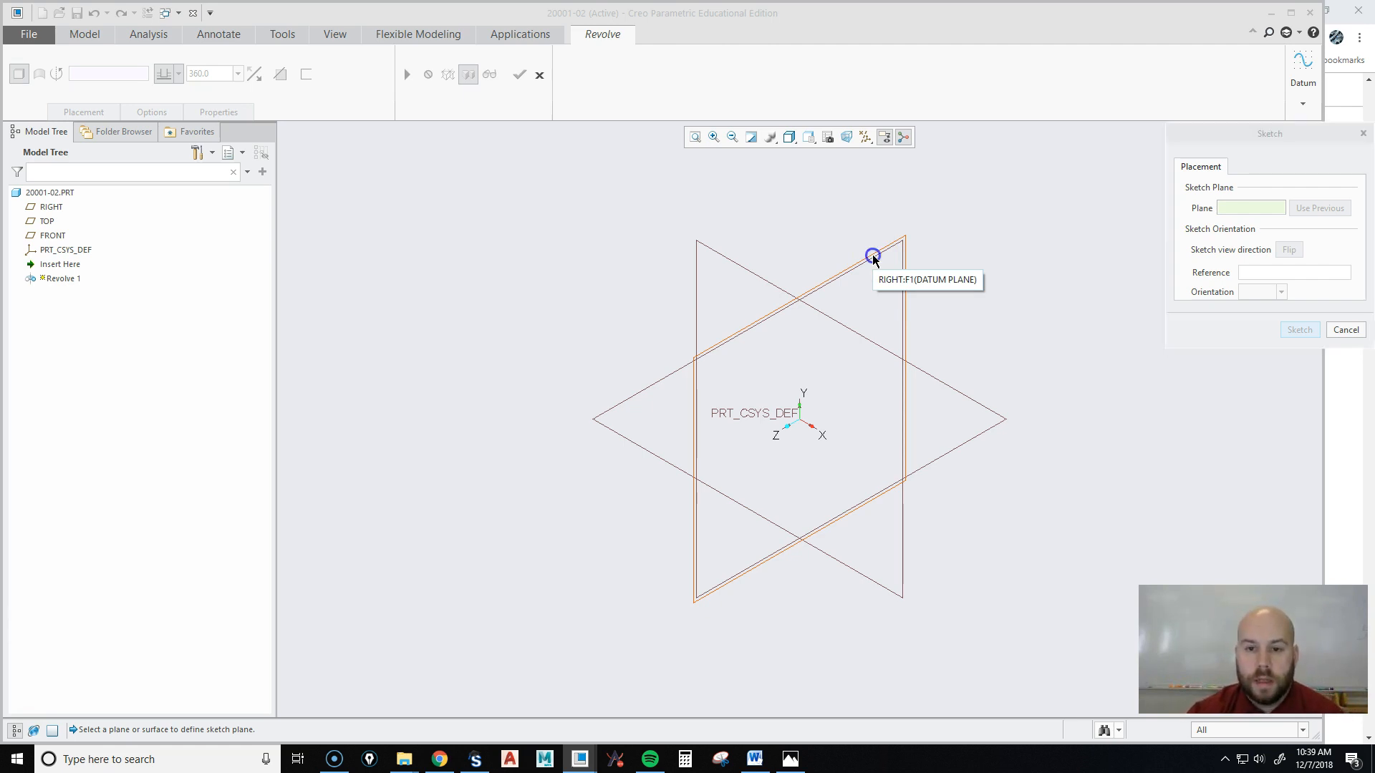
left_click(873, 259)
left_click(1281, 347)
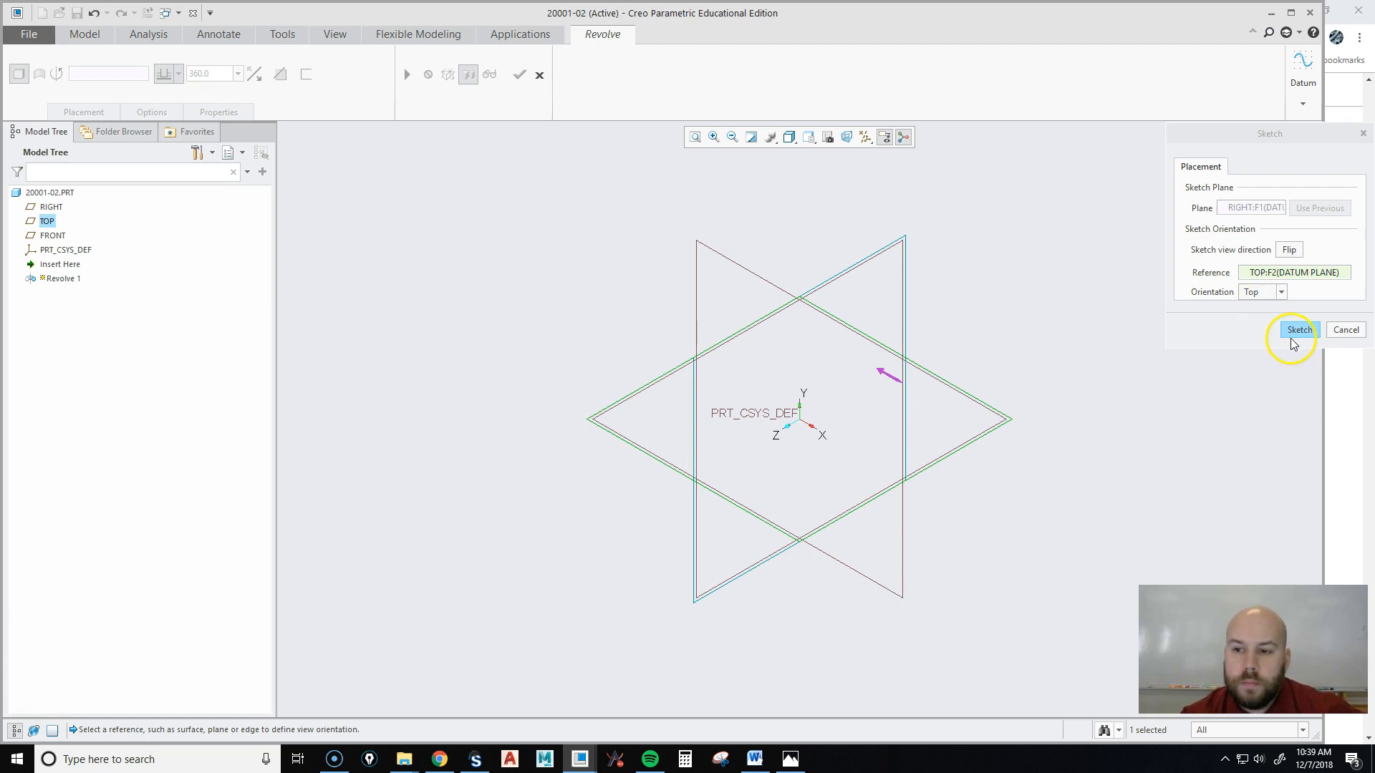
left_click(1298, 332)
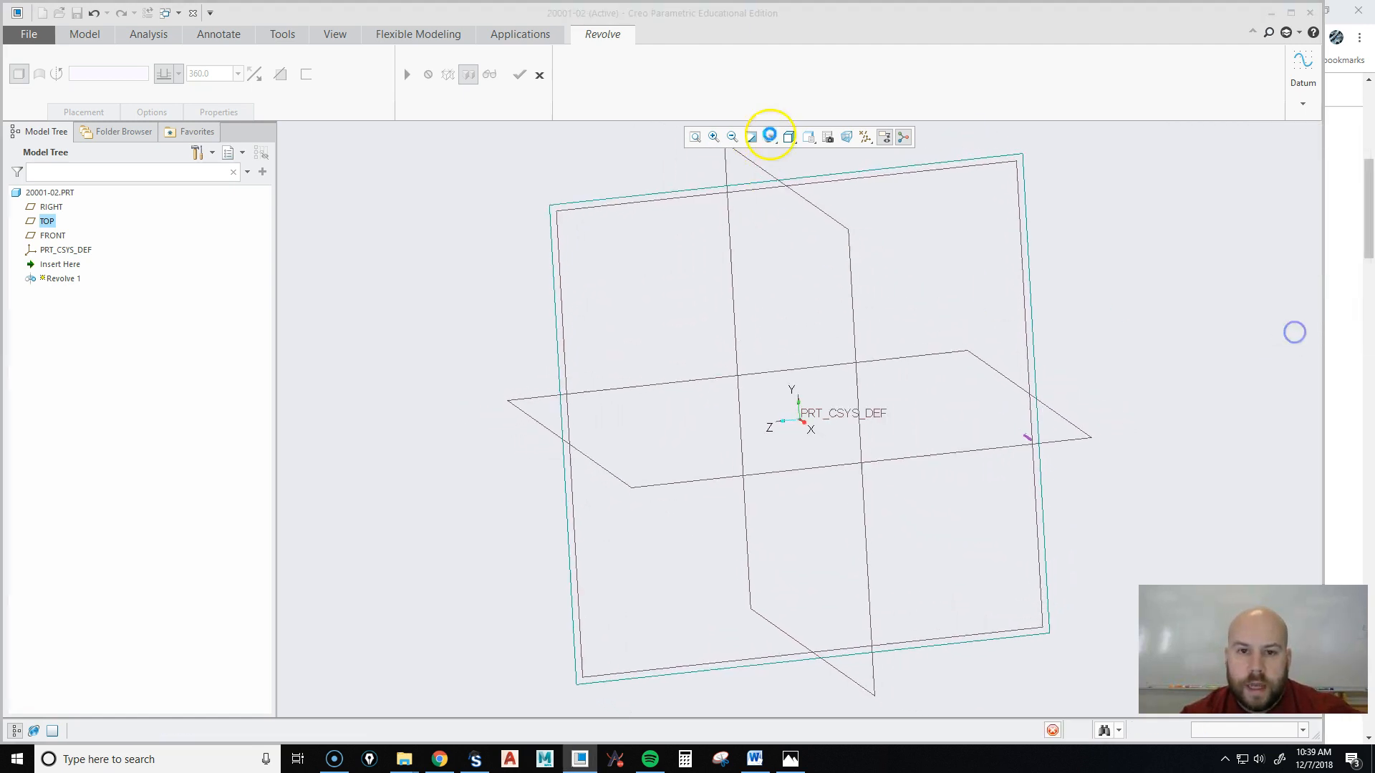
left_click(829, 139)
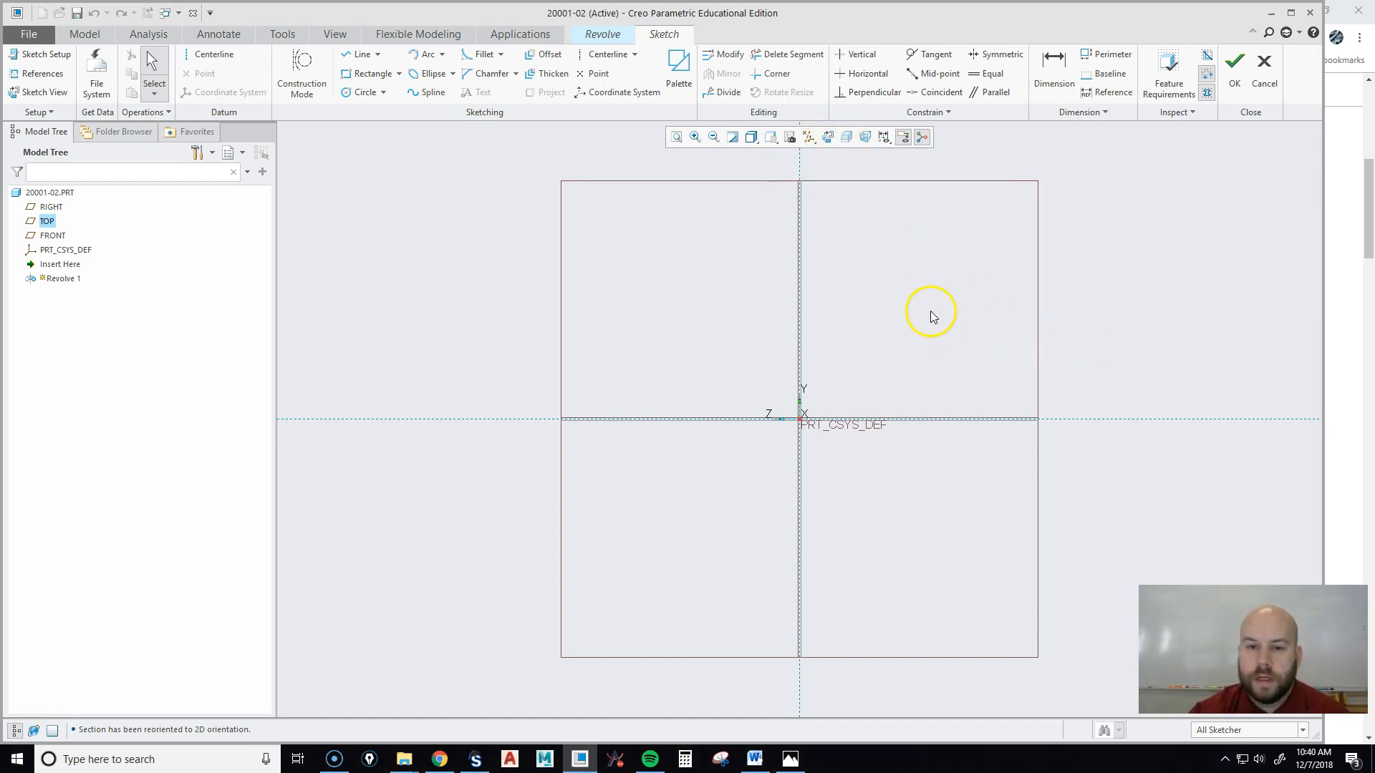
Place a horizontal datum centerline along the TOP plane reference as the axis of revolution.
left_click(215, 54)
left_click(683, 420)
left_click(937, 421)
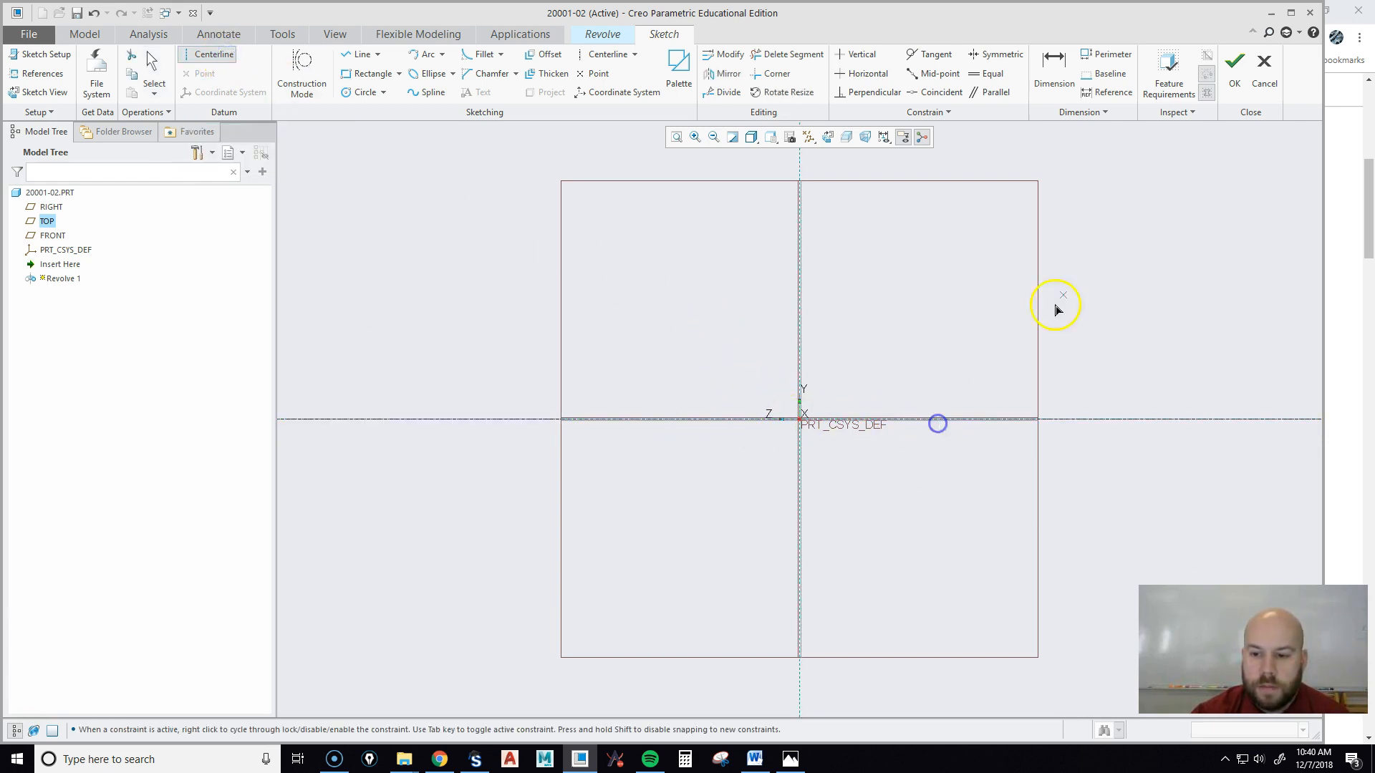
middle_click(1079, 295)
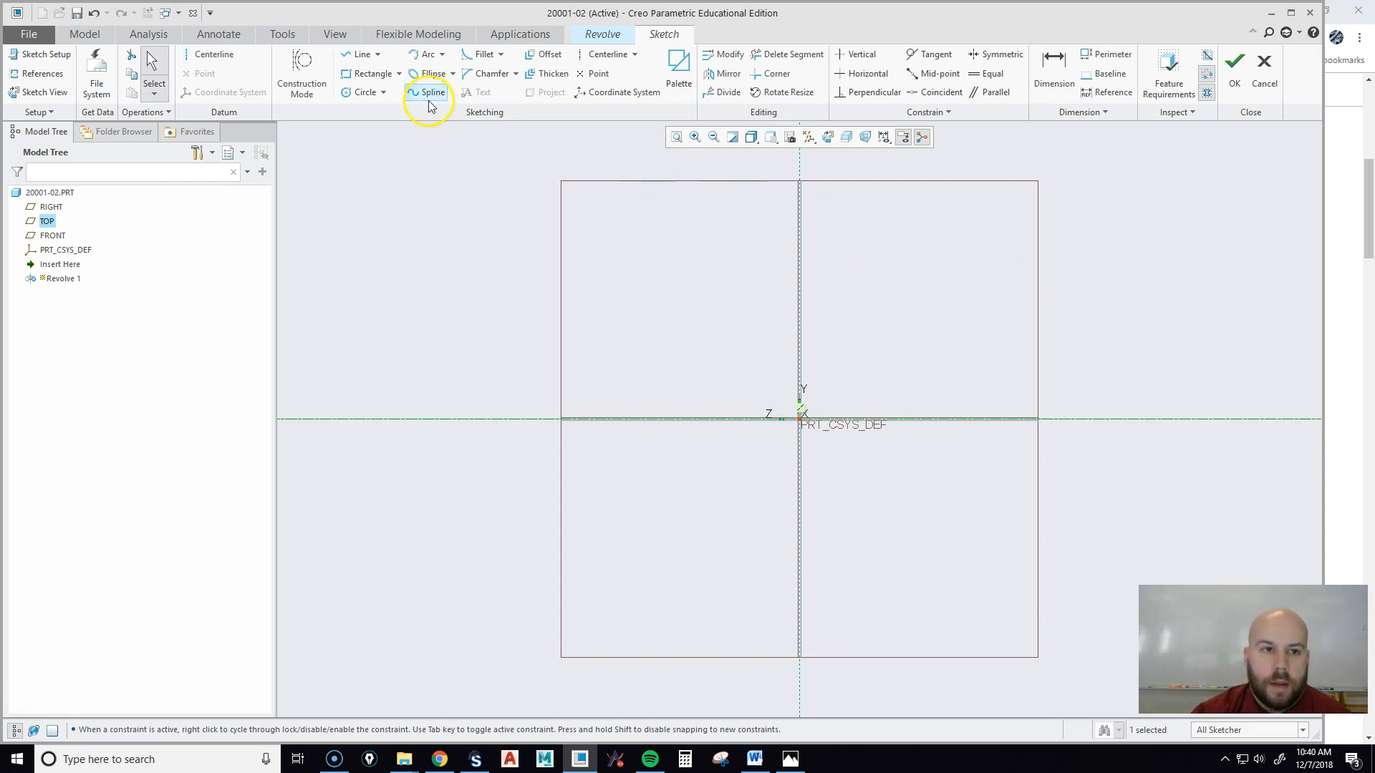
left_click(344, 55)
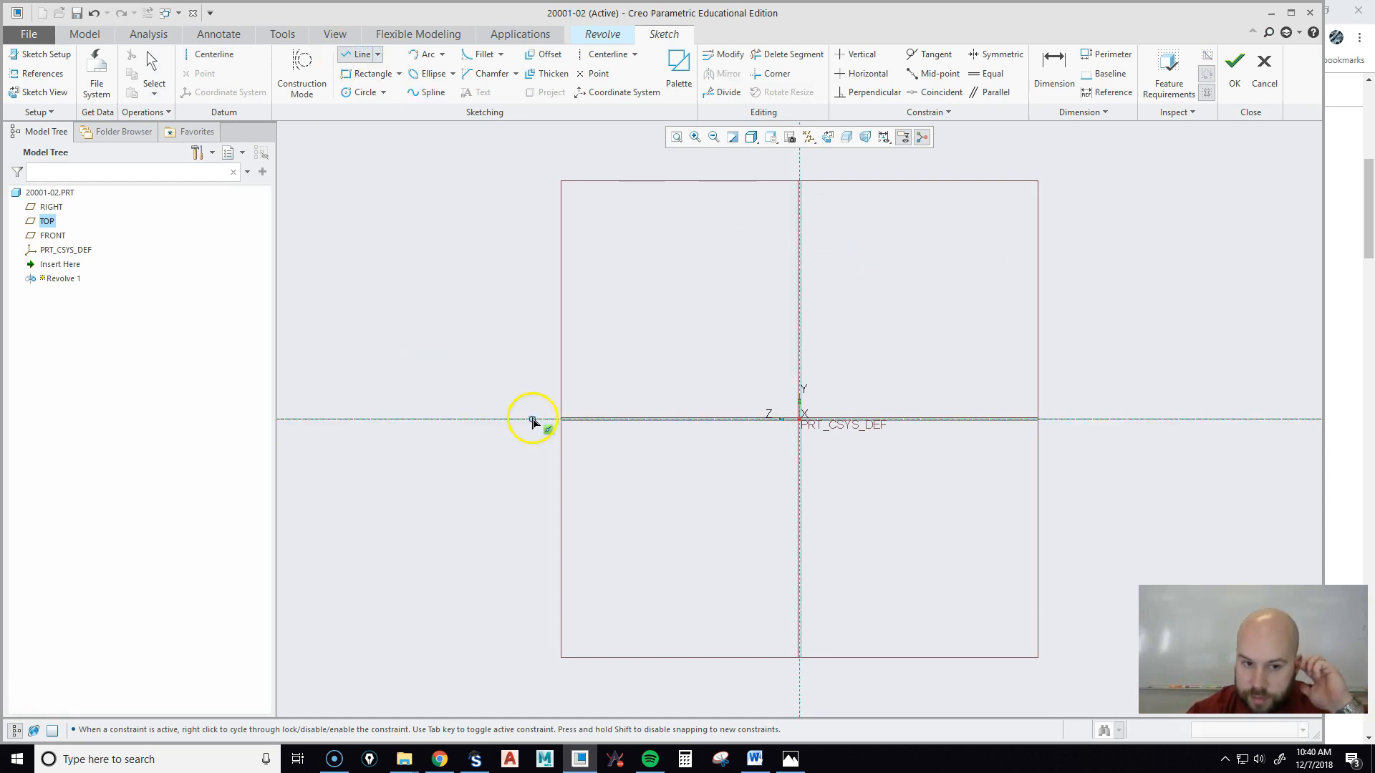
left_click(528, 421)
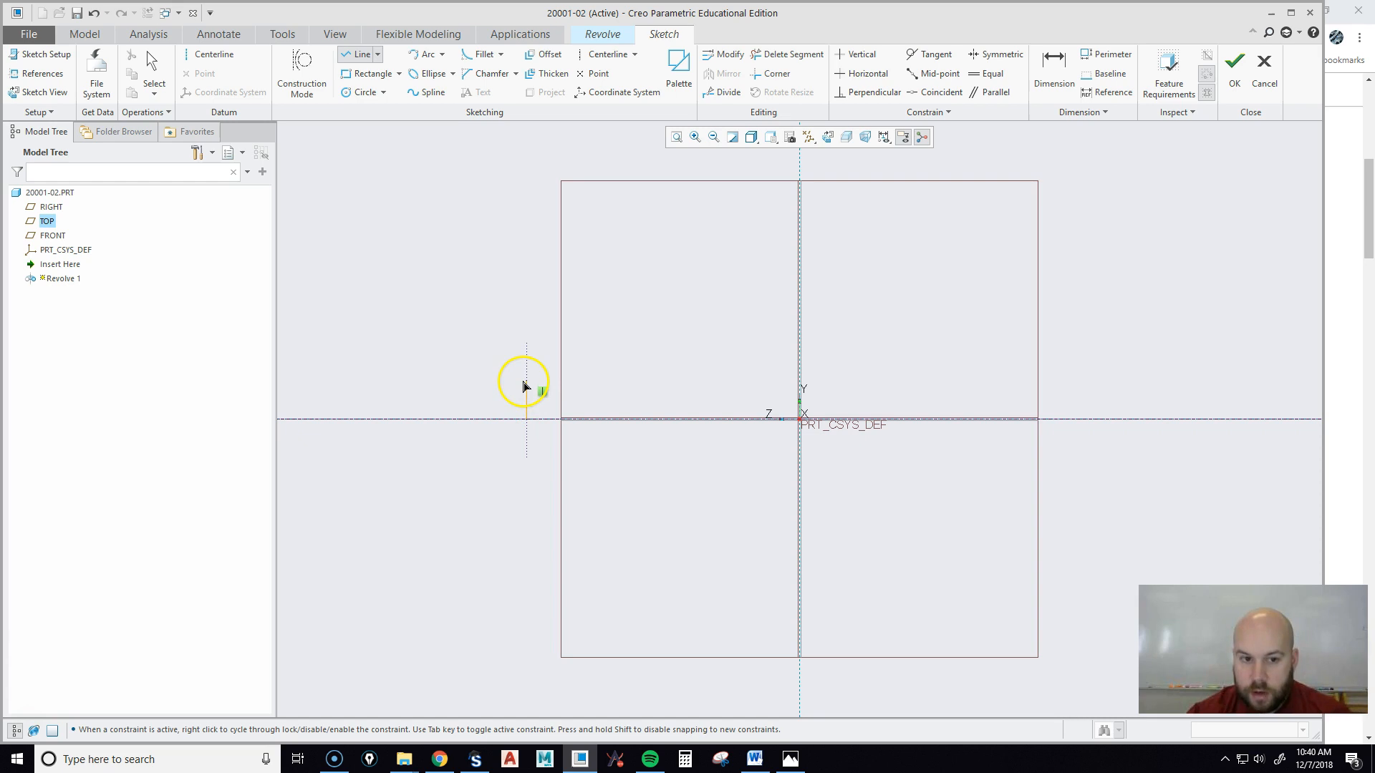
left_click(527, 376)
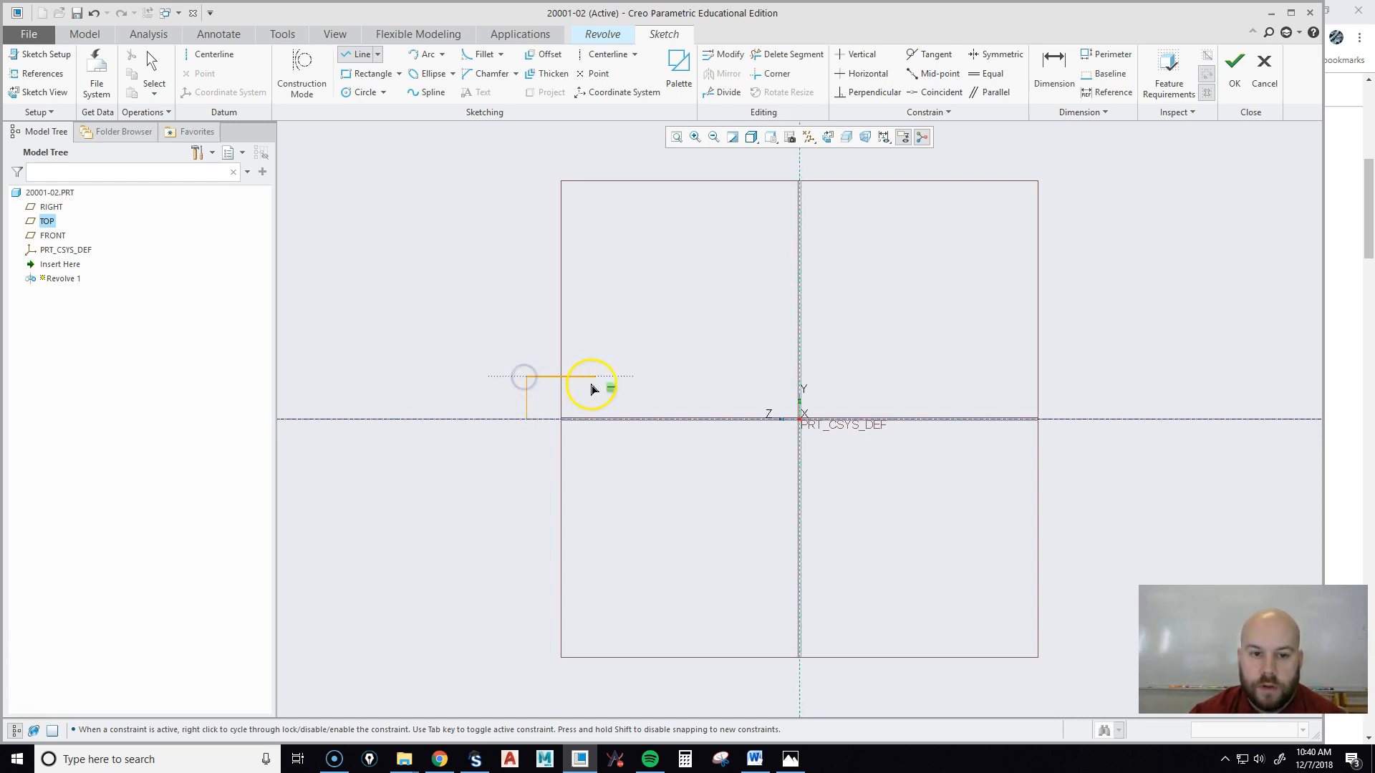
left_click(744, 376)
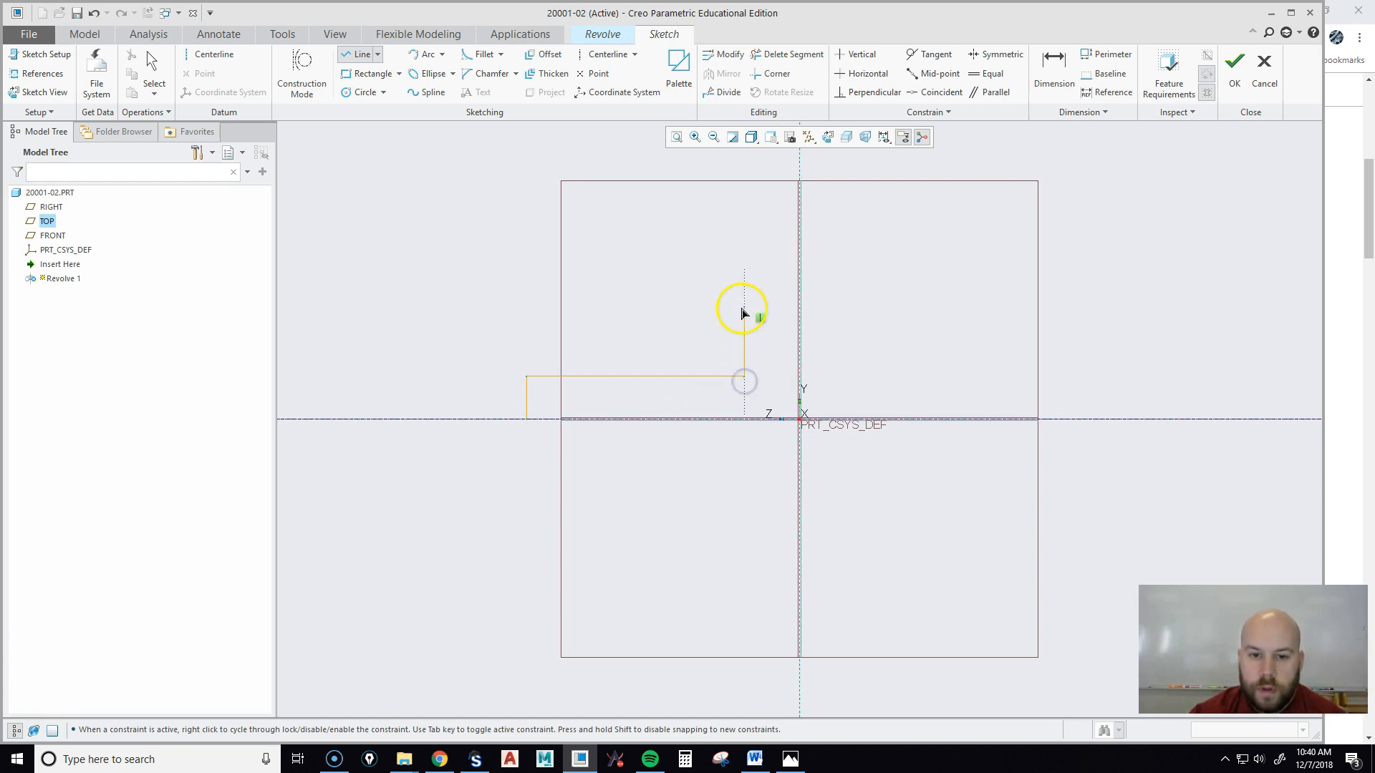
left_click(745, 274)
left_click(799, 274)
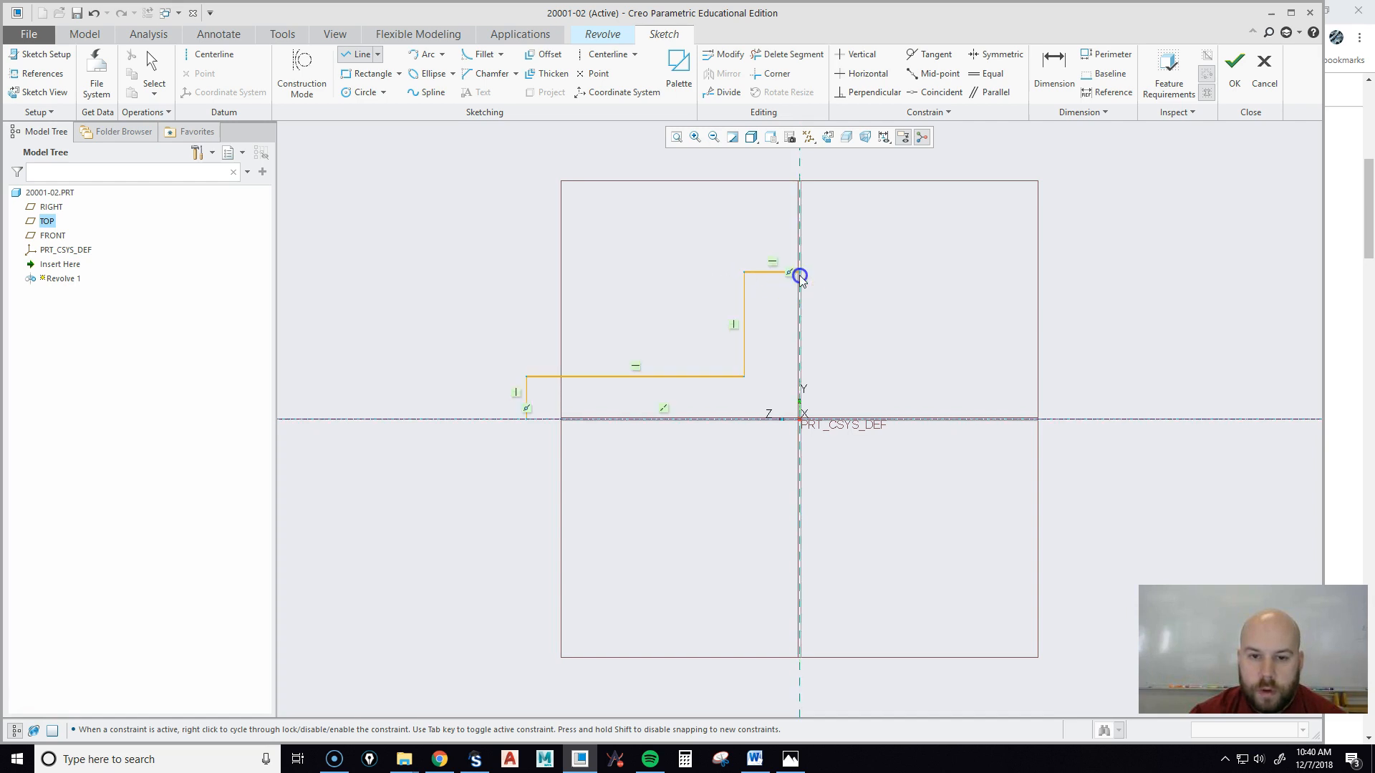
left_click(800, 419)
left_click(526, 420)
middle_click(696, 286)
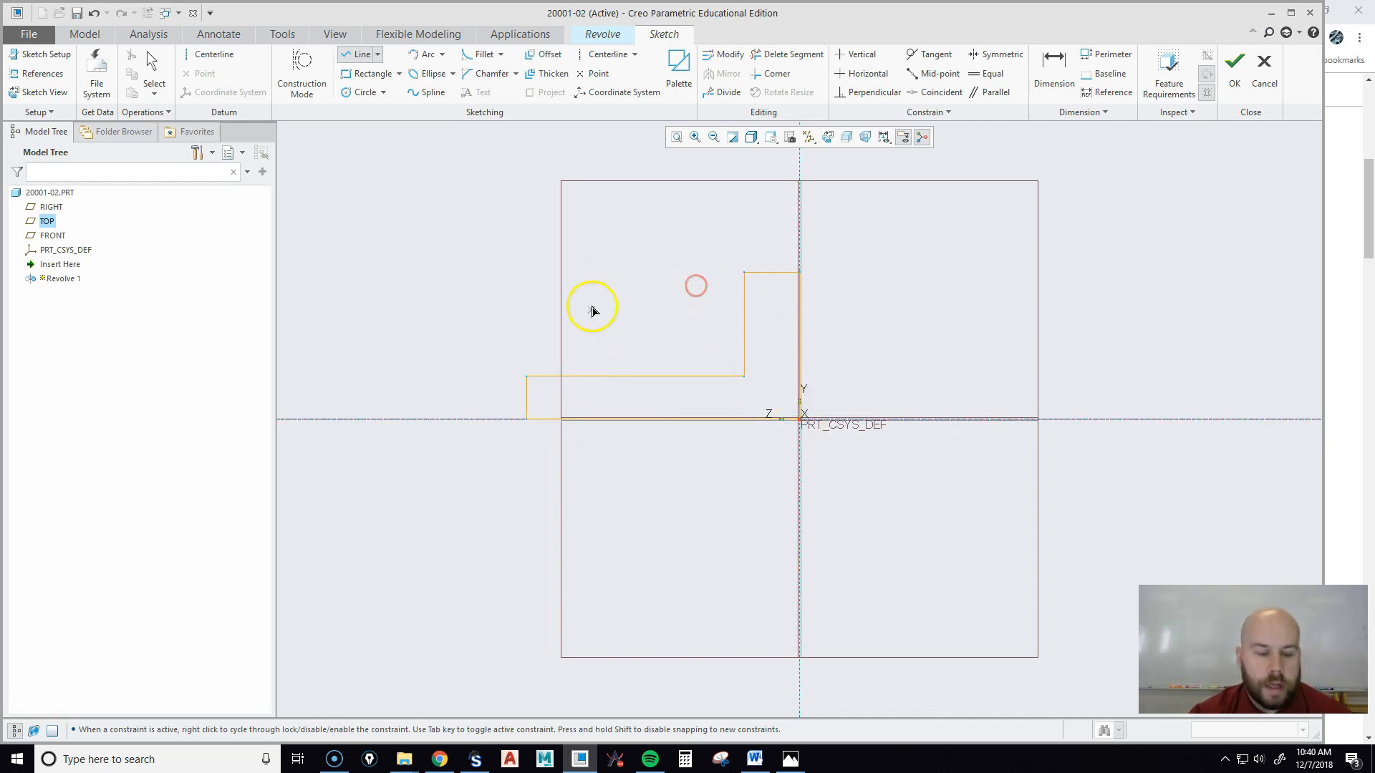
key("ctrl+z")
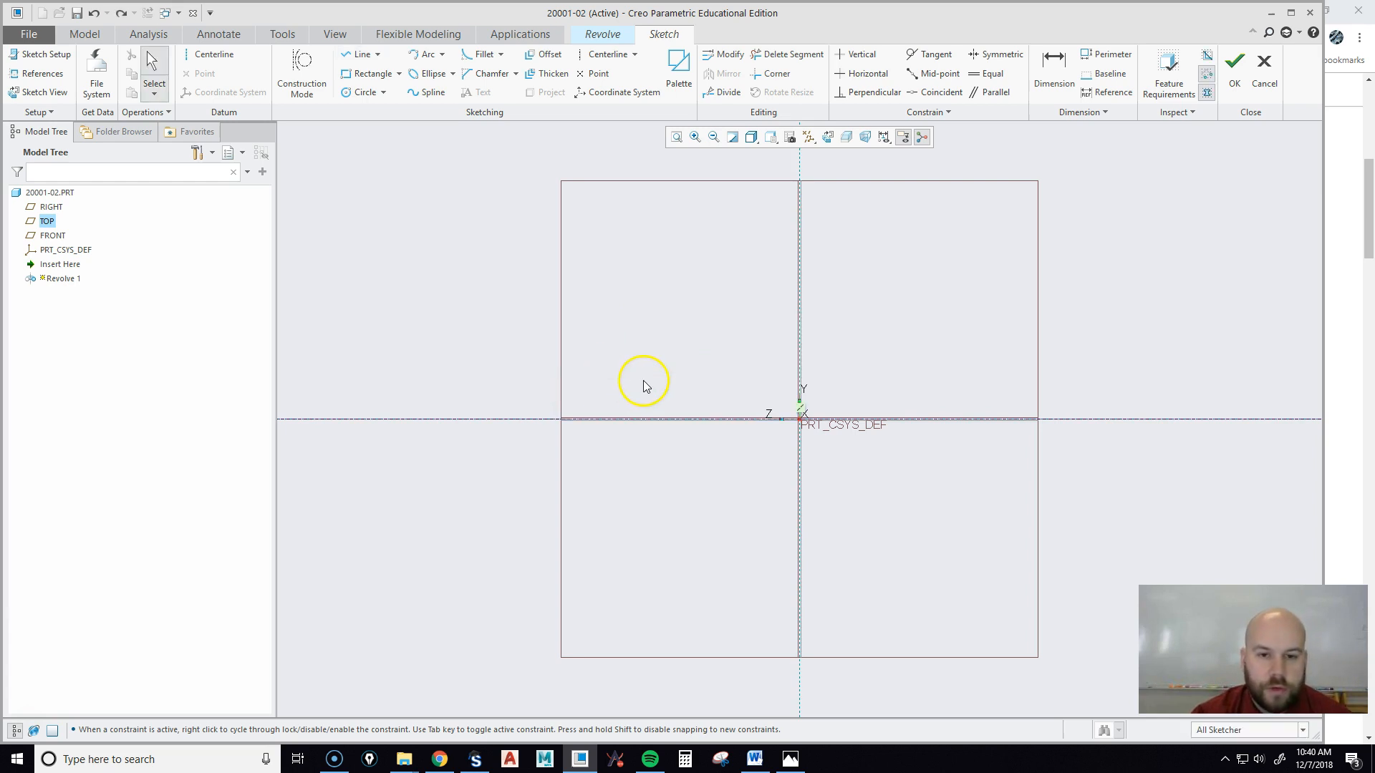
Sketch a closed L-shaped line profile above the centerline and against the vertical reference, about 232 long with a flange about 50 thick.
left_click(360, 55)
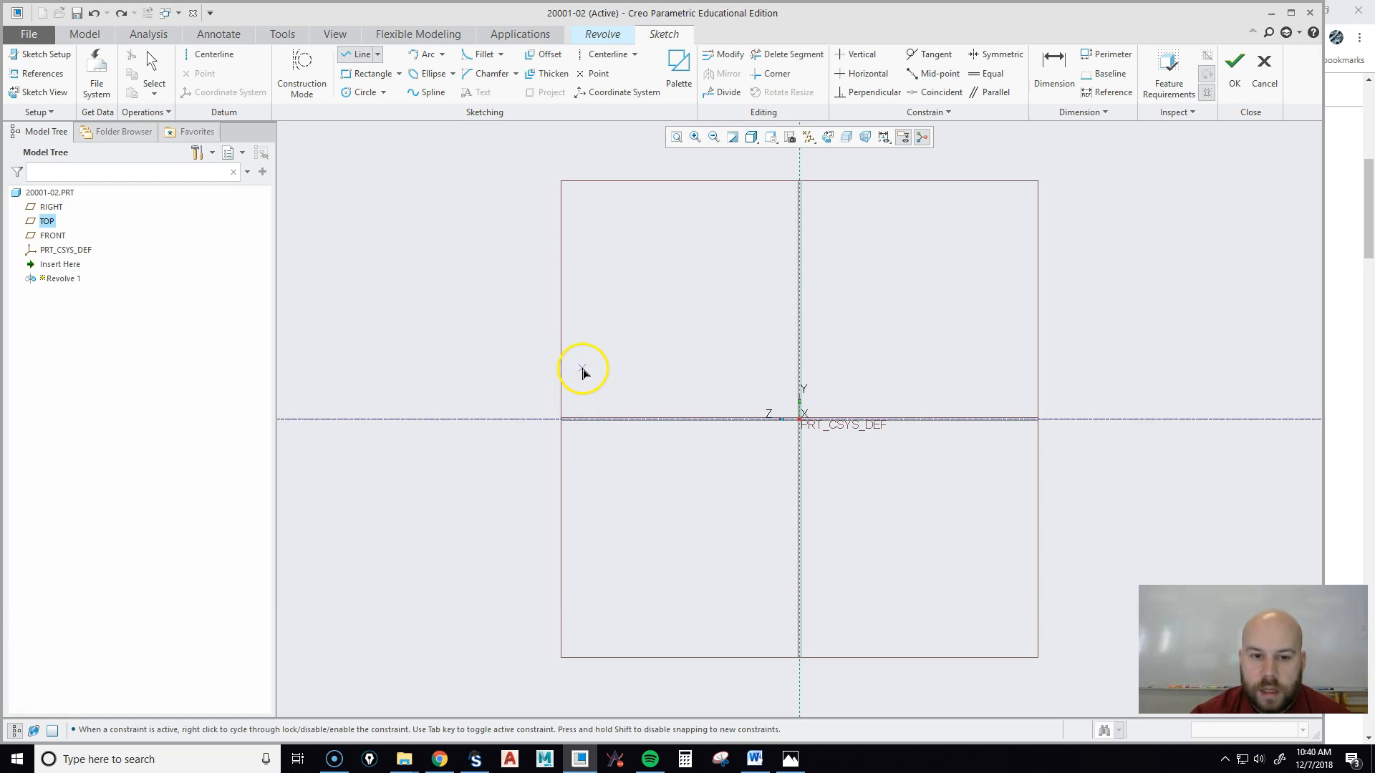
left_click(583, 361)
left_click(797, 362)
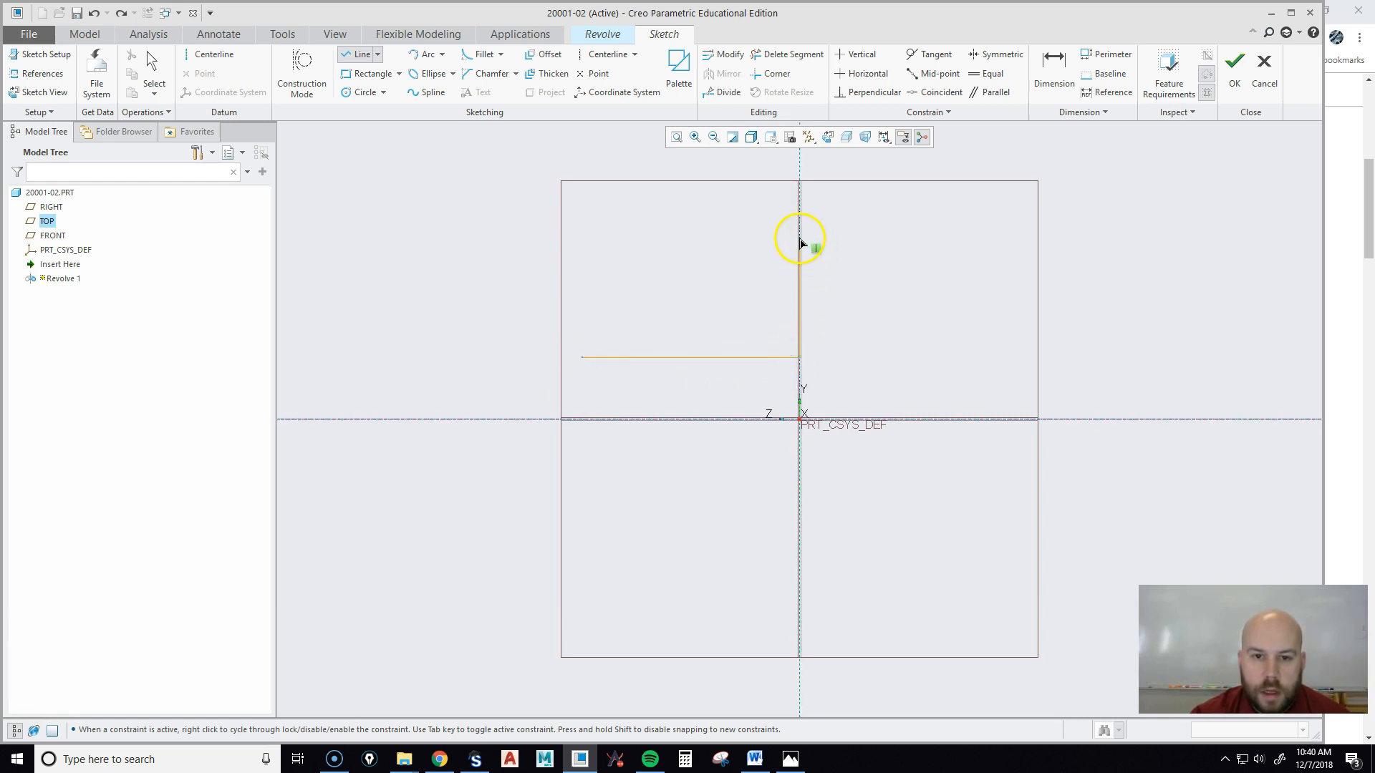
left_click(799, 238)
left_click(753, 239)
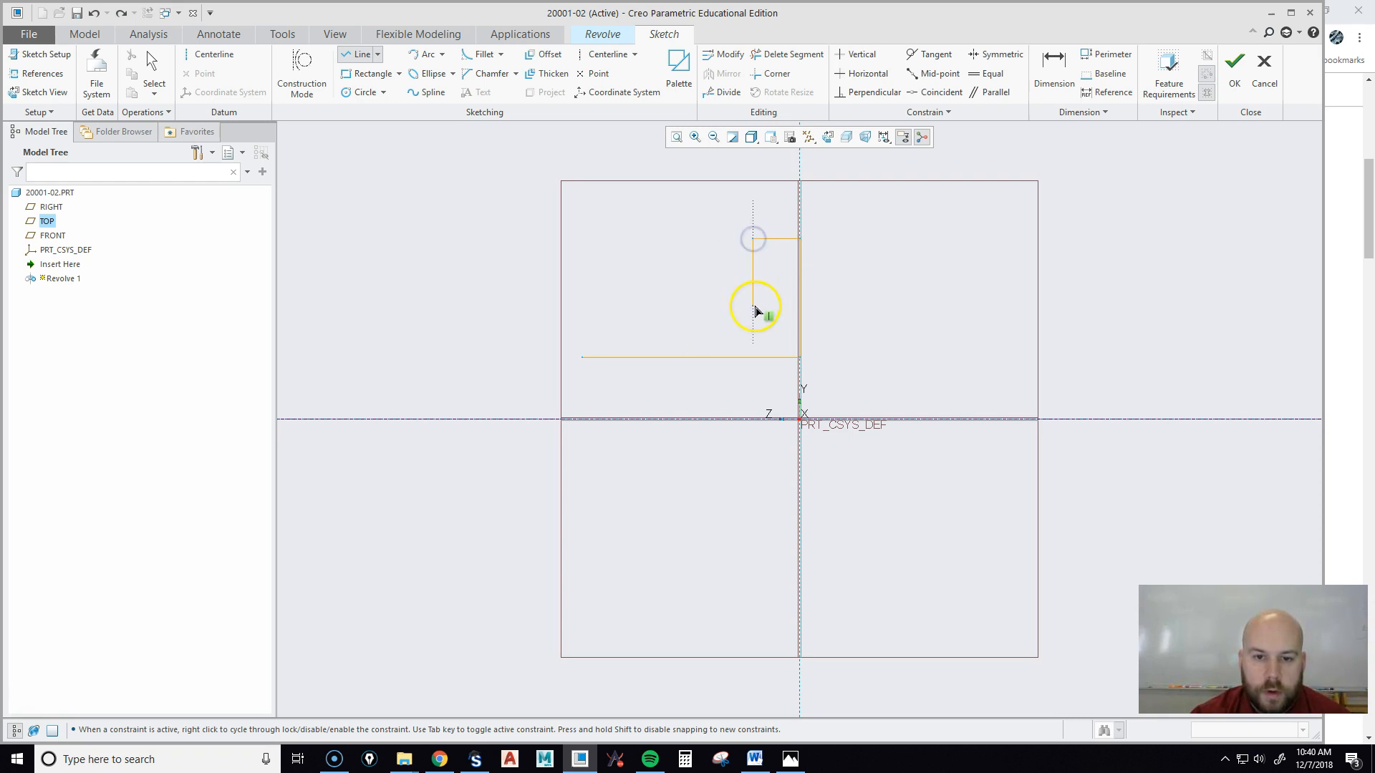
left_click(753, 315)
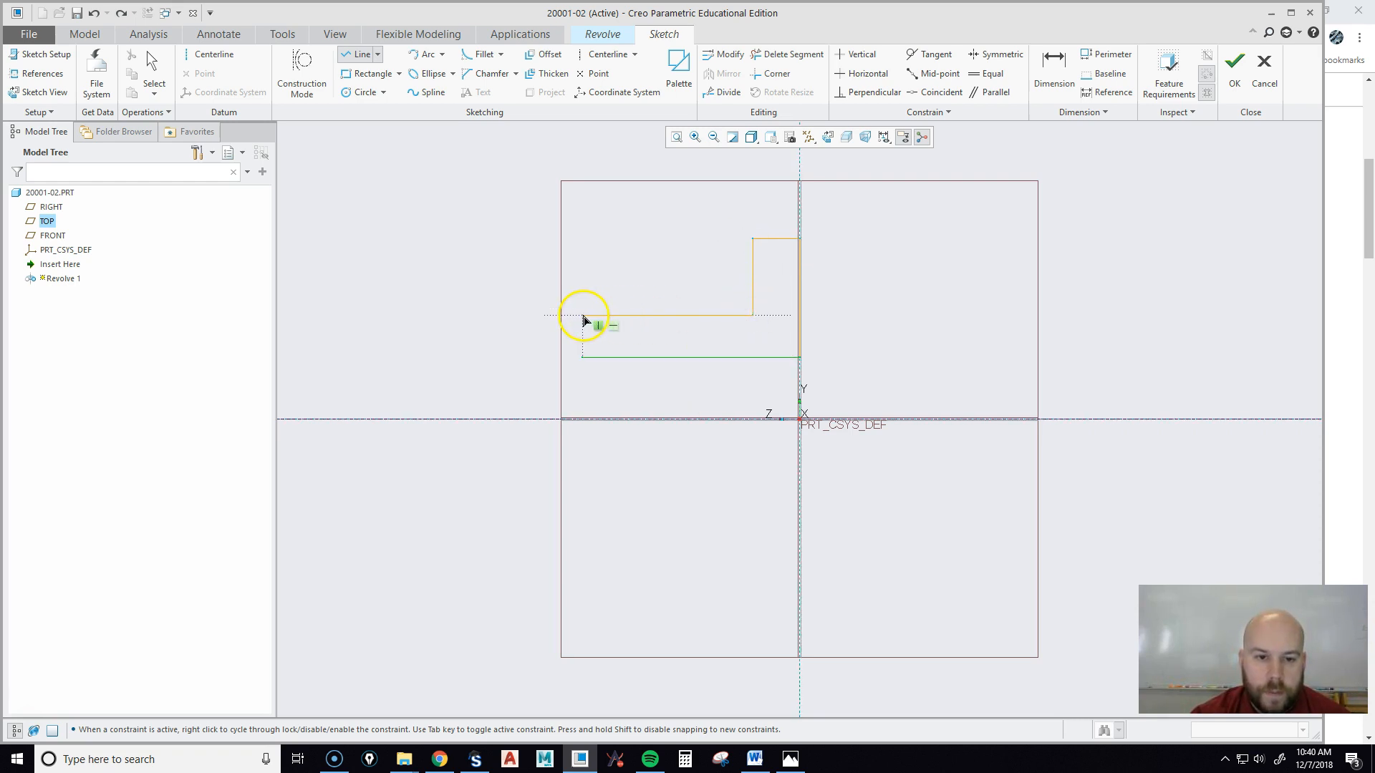
left_click(583, 316)
left_click(582, 357)
middle_click(489, 284)
middle_click(495, 283)
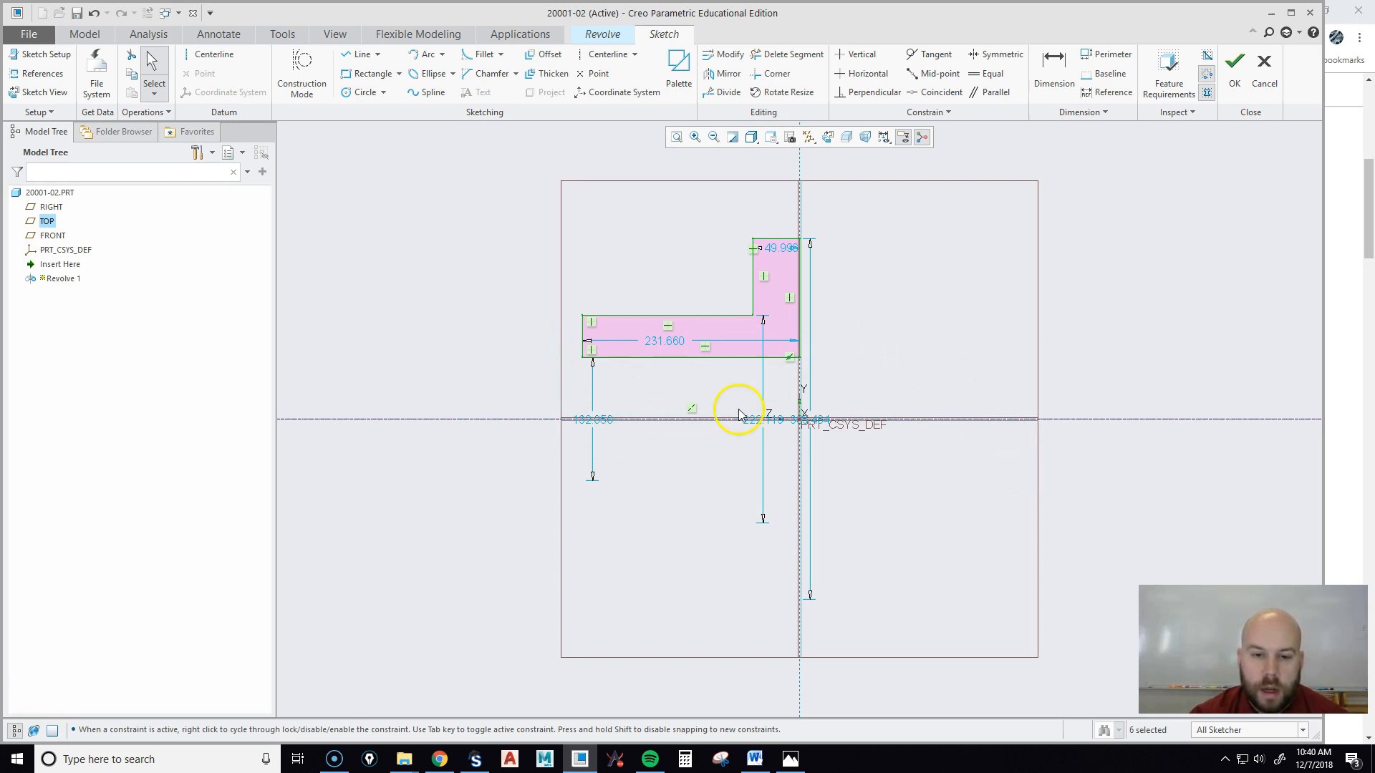
Rearrange the diameter, overall length and flange thickness dimensions so they sit clear of the L-shaped profile.
mouse_move(761, 421)
left_mouse_down()
mouse_move(517, 433)
mouse_move(583, 421)
mouse_move(555, 389)
left_mouse_up()
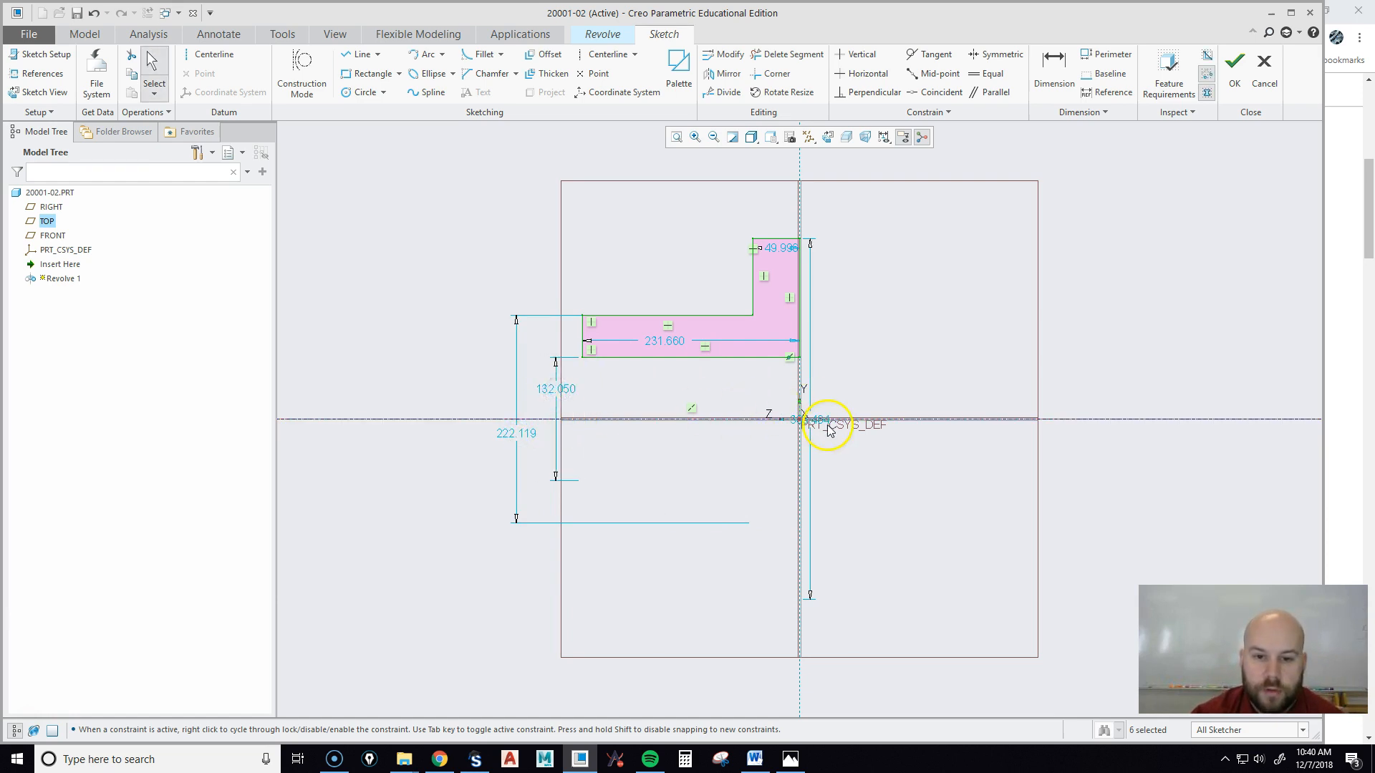
left_click_drag(818, 425, 874, 374)
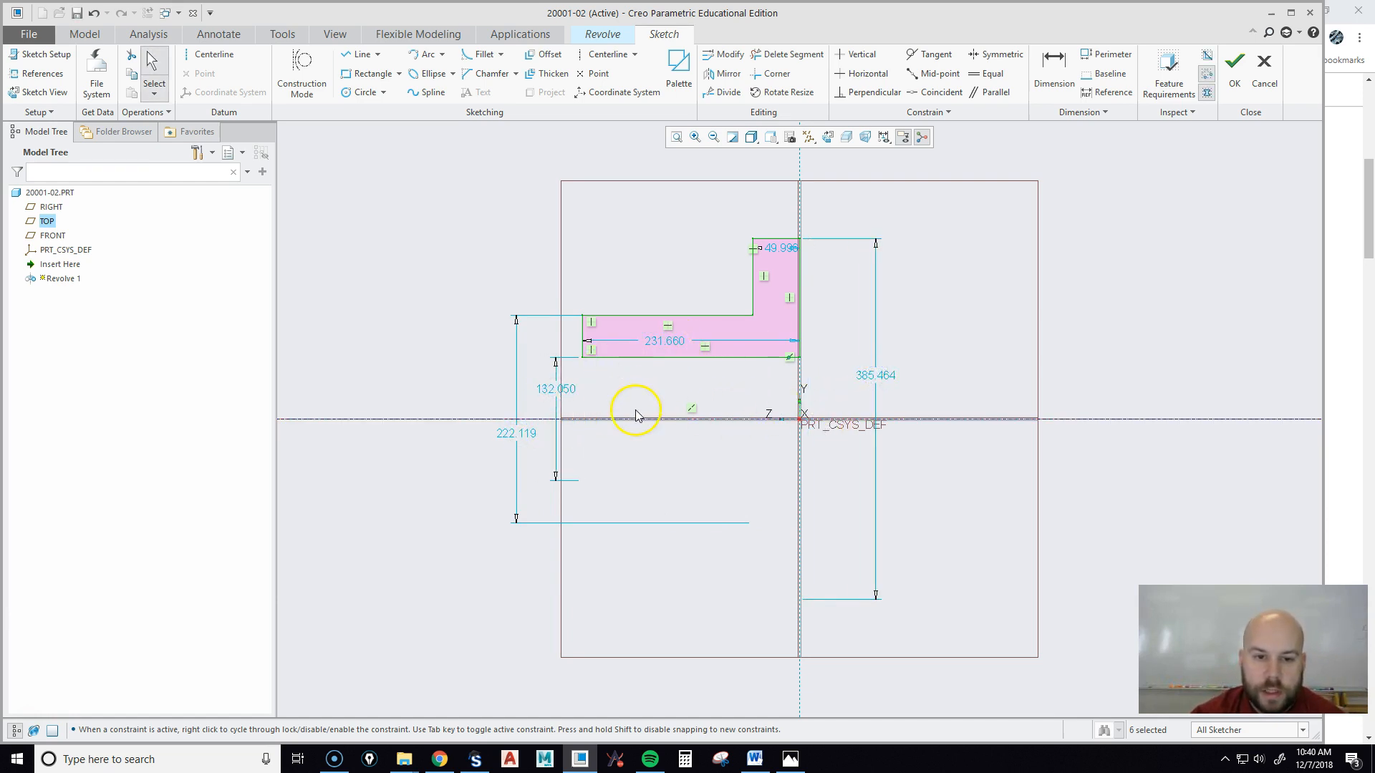
left_click_drag(665, 344, 708, 184)
left_click_drag(782, 247, 857, 216)
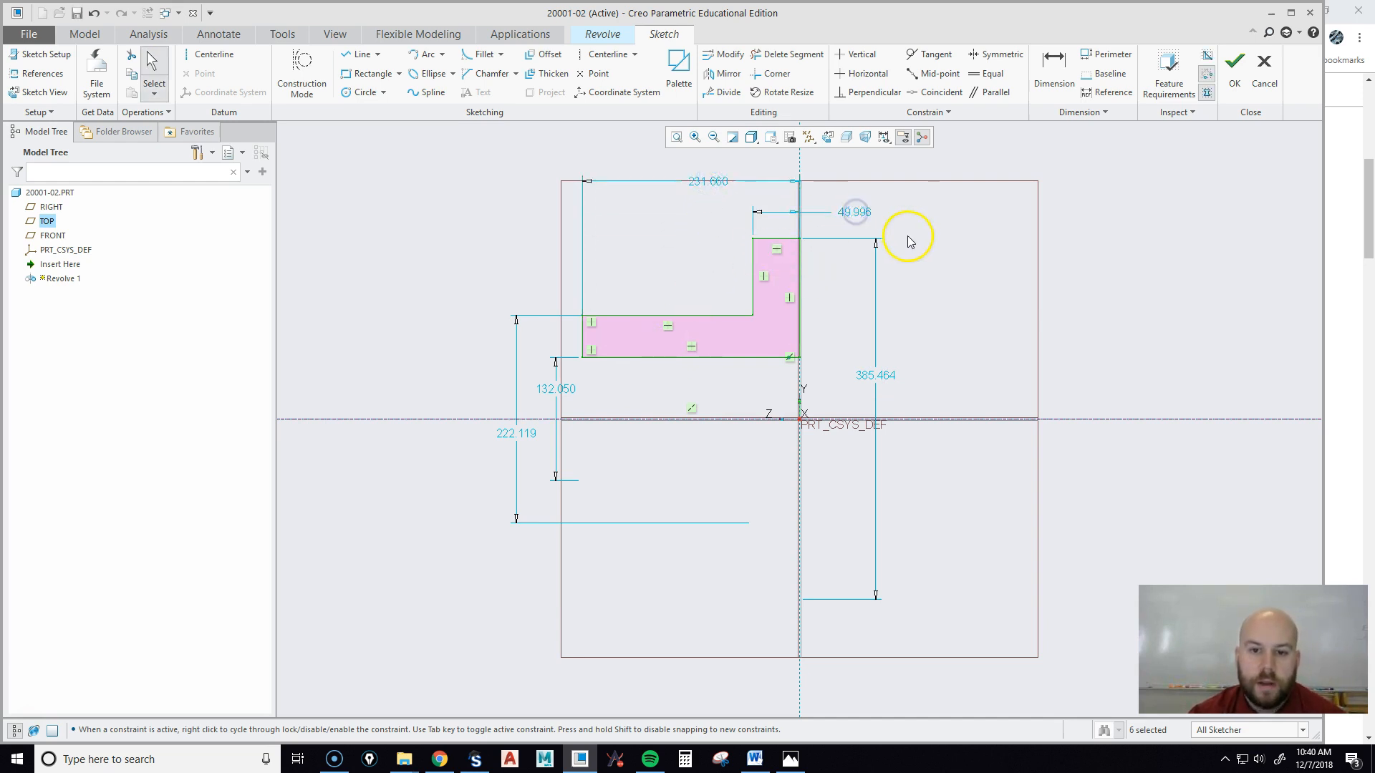
left_click(936, 261)
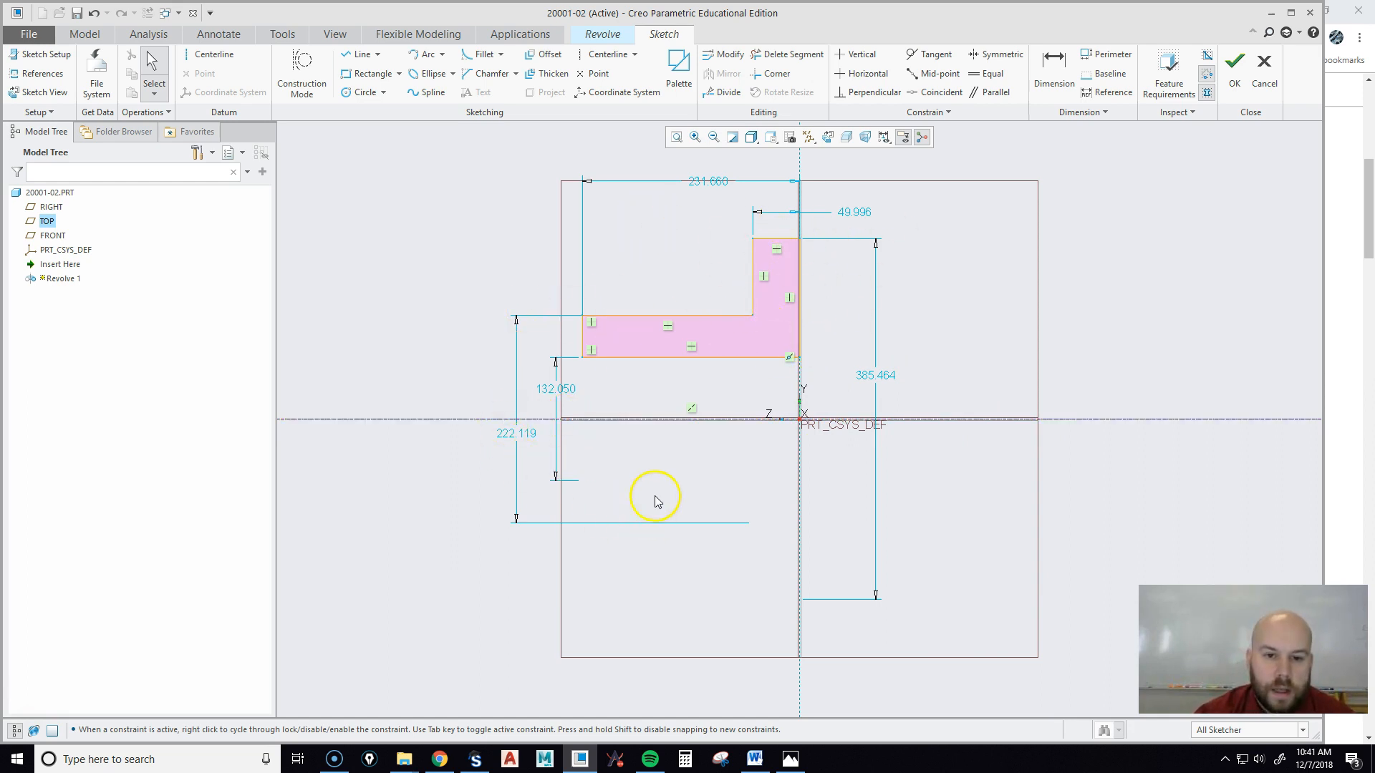
Open all dimensions of the profile for modification together, enable Lock Scale, and select the inner diameter value for editing.
left_click(453, 330)
mouse_move(435, 136)
left_mouse_down()
mouse_move(745, 380)
mouse_move(969, 653)
left_mouse_up()
right_click(493, 436)
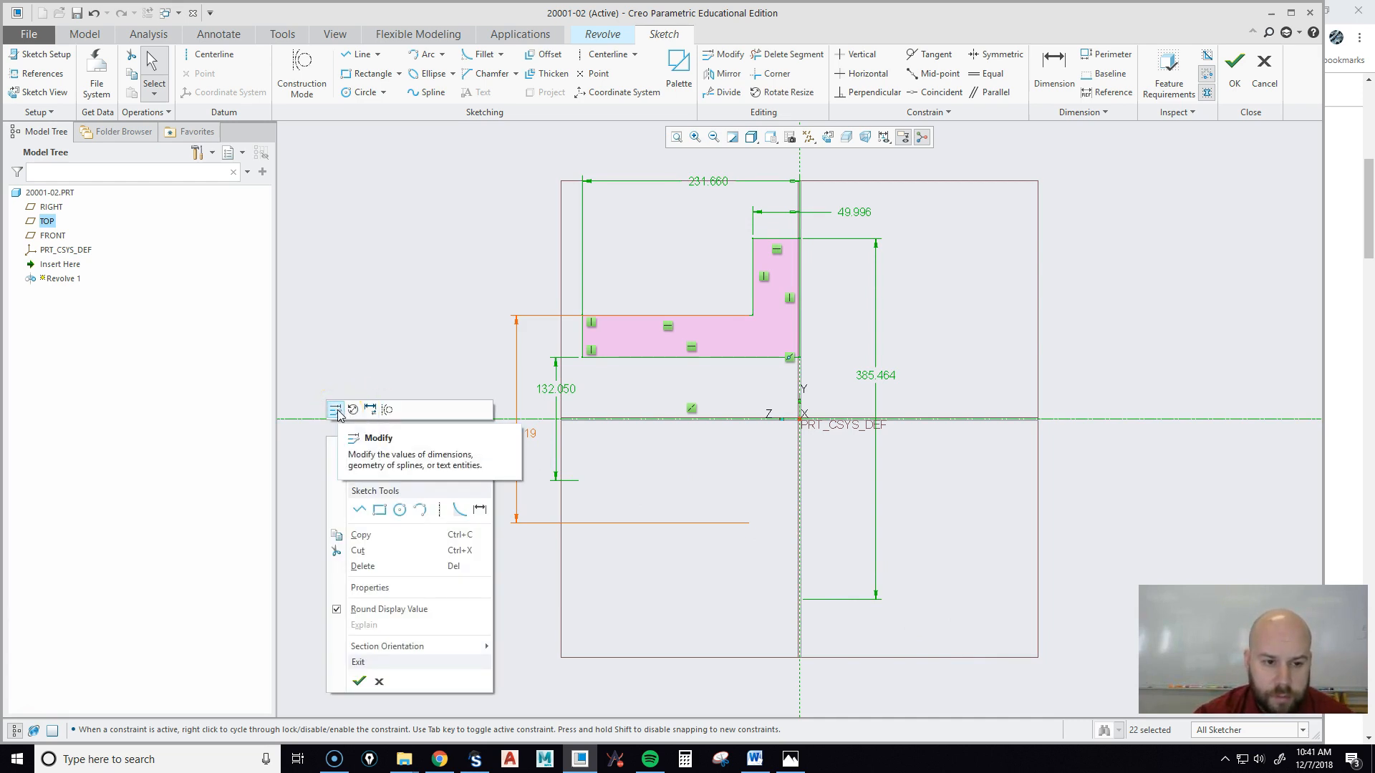
left_click(338, 410)
left_click(1191, 433)
left_click(1262, 339)
double_click(1261, 339)
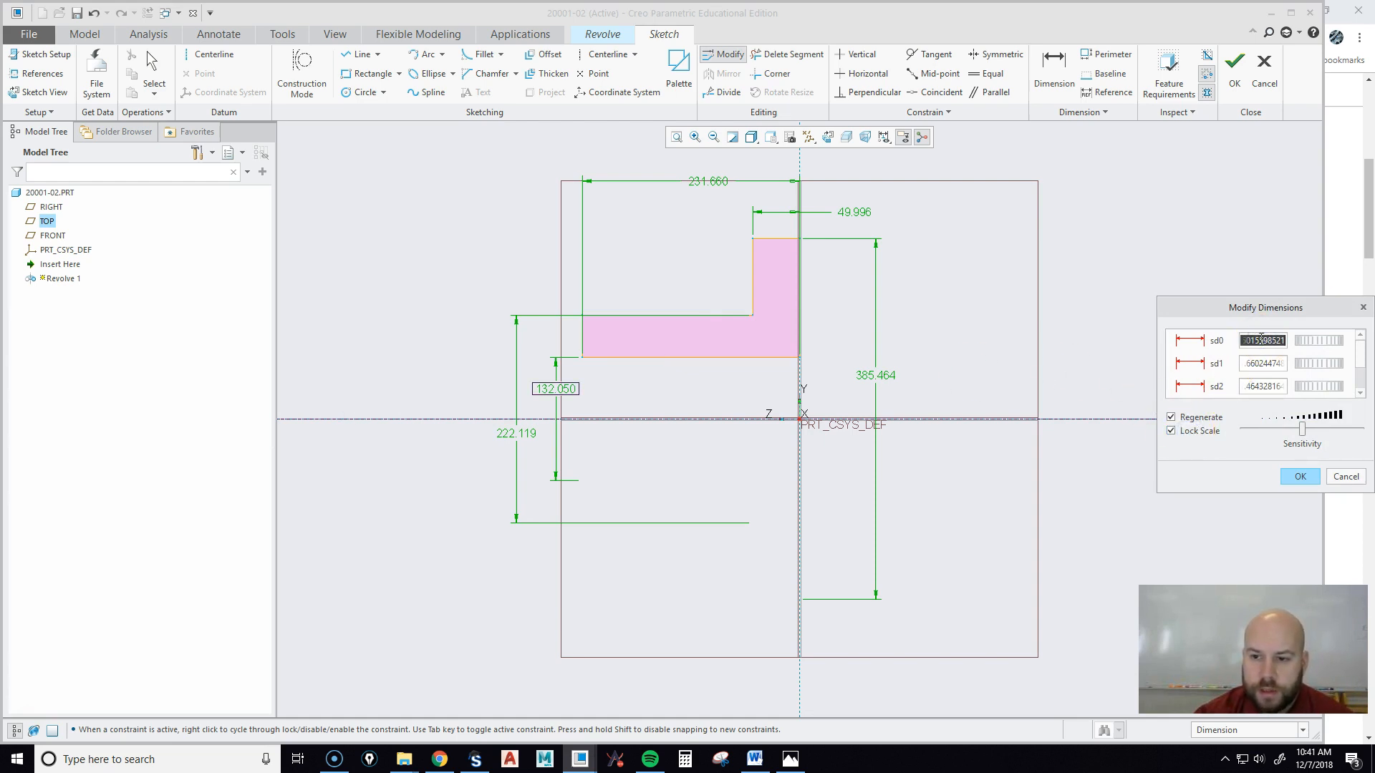
key("ctrl")
key("ctrl")
key("ctrl")
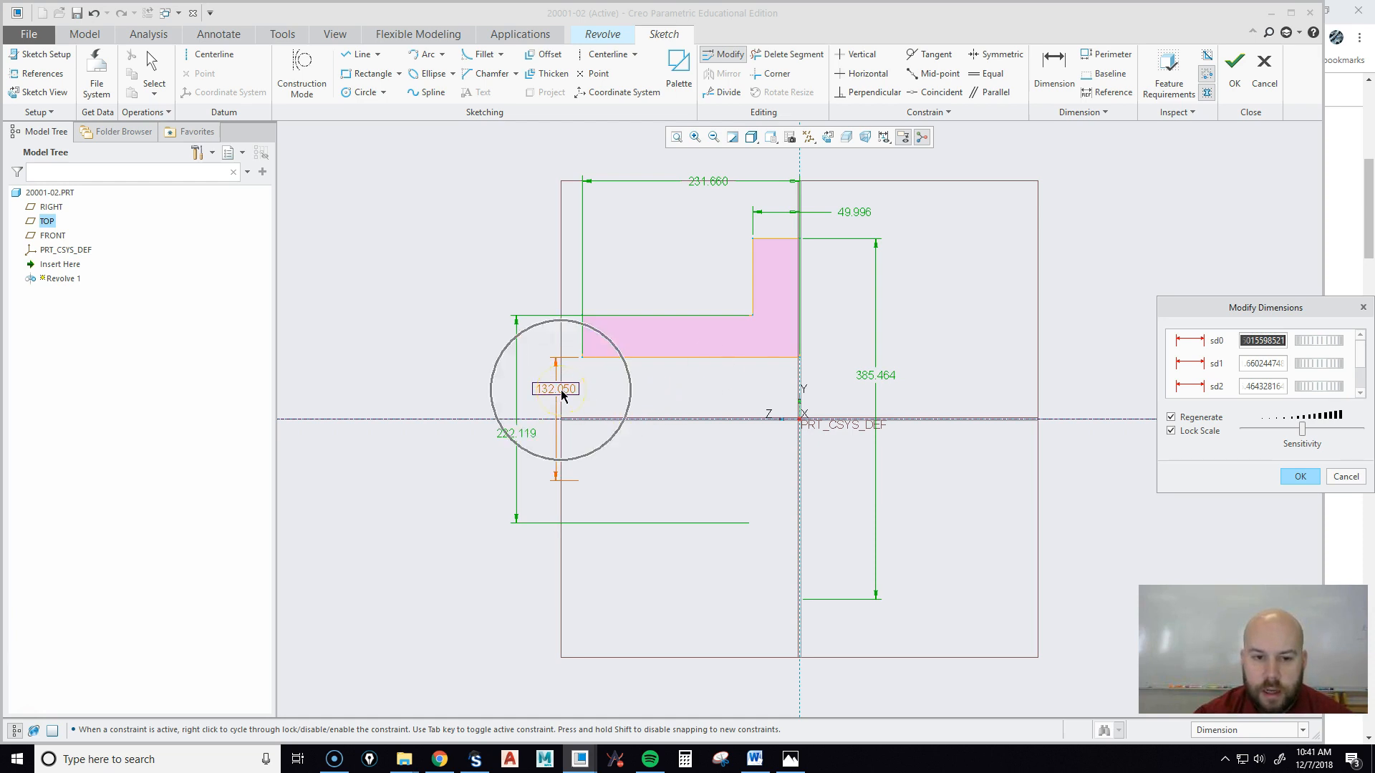
Switch to the part drawings in Photos and check the bore diameter on the Bearing drawing, and return to Creo.
left_click(791, 760)
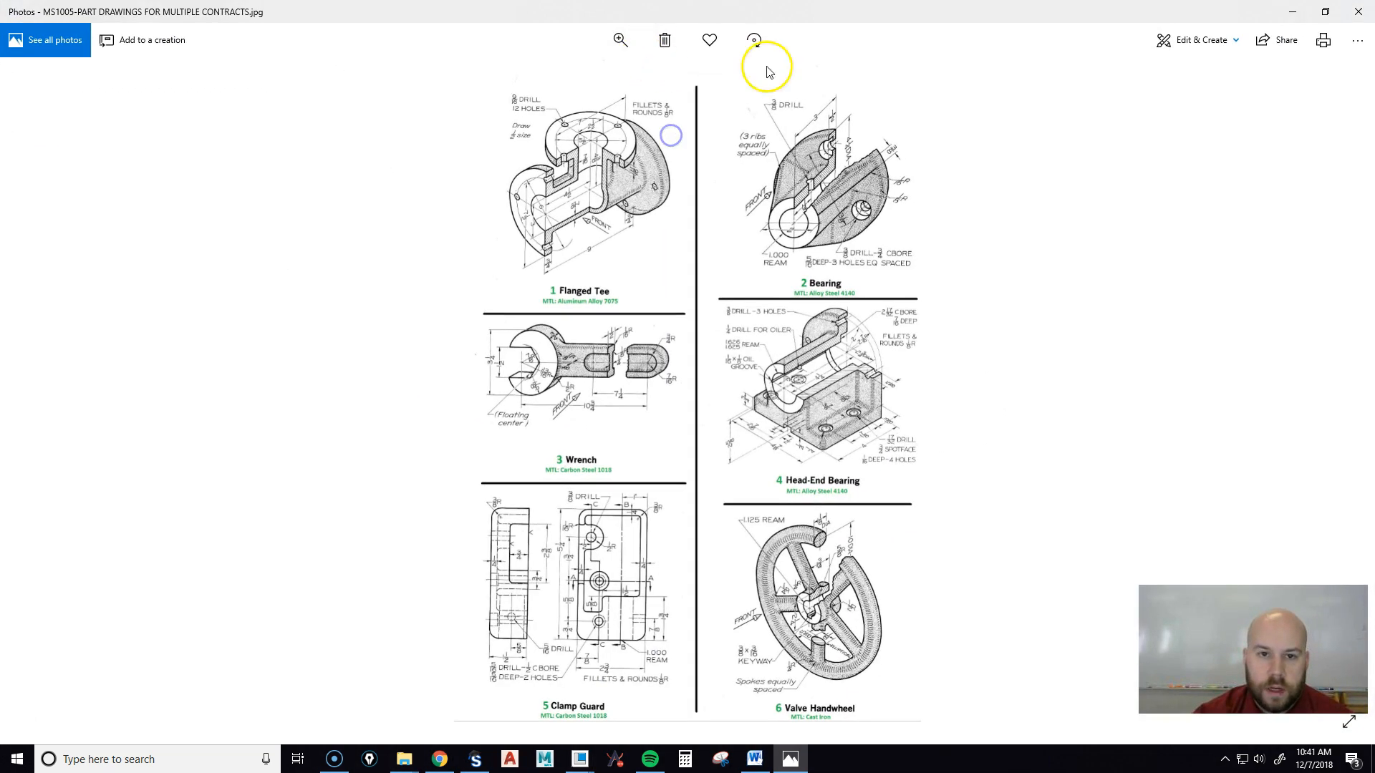
left_click(620, 39)
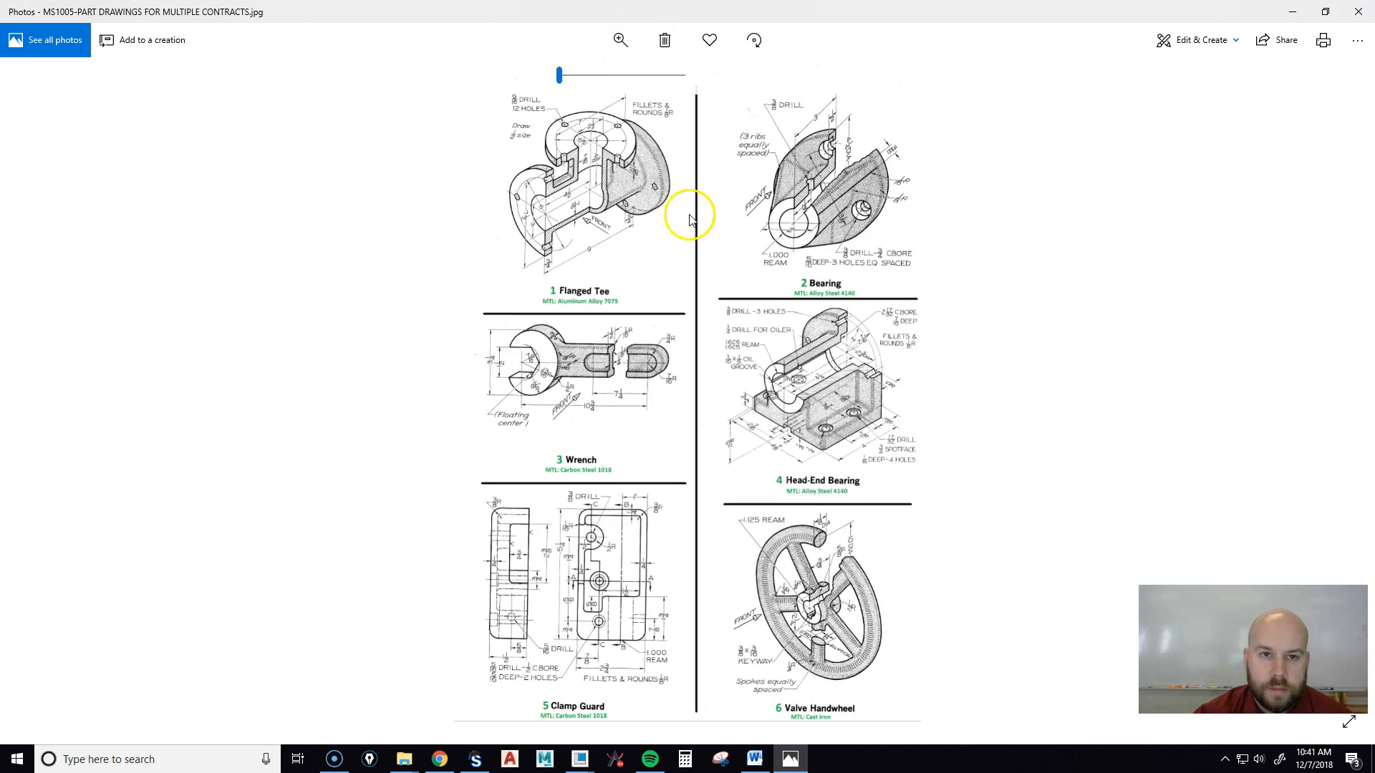
left_click_drag(562, 75, 583, 81)
left_click_drag(876, 295, 807, 469)
left_click_drag(1107, 283, 1040, 416)
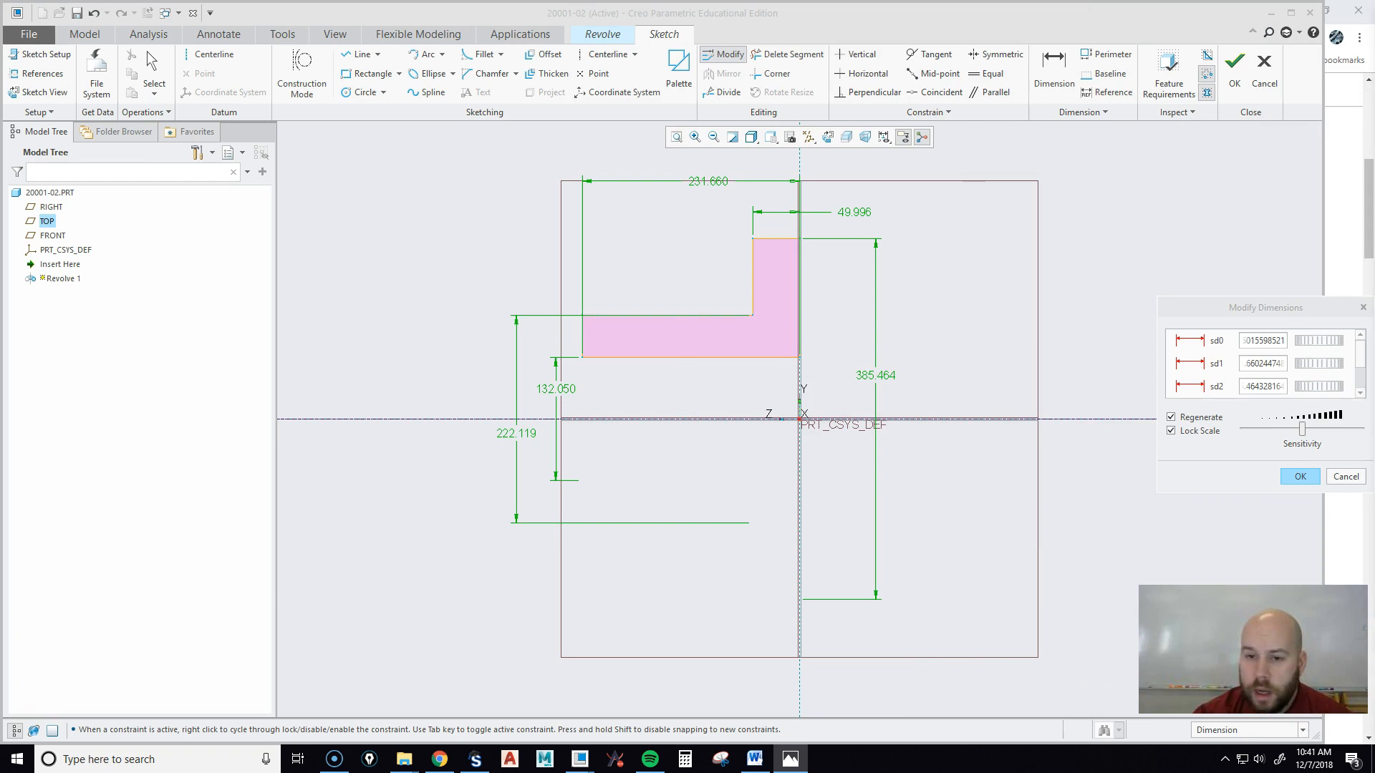
Set the profile's inner diameter to 1.000 with the scale locked so the whole sketch rescales, and accept the modified dimensions.
left_click(1263, 340)
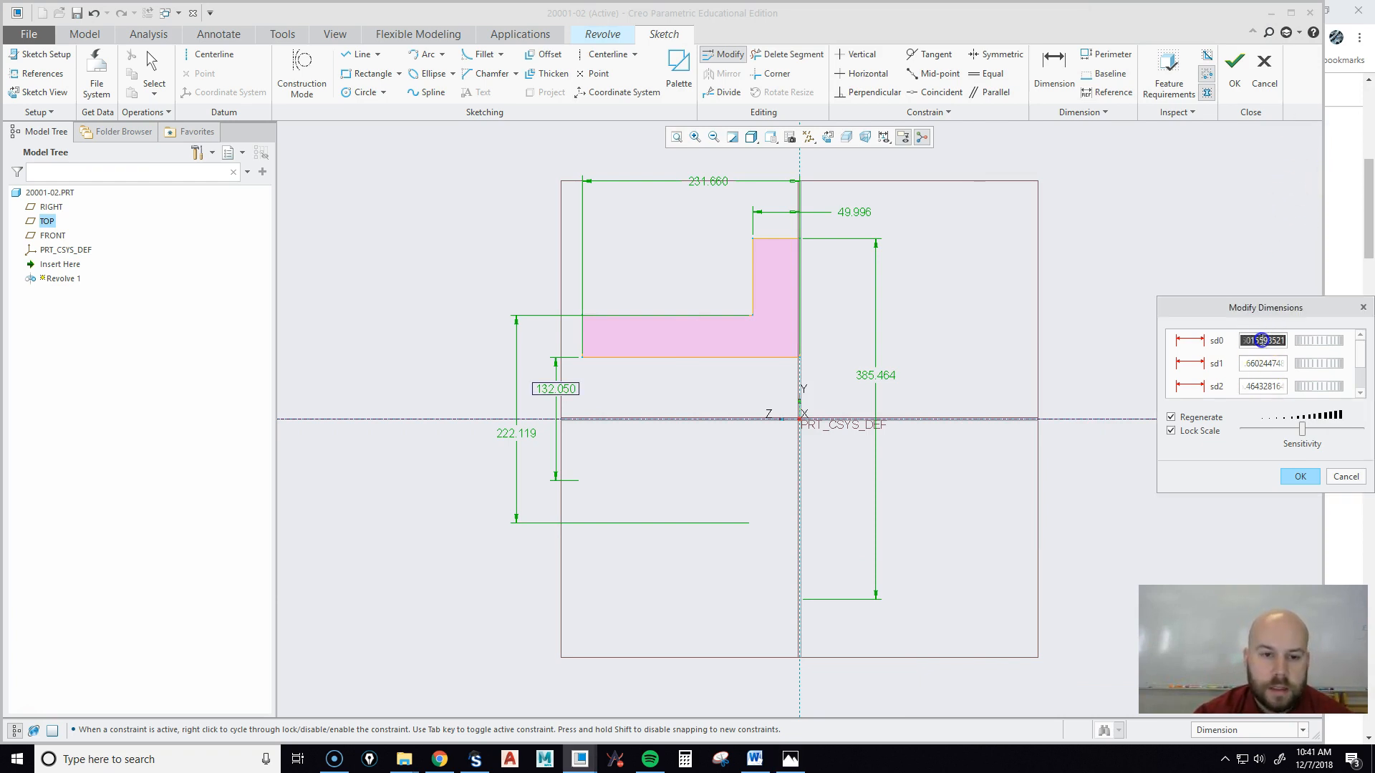
left_click(1258, 363)
left_click(1258, 388)
left_click(1262, 342)
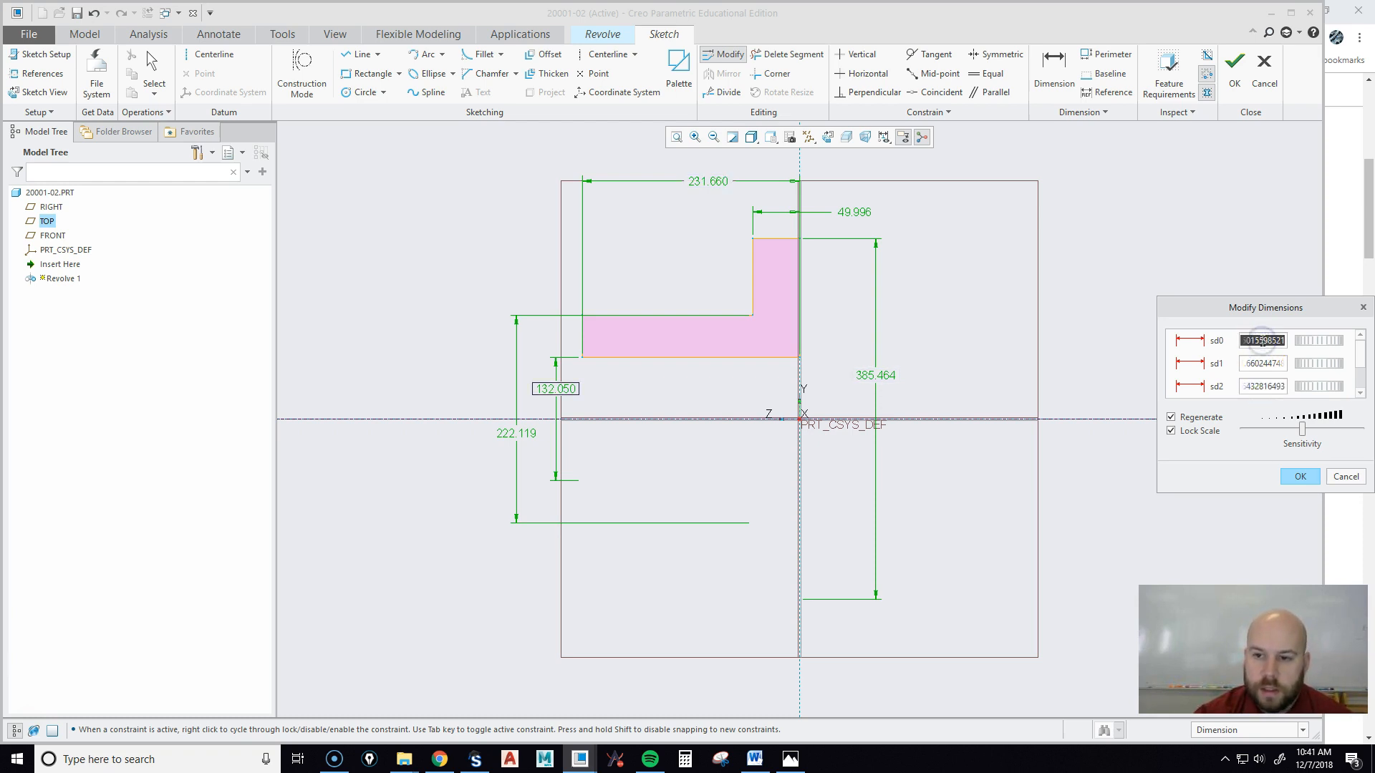
mouse_move(1359, 364)
left_mouse_down()
mouse_move(1359, 385)
mouse_move(1359, 343)
left_mouse_up()
left_click(570, 390)
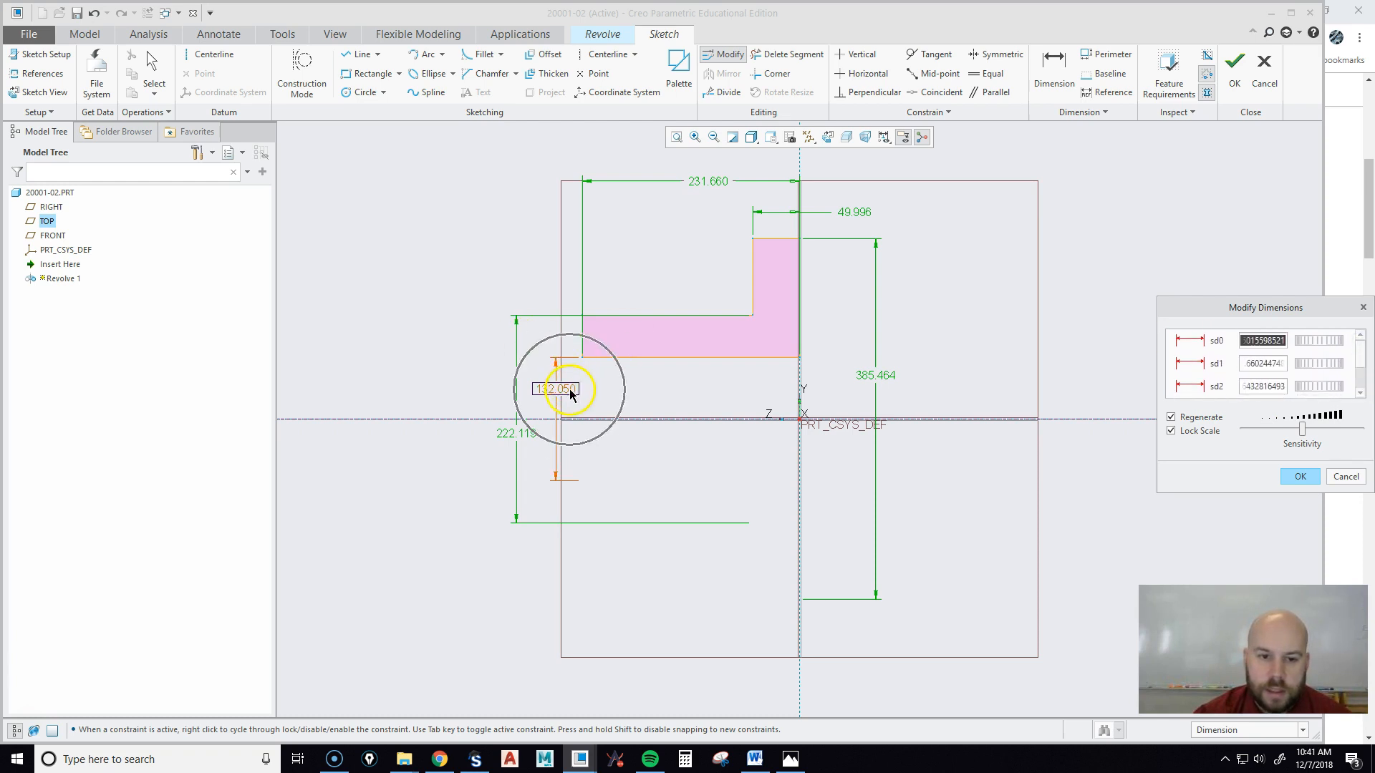
left_click(1269, 341)
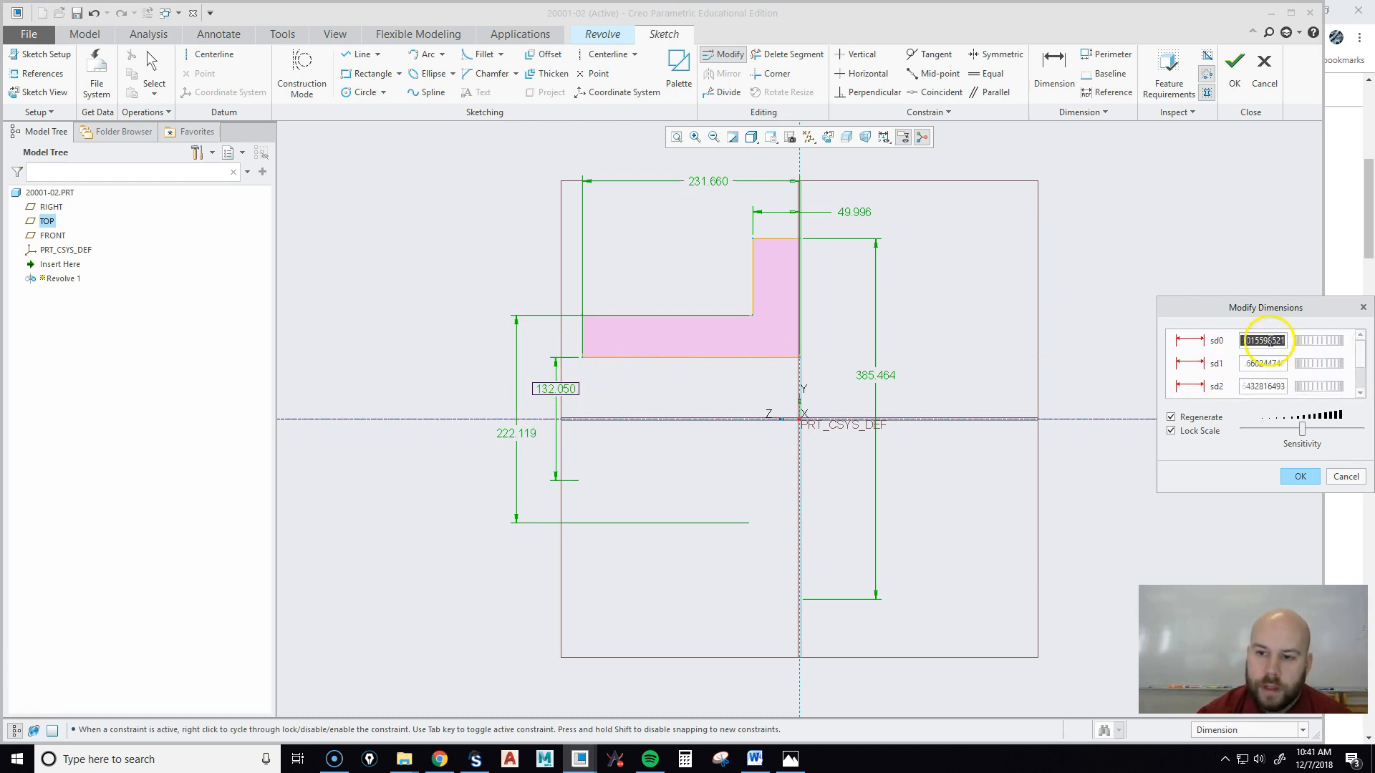
left_click(1300, 476)
left_click(677, 137)
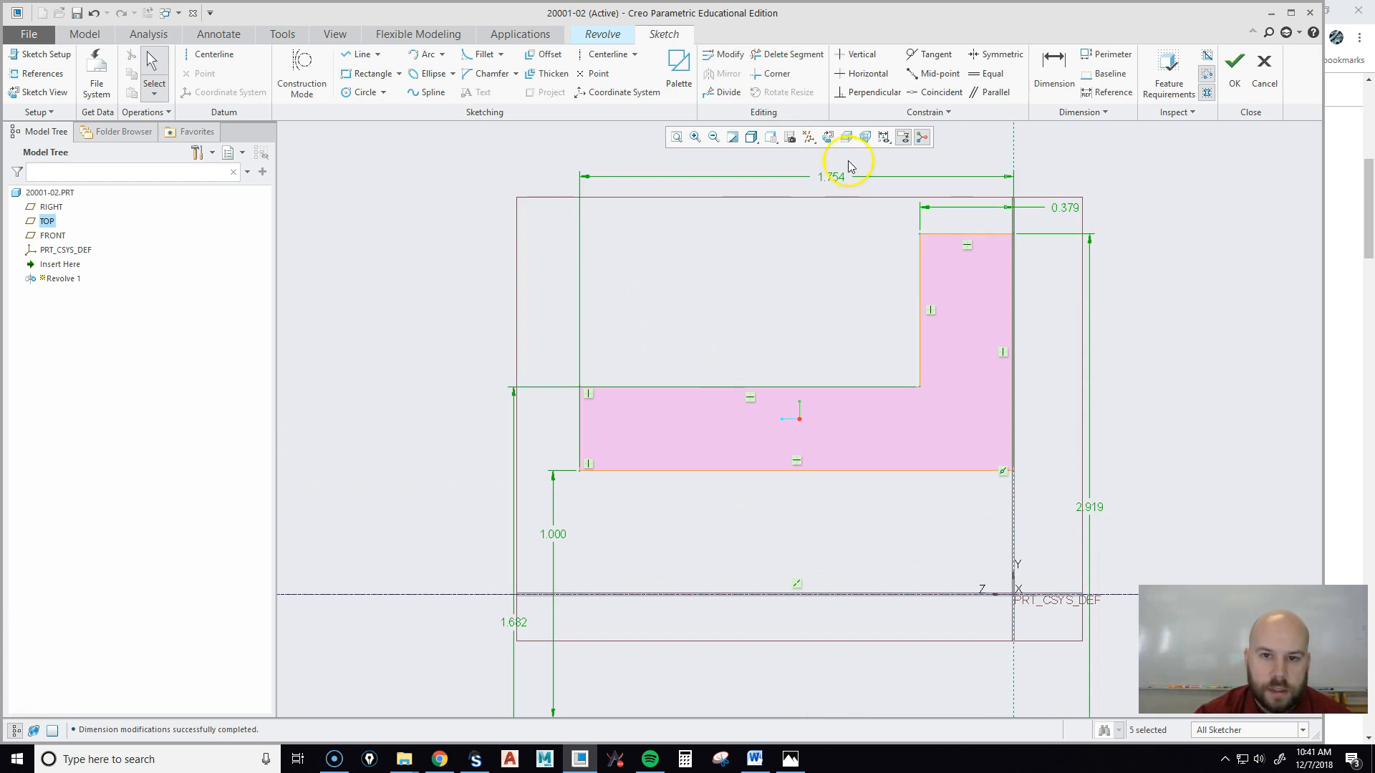
scroll(608, 298, "down", 3)
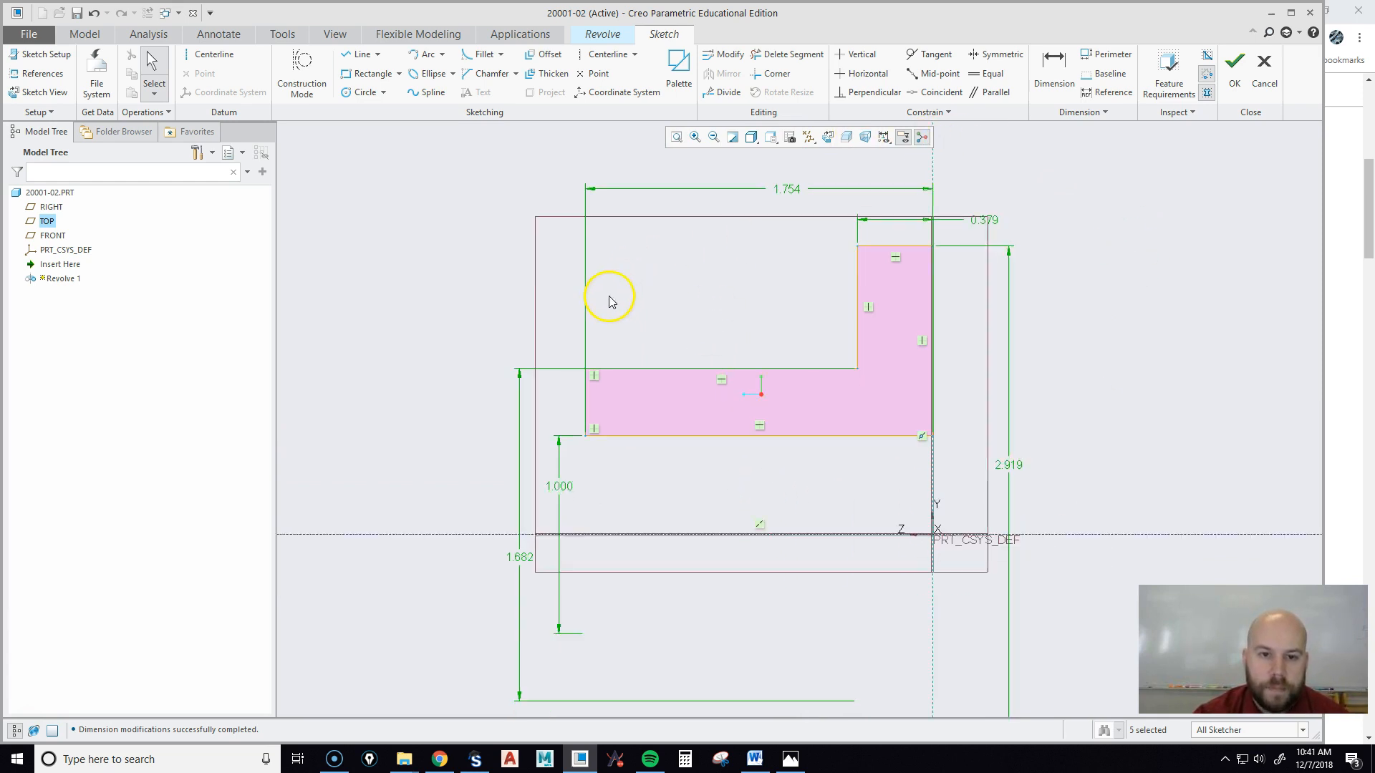
Hide all datum features in the sketch and nudge the inner diameter dimension slightly lower.
left_click(808, 136)
left_click(793, 153)
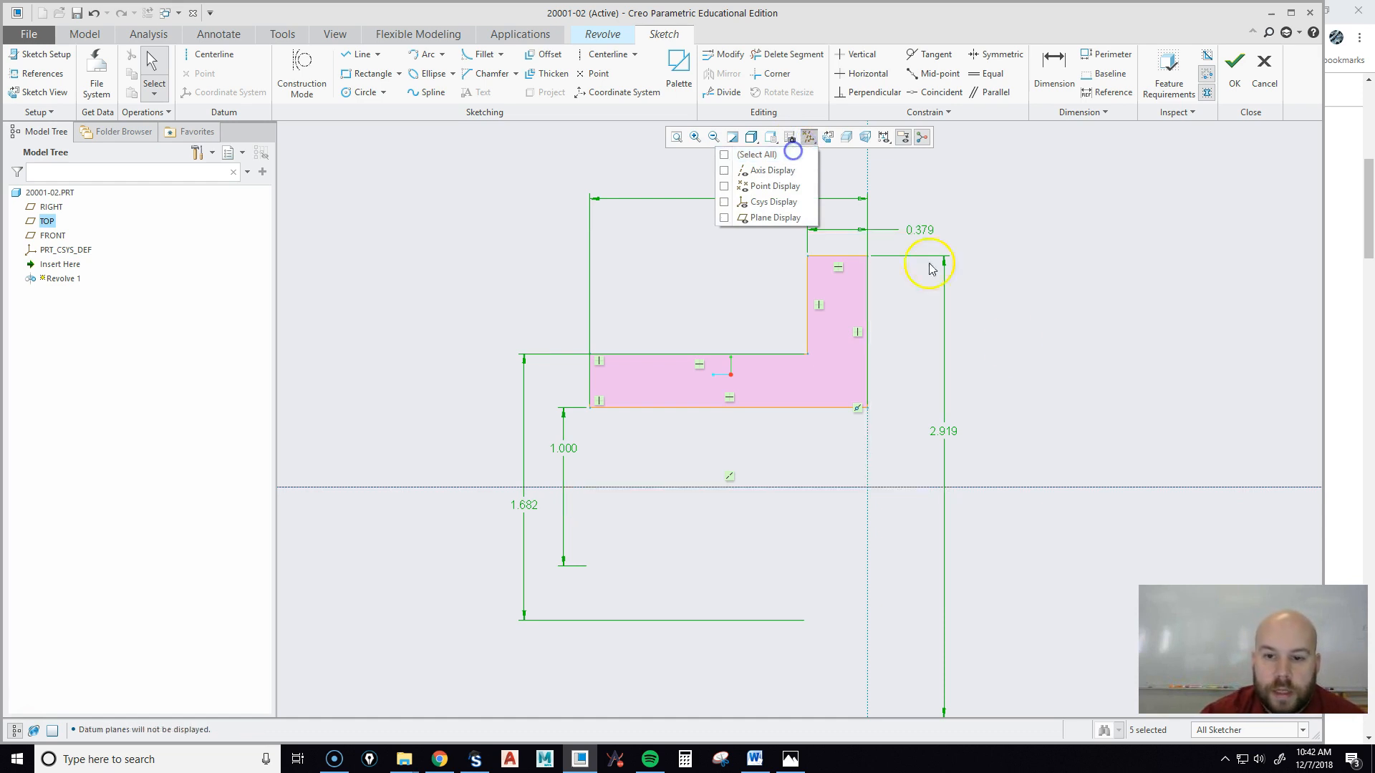
left_click(1081, 386)
left_click(444, 302)
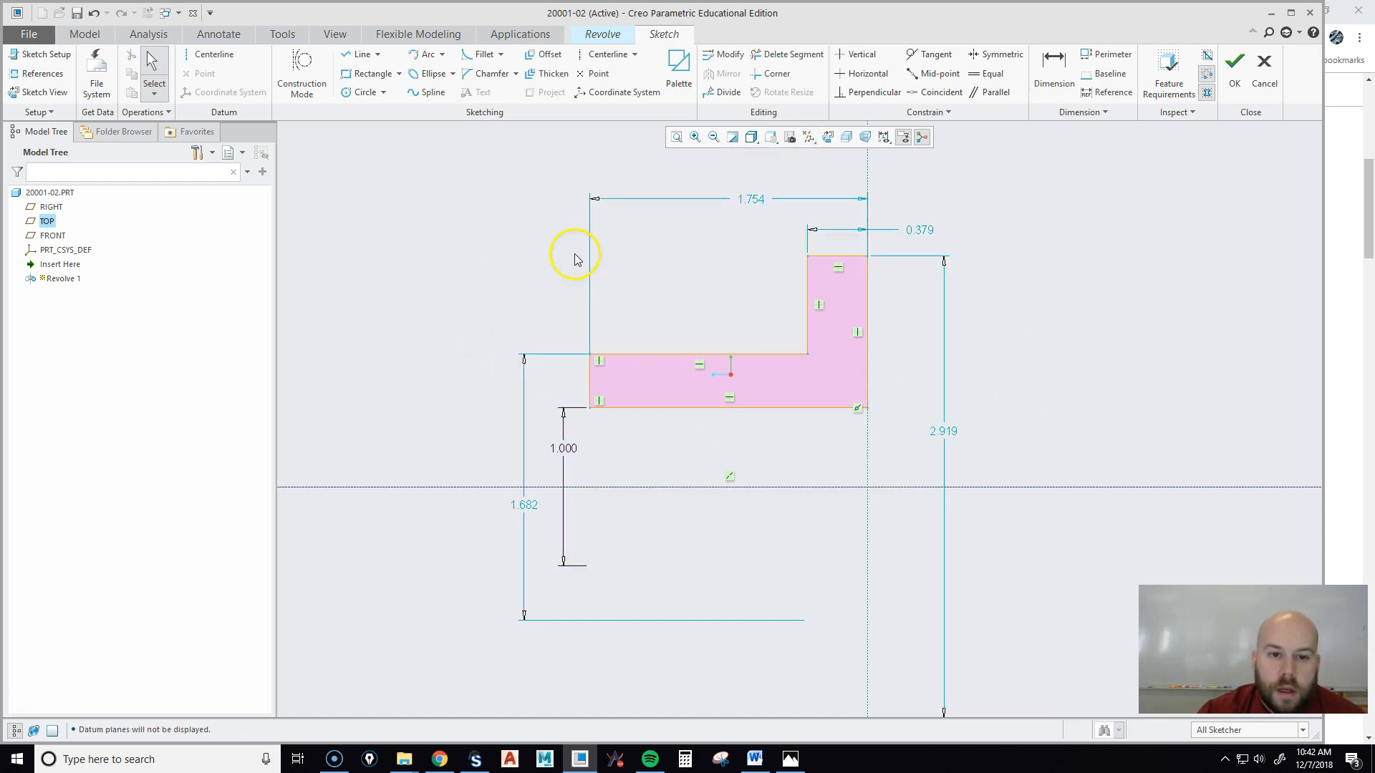
left_click_drag(563, 449, 564, 459)
left_click(421, 376)
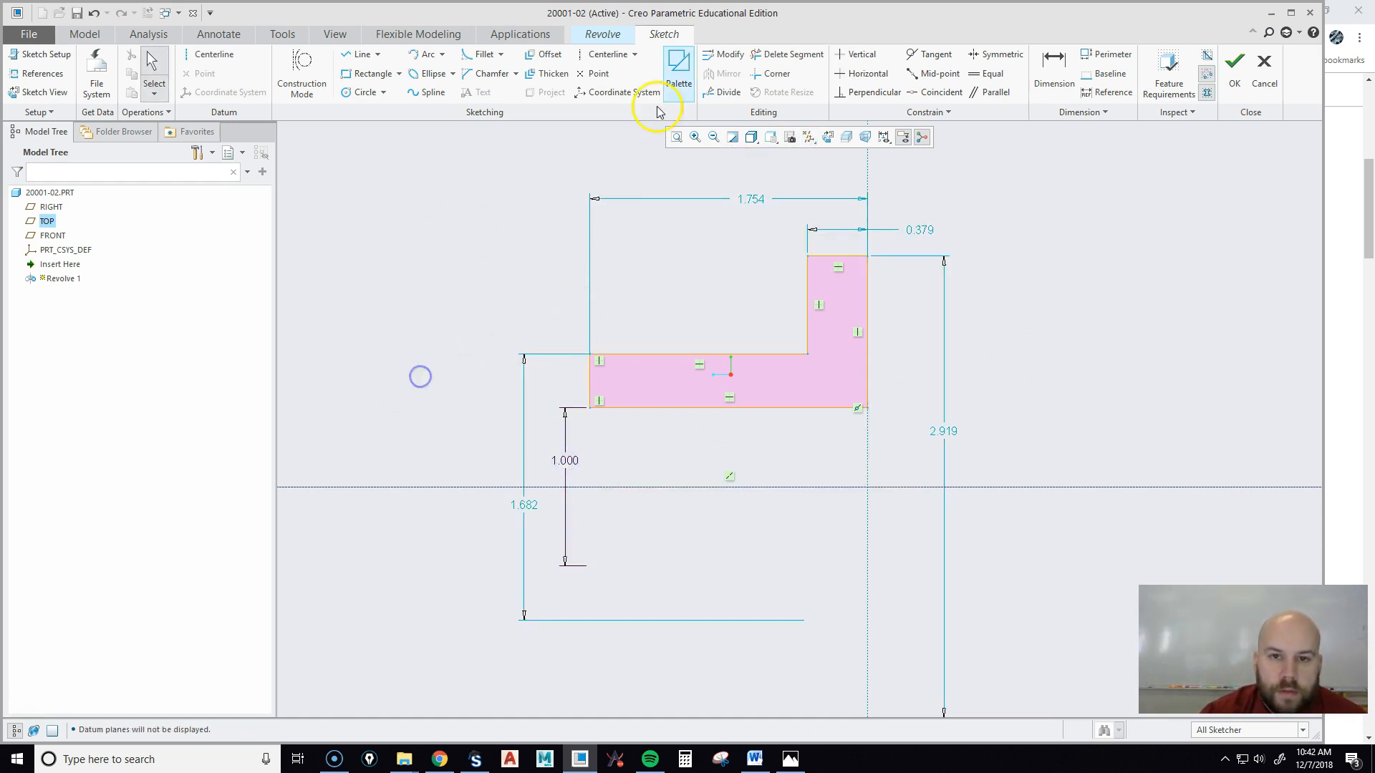
Try to add a second diameter dimension from the profile's inner edge about the centerline, and undo the conflicting dimension.
left_click(1057, 76)
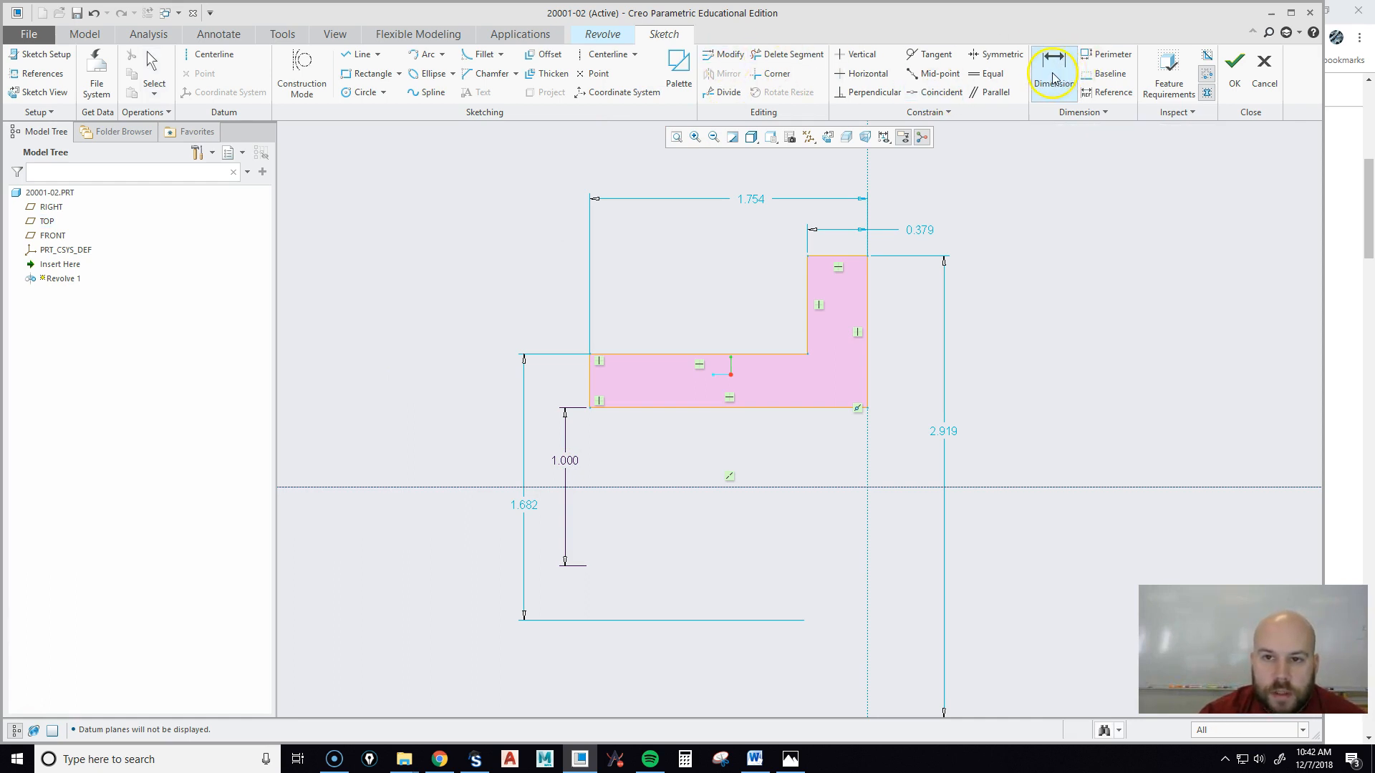
left_click(620, 412)
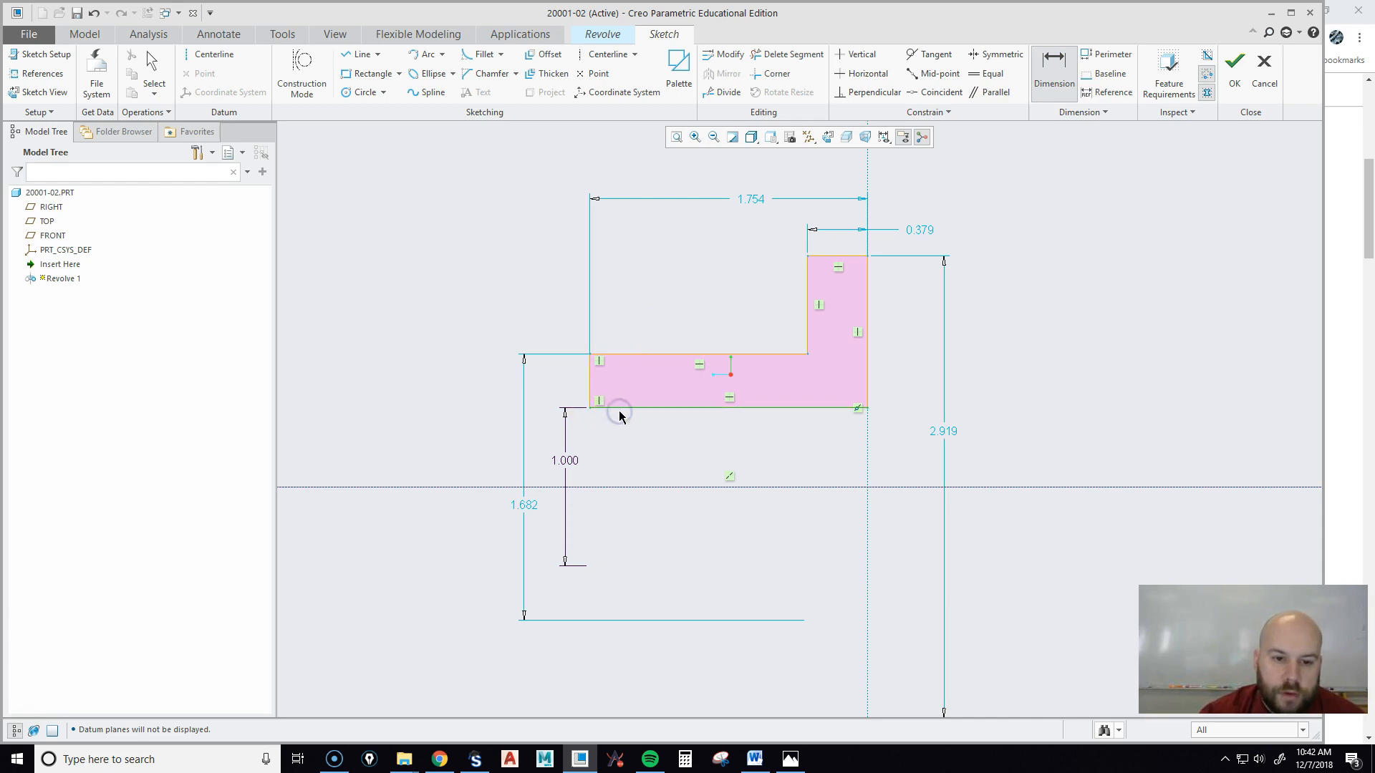
left_click(639, 489)
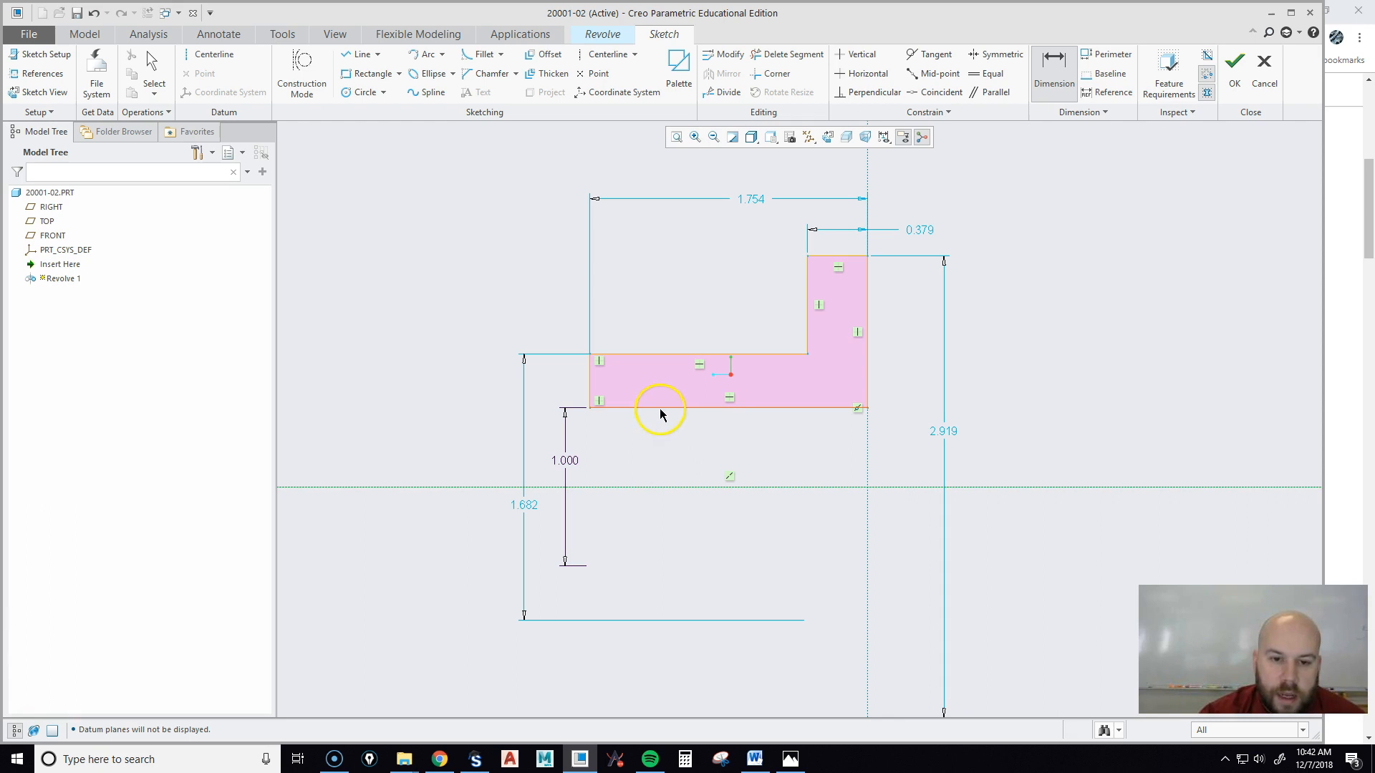
middle_click(660, 448)
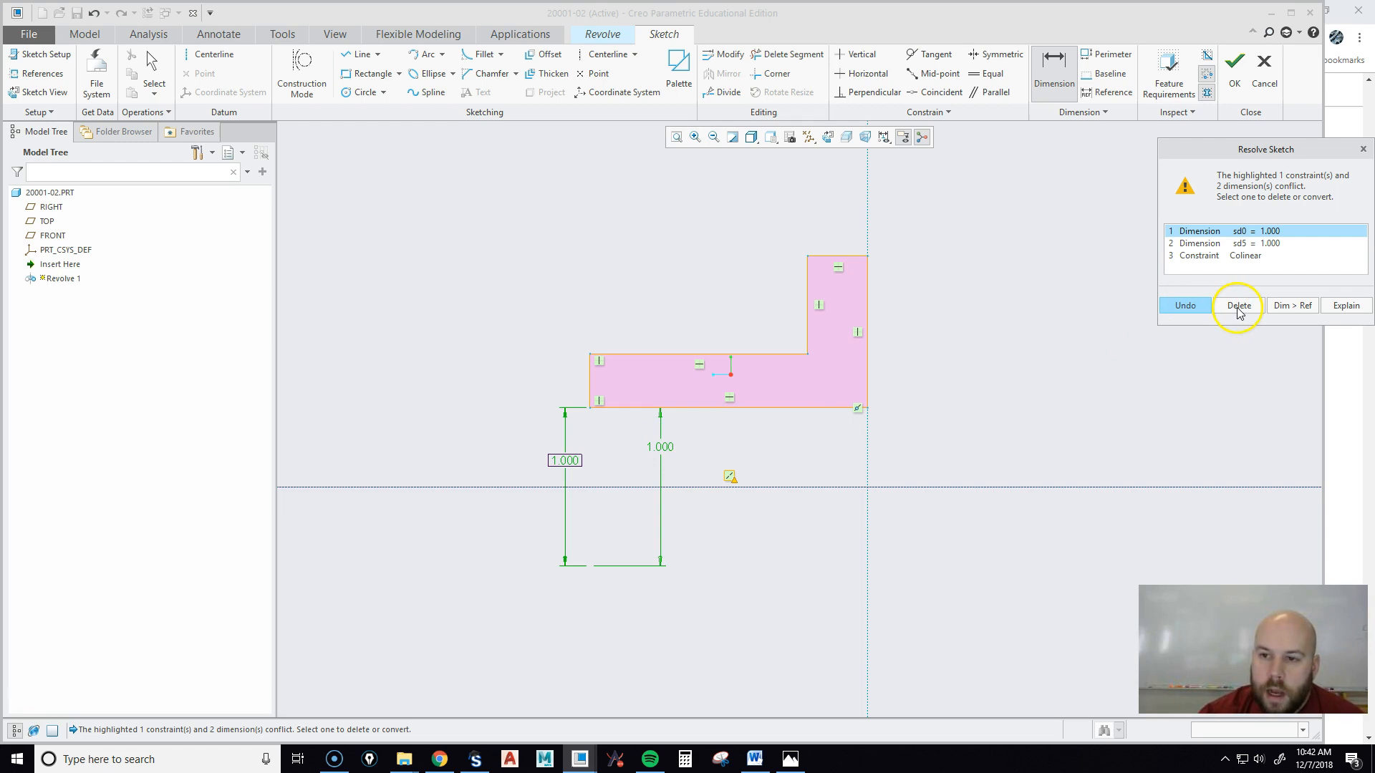
left_click(1184, 307)
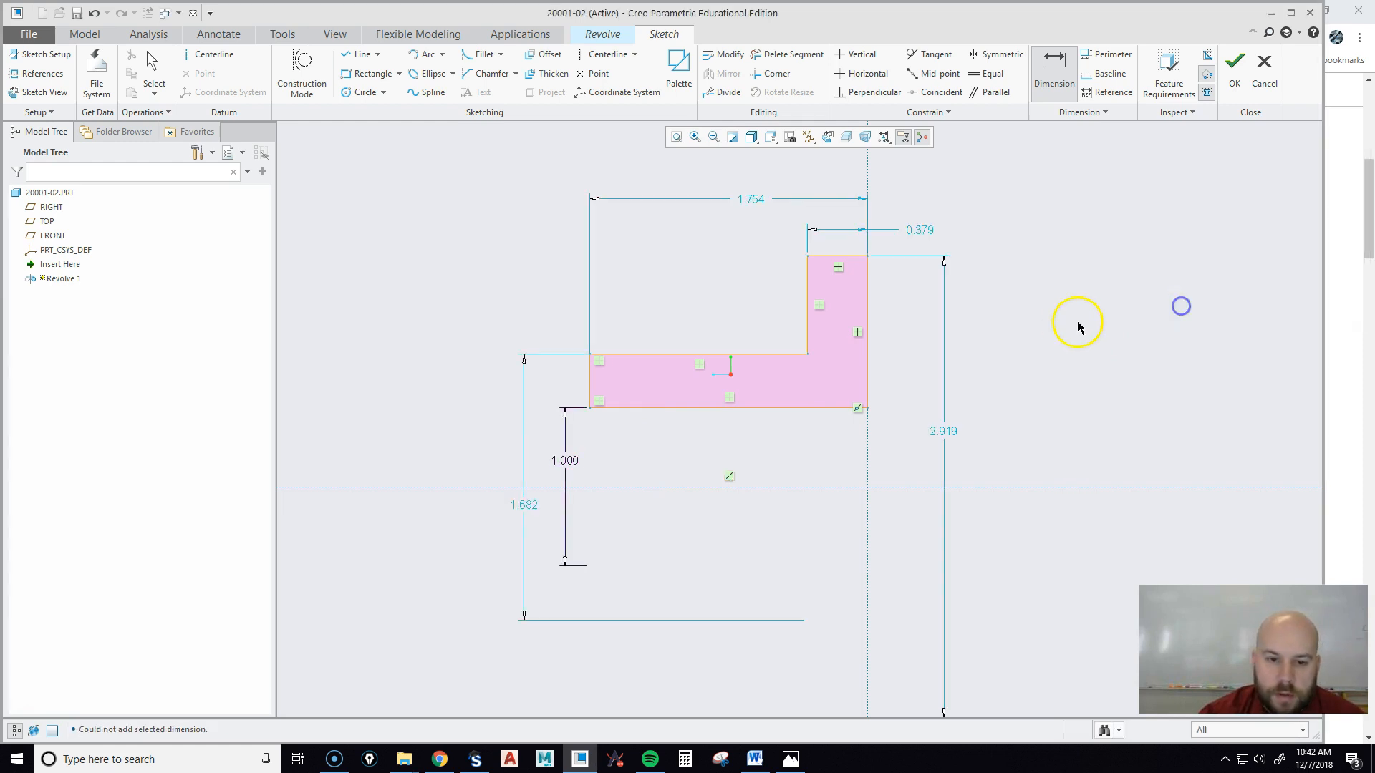
left_click(671, 490)
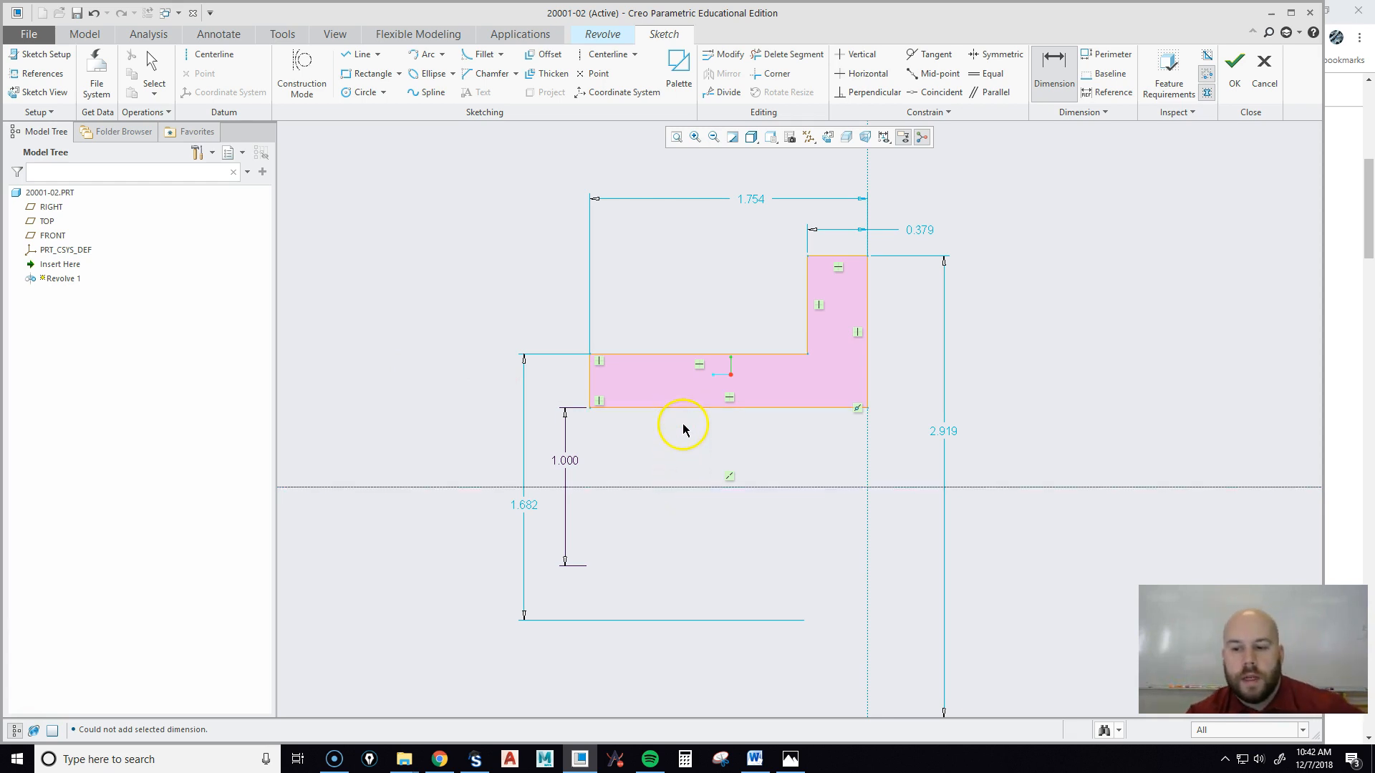
Set the hub's outer diameter to 2 and the profile's overall length to 3.
double_click(524, 505)
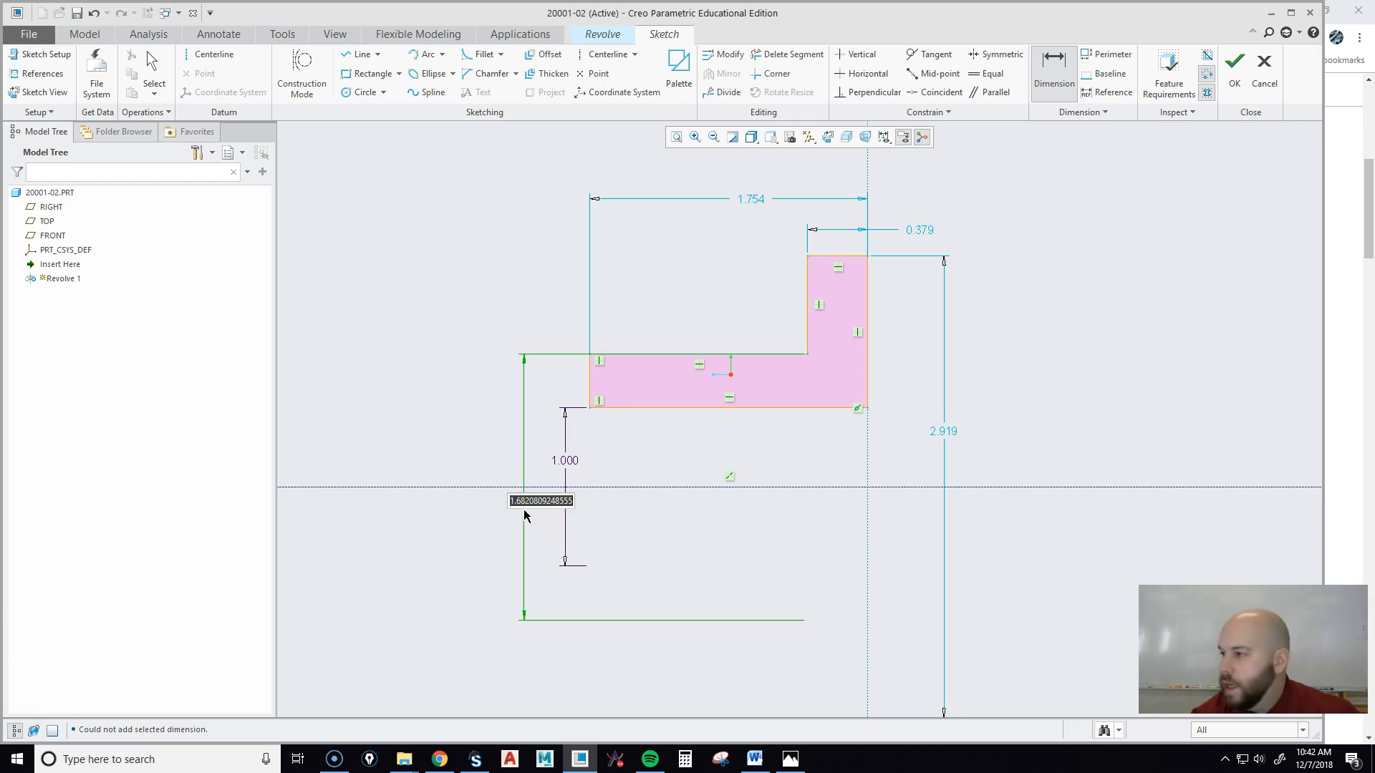
type("2")
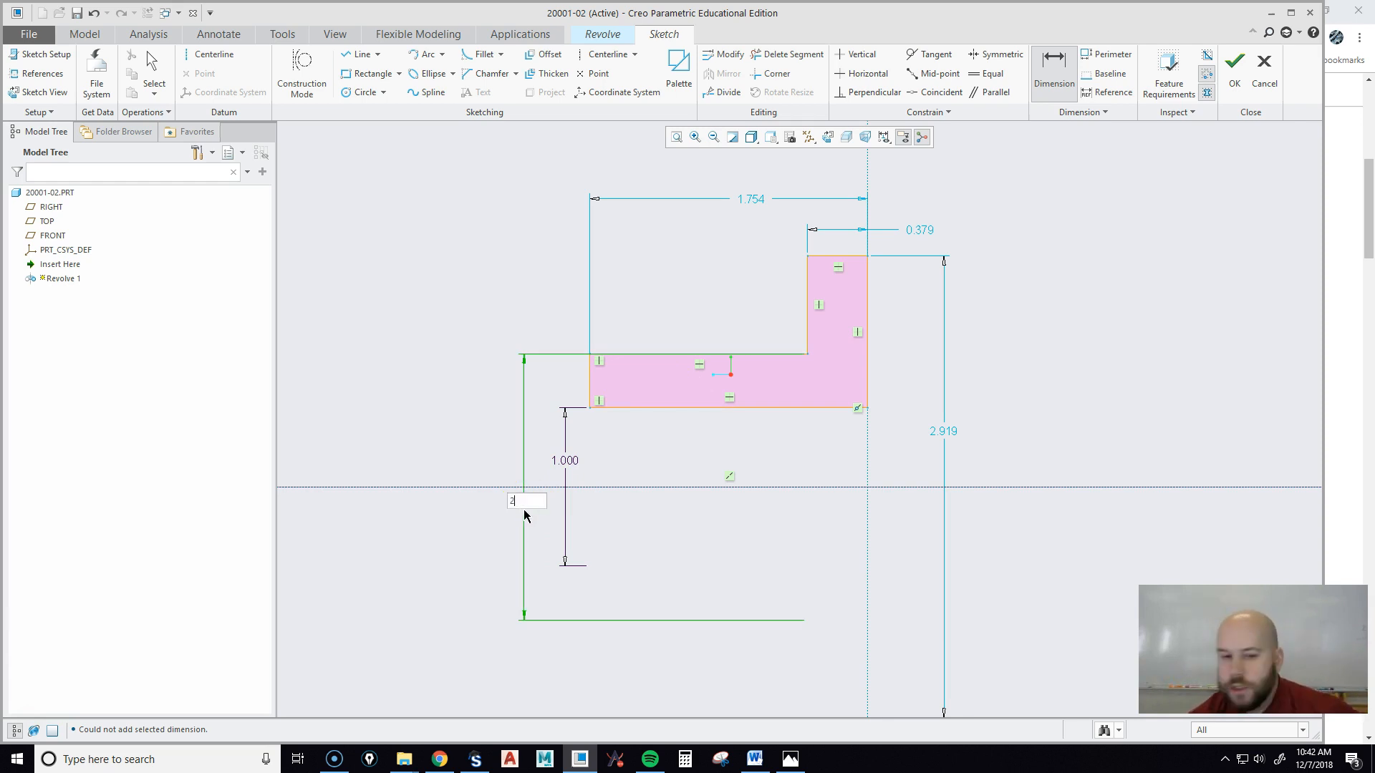
key("Return")
double_click(757, 203)
type("3")
key("Return")
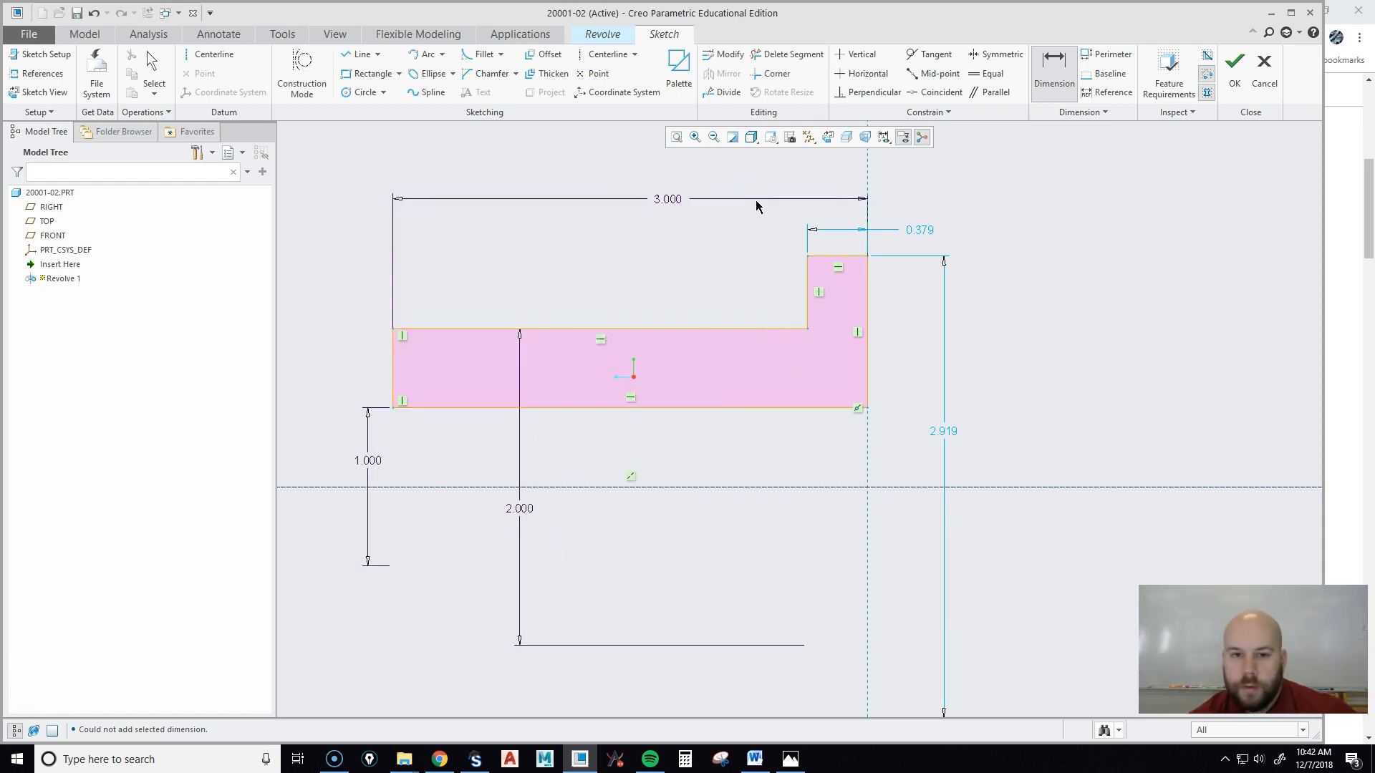
Set the flange thickness to 0.5 and the flange diameter to 4.25.
double_click(922, 231)
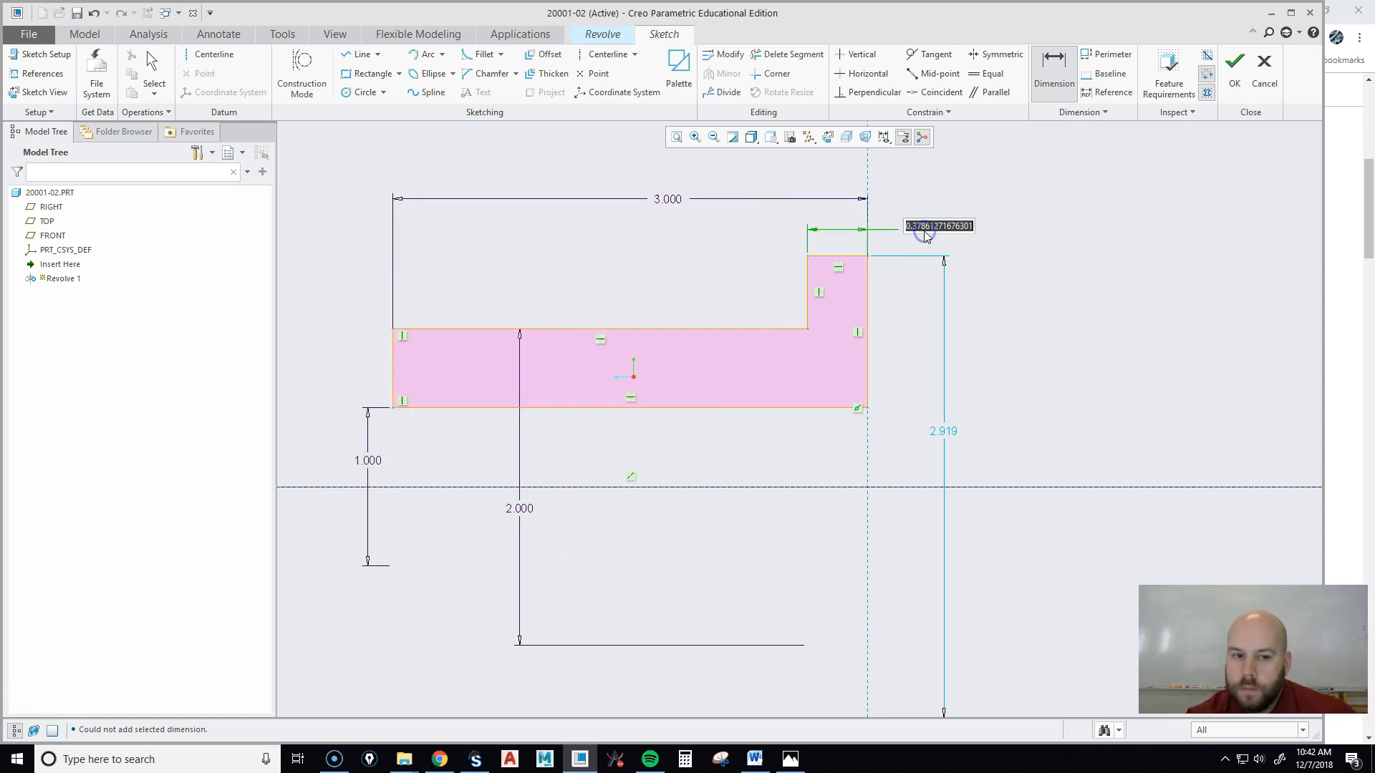
type(".5")
key("Return")
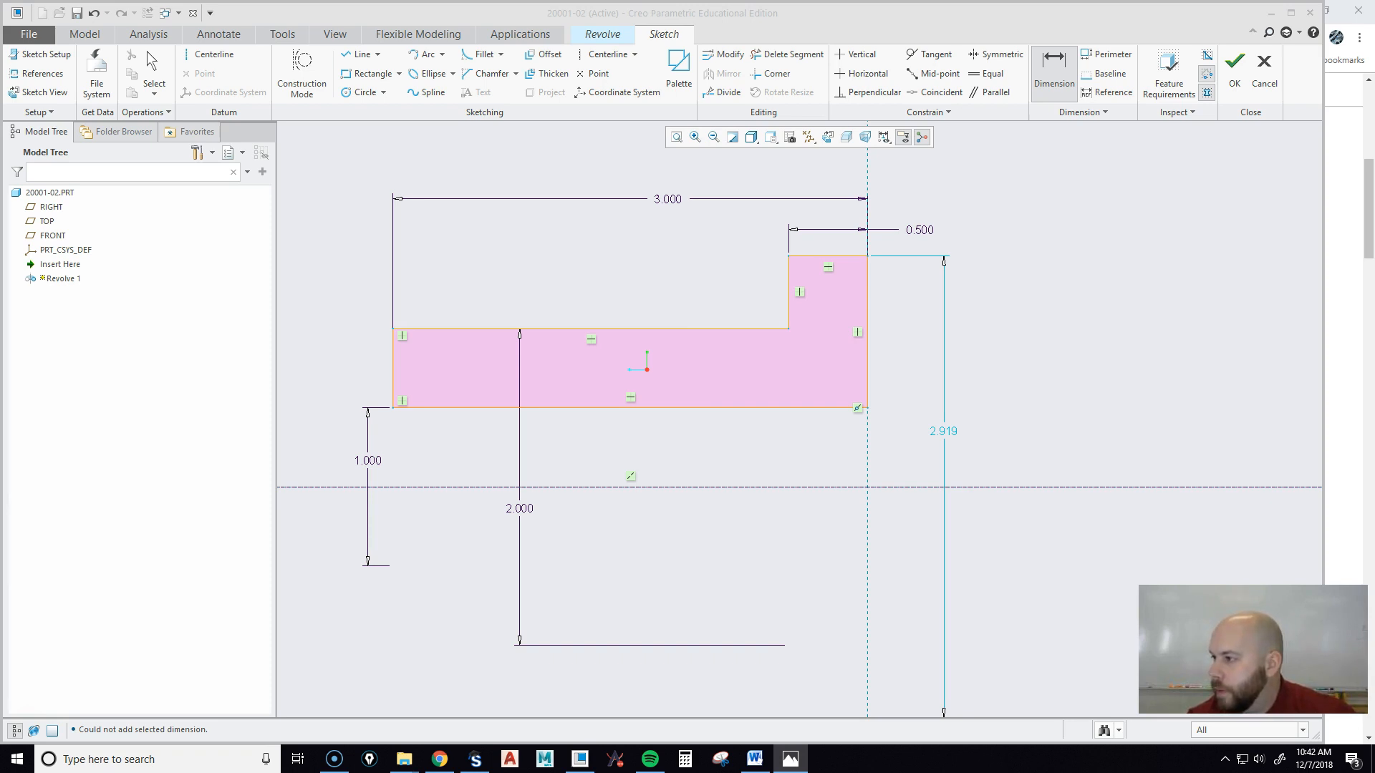
double_click(951, 432)
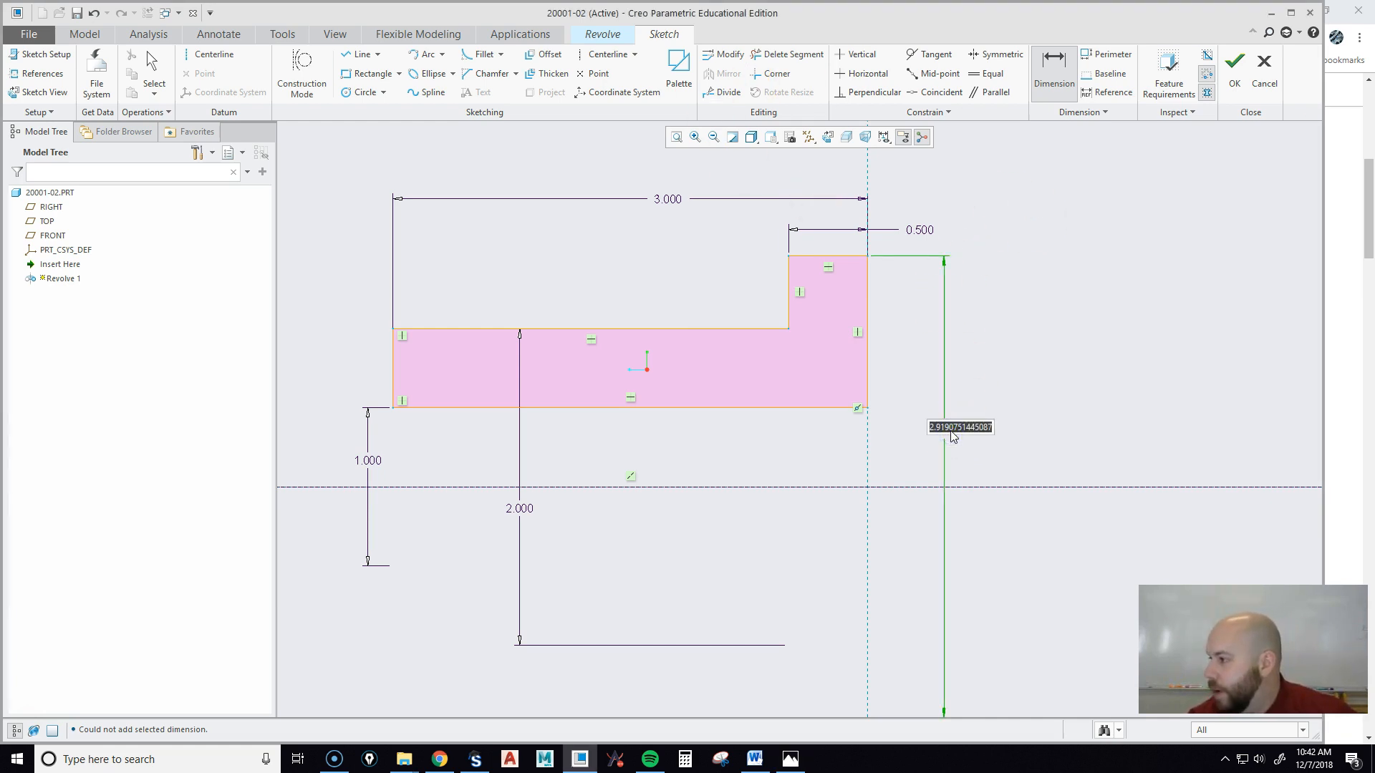
type("4.25")
key("Return")
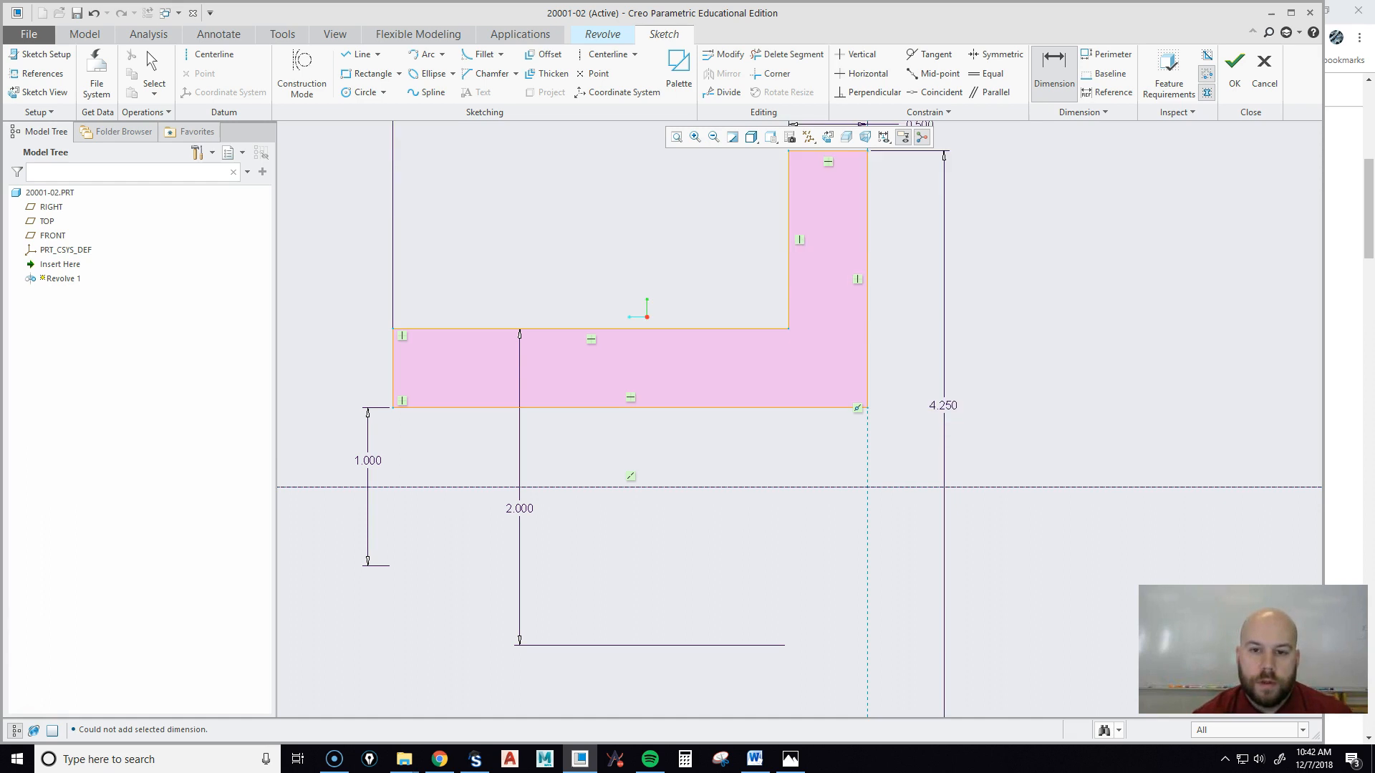
Move the hub's outer diameter dimension clear of the profile, outside the inner diameter dimension.
left_click(903, 459)
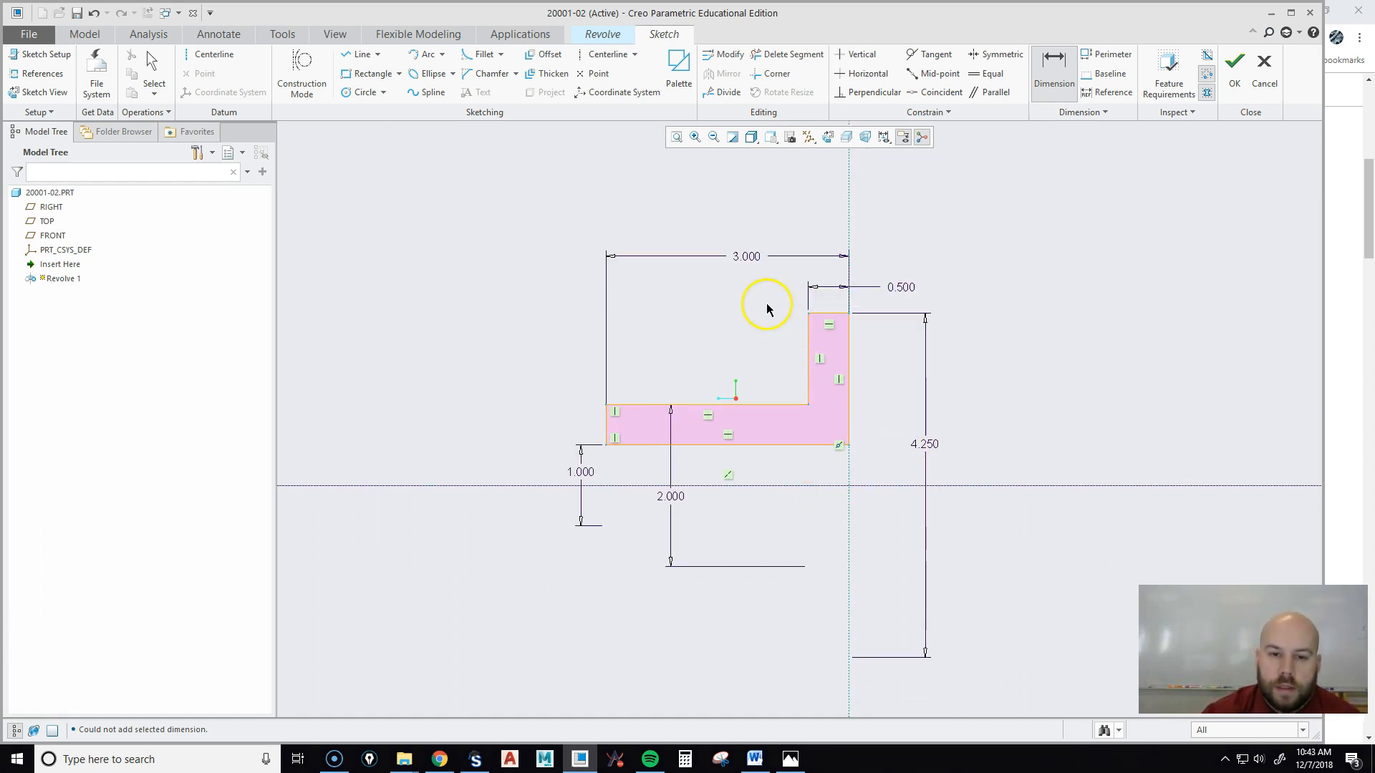
left_click_drag(671, 498, 463, 454)
middle_click(519, 458)
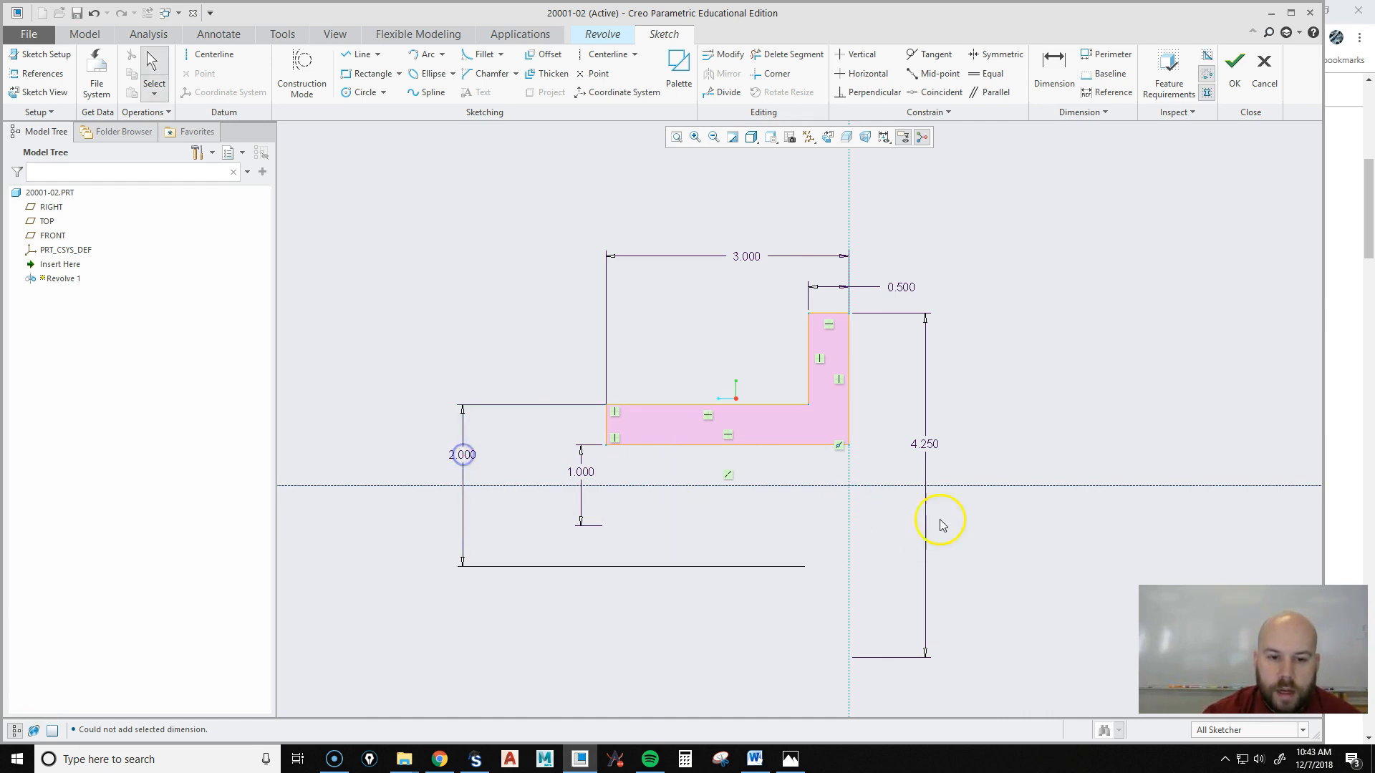
Finish the profile sketch and complete the 360° revolve of the hub and flange.
left_click(1237, 80)
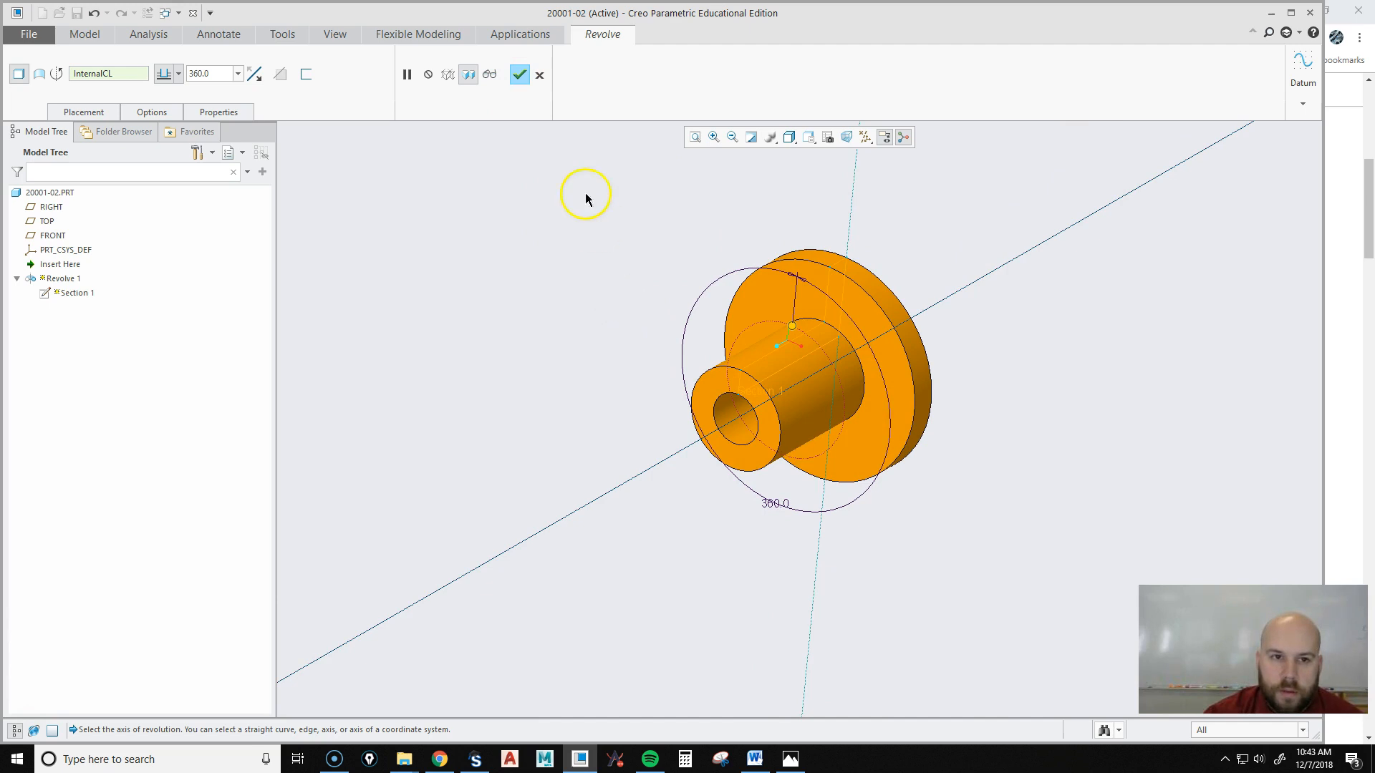
left_click(520, 74)
left_click(648, 328)
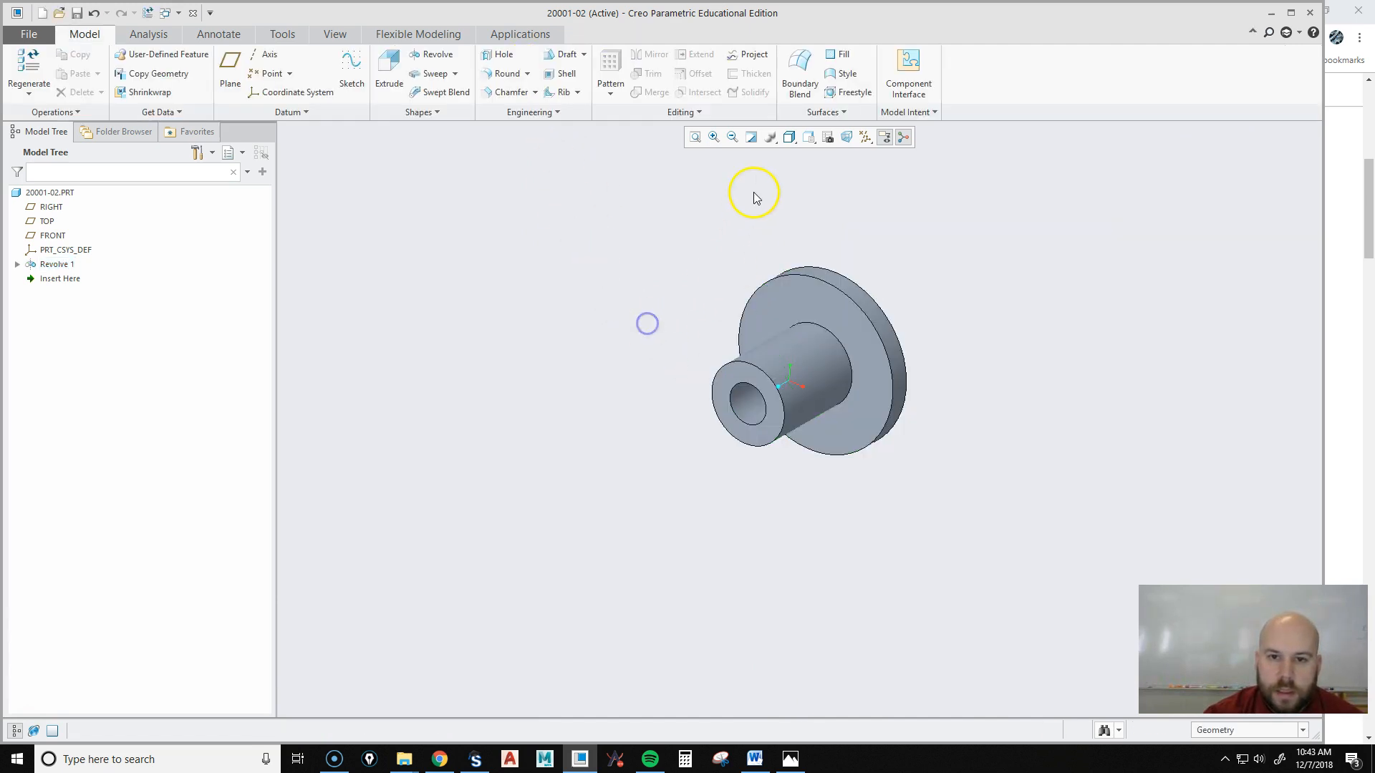
left_click(808, 136)
left_click(780, 155)
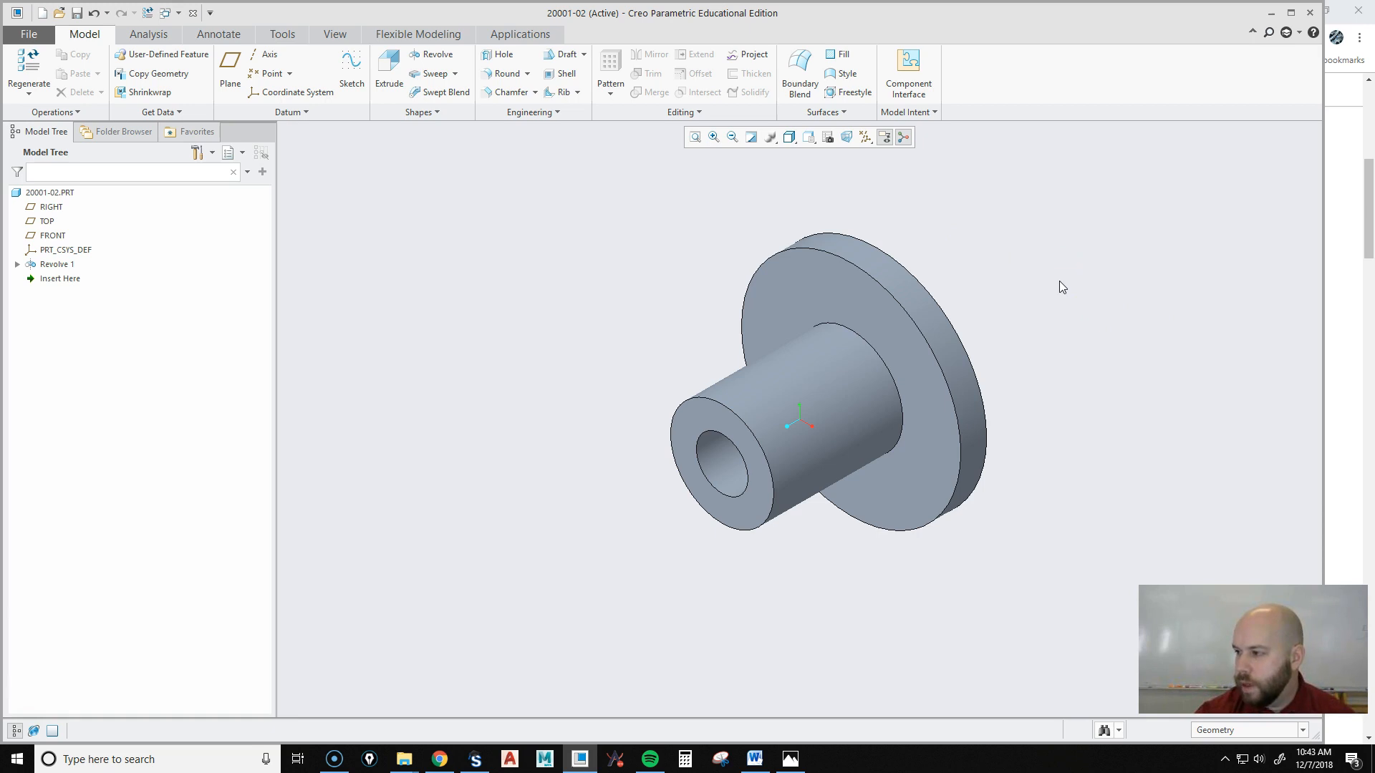
Start a Profile Rib, show the datum planes, and open its sketch on the RIGHT plane.
left_click(579, 93)
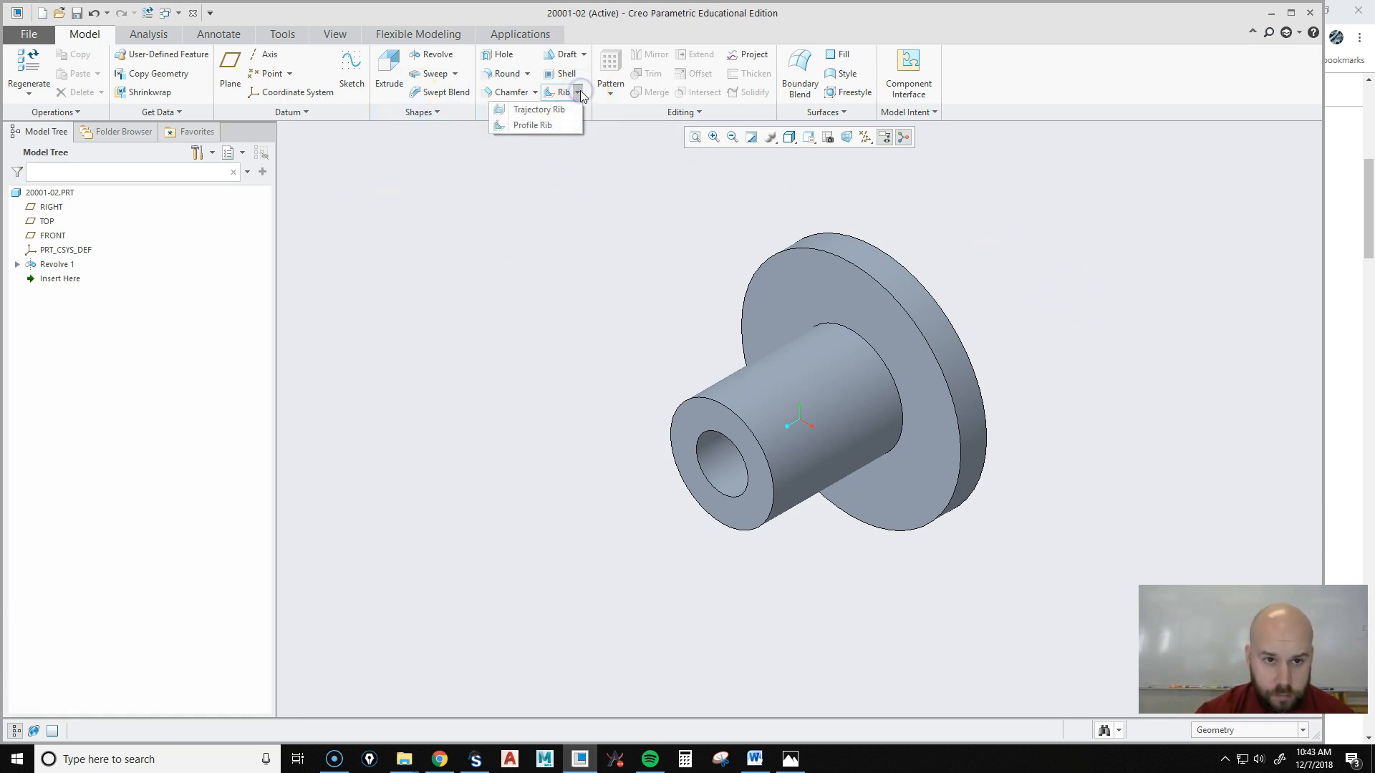
left_click(550, 127)
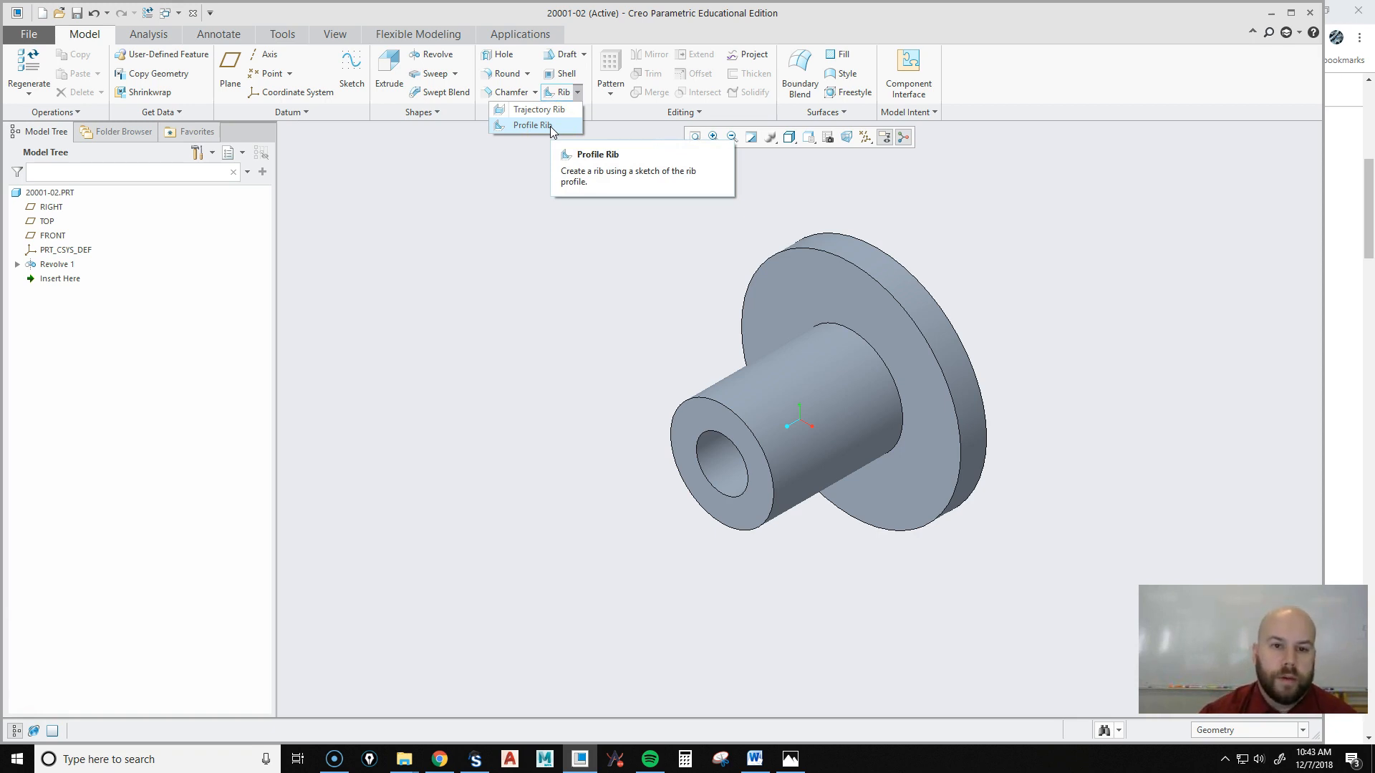
left_click(550, 126)
left_click(866, 137)
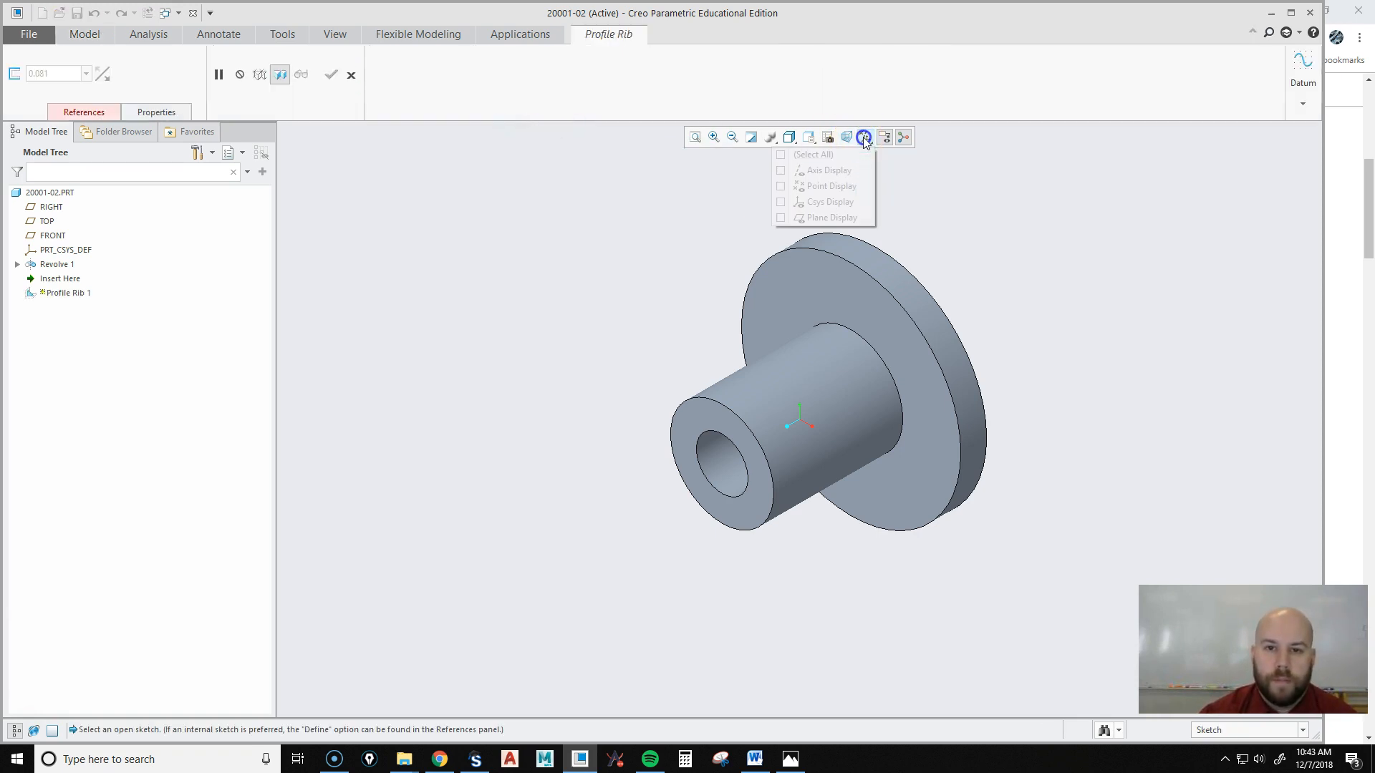
left_click(824, 217)
left_click(1152, 297)
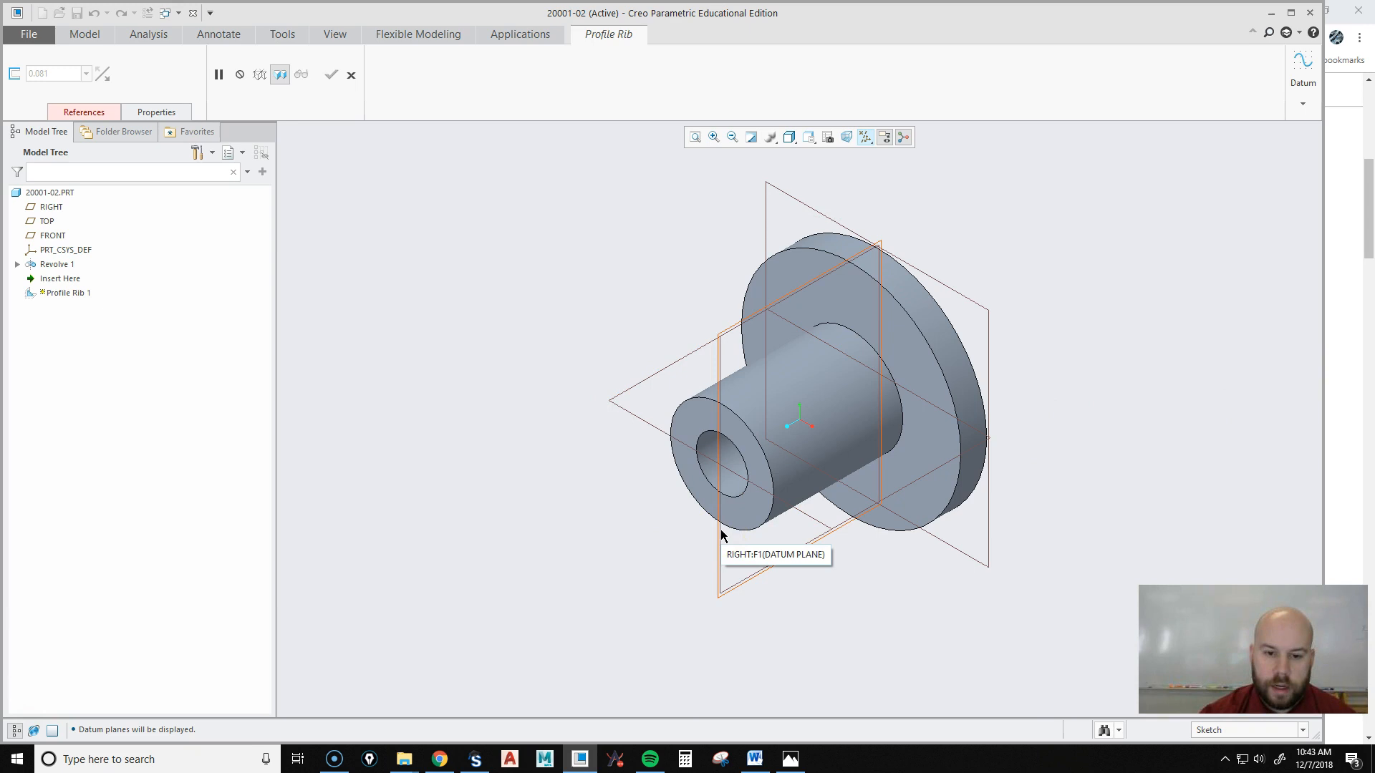
left_click(724, 589)
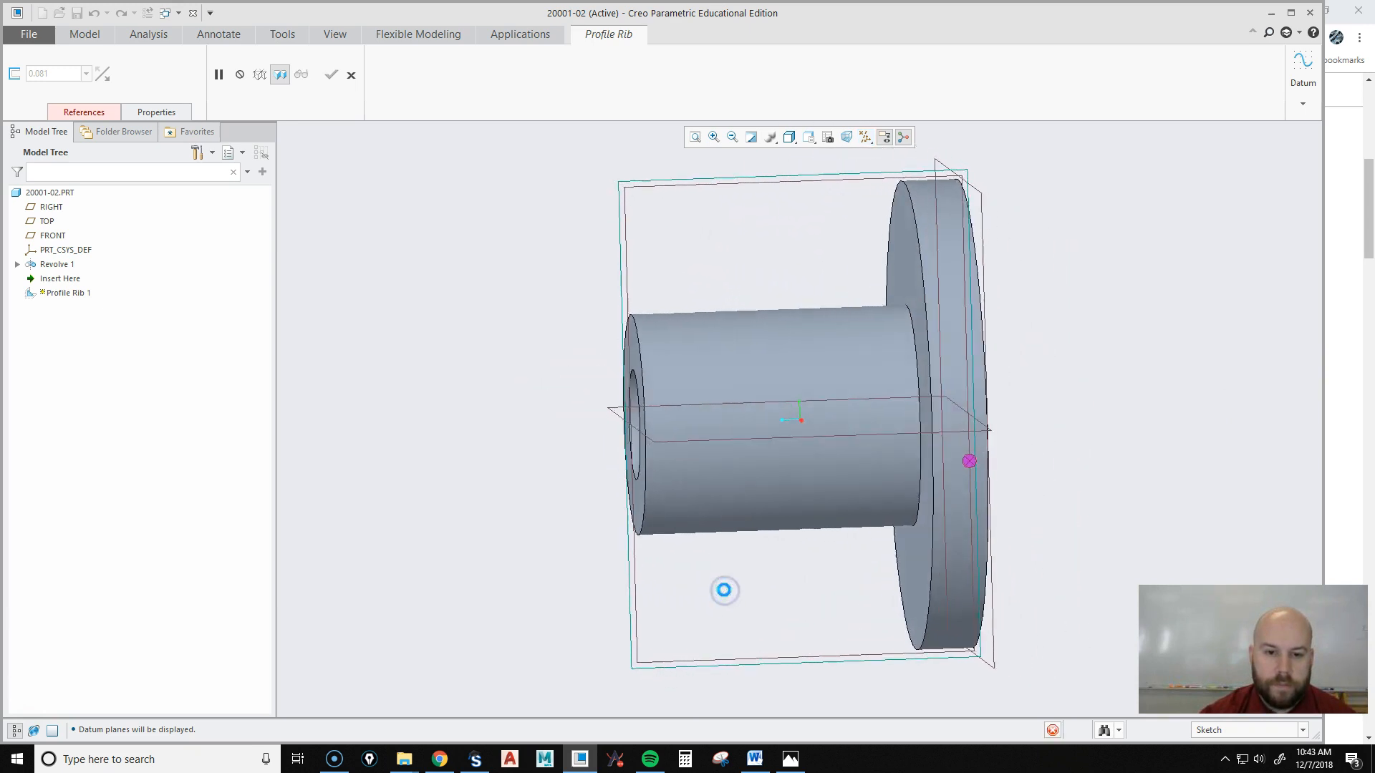
scroll(503, 280, "up", 1)
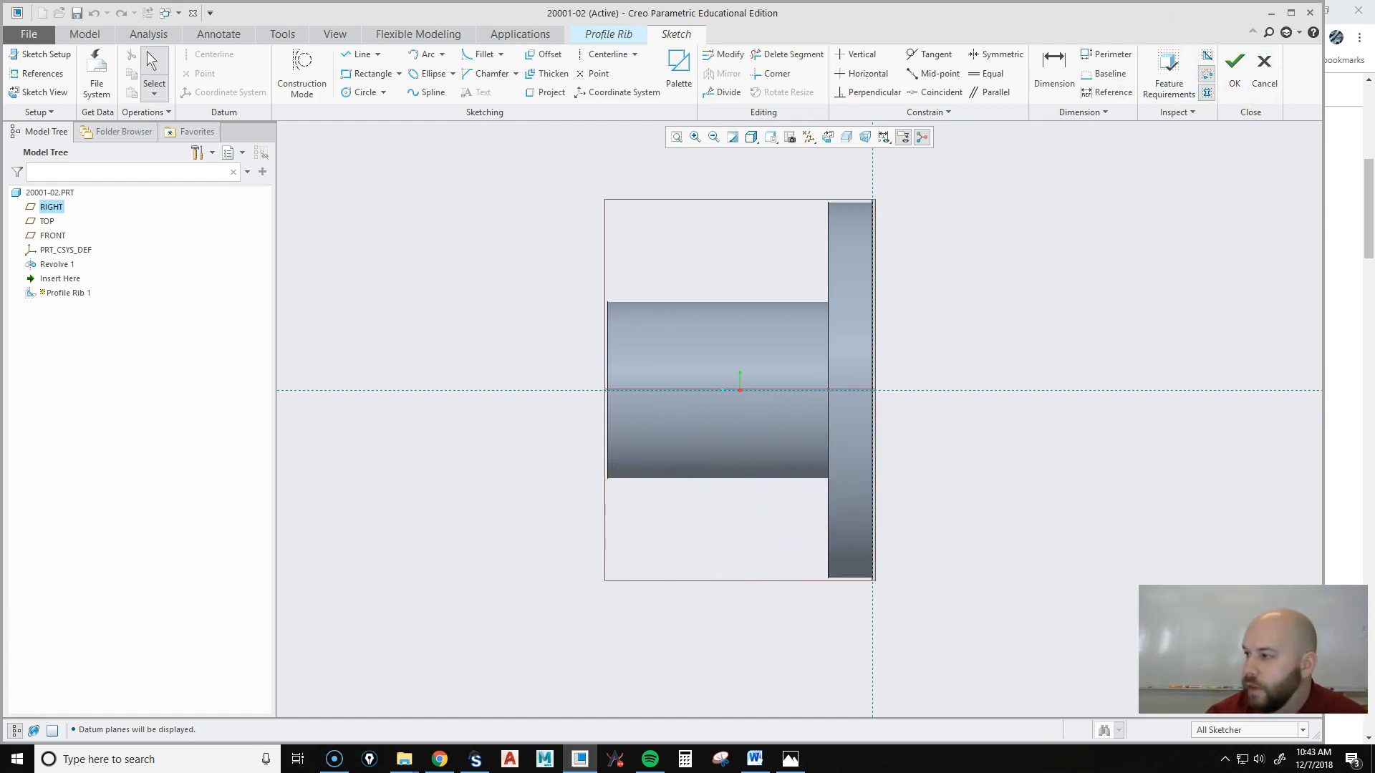
Switch to the part drawings in Photos and enlarge the Bearing drawing to examine its rib dimensions.
left_click(790, 759)
double_click(899, 130)
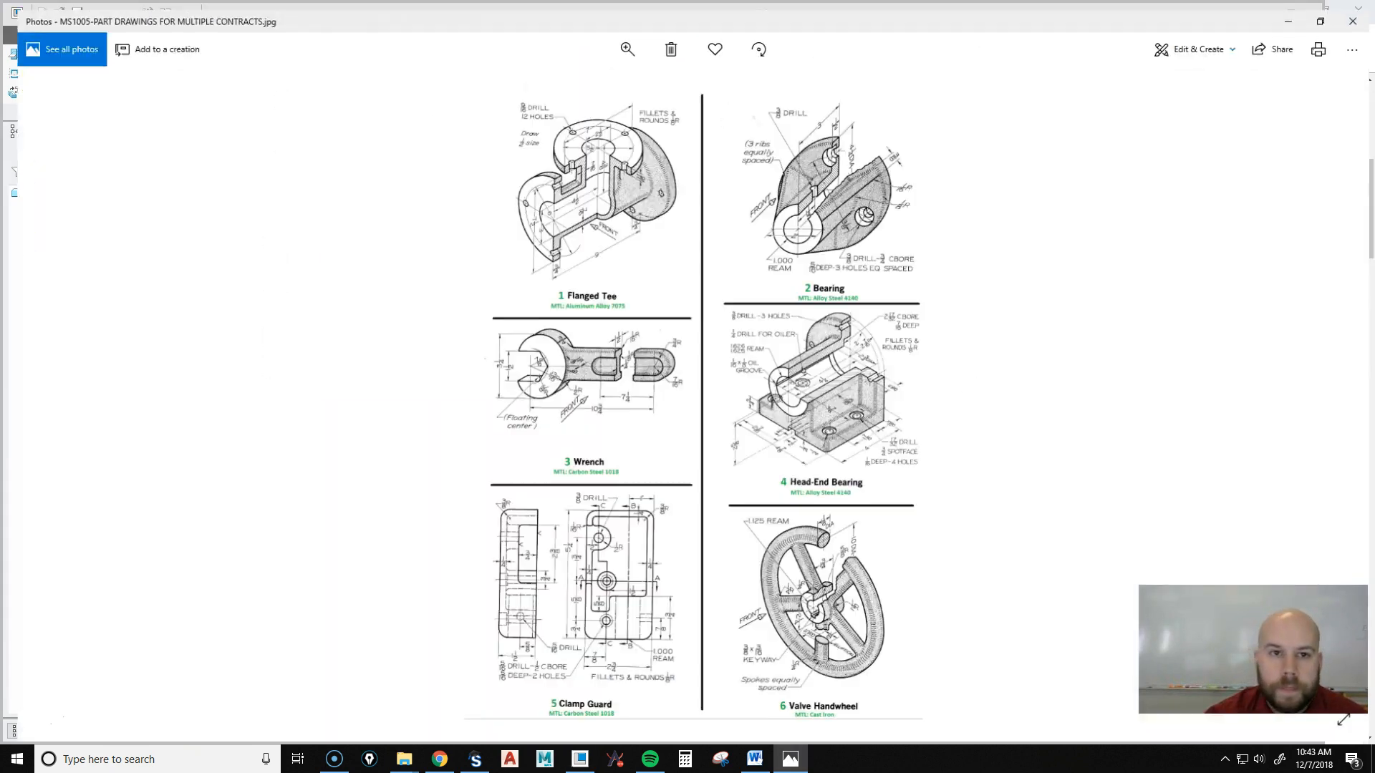
left_click(620, 40)
left_click_drag(560, 74, 583, 76)
left_click_drag(875, 191, 921, 316)
mouse_move(1157, 264)
left_mouse_down()
mouse_move(1120, 482)
mouse_move(1195, 465)
left_mouse_up()
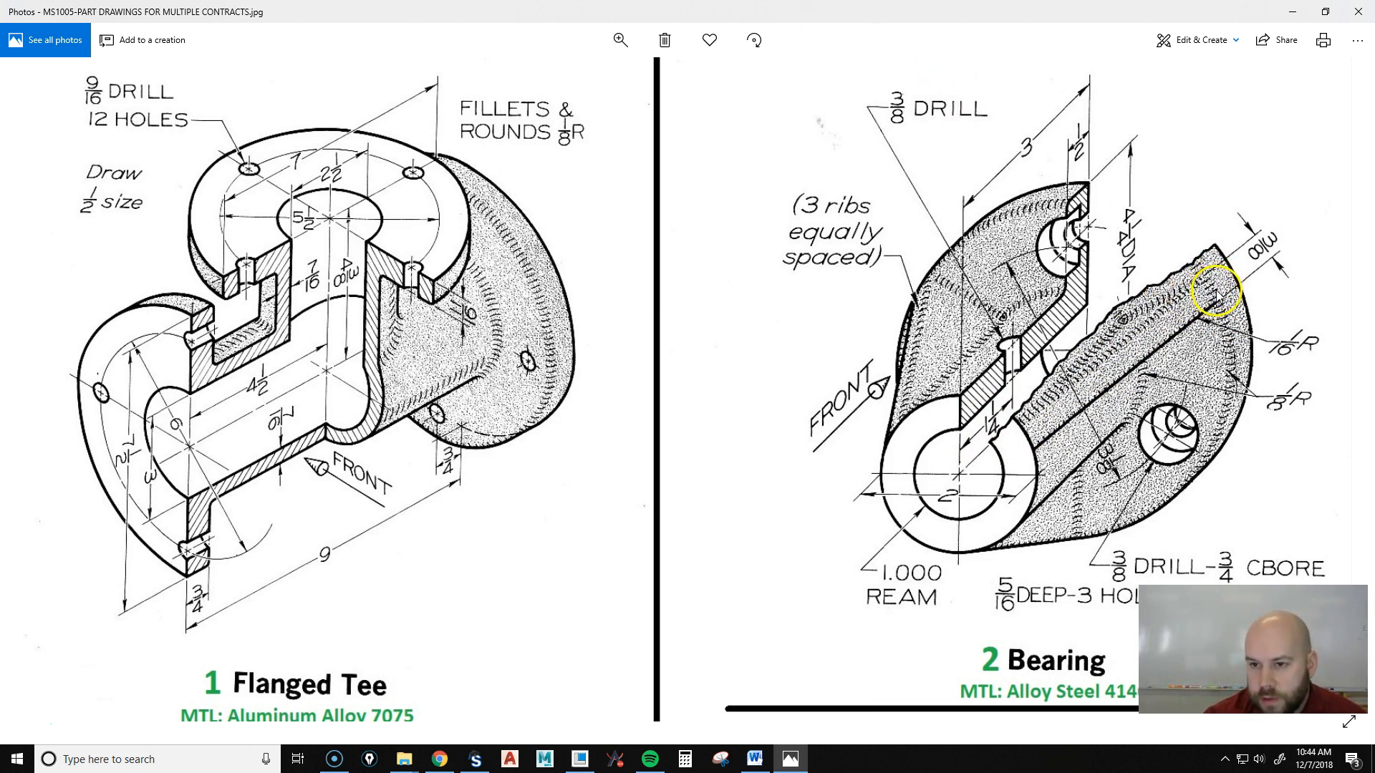
Return to Creo, abandon the current Profile Rib together with its sketch, and show the part in the standard orientation.
left_click_drag(941, 9, 1374, 217)
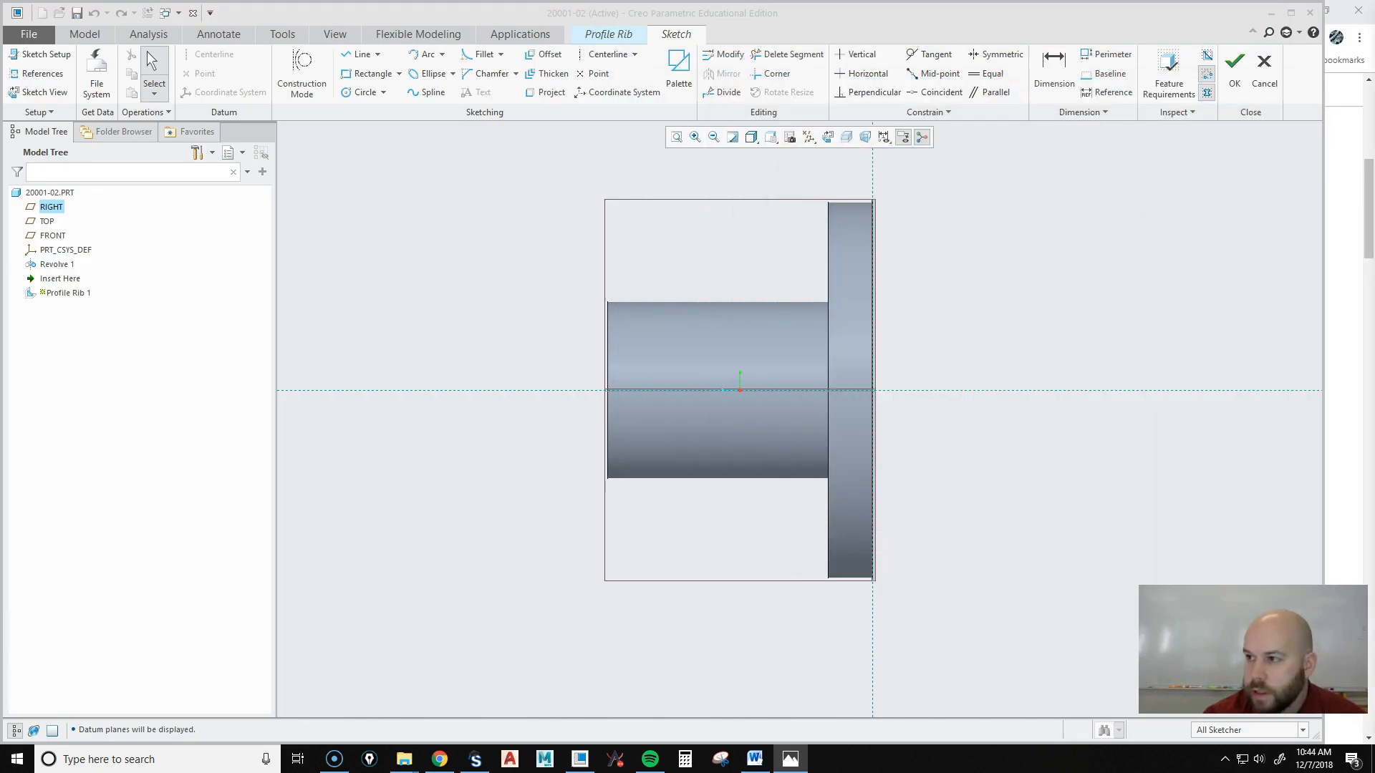
left_click(1264, 64)
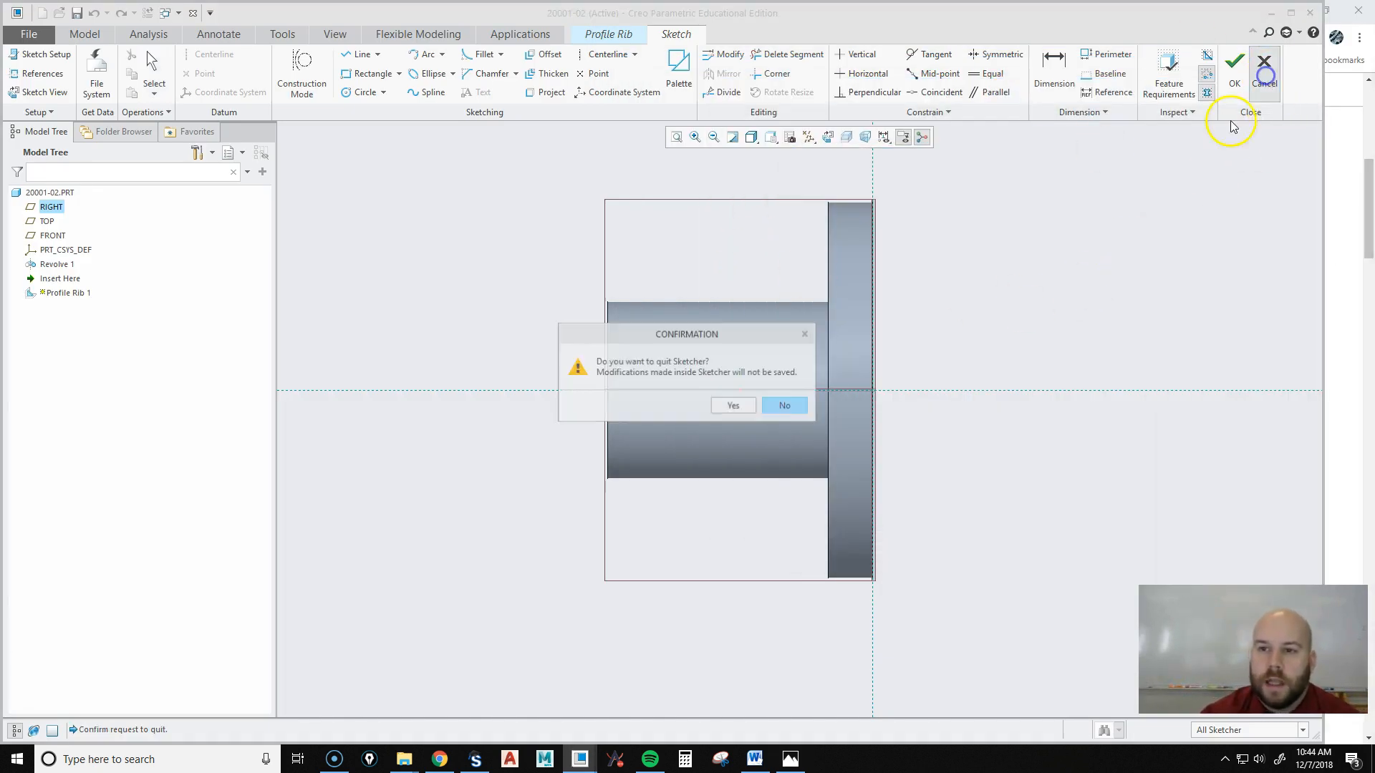
left_click(728, 408)
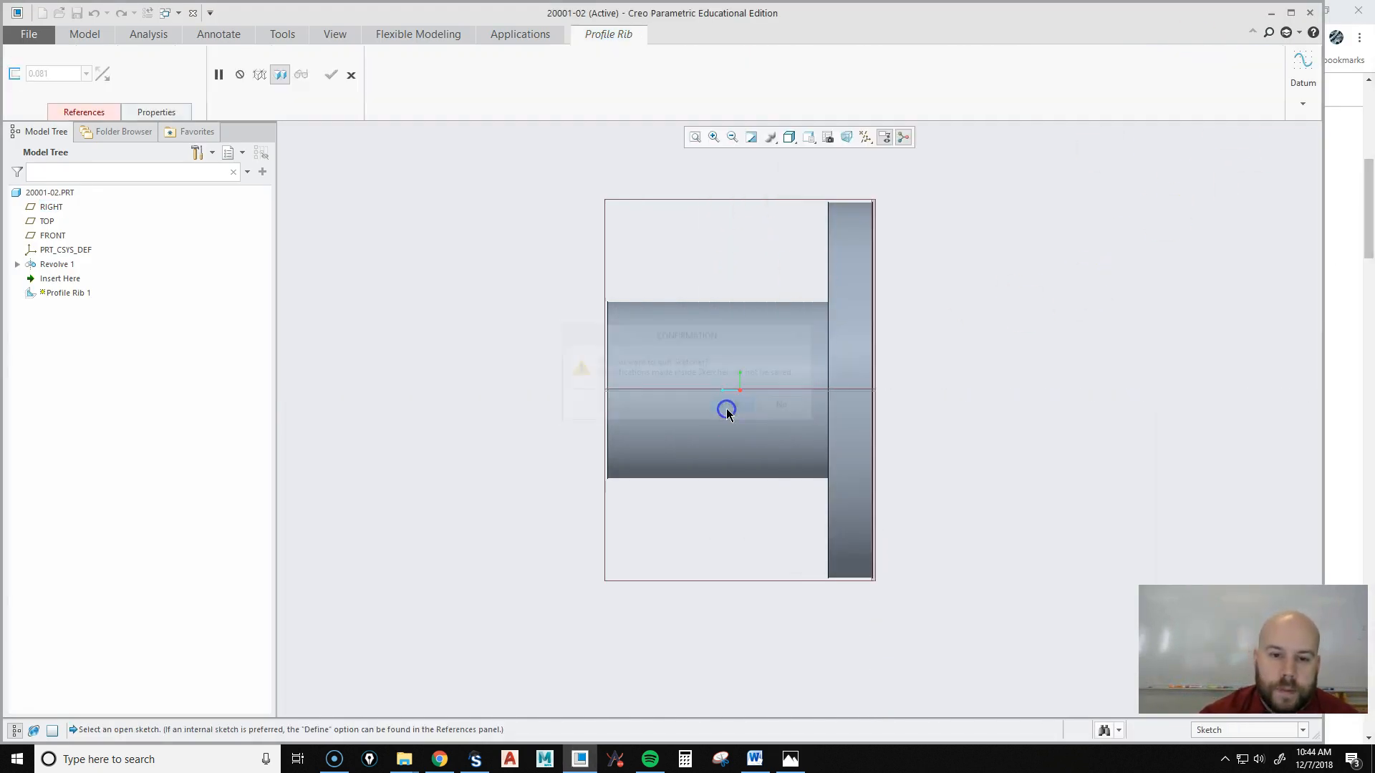
left_click(351, 74)
left_click(808, 137)
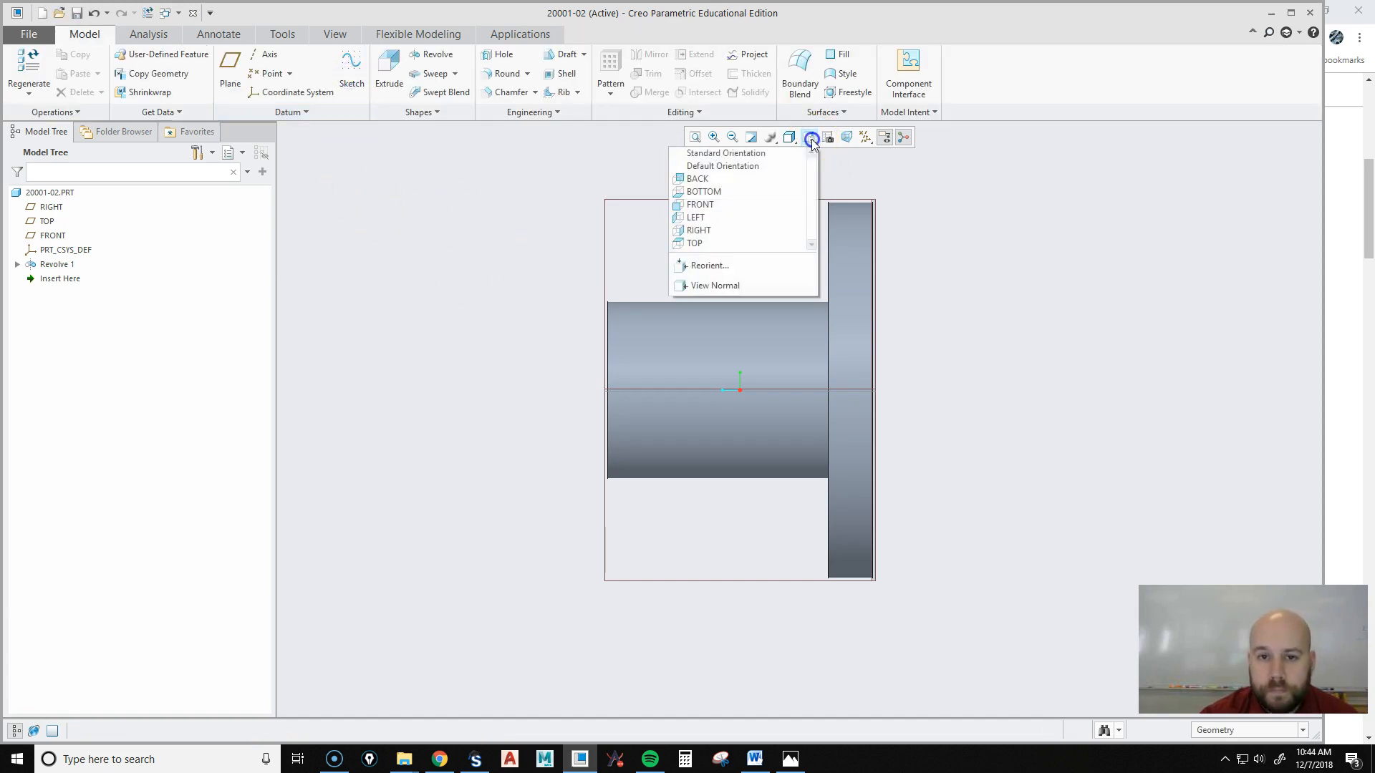
left_click(771, 153)
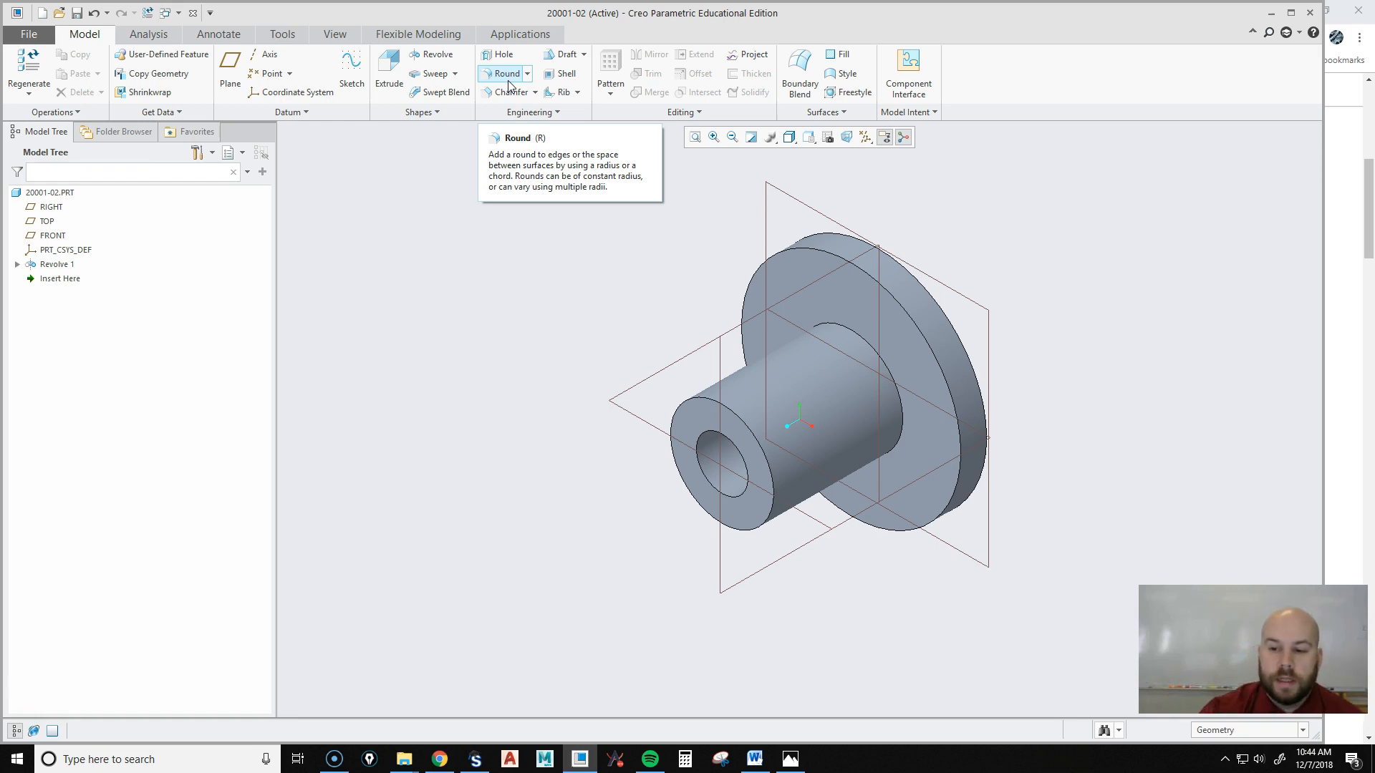
Add a 0.125 round to the flange's front outer edge and to the edge where the hub meets the flange.
left_click(507, 75)
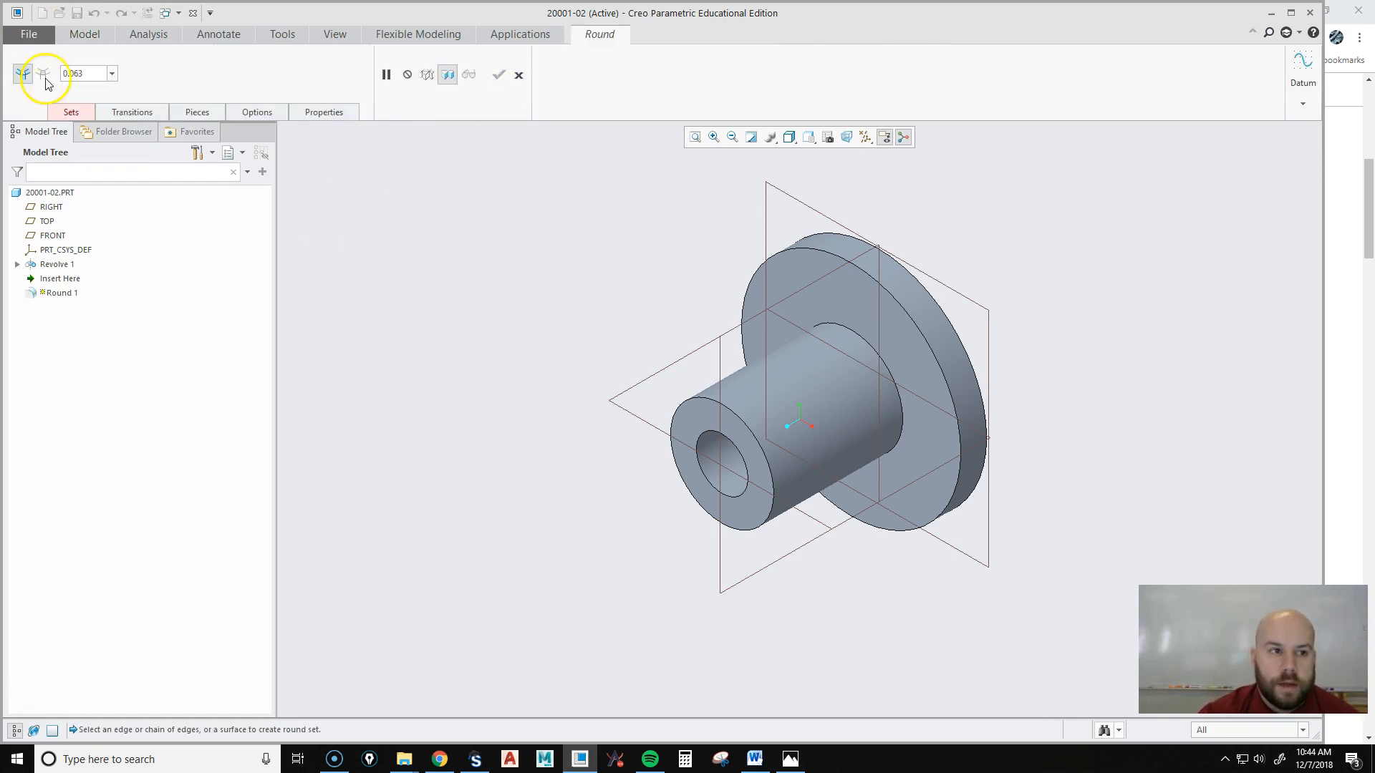
double_click(100, 73)
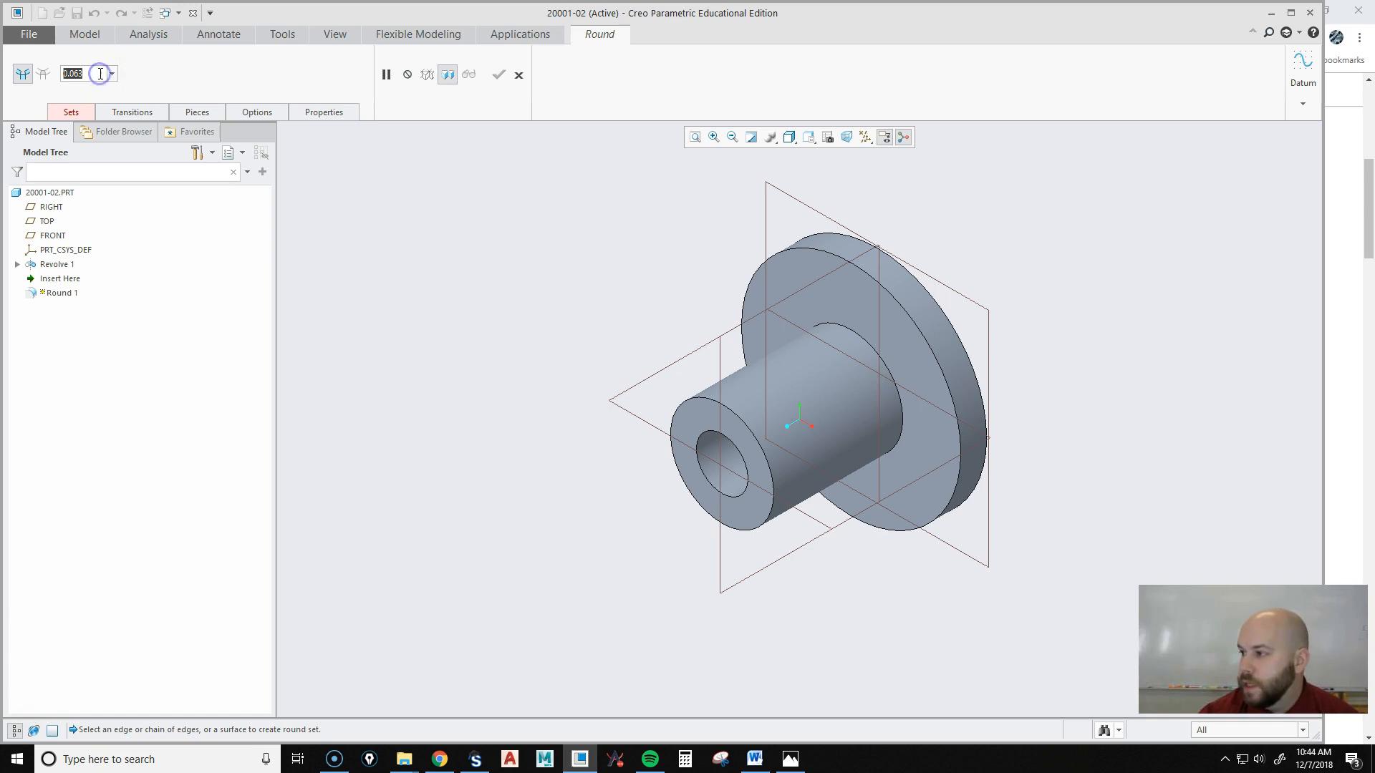
key("BackSpace")
key("Return")
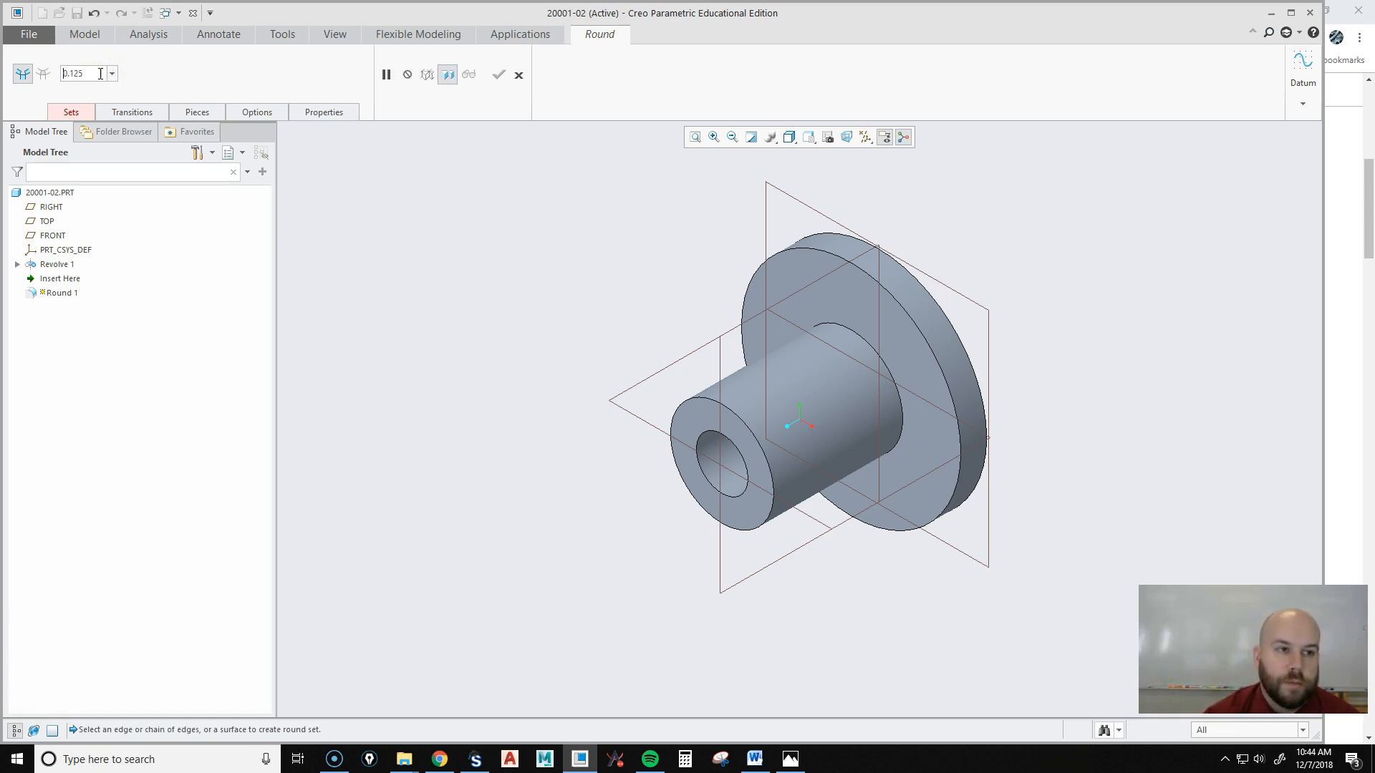
left_click(919, 334)
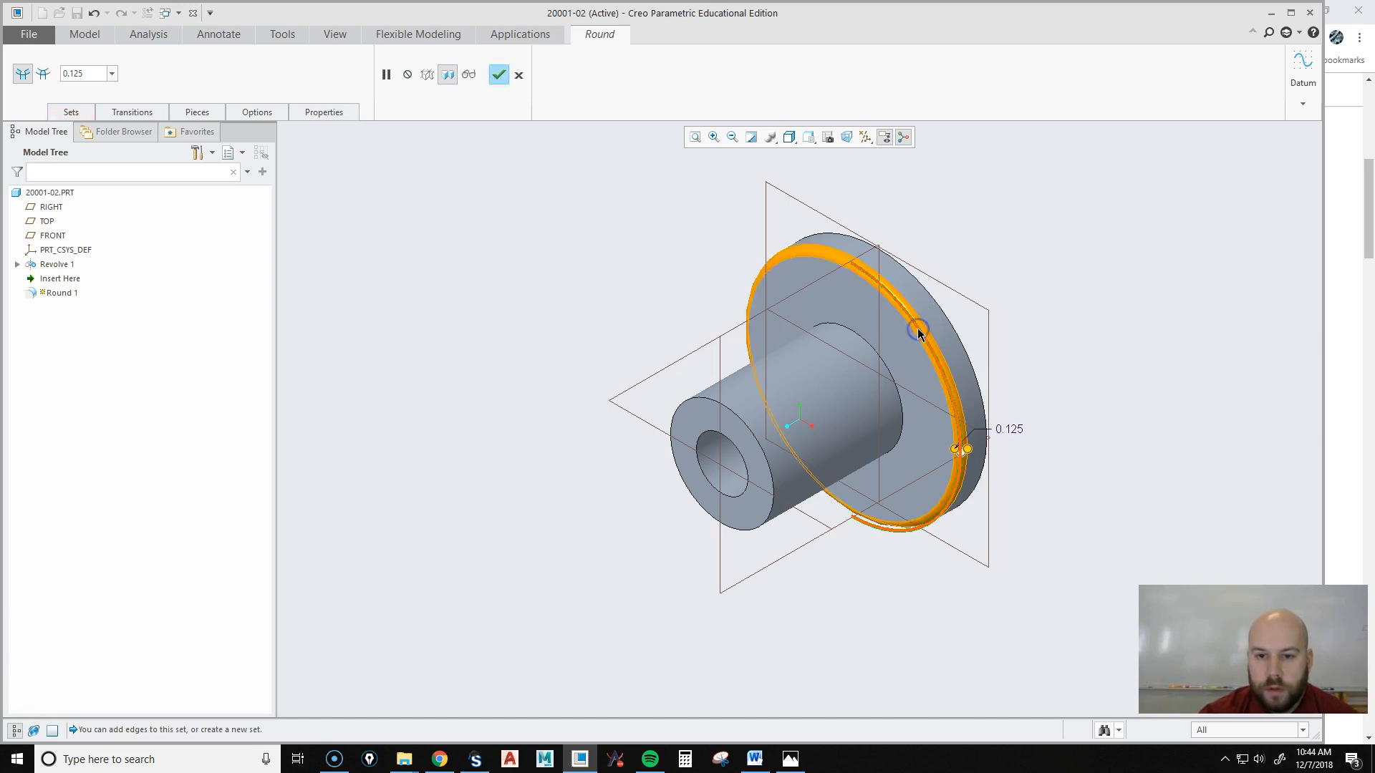
left_click(881, 360, "ctrl")
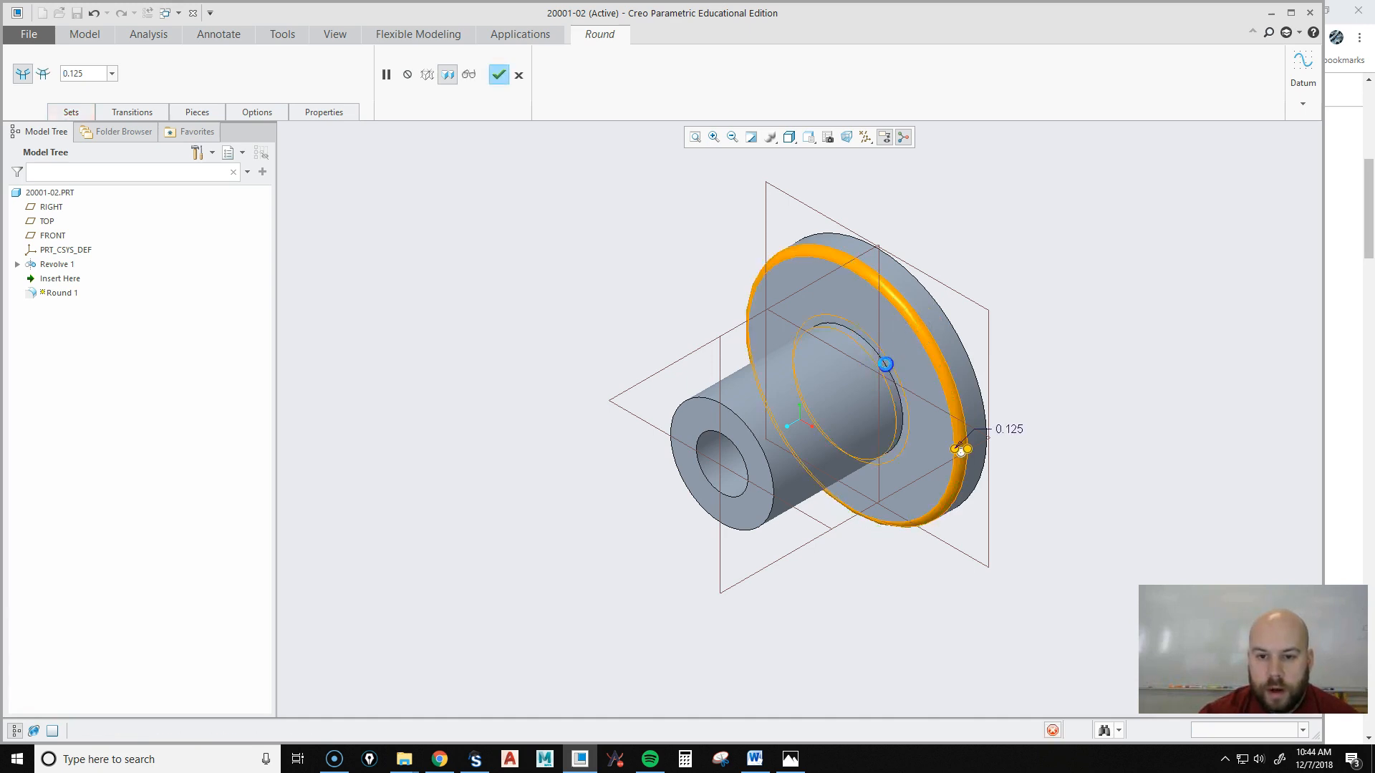
left_click(71, 113)
left_click(88, 150)
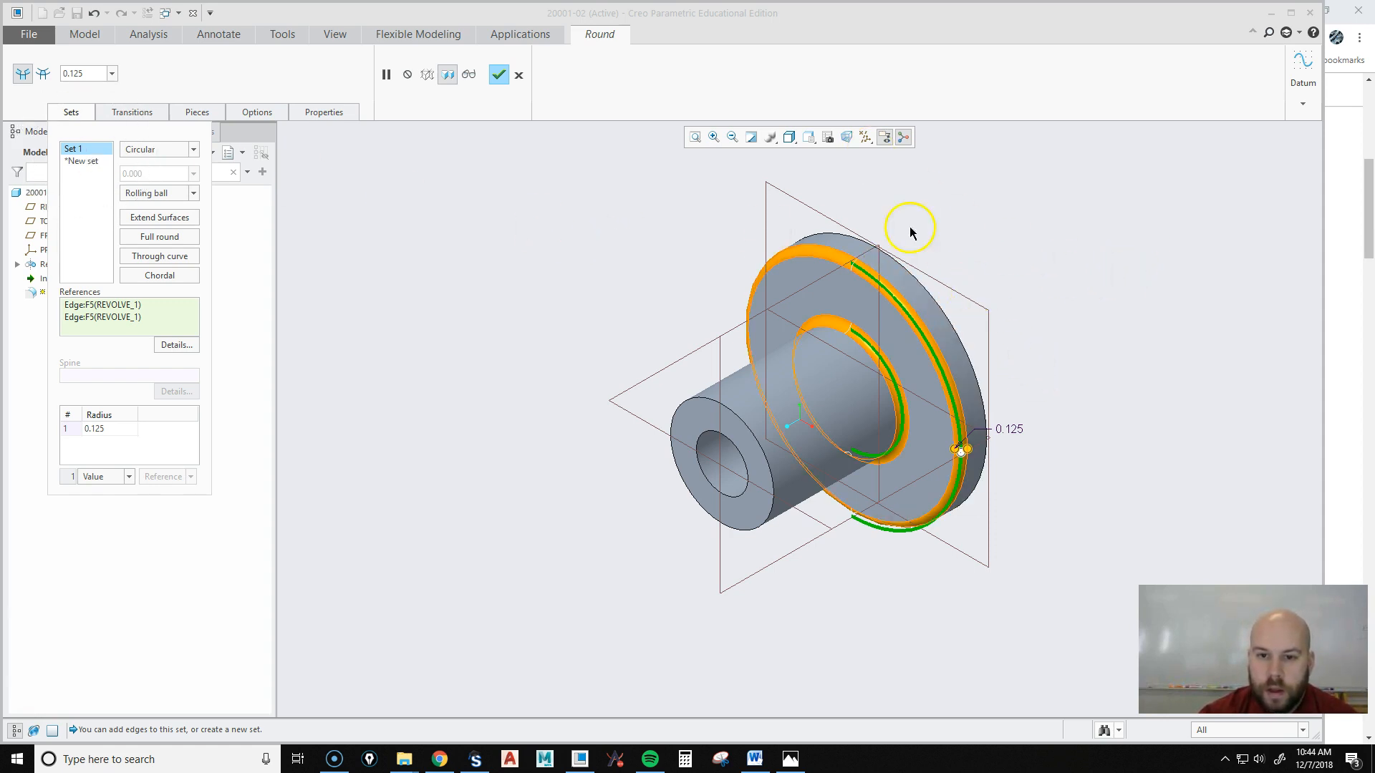
left_click(500, 75)
left_click(486, 272)
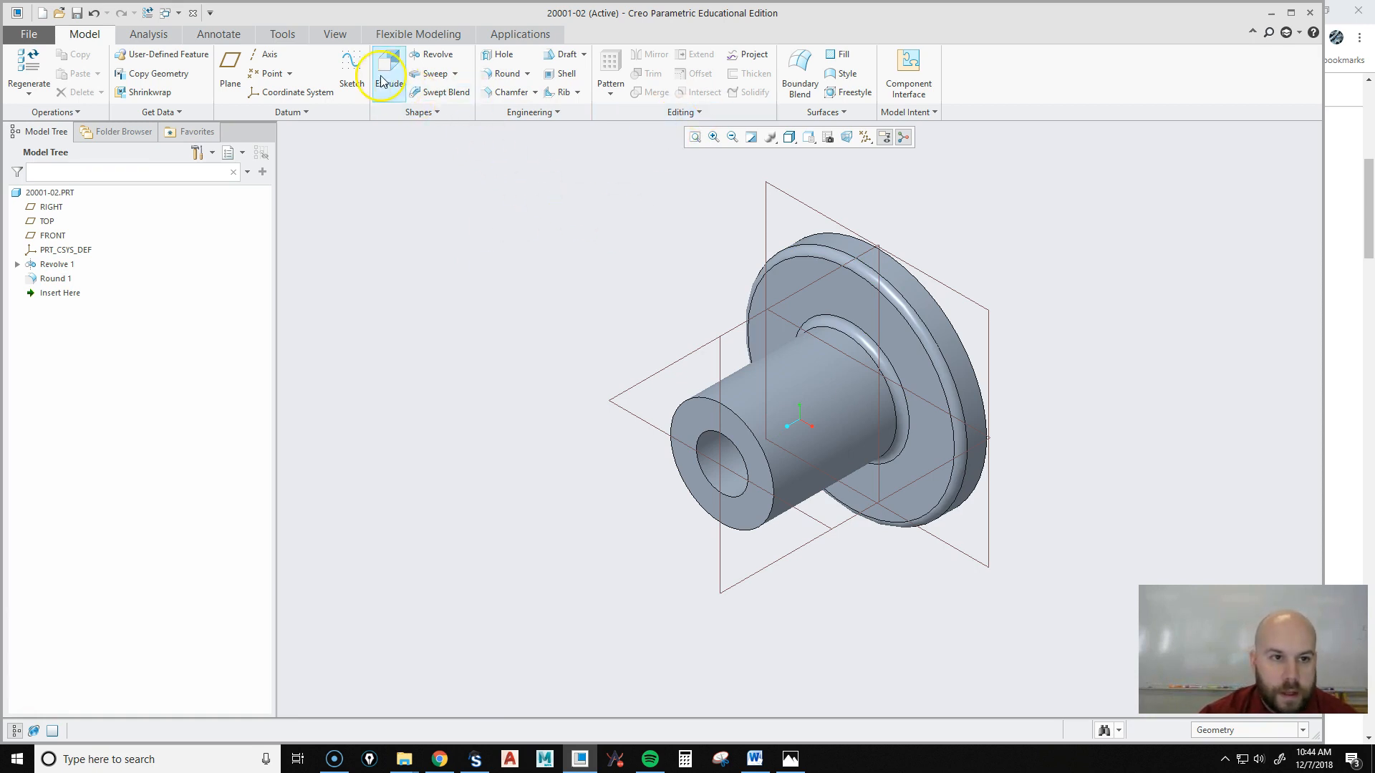
Start a new Profile Rib and open its sketch on the RIGHT datum plane.
left_click(578, 94)
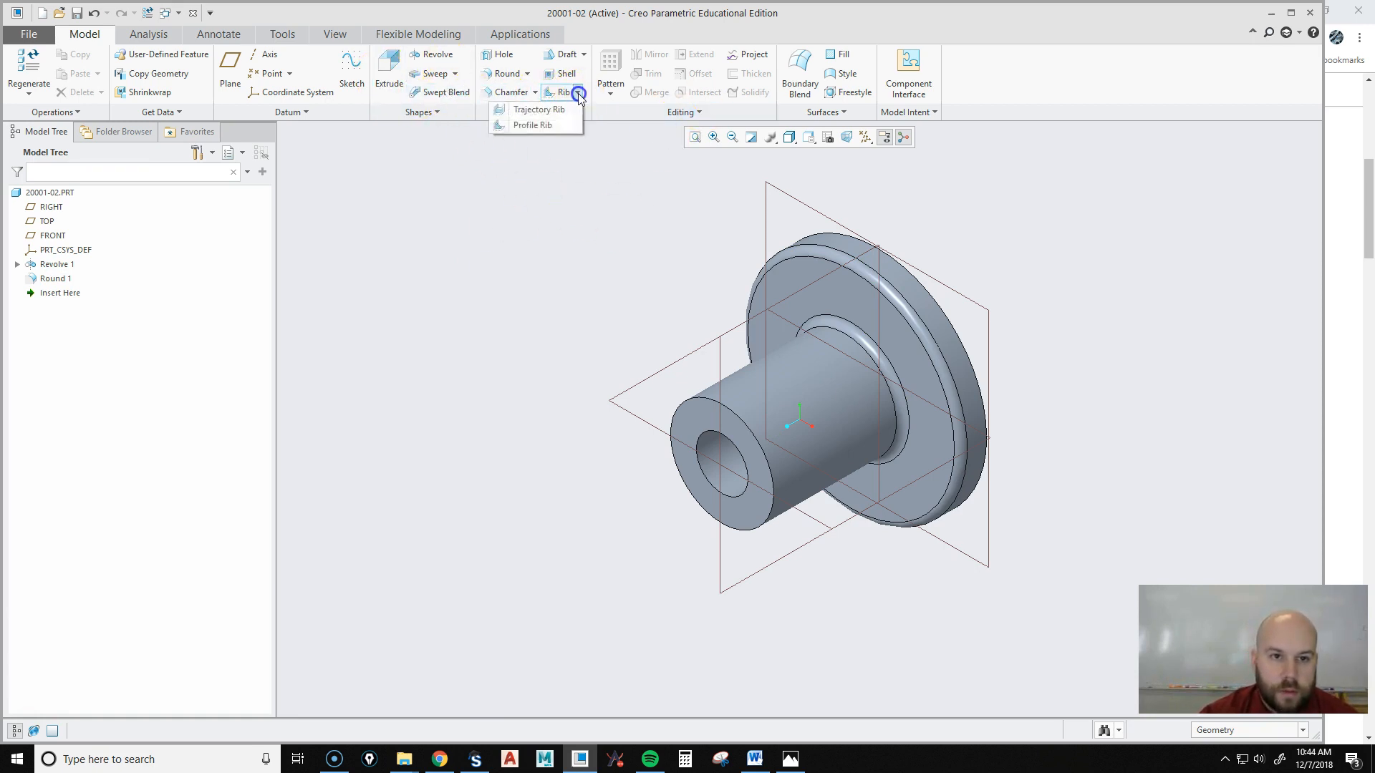
left_click(552, 126)
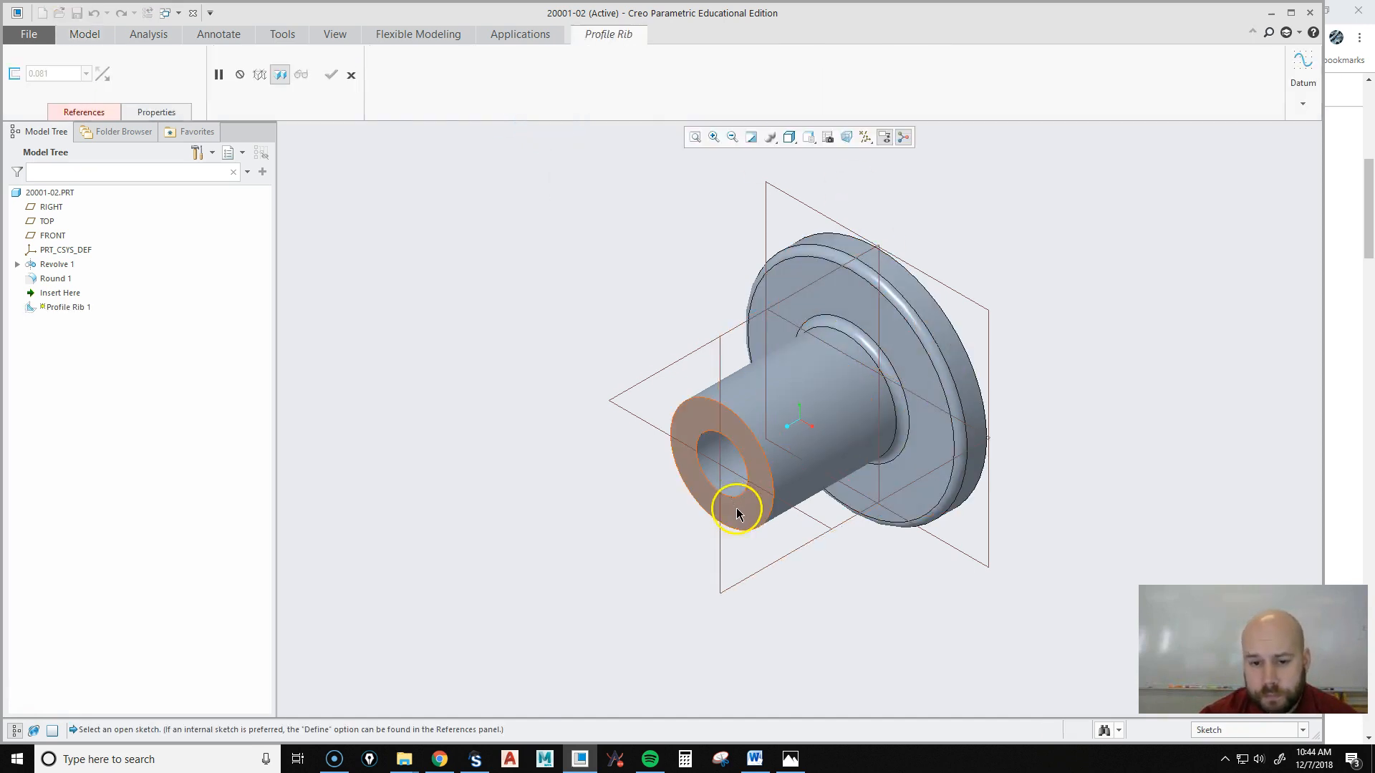
left_click(721, 592)
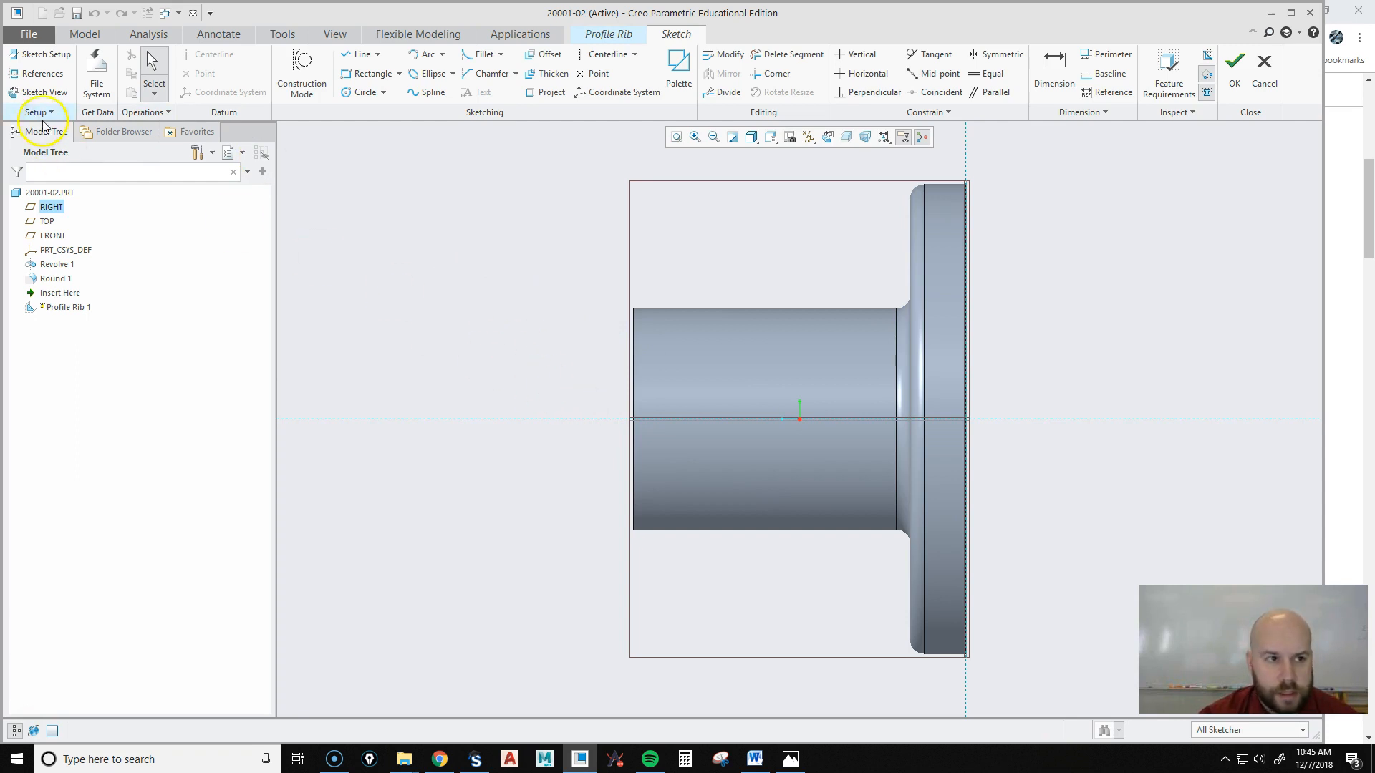
Add the hub's end face and lower outline, the flange's front face and its rounded lower edge as sketch references.
right_click(515, 308)
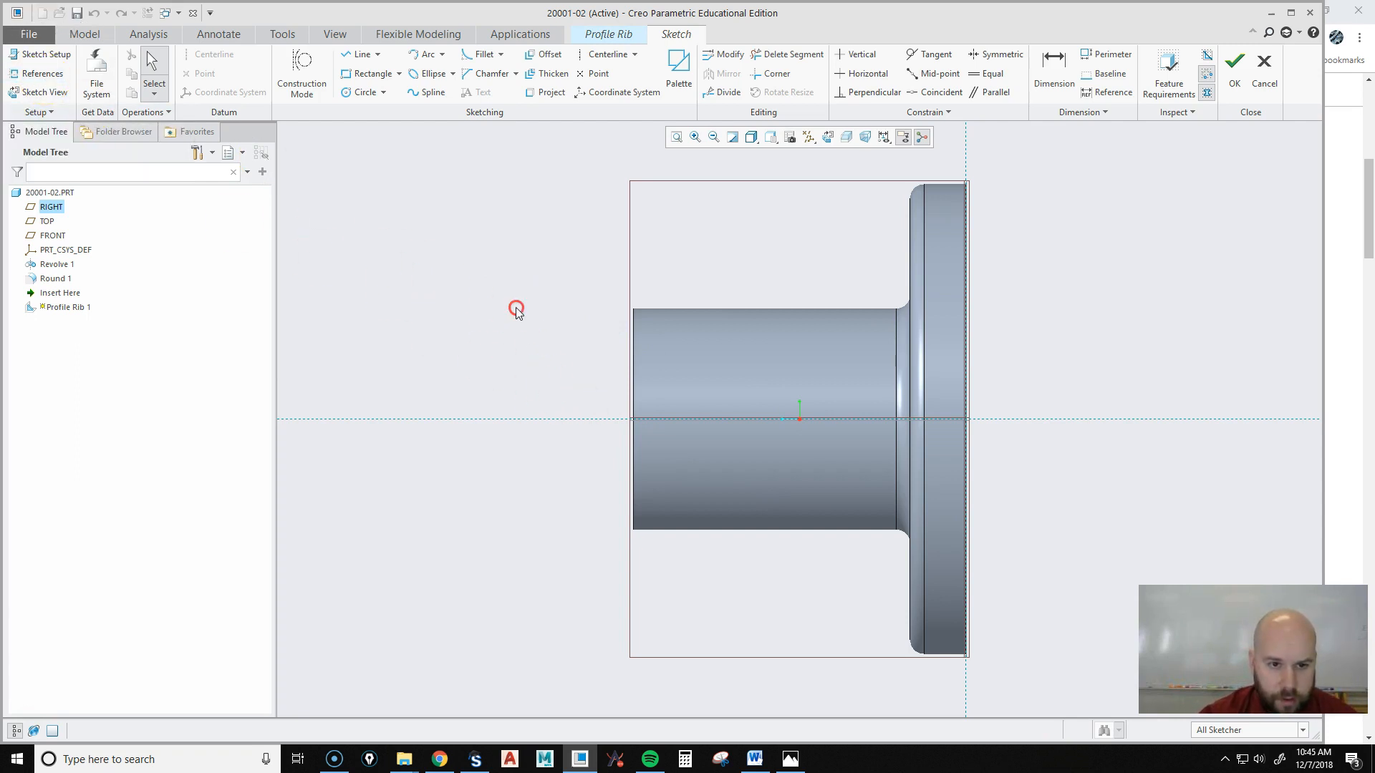
left_click(444, 358)
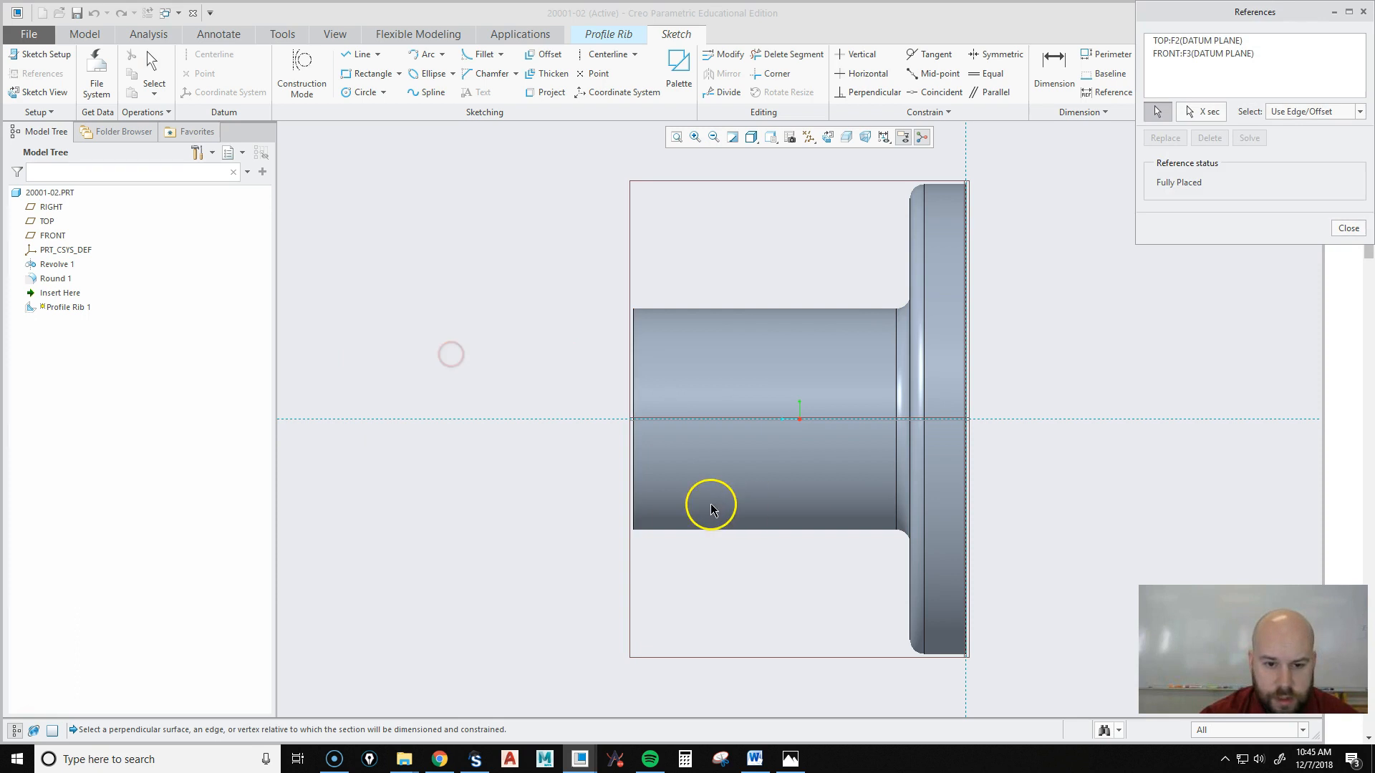
left_click(634, 495)
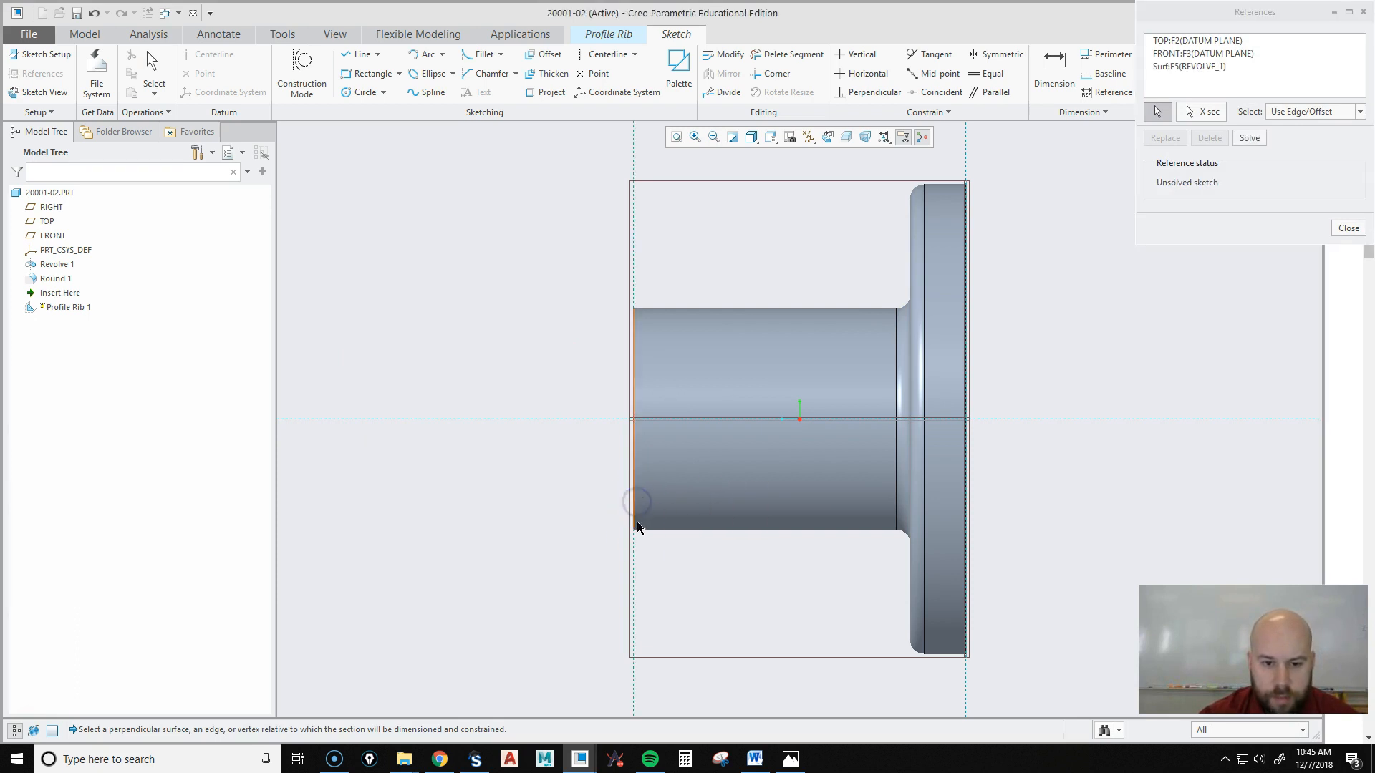
left_click(675, 530)
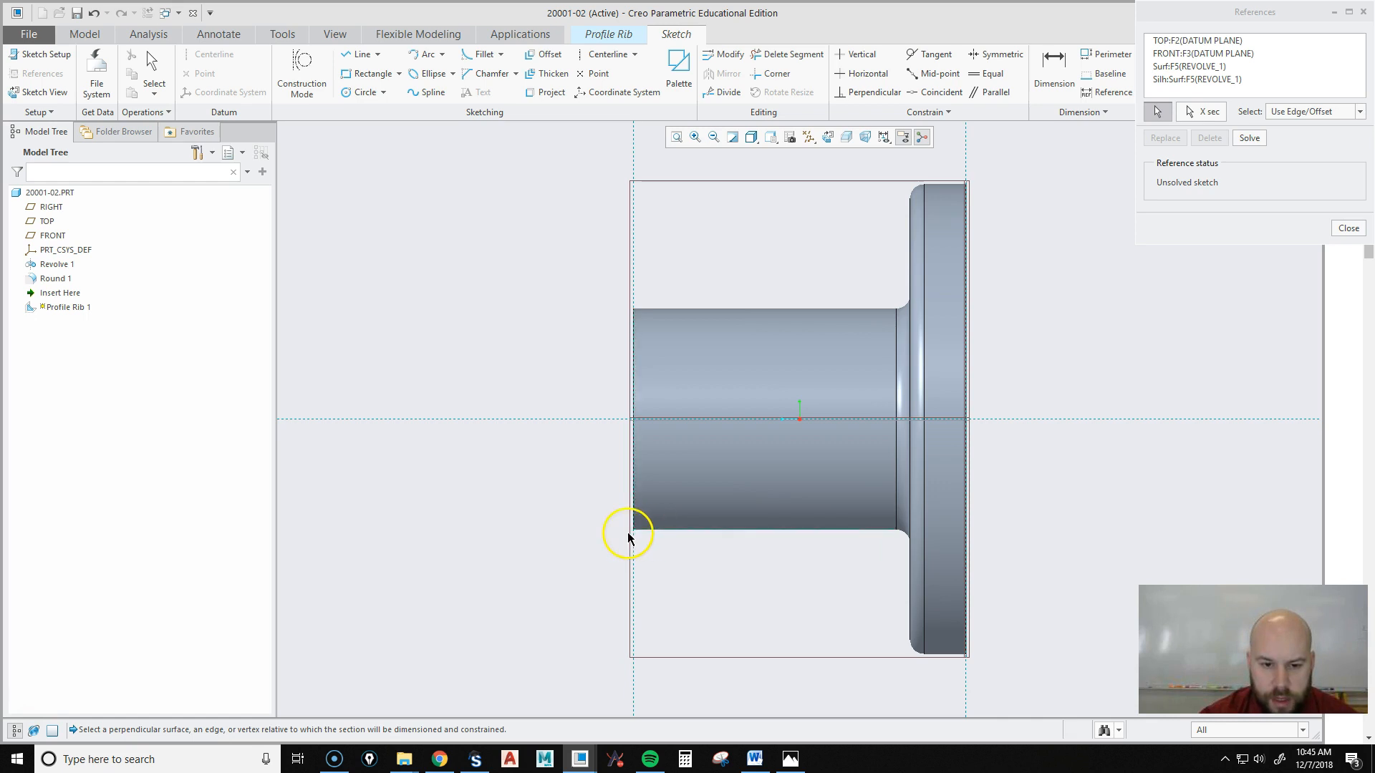
left_click(910, 608)
scroll(917, 675, "up", 2)
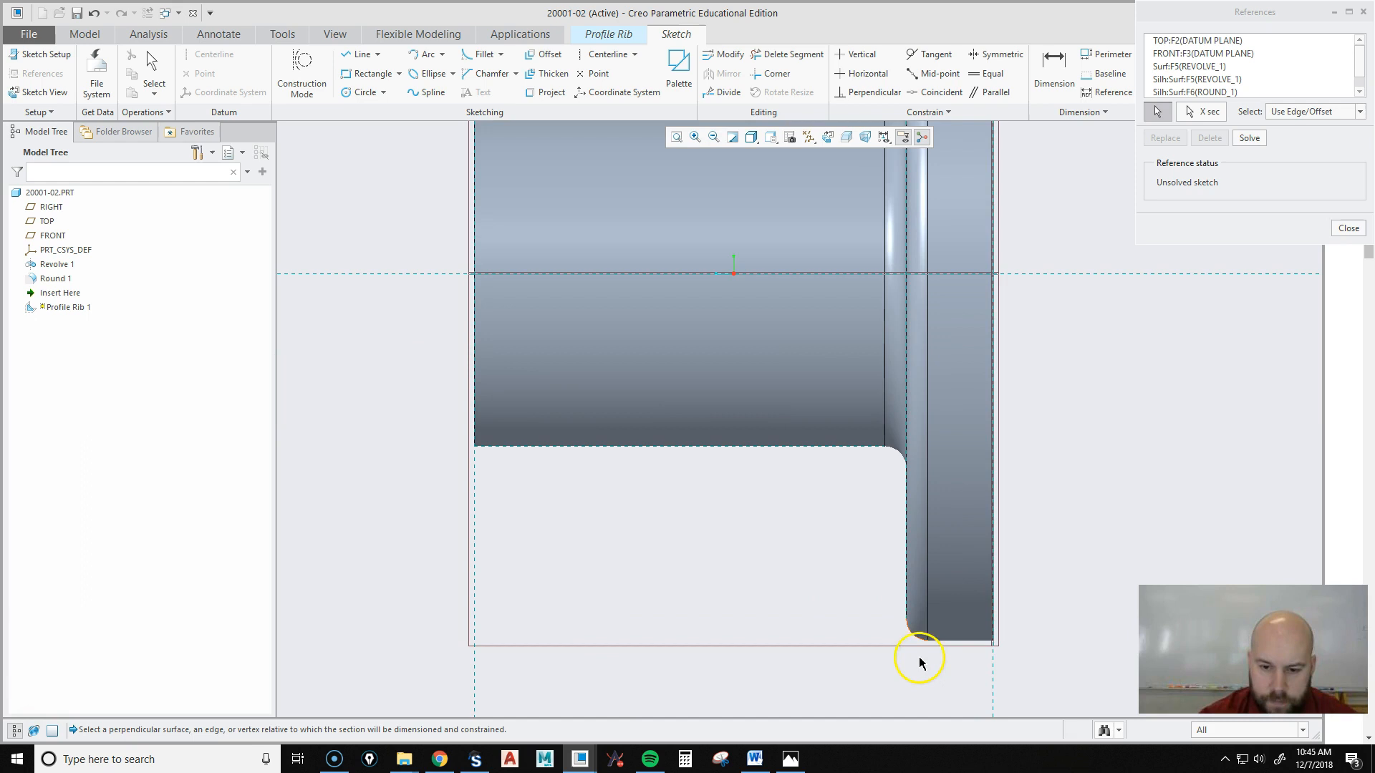
left_click(956, 644)
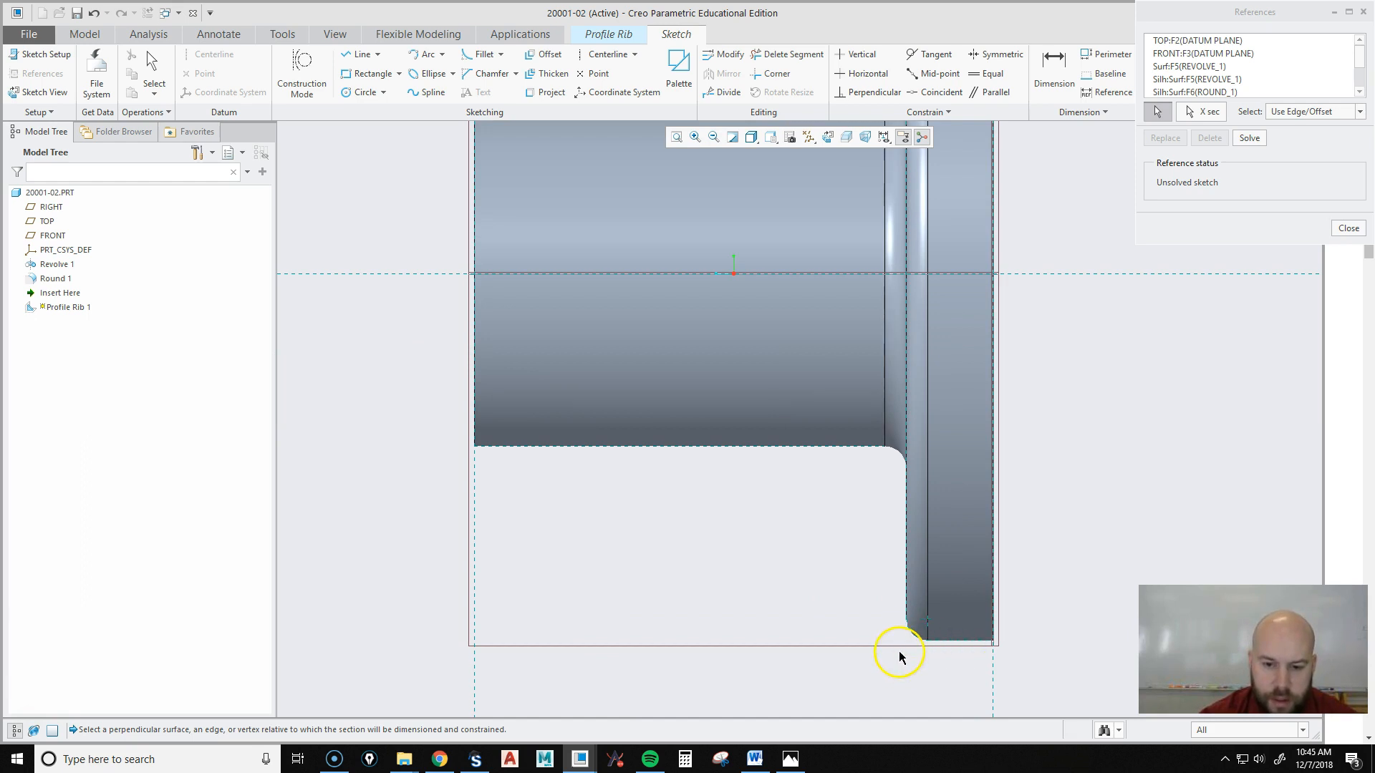
scroll(910, 666, "down", 2)
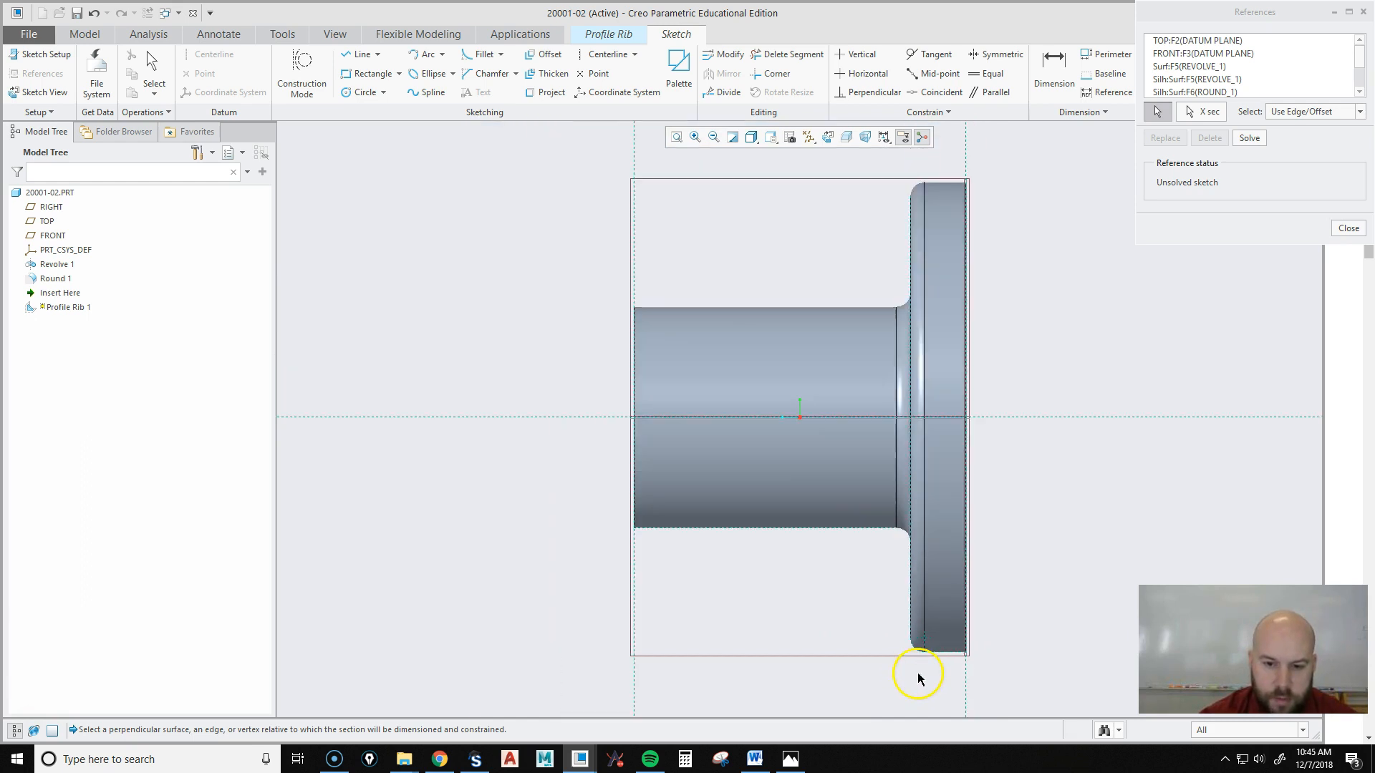
left_click(1349, 229)
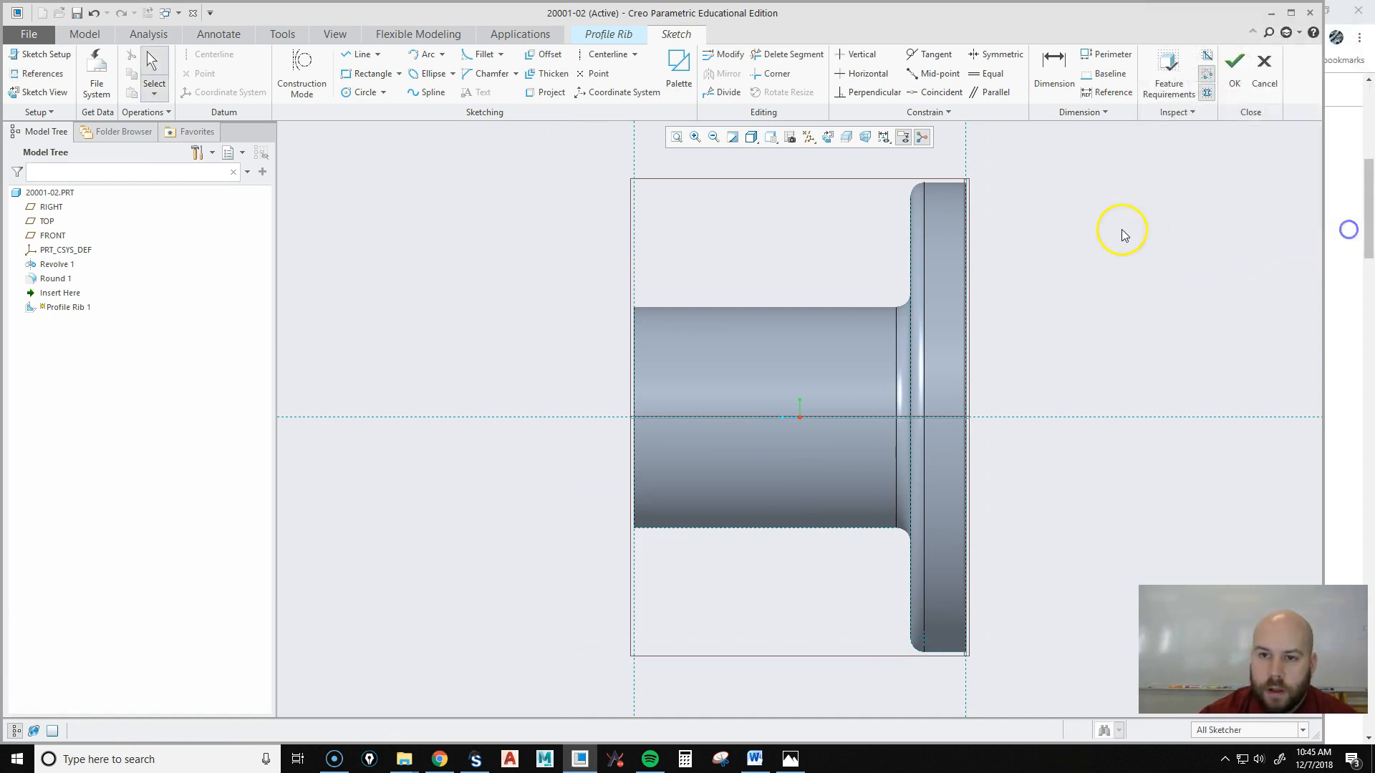
Sketch a sloped line from the hub's lower outer corner to the flange's rounded edge and finish the rib sketch.
left_click(351, 57)
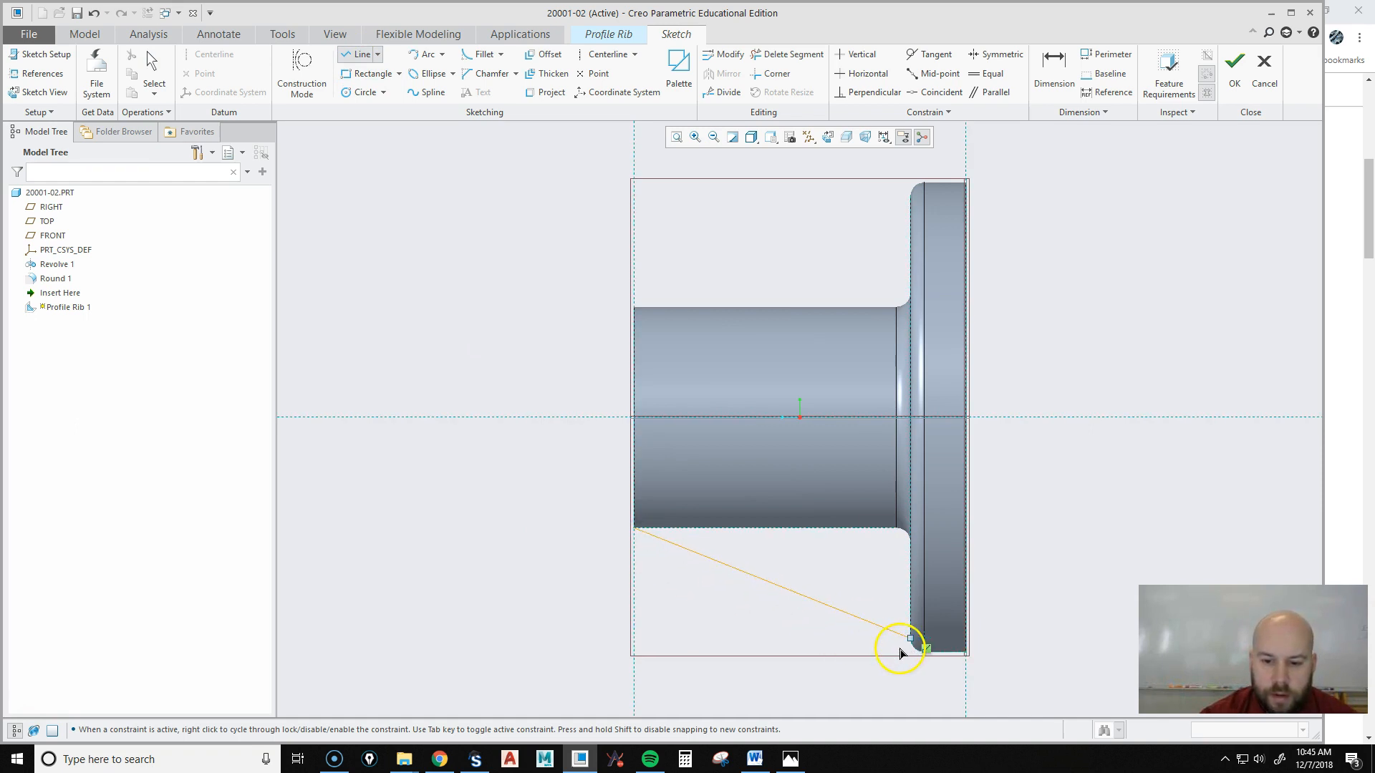
scroll(924, 653, "down", 3)
scroll(923, 653, "down", 2)
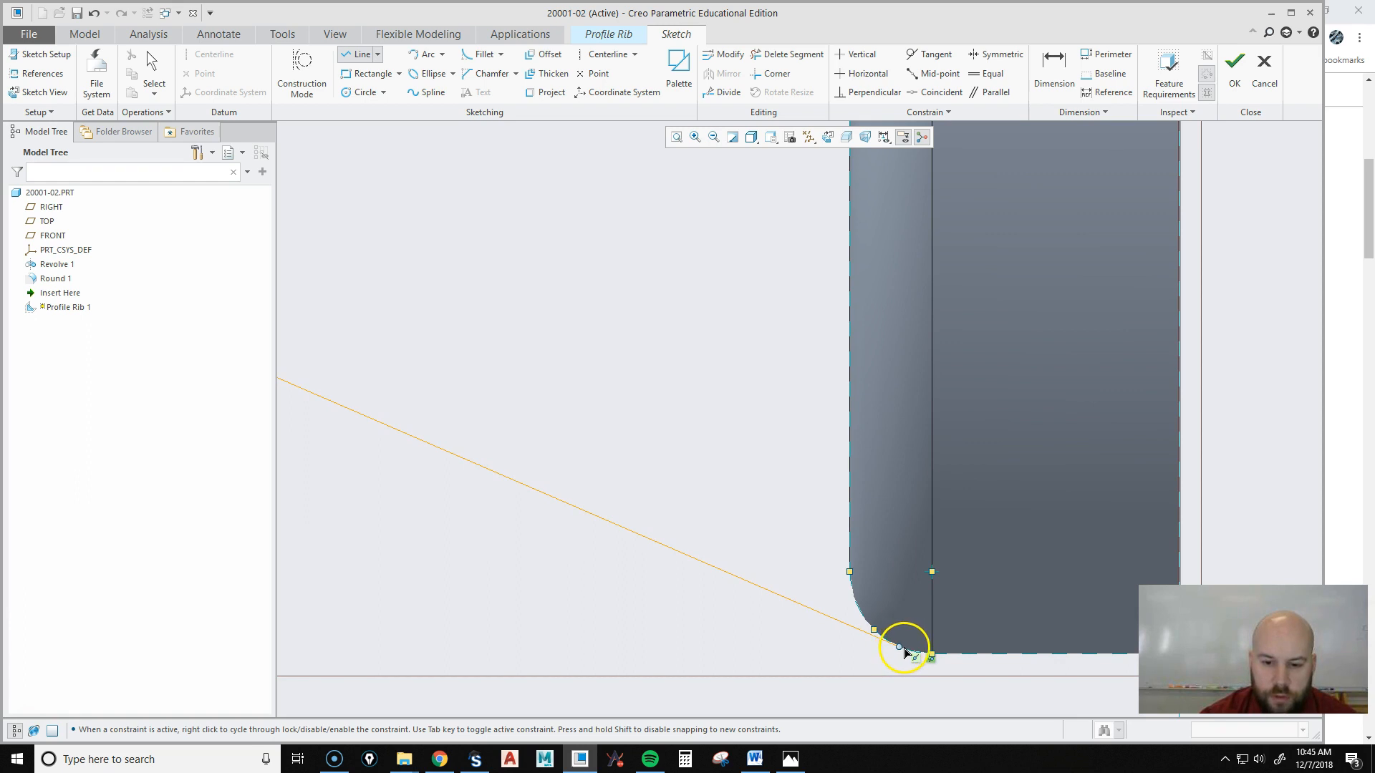
scroll(869, 623, "up", 2)
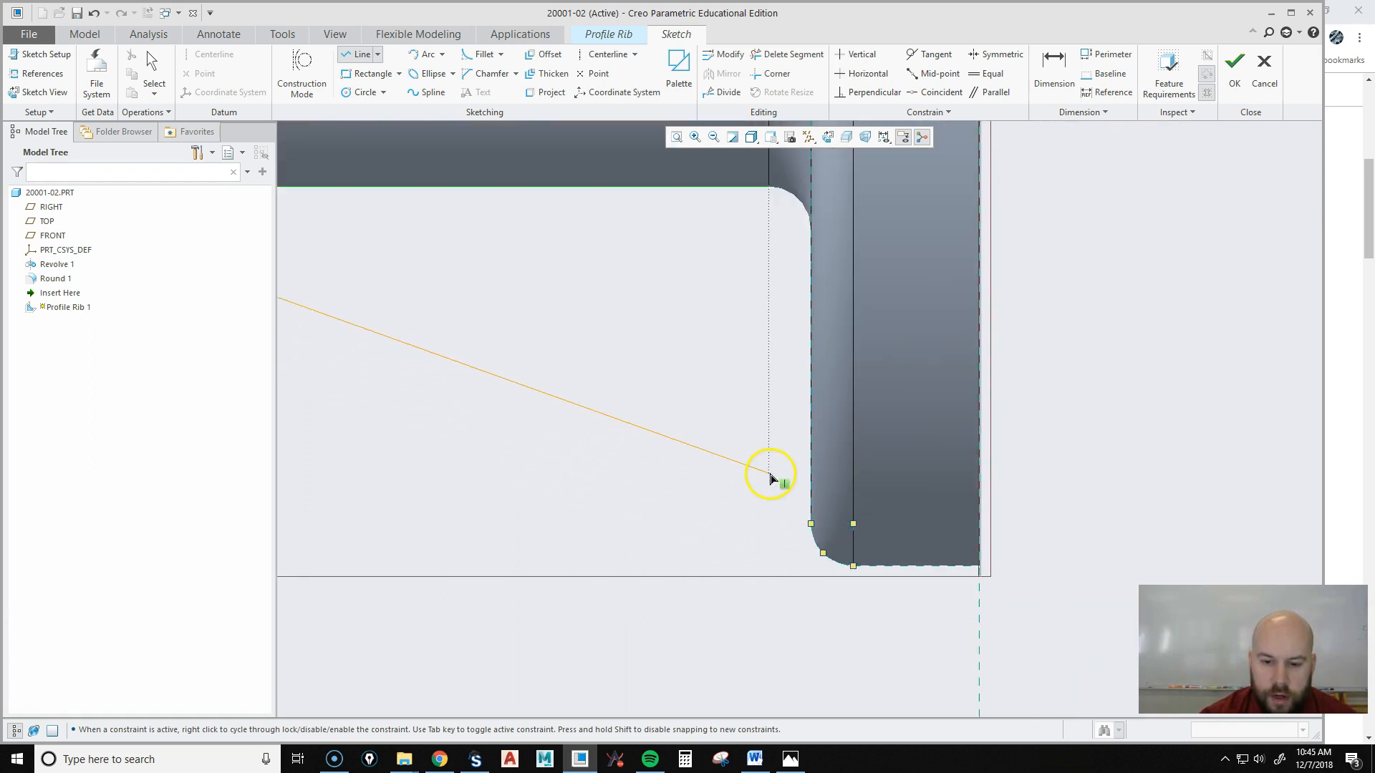
scroll(845, 565, "down", 3)
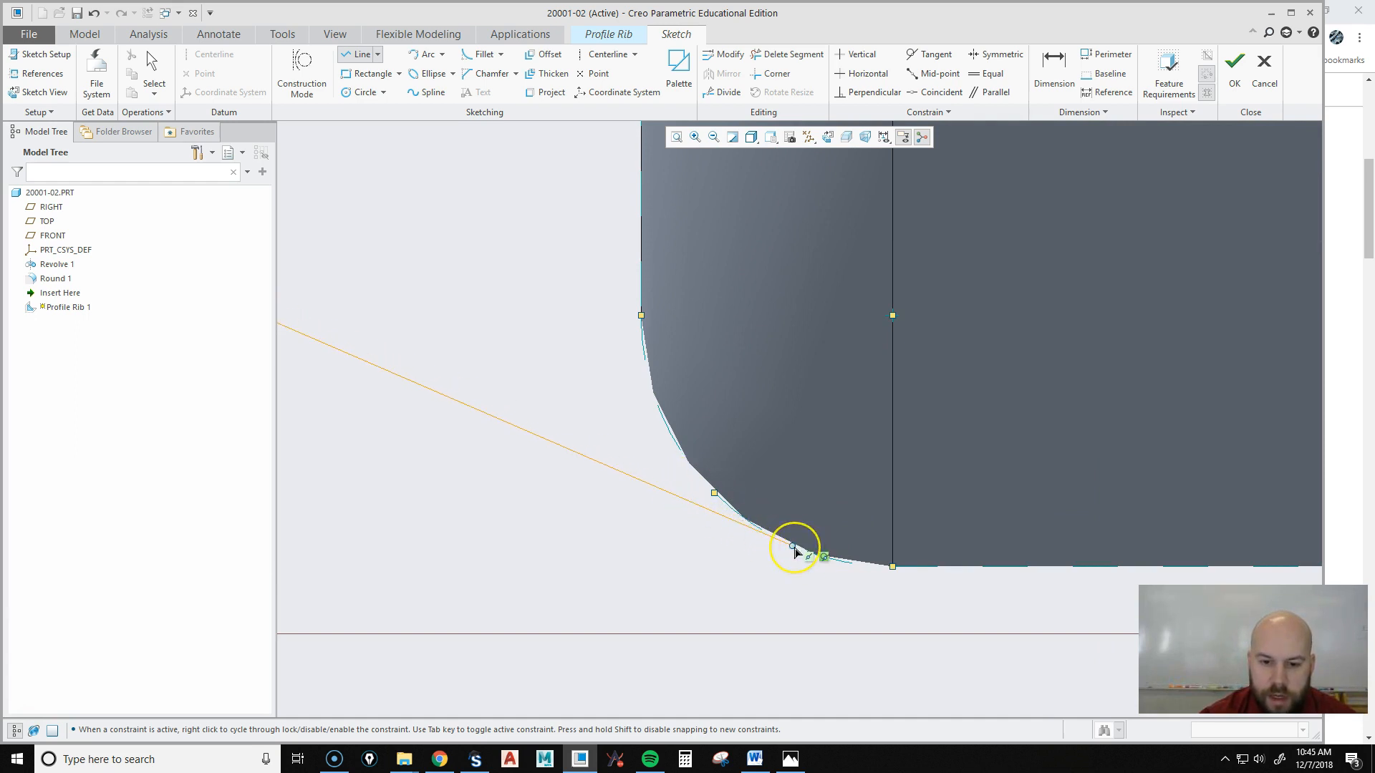
left_click(794, 550)
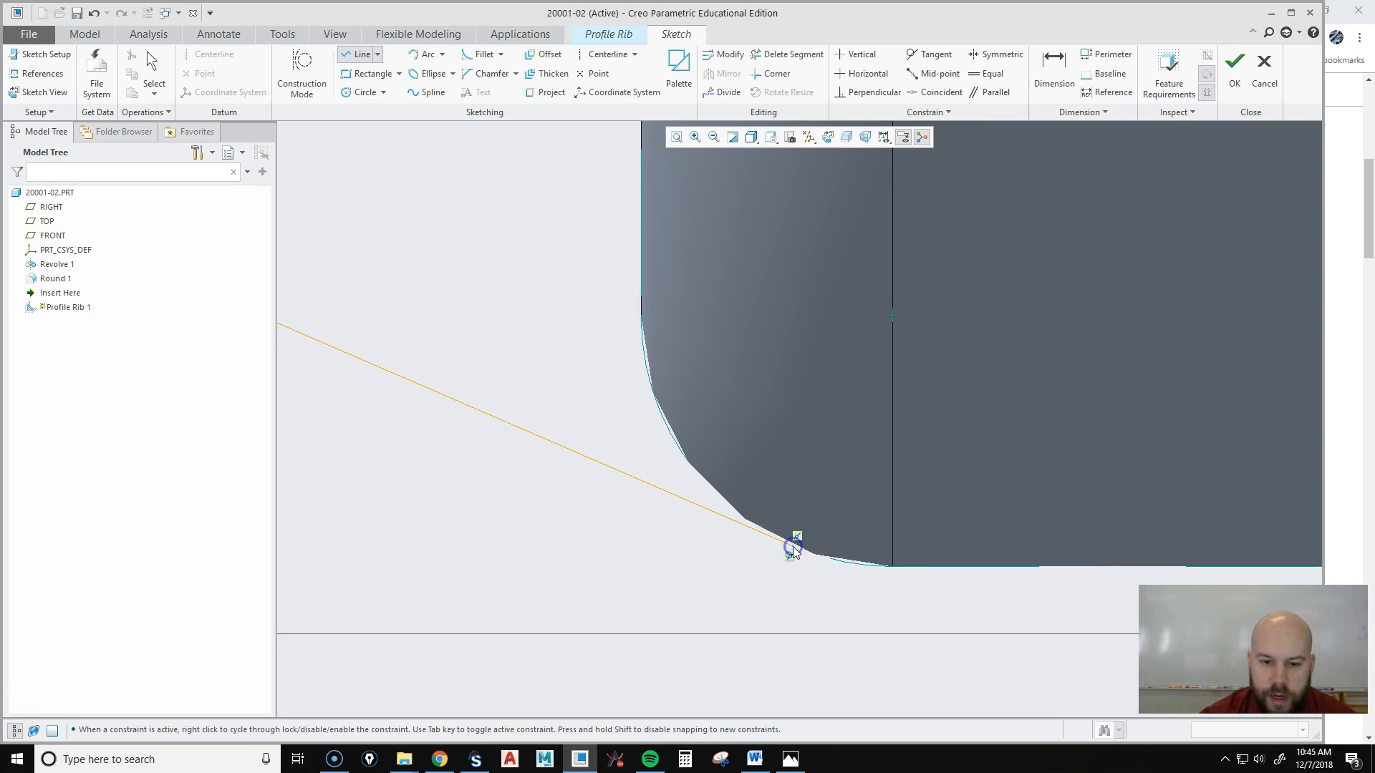
middle_click(758, 583)
scroll(759, 585, "down", 4)
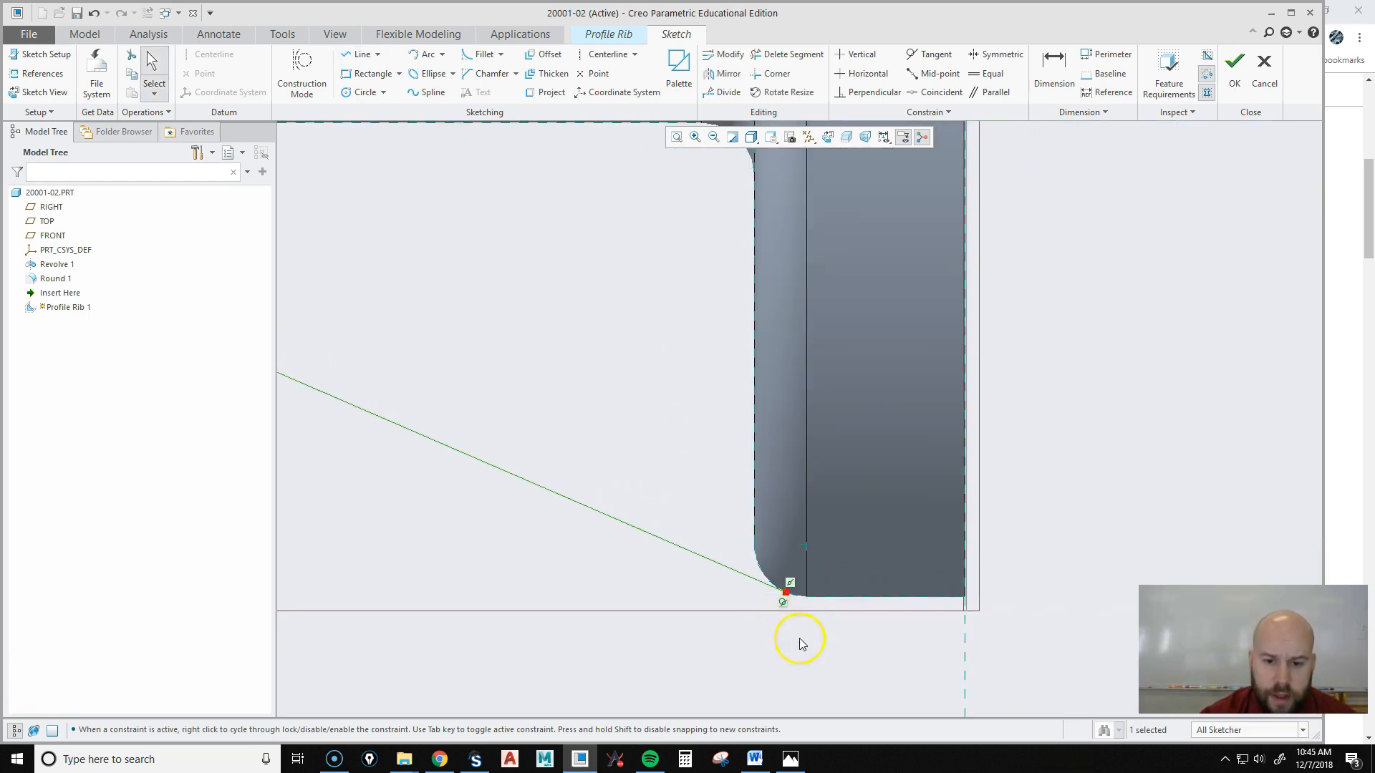
left_click(1237, 72)
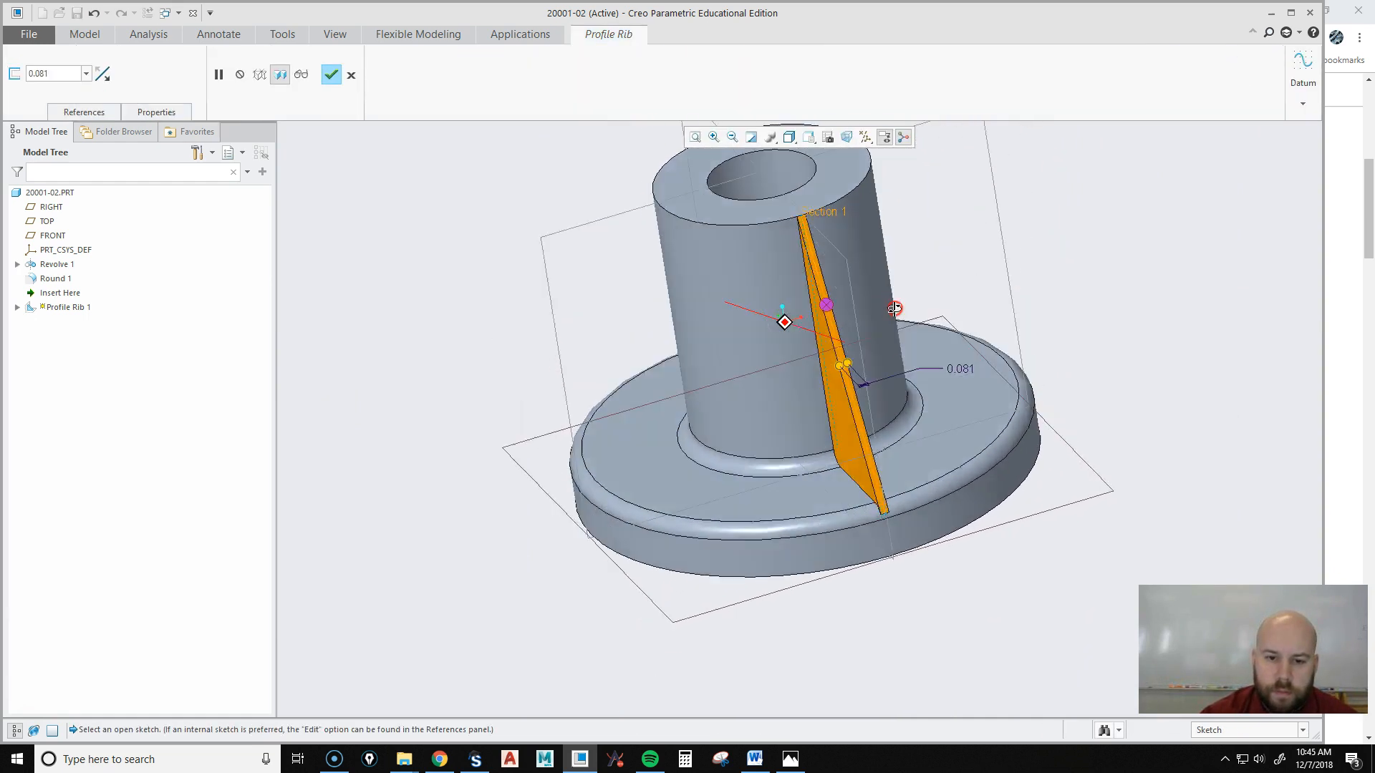
Examine the rib preview up close where its outer end meets the flange's rounded edge.
middle_click_drag(914, 285, 928, 281)
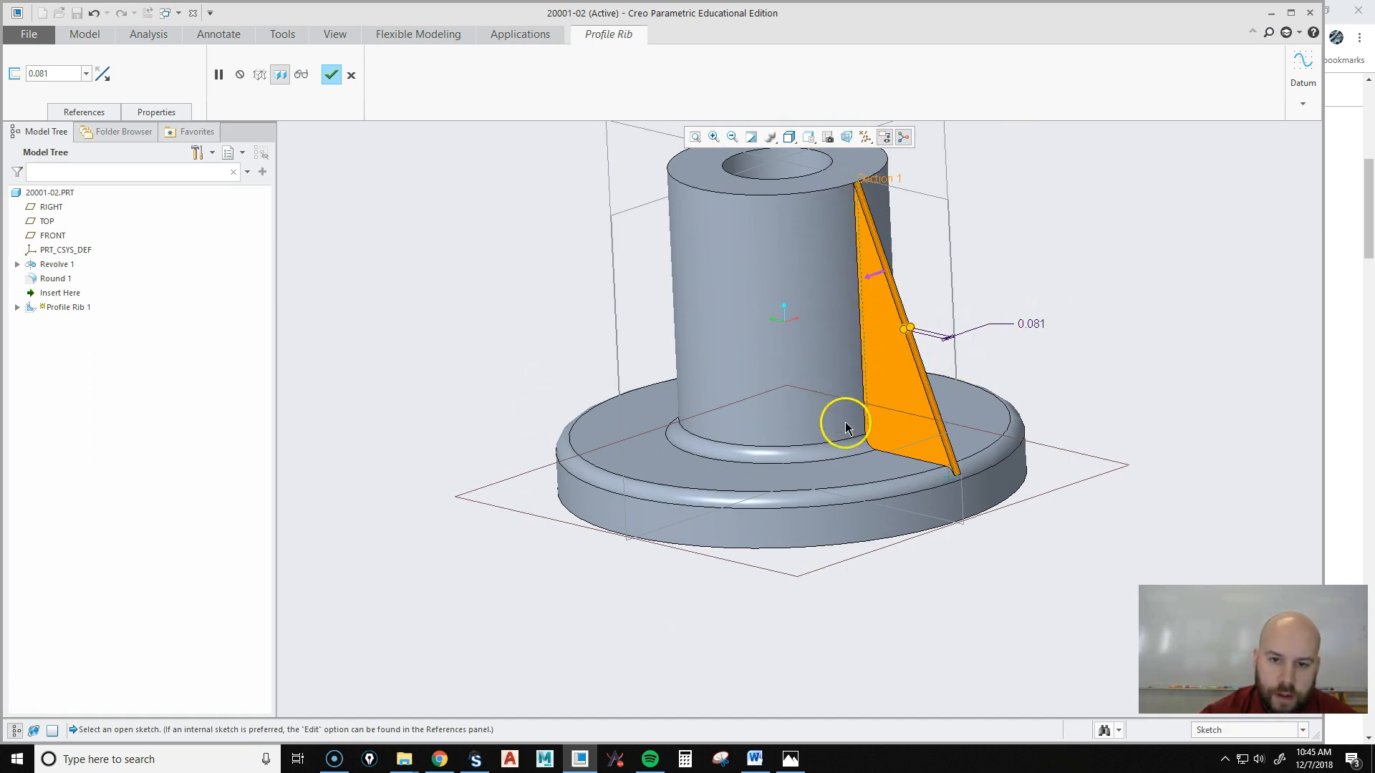
scroll(946, 494, "up", 5)
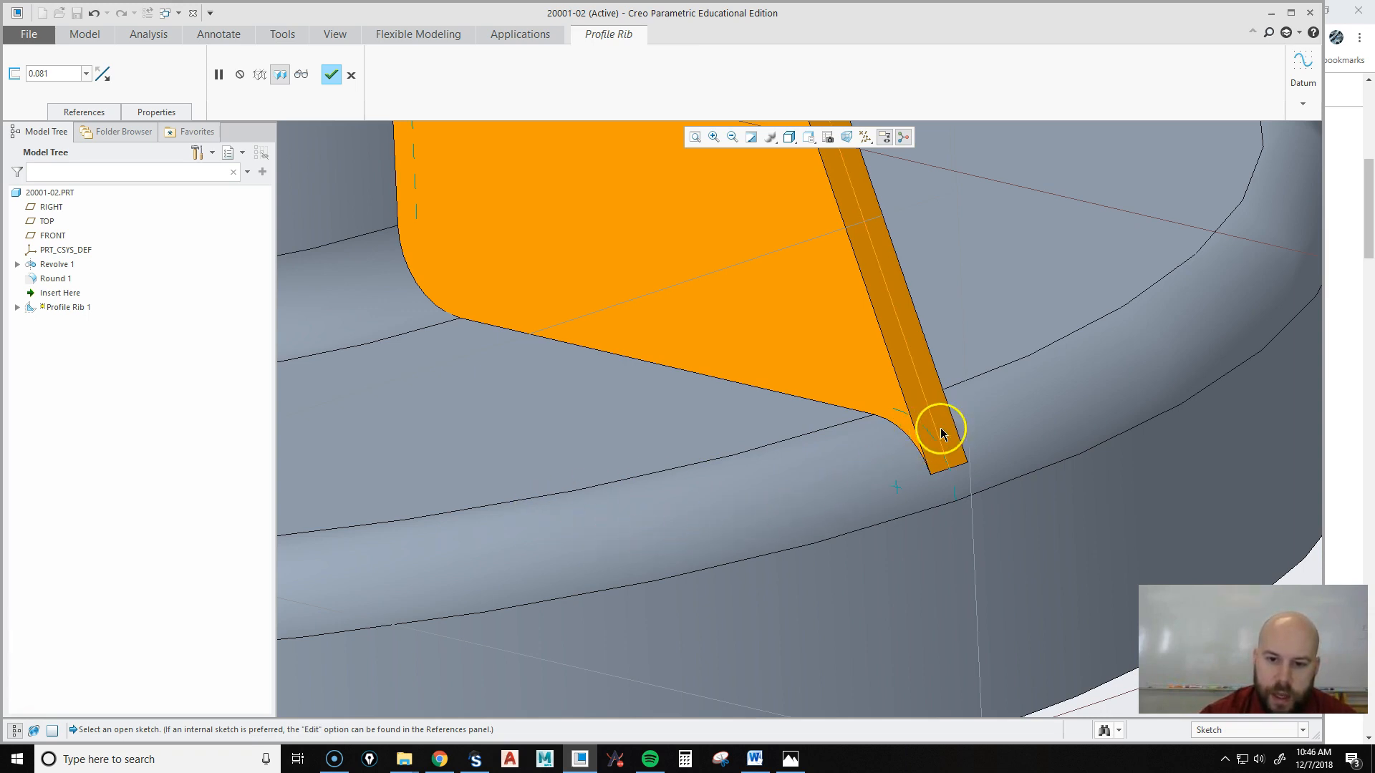
left_click(951, 484)
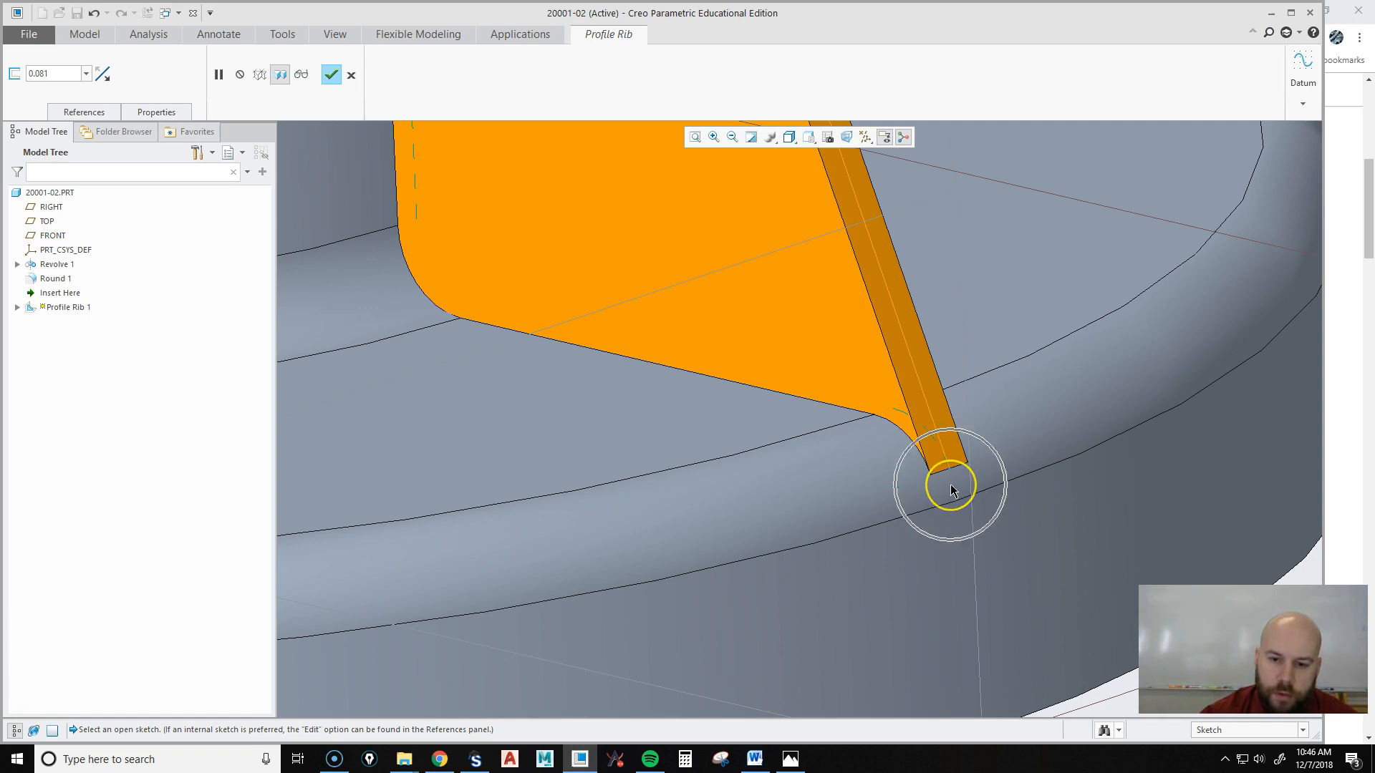
left_click(951, 485)
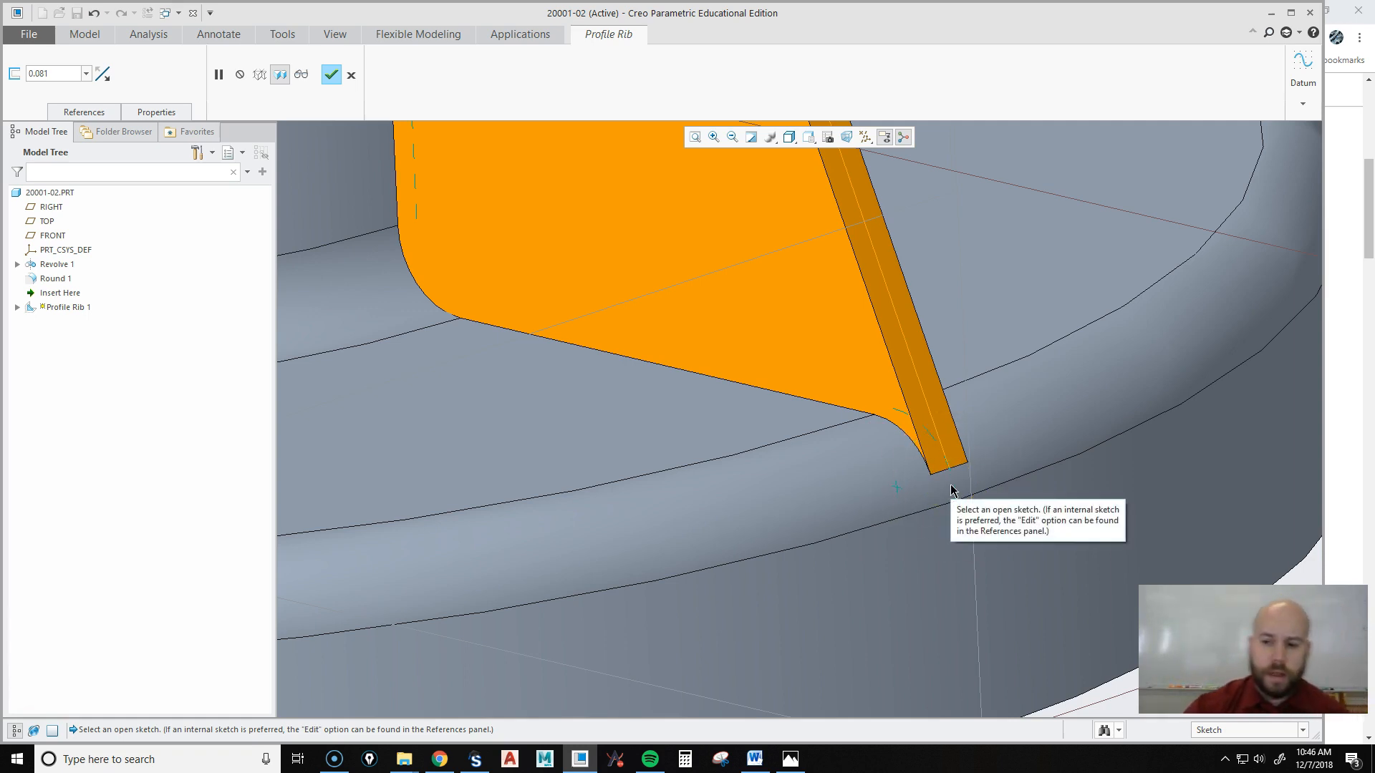
key("ctrl")
key("ctrl")
key("ctrl")
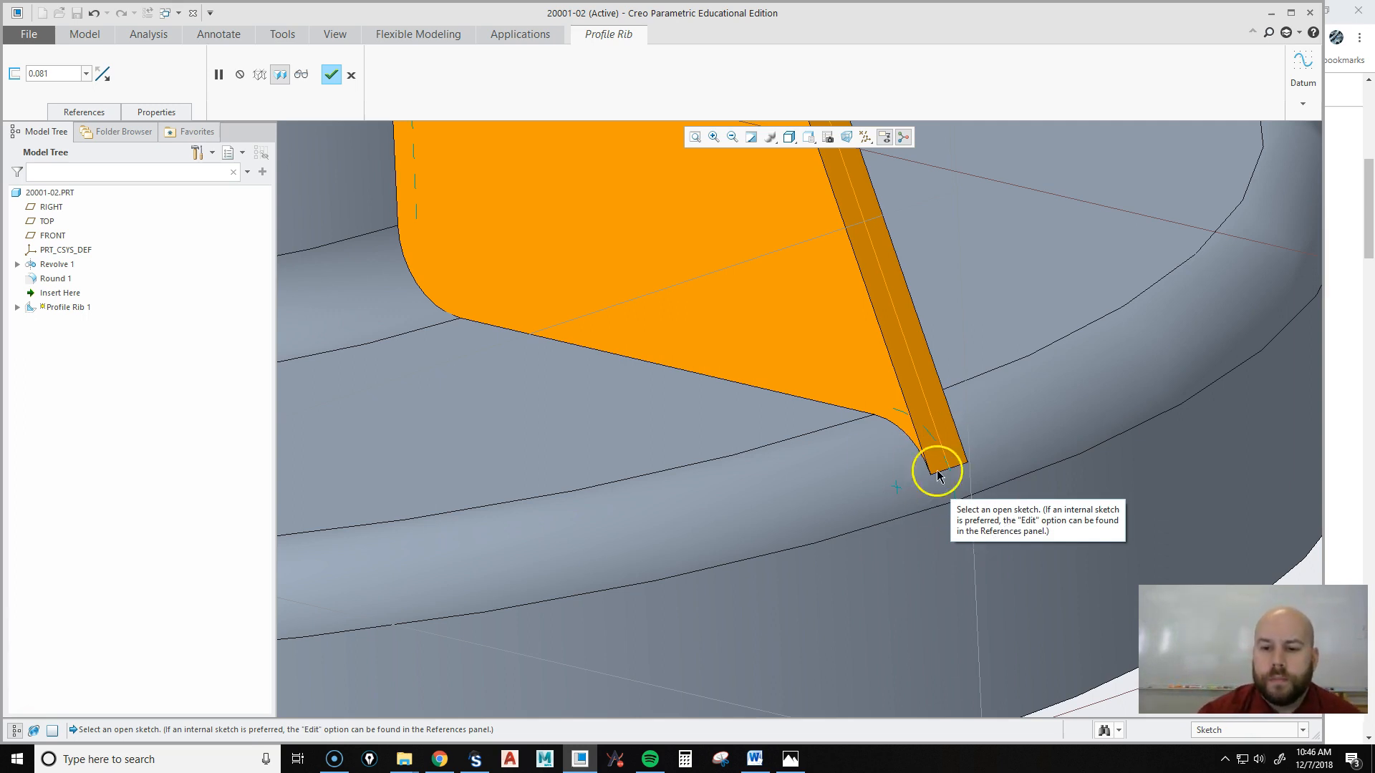
Set the profile rib's thickness to 0.375.
scroll(939, 476, "down", 5)
double_click(47, 73)
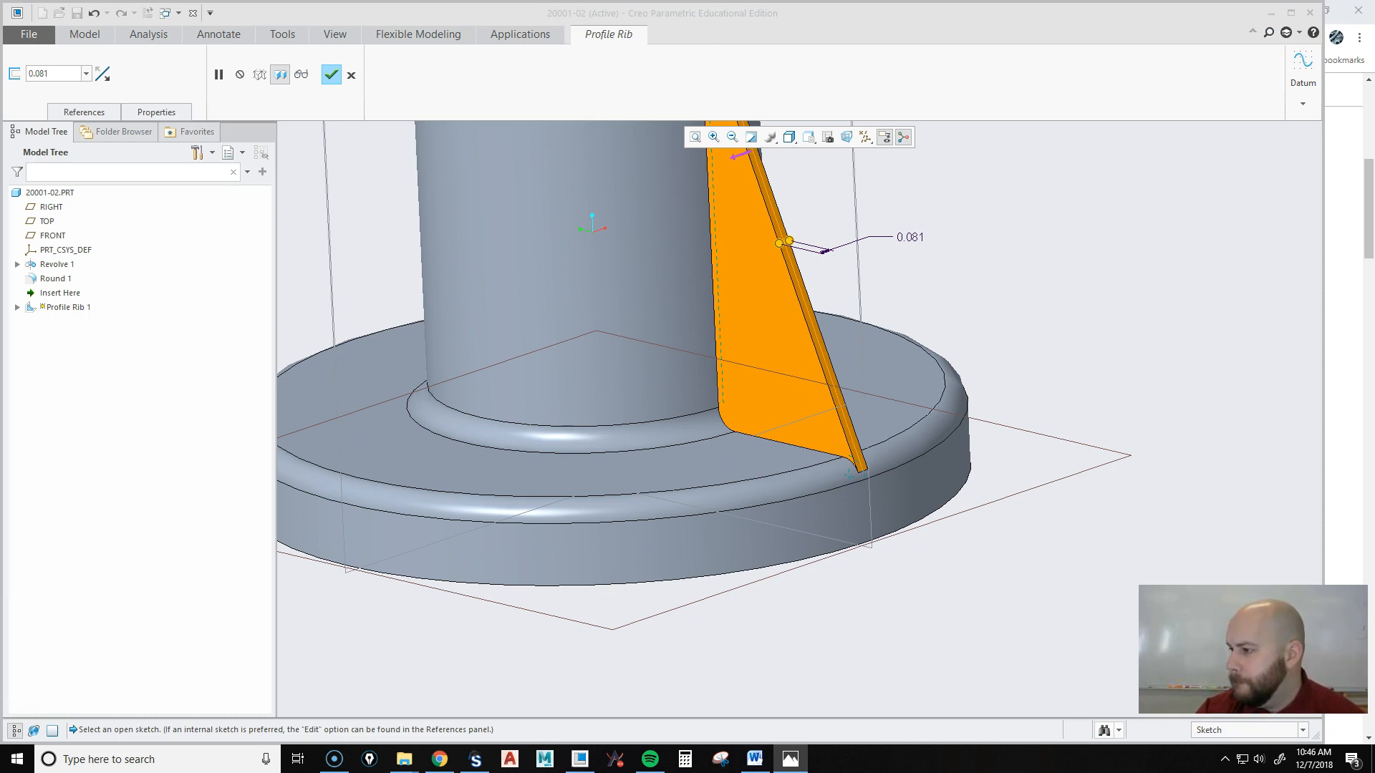
left_click(62, 74)
type(".3")
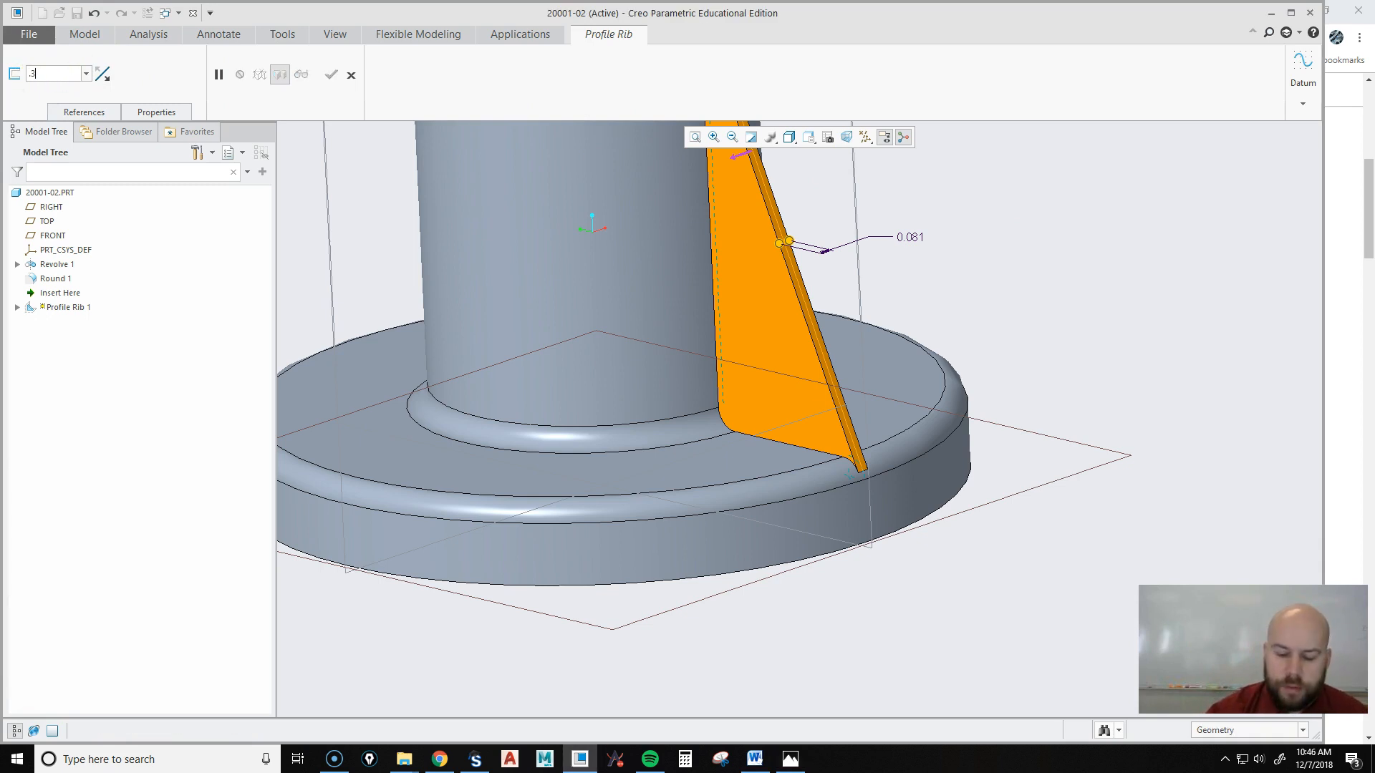
type("75")
key("Return")
Flip the rib's material direction away from the hub and back toward it.
middle_click_drag(814, 298, 908, 373)
middle_click_drag(630, 286, 859, 560)
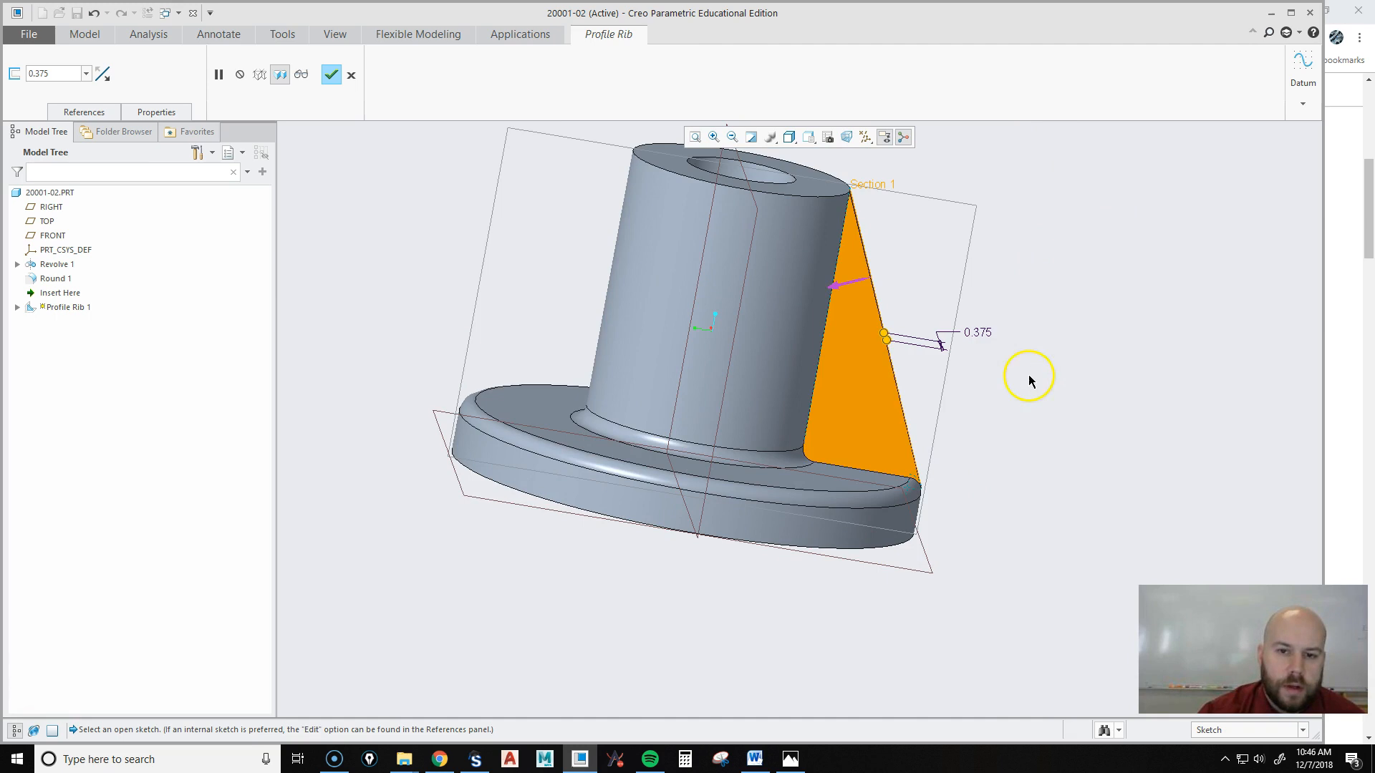
left_click(850, 285)
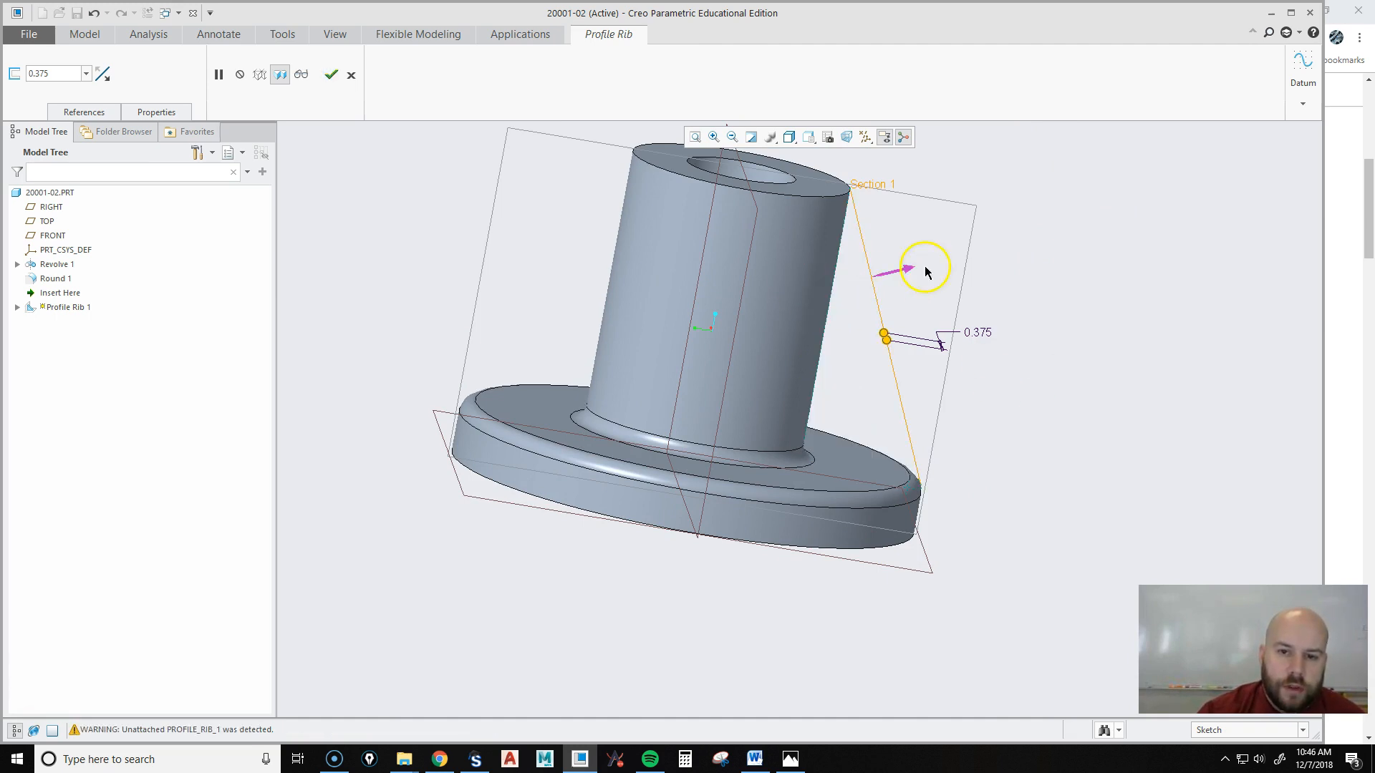
left_click(911, 277)
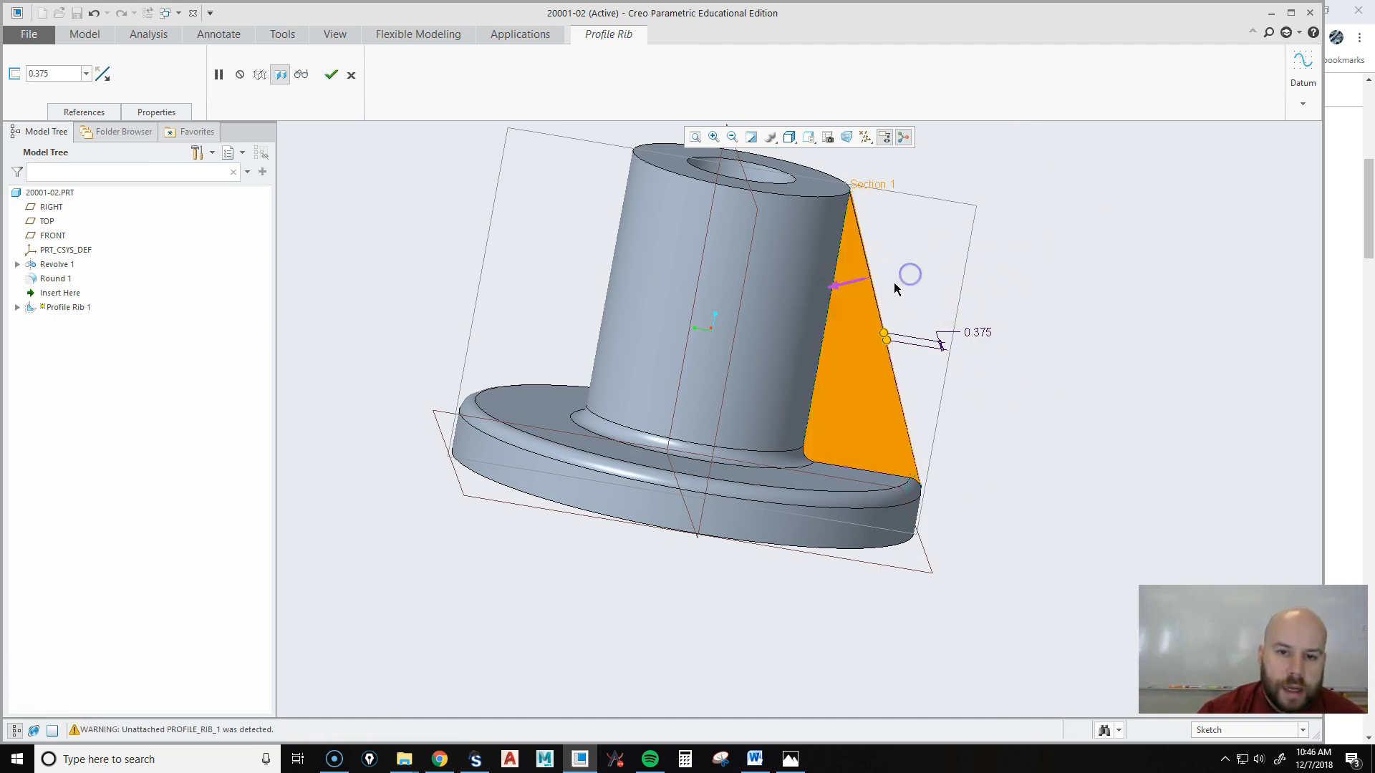
middle_click_drag(896, 337, 784, 338)
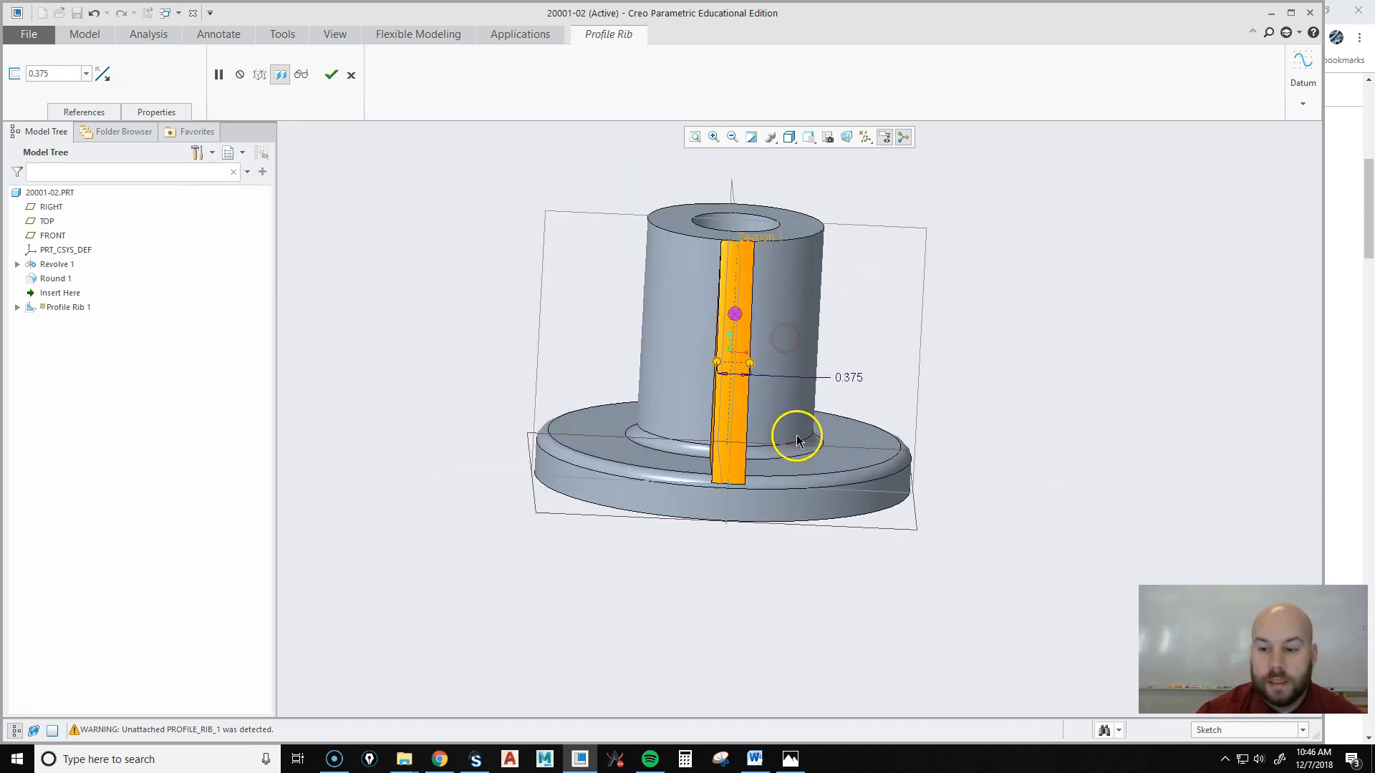
middle_click_drag(752, 243, 761, 282, "shift")
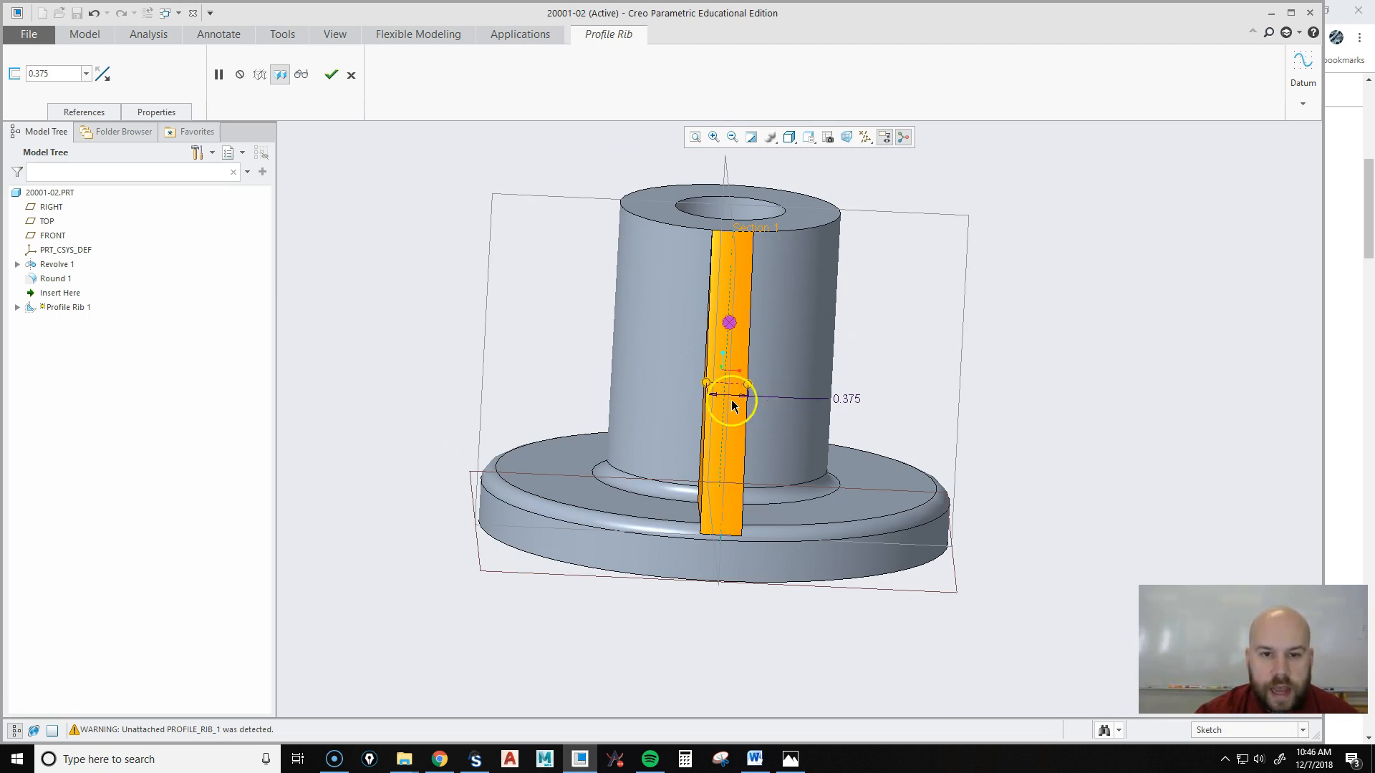
Cycle the rib's thickness side back to symmetric about the sketch plane and complete the rib.
left_click(104, 76)
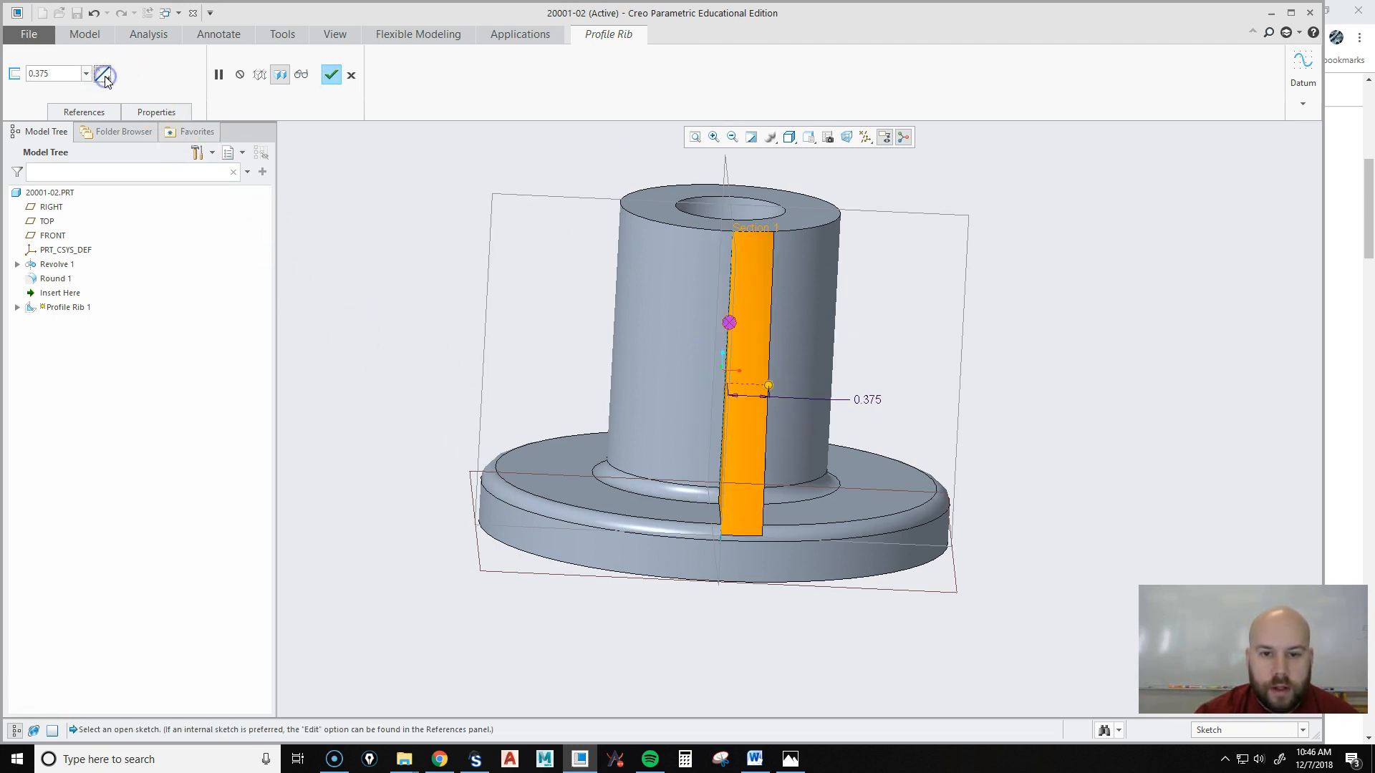
left_click(103, 75)
left_click(104, 75)
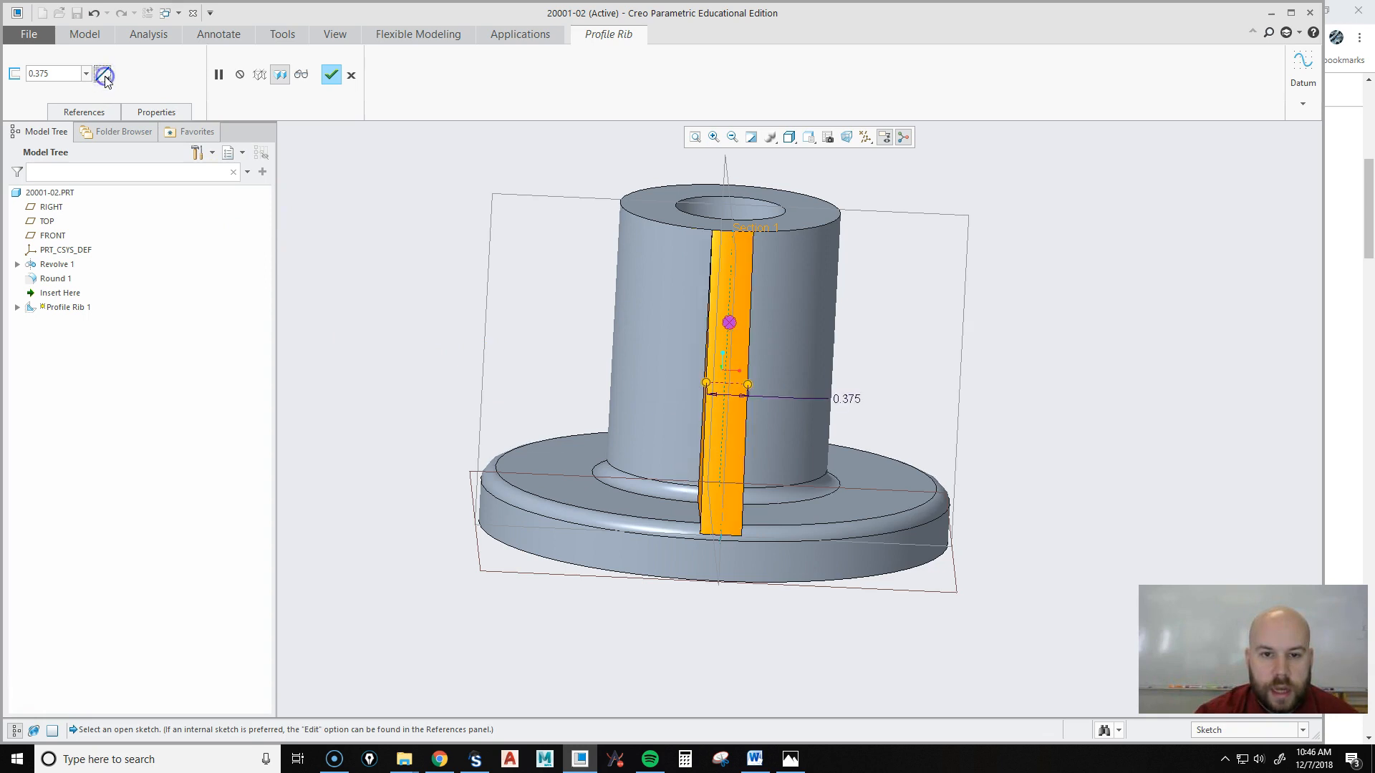
mouse_move(804, 482)
middle_mouse_down()
mouse_move(902, 482)
mouse_move(854, 483)
middle_mouse_up()
middle_click(428, 327)
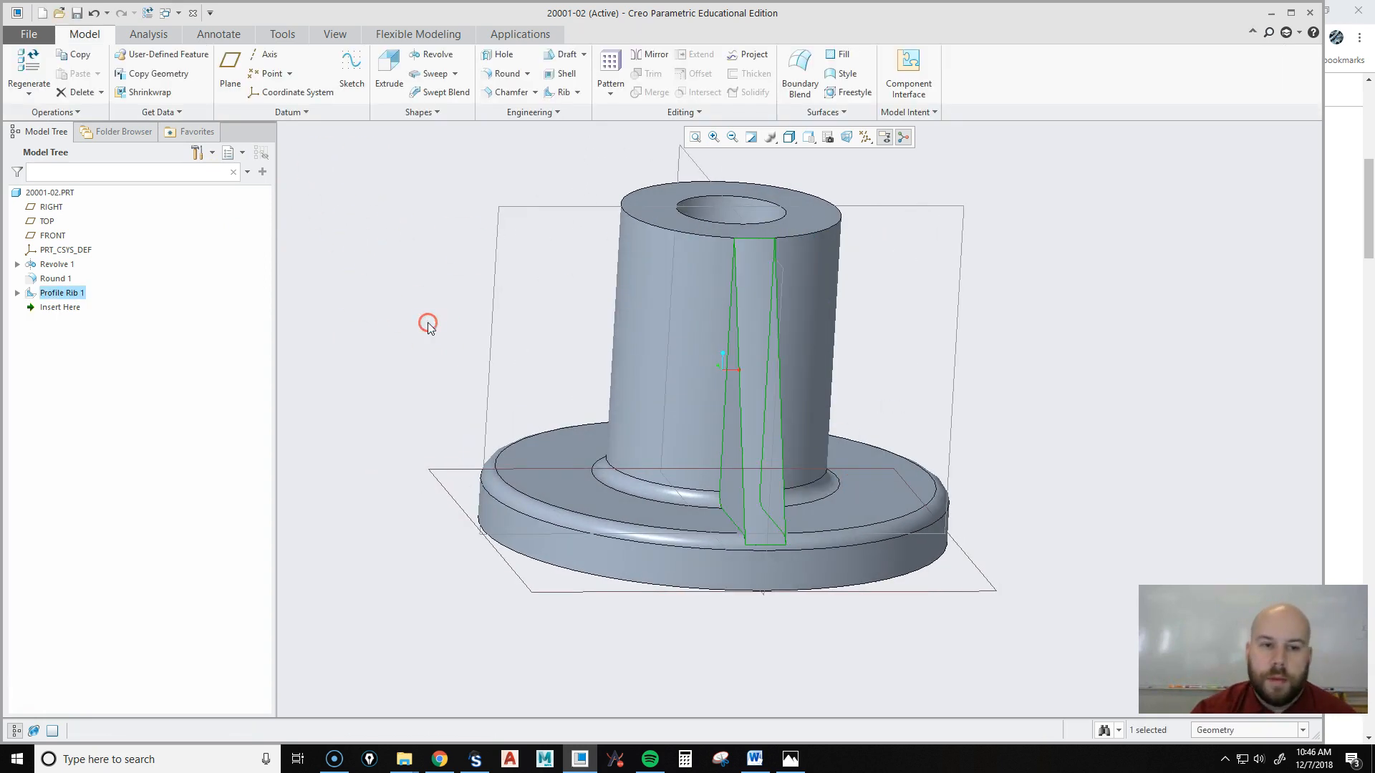
middle_click_drag(562, 390, 670, 431)
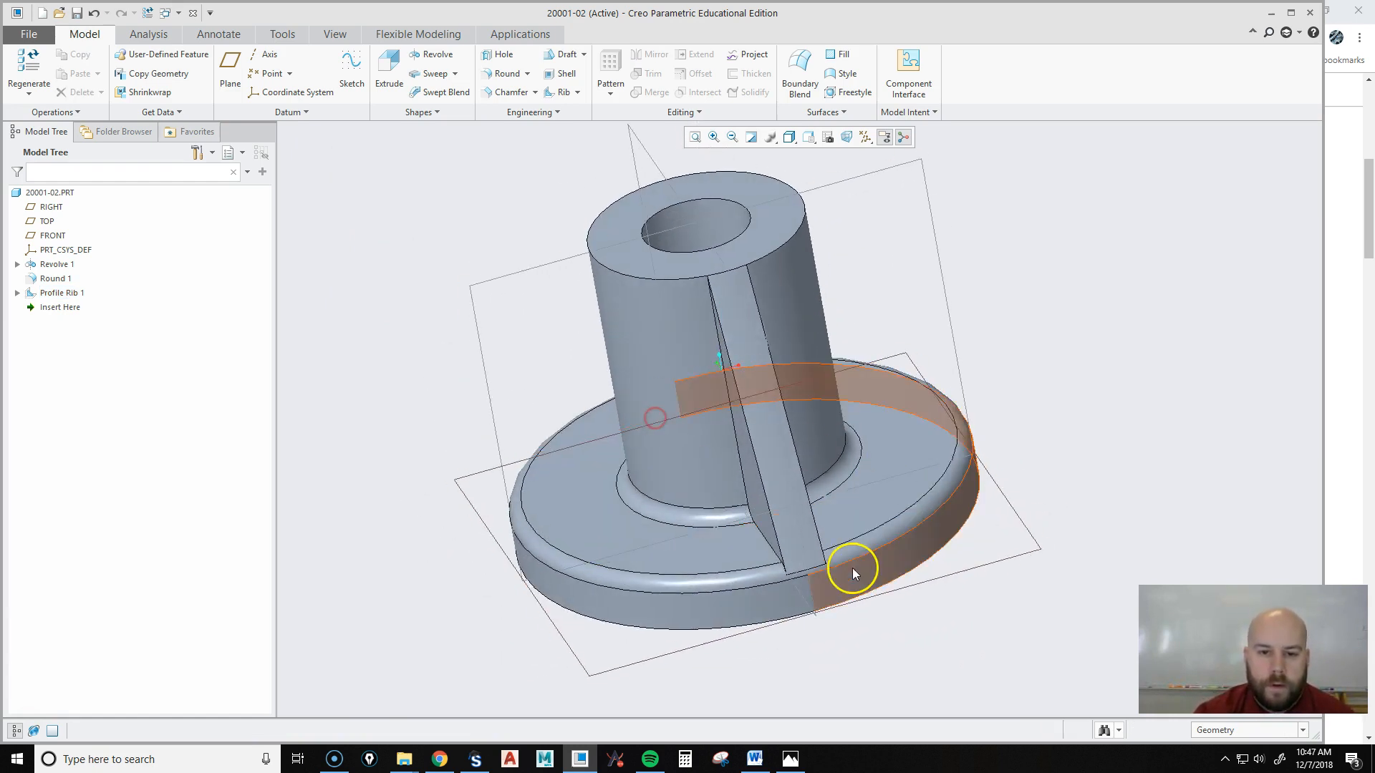
Start a pattern of Profile Rib 1 and set the pattern type to Axis.
left_click(778, 493)
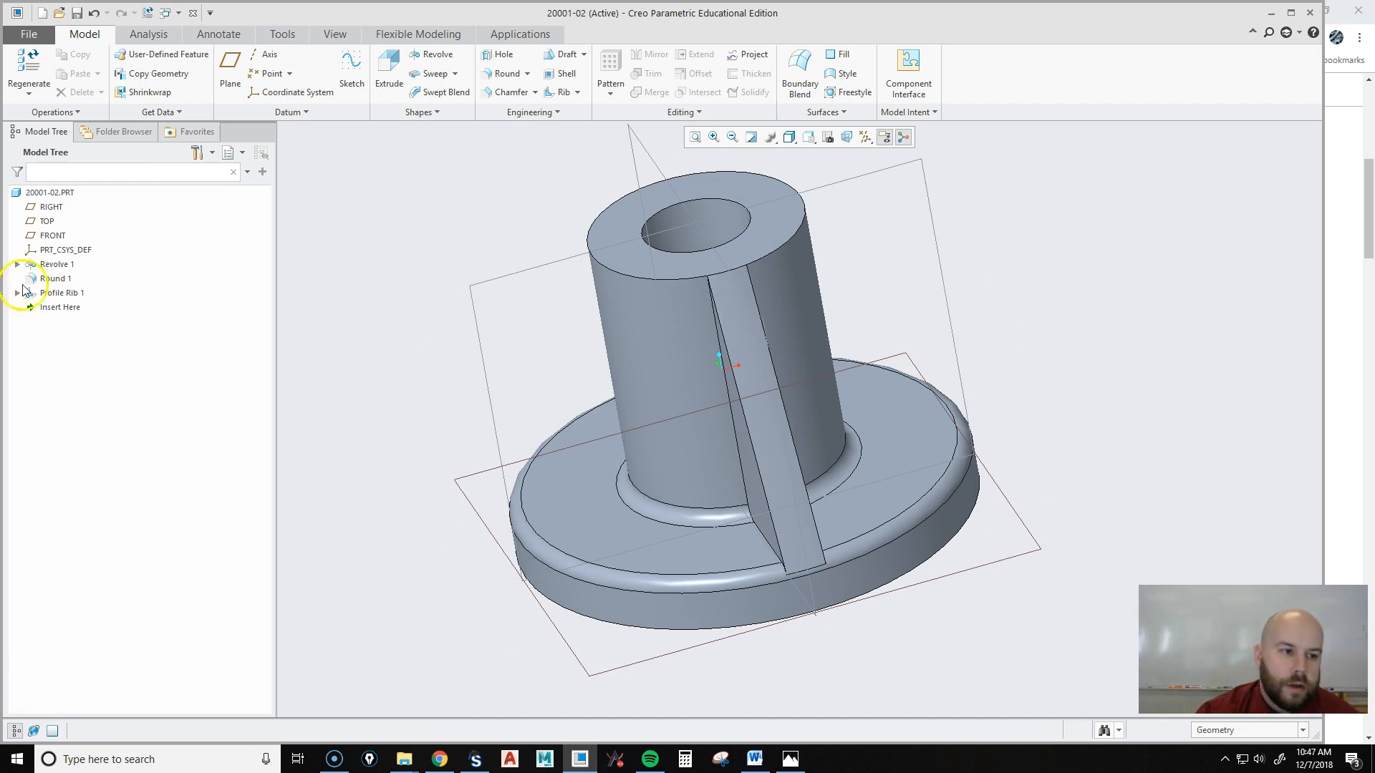
right_click(65, 294)
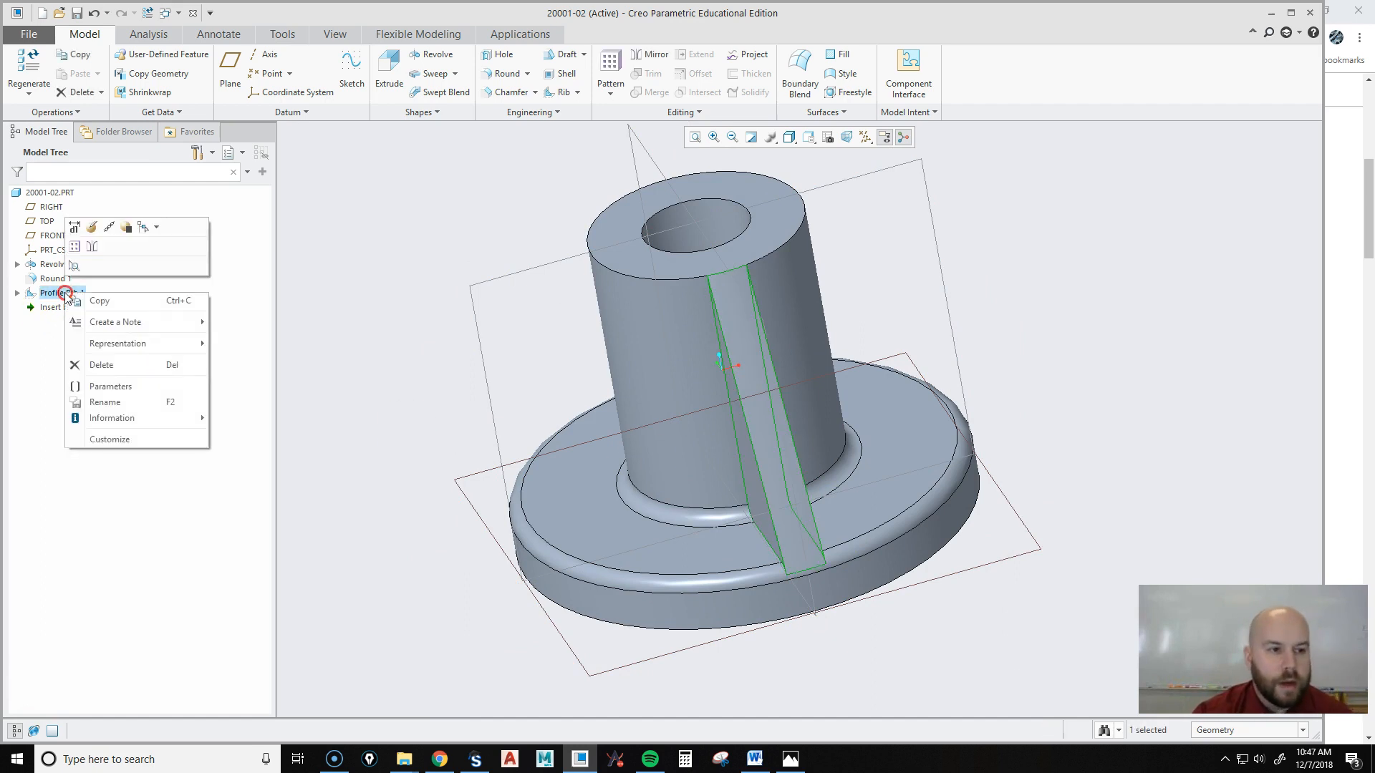
left_click(75, 248)
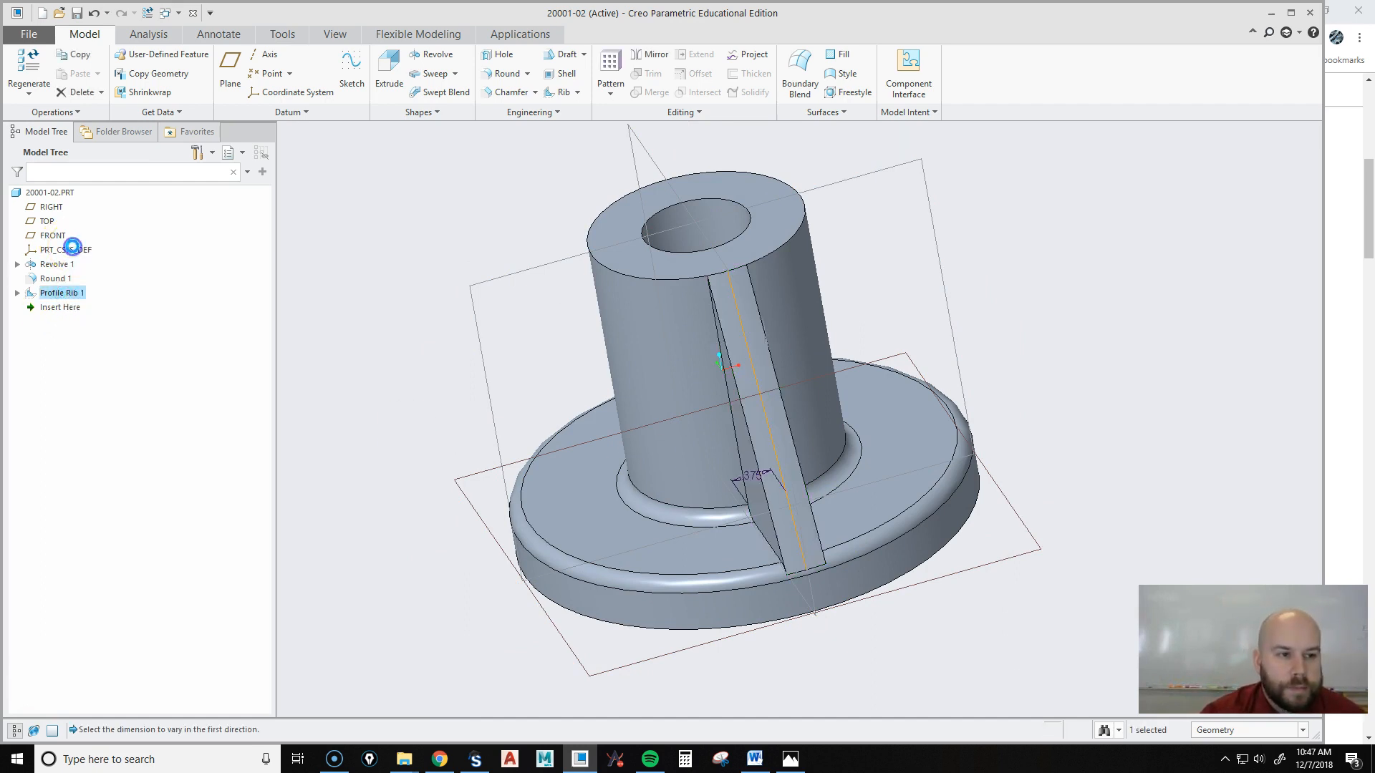
left_click(35, 74)
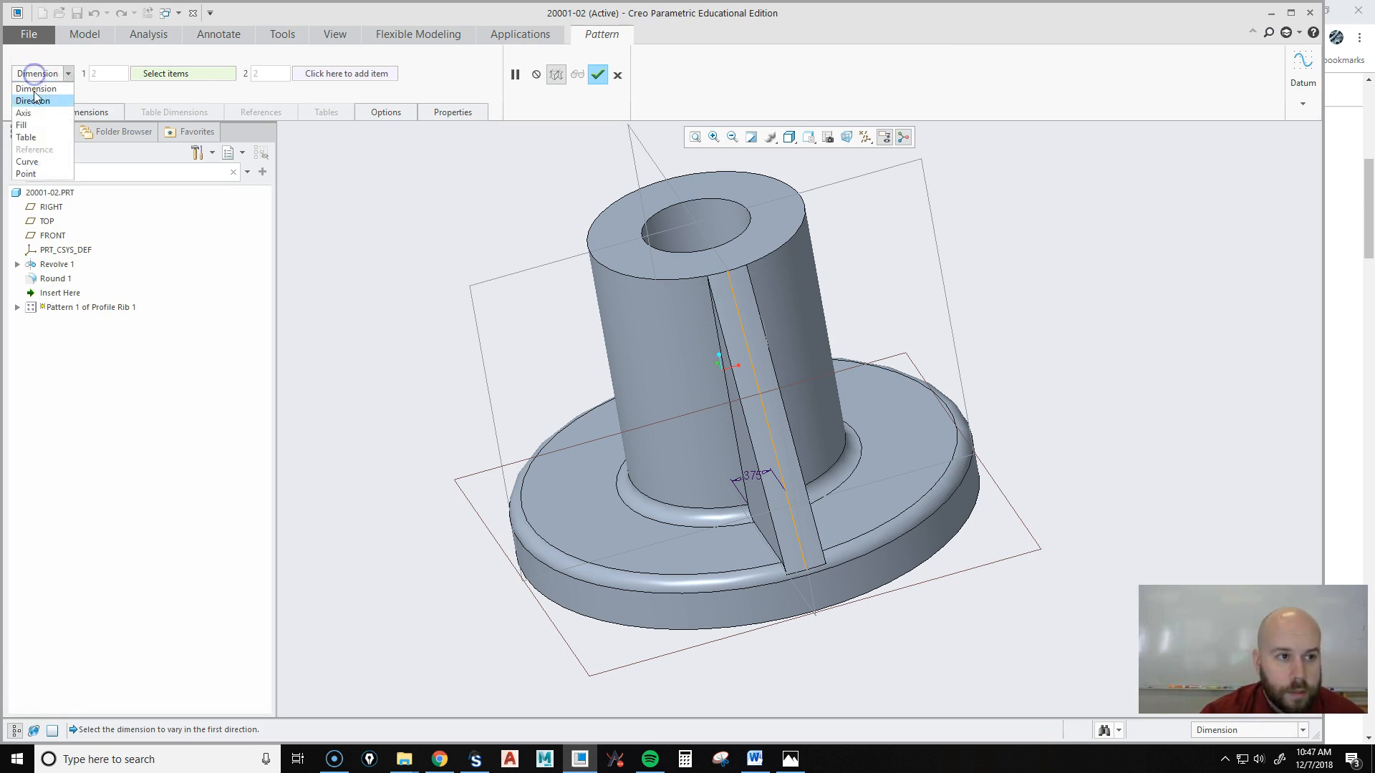
left_click(35, 119)
Turn on the axis display and select the hub's central axis as the pattern center.
left_click(926, 121)
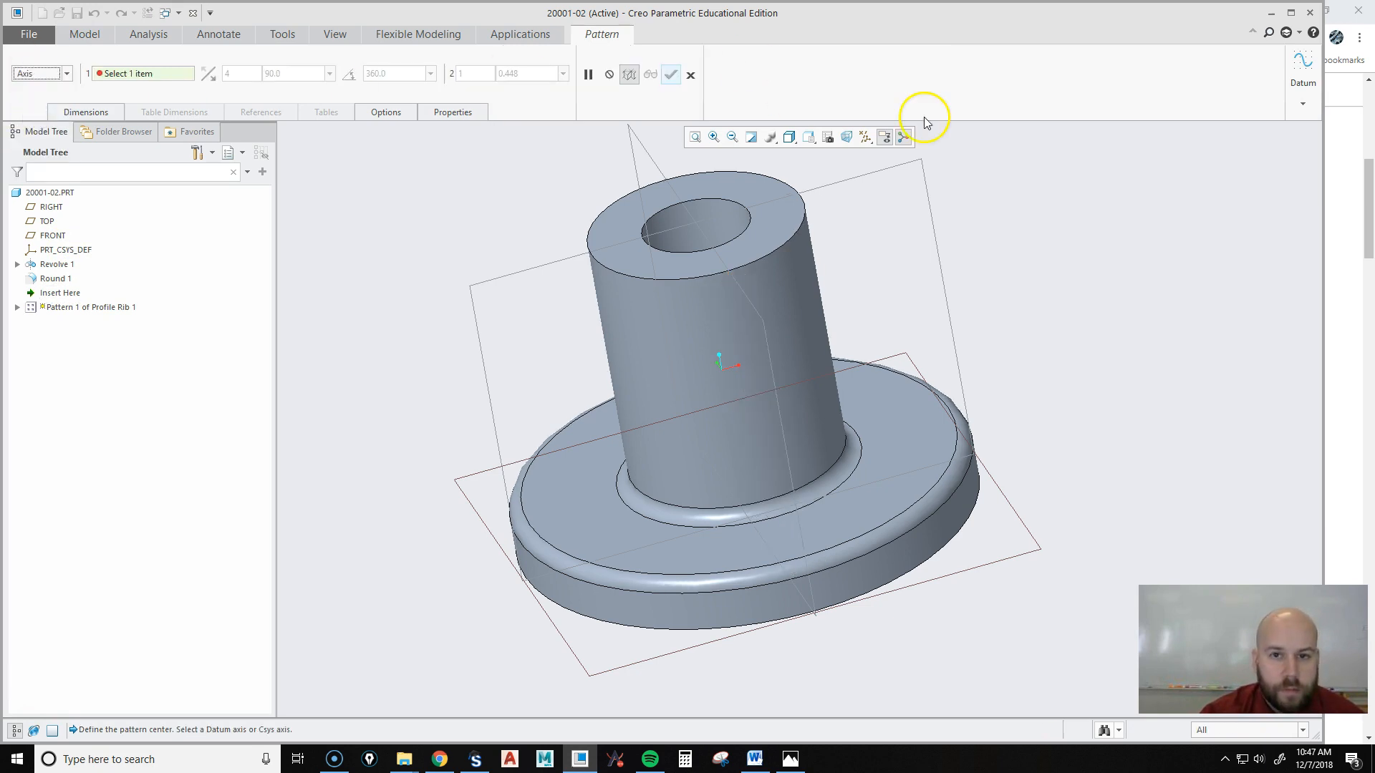
left_click(870, 137)
left_click(827, 172)
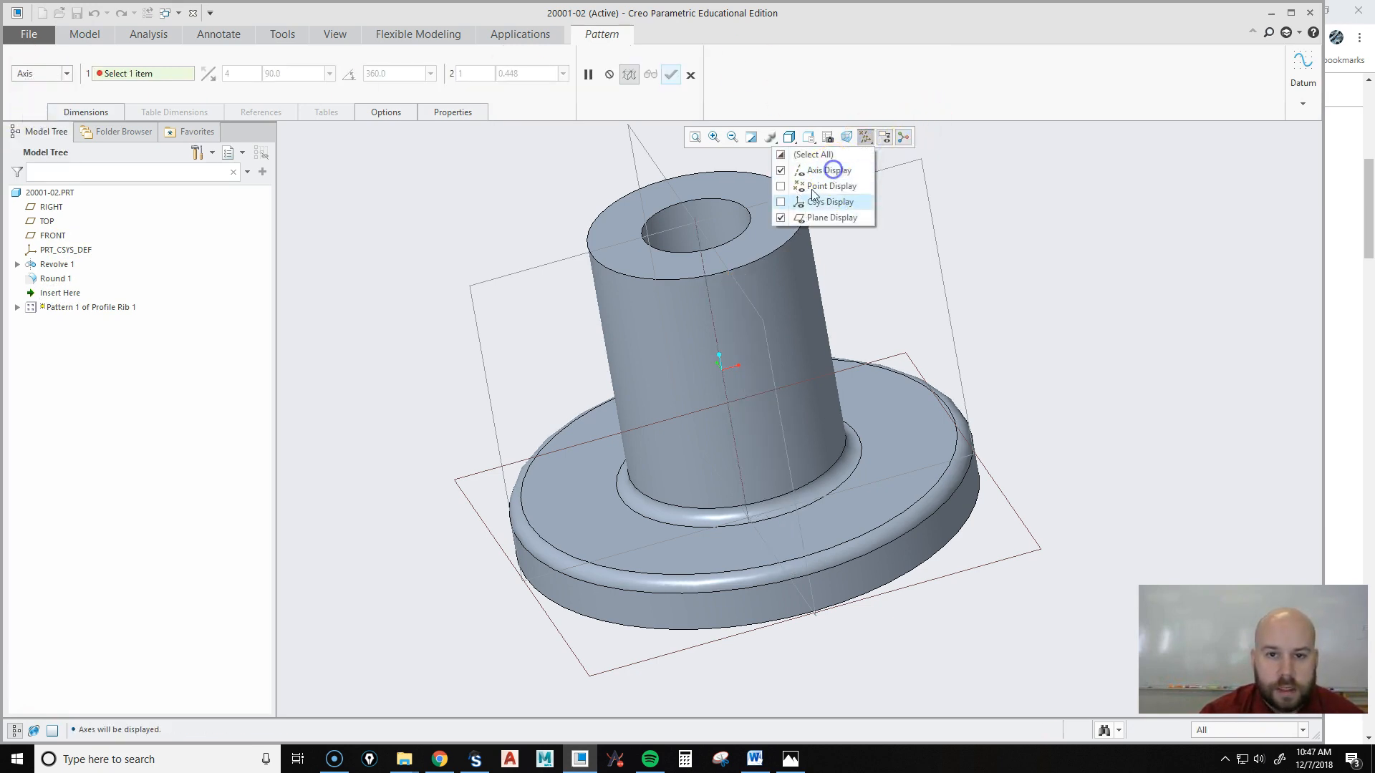
left_click(708, 266)
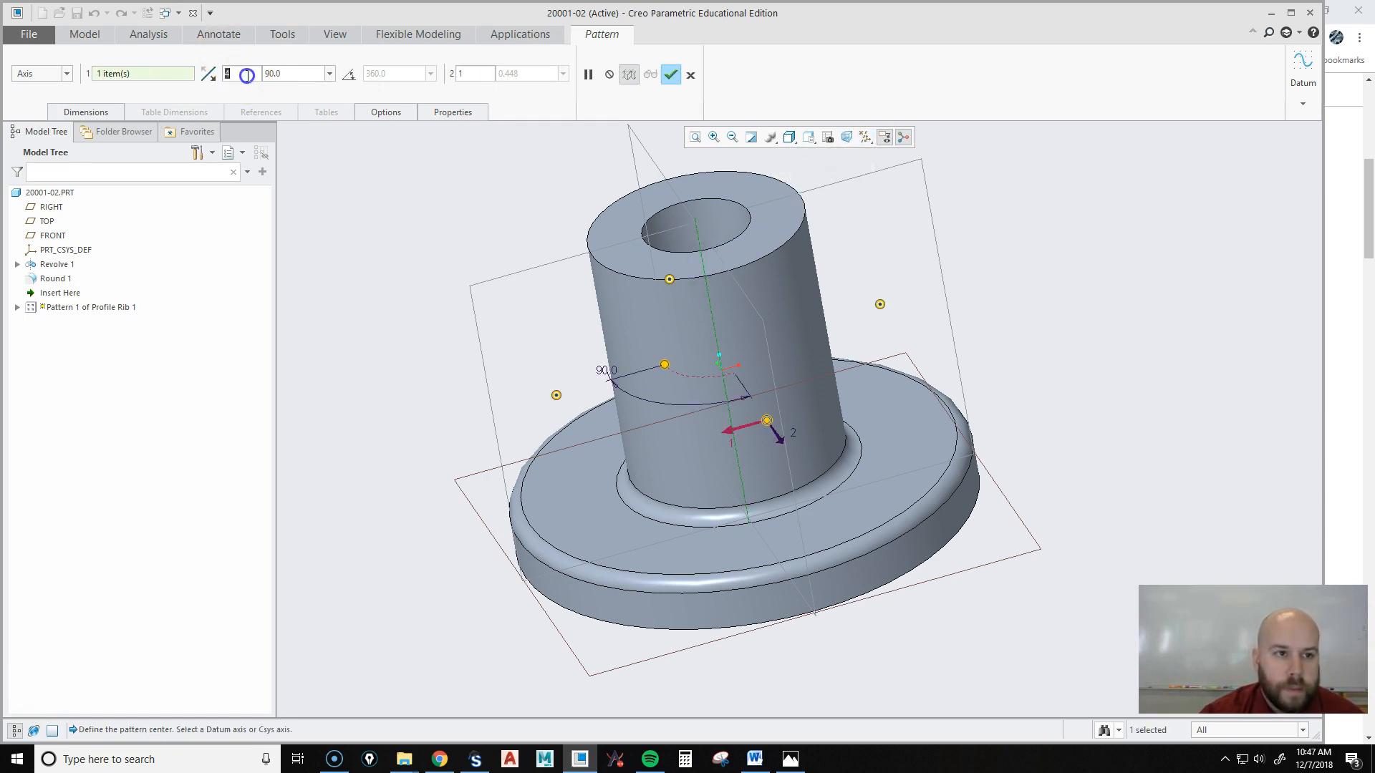
Set the axis pattern to 3 ribs spaced equally over 360 degrees and complete it.
type("3")
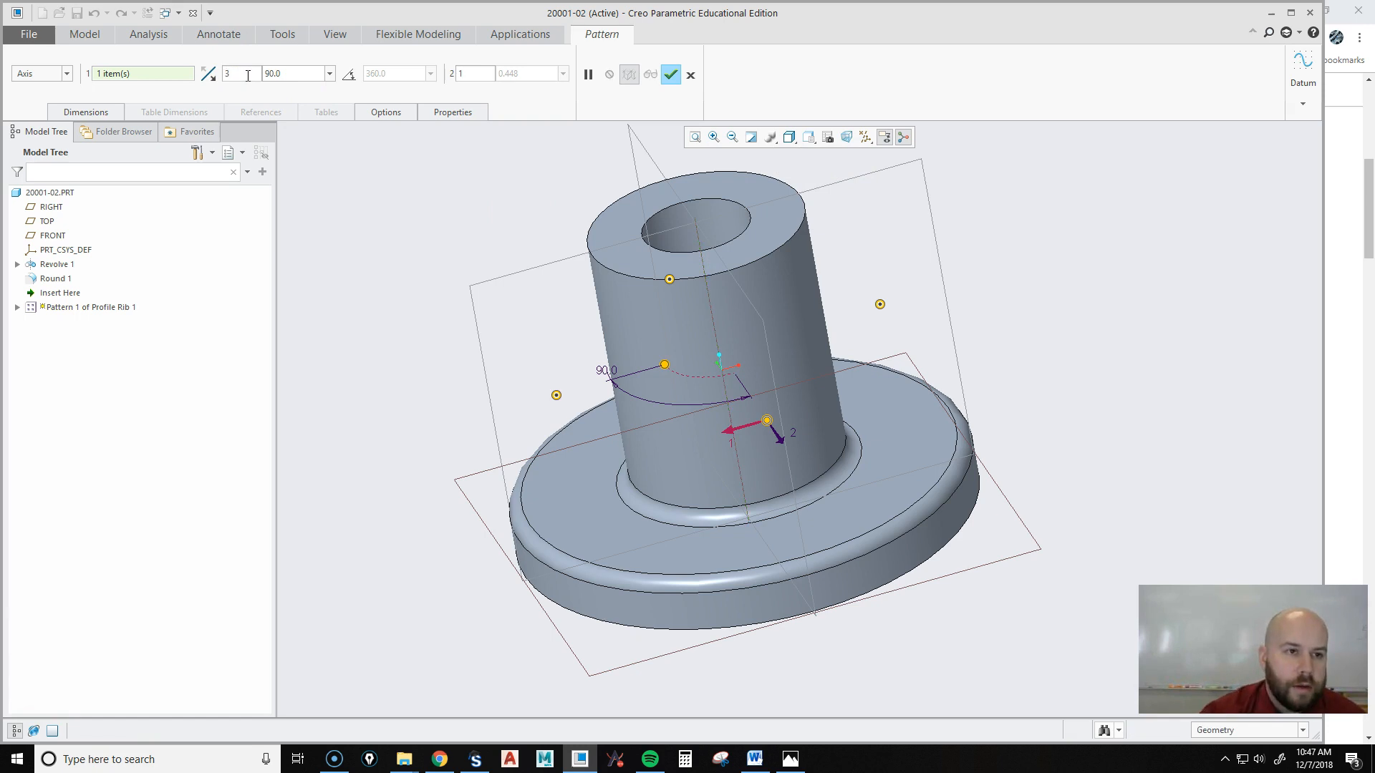
left_click(350, 72)
left_click(279, 75)
left_click(349, 75)
middle_click_drag(740, 309, 749, 164)
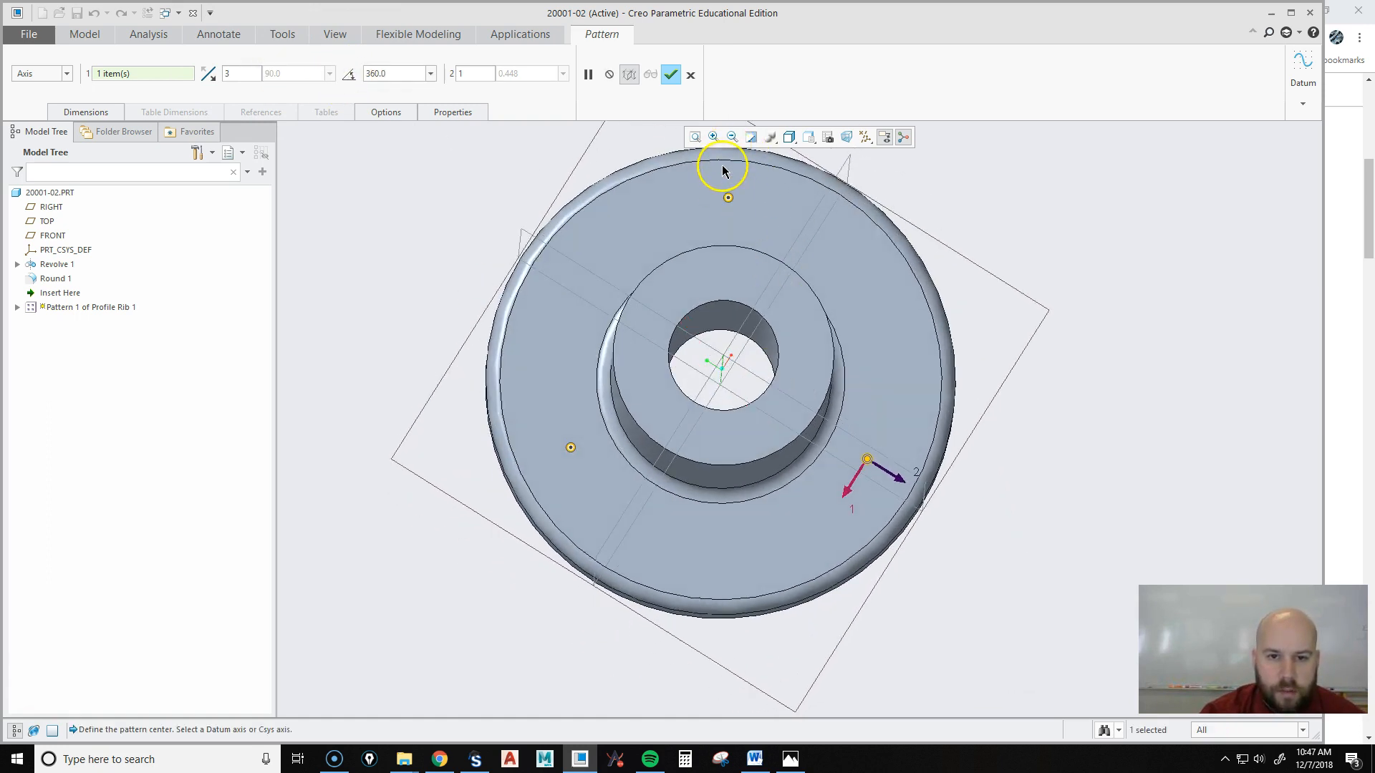
left_click(358, 79)
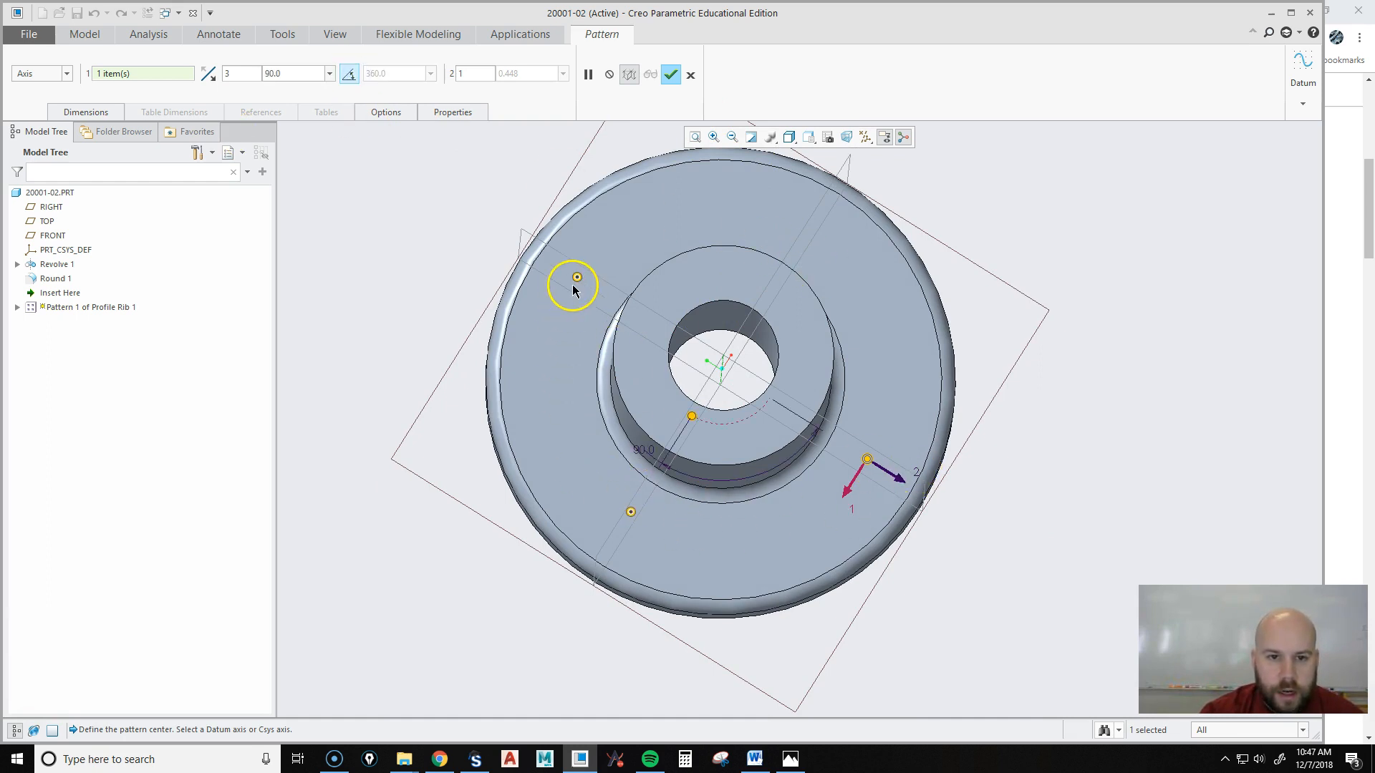
left_click(349, 74)
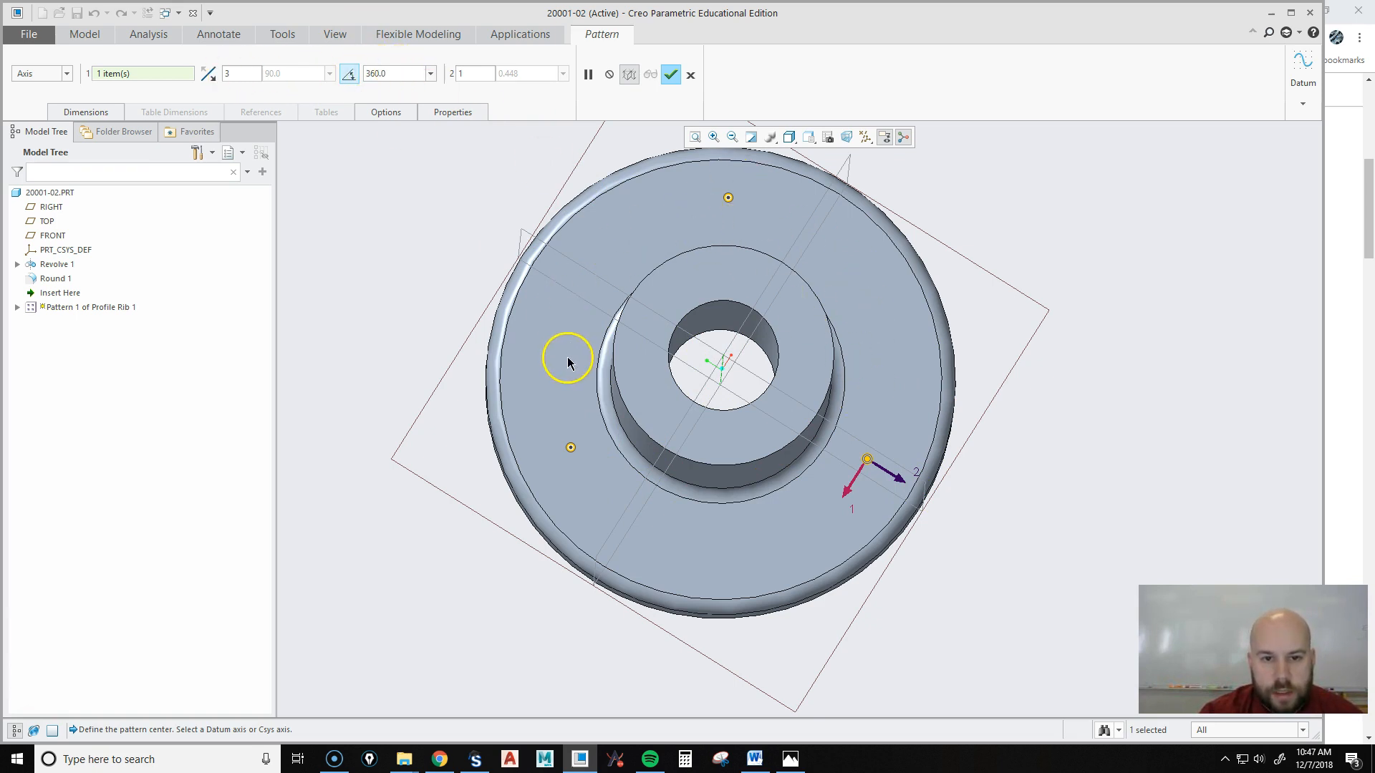
left_click(671, 76)
middle_click_drag(730, 363, 740, 334)
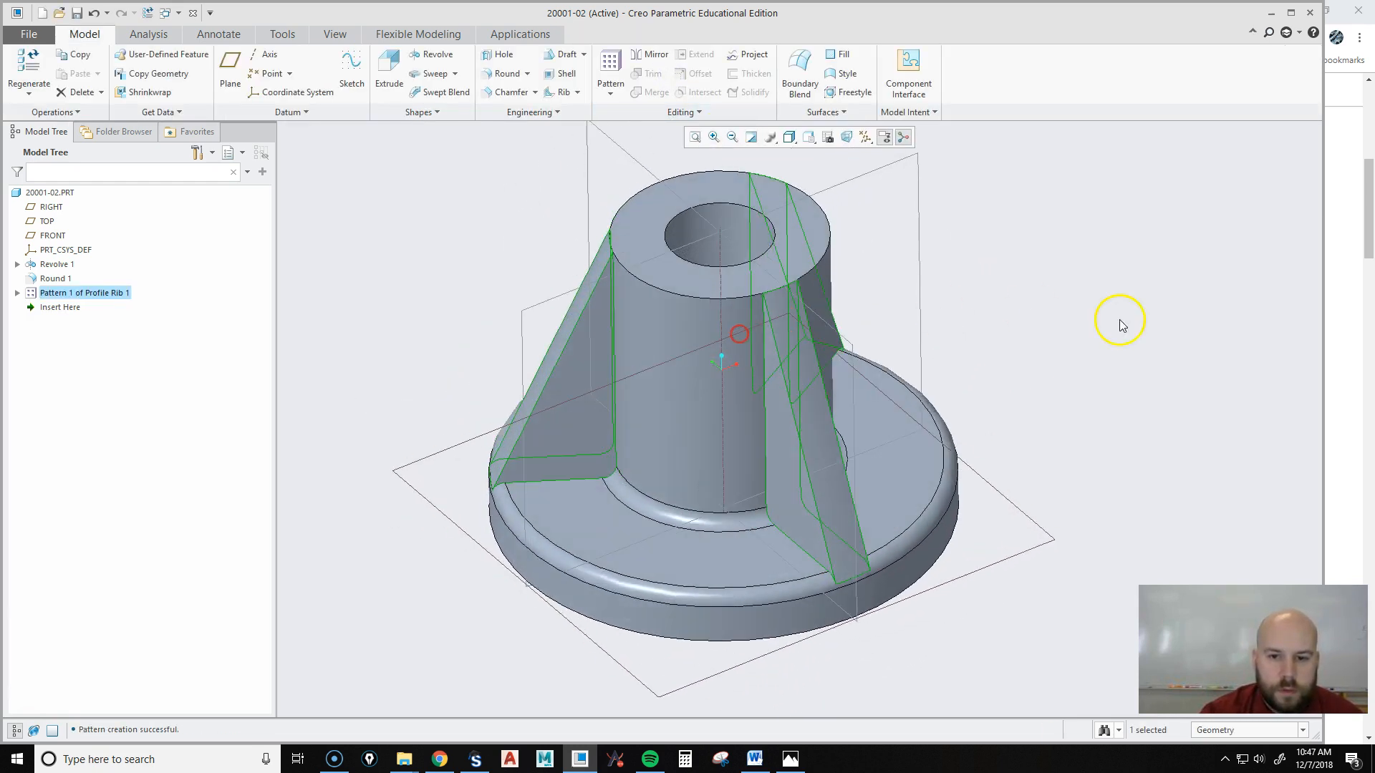
left_click(1144, 317)
Start a Hole and place it on the flange's front face between two ribs.
left_click(811, 142)
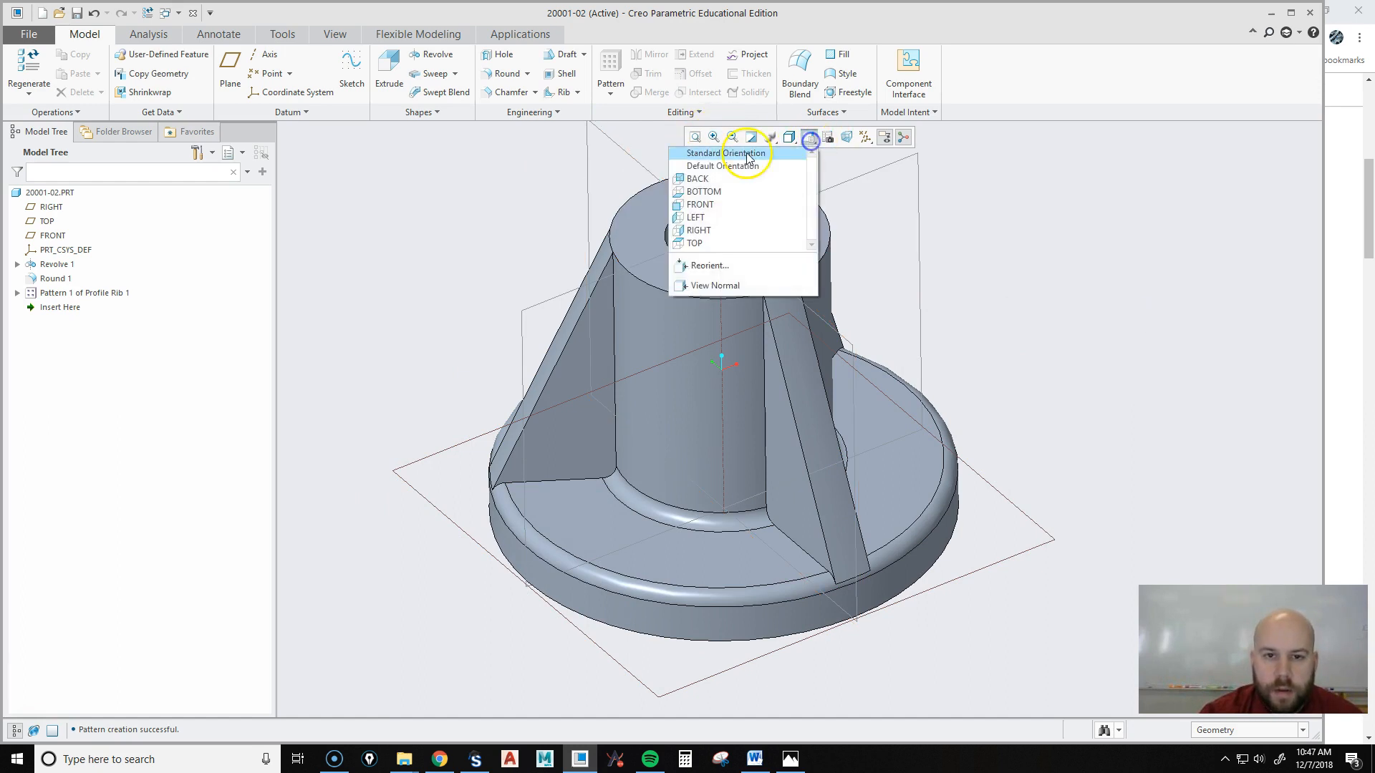
left_click(746, 151)
left_click(1102, 231)
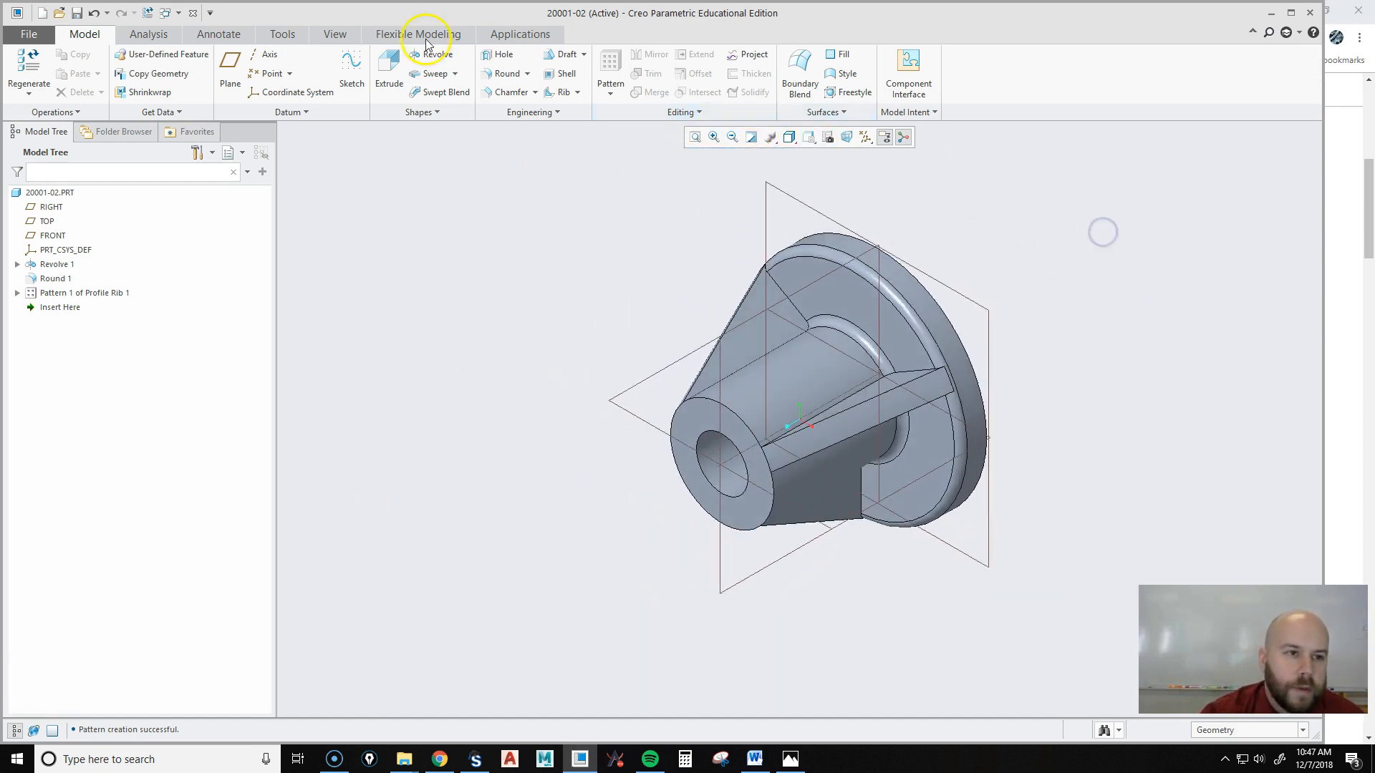
left_click(494, 57)
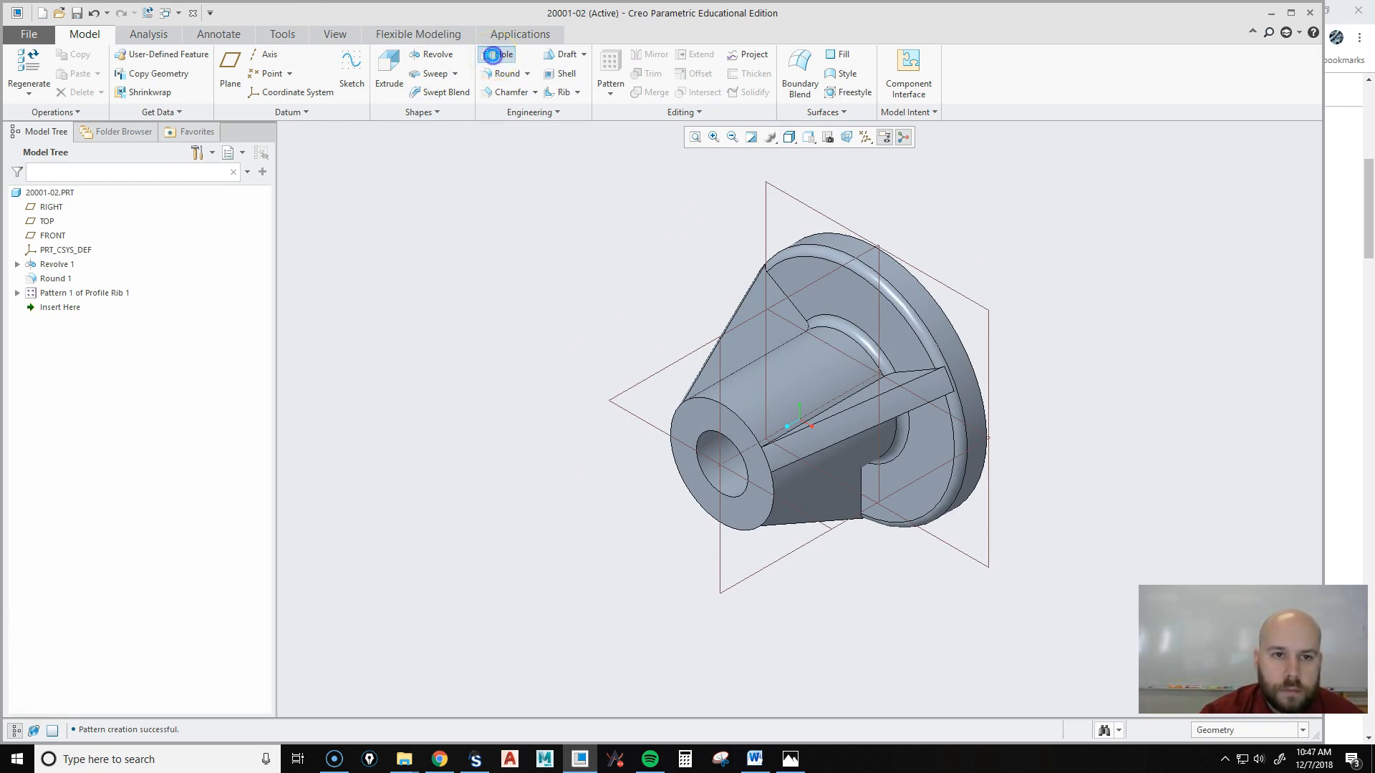
left_click(853, 307)
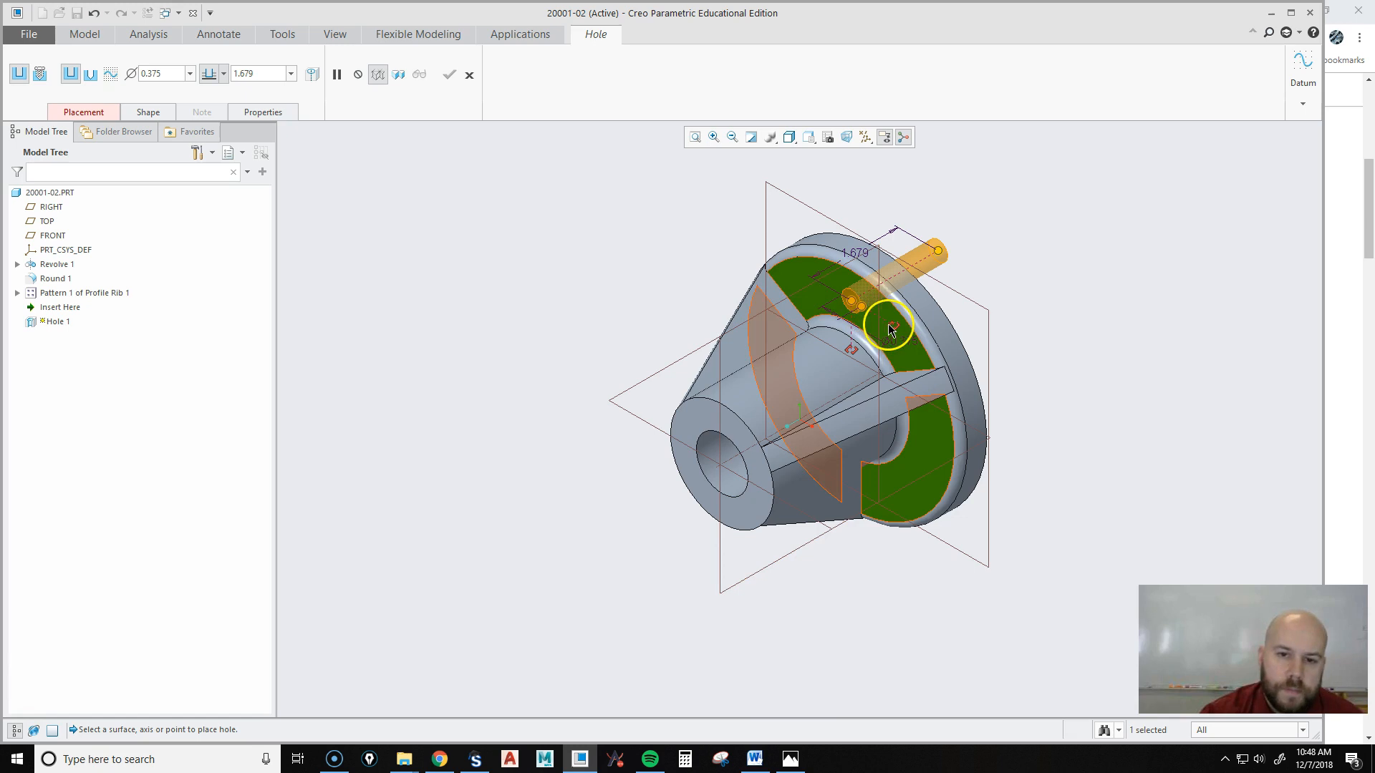
Change the hole's placement type to Diameter.
left_click(71, 113)
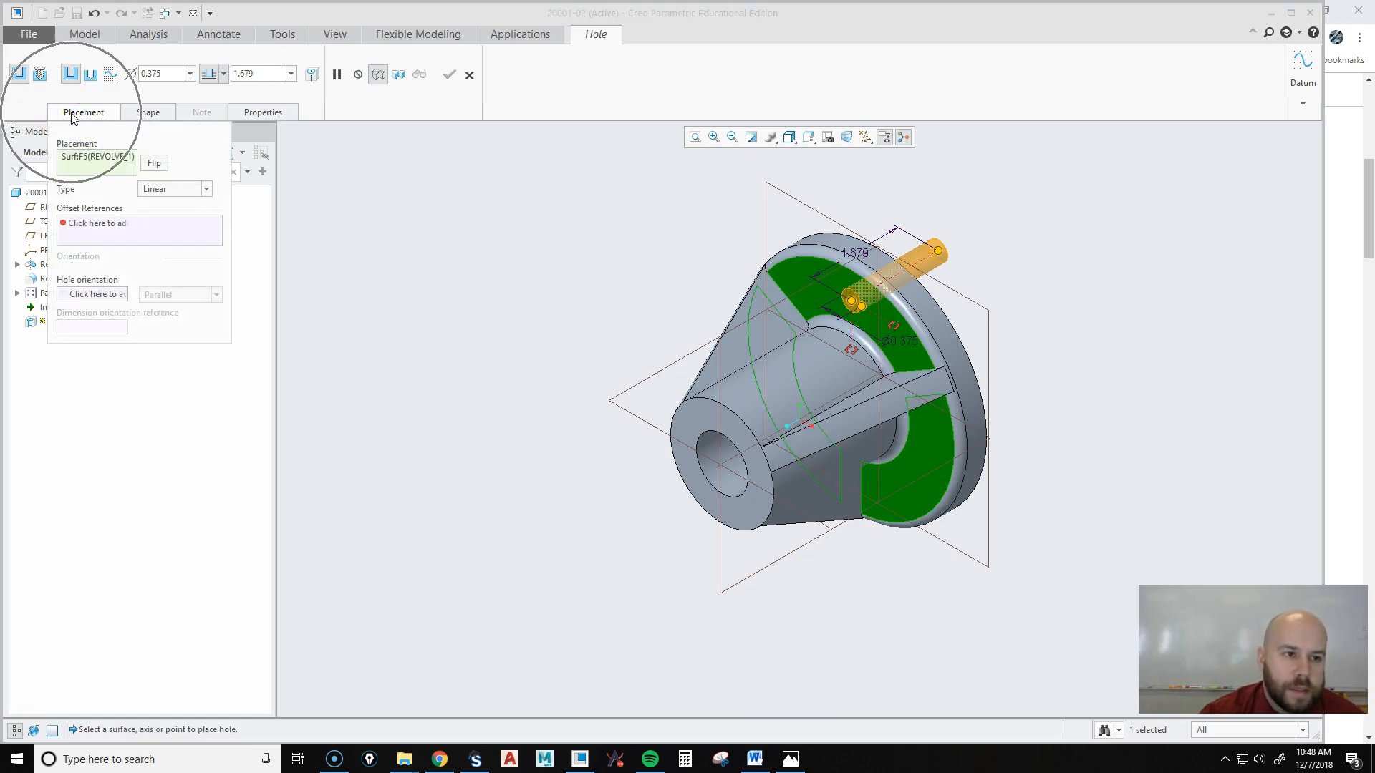
left_click(178, 190)
left_click(183, 229)
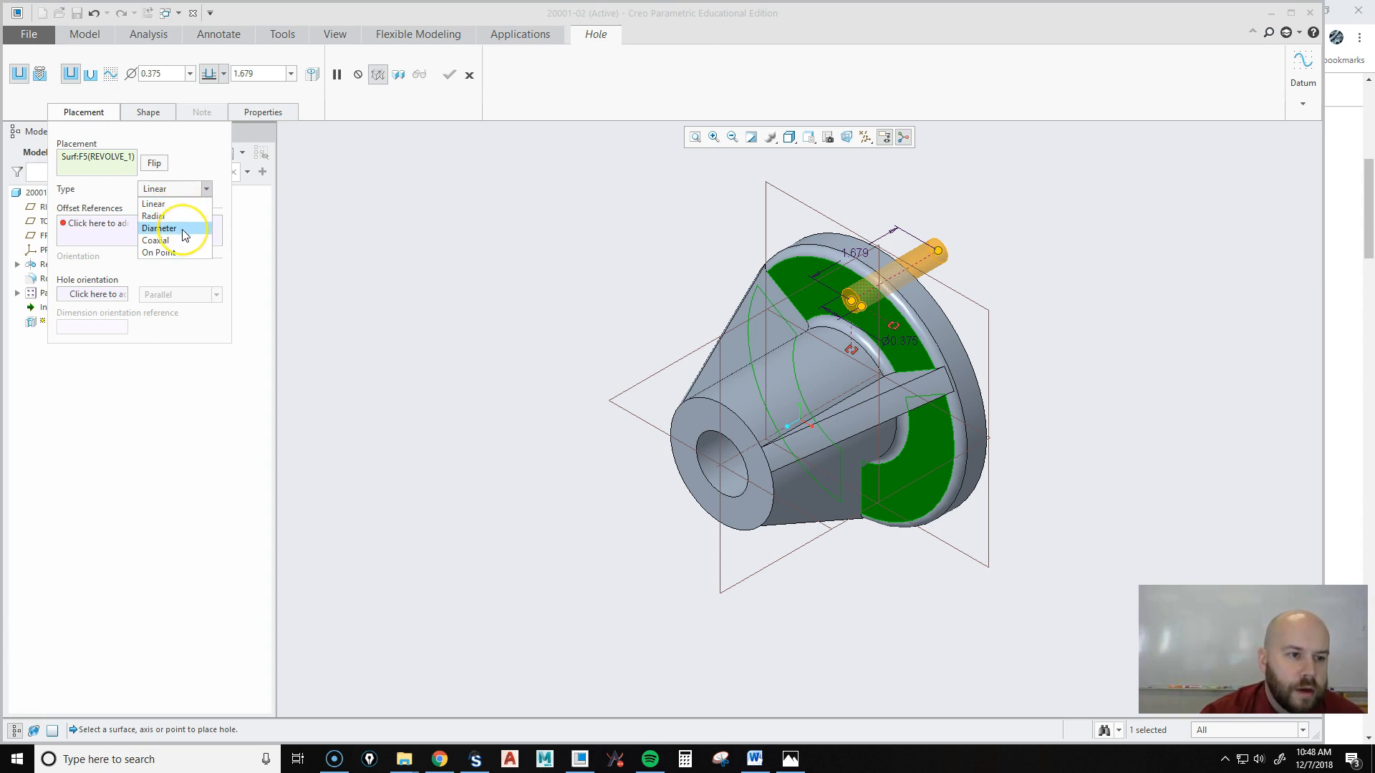
left_click(183, 229)
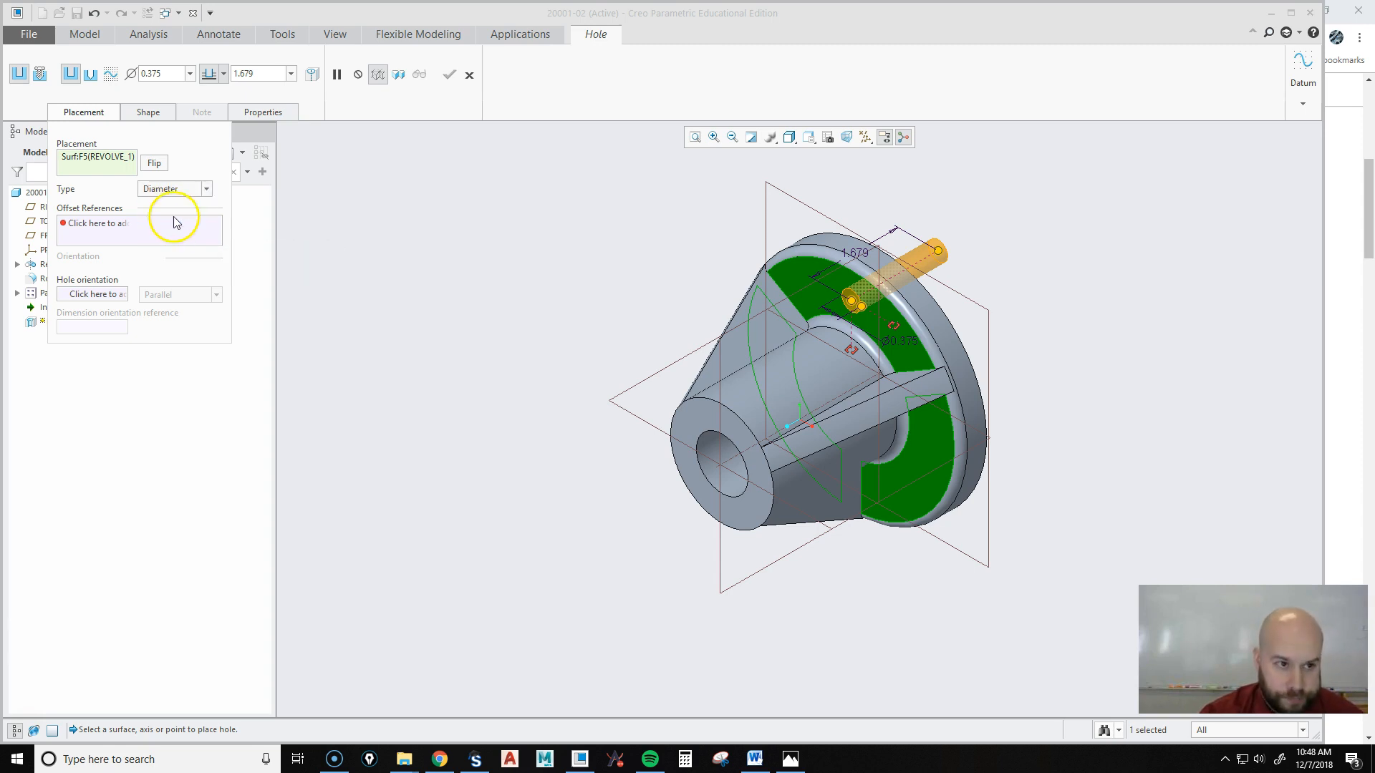
Assign the hub's central axis and the RIGHT datum plane as the hole's offset references.
scroll(900, 364, "up", 2)
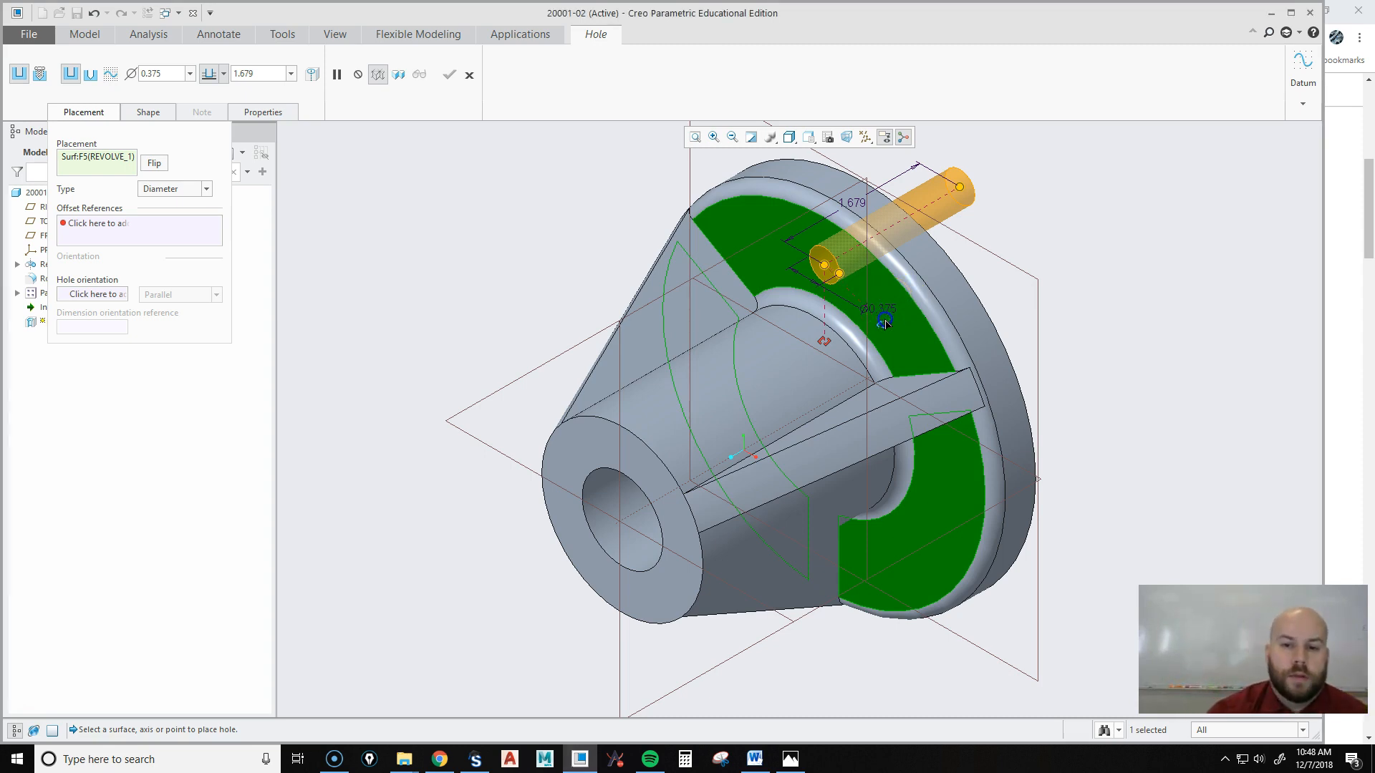
left_click_drag(820, 414, 823, 403)
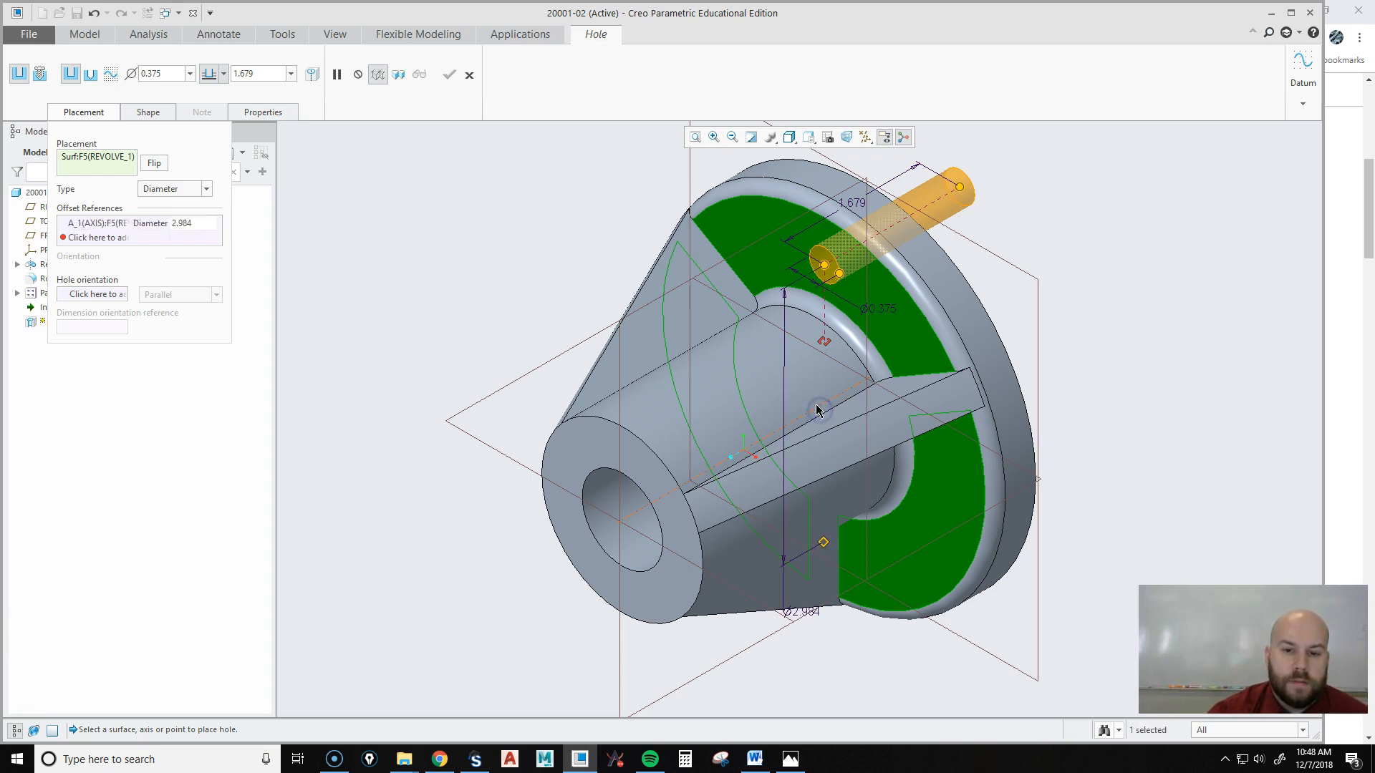
left_click_drag(825, 341, 823, 341)
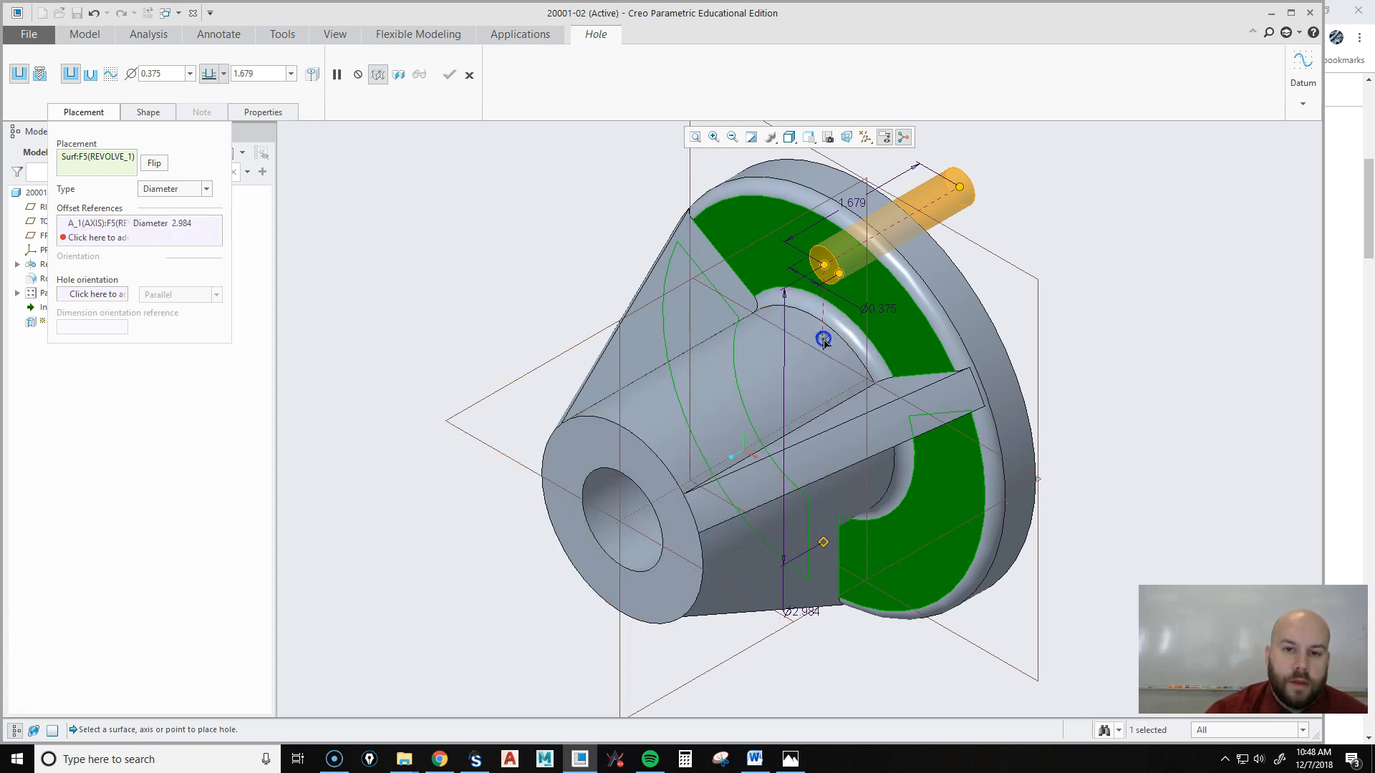
left_click_drag(818, 192, 813, 214)
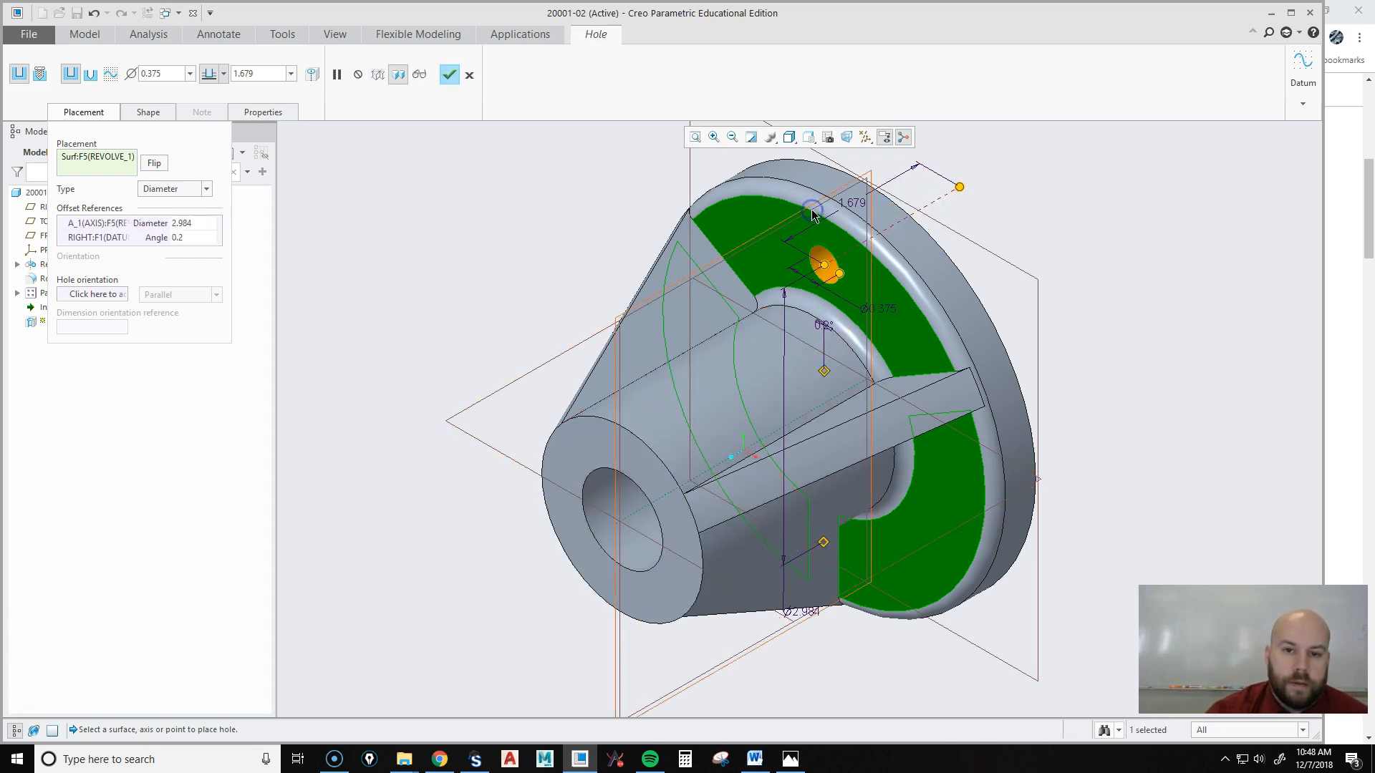
Set the hole's placement diameter to 3.125 and its angle from the RIGHT plane to 0 degrees.
left_click(184, 226)
left_click(184, 226)
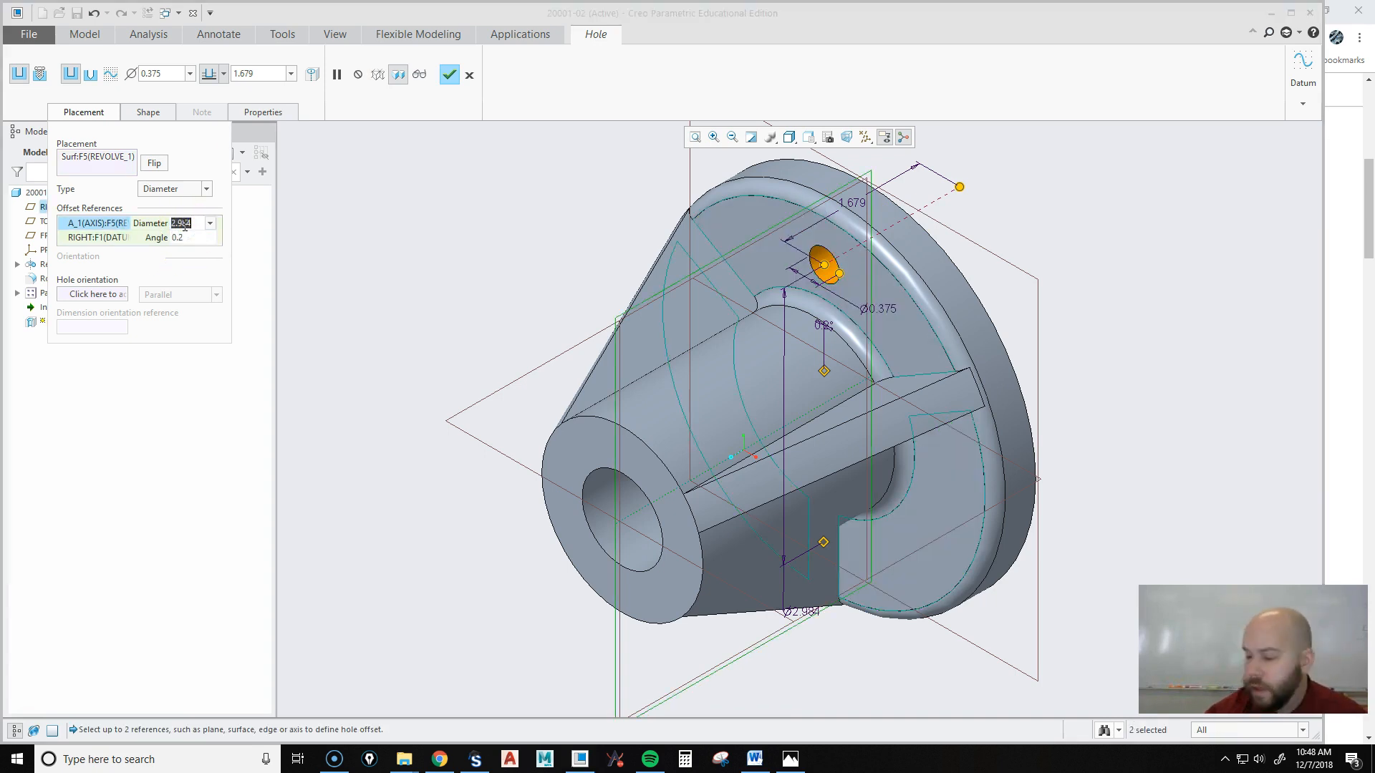
type("3.125")
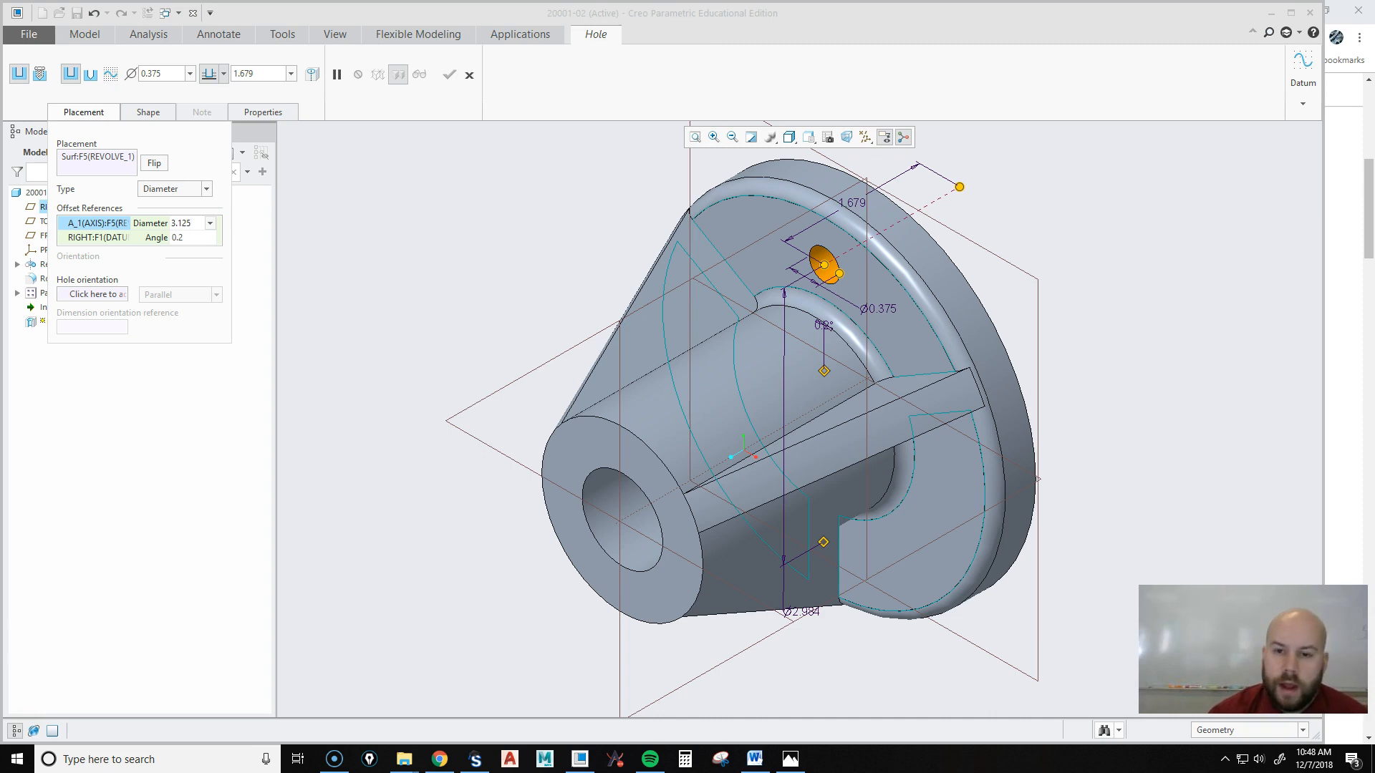
key("Return")
left_click(188, 238)
type("0")
key("Return")
middle_click_drag(776, 368, 857, 351)
middle_click_drag(854, 351, 853, 350)
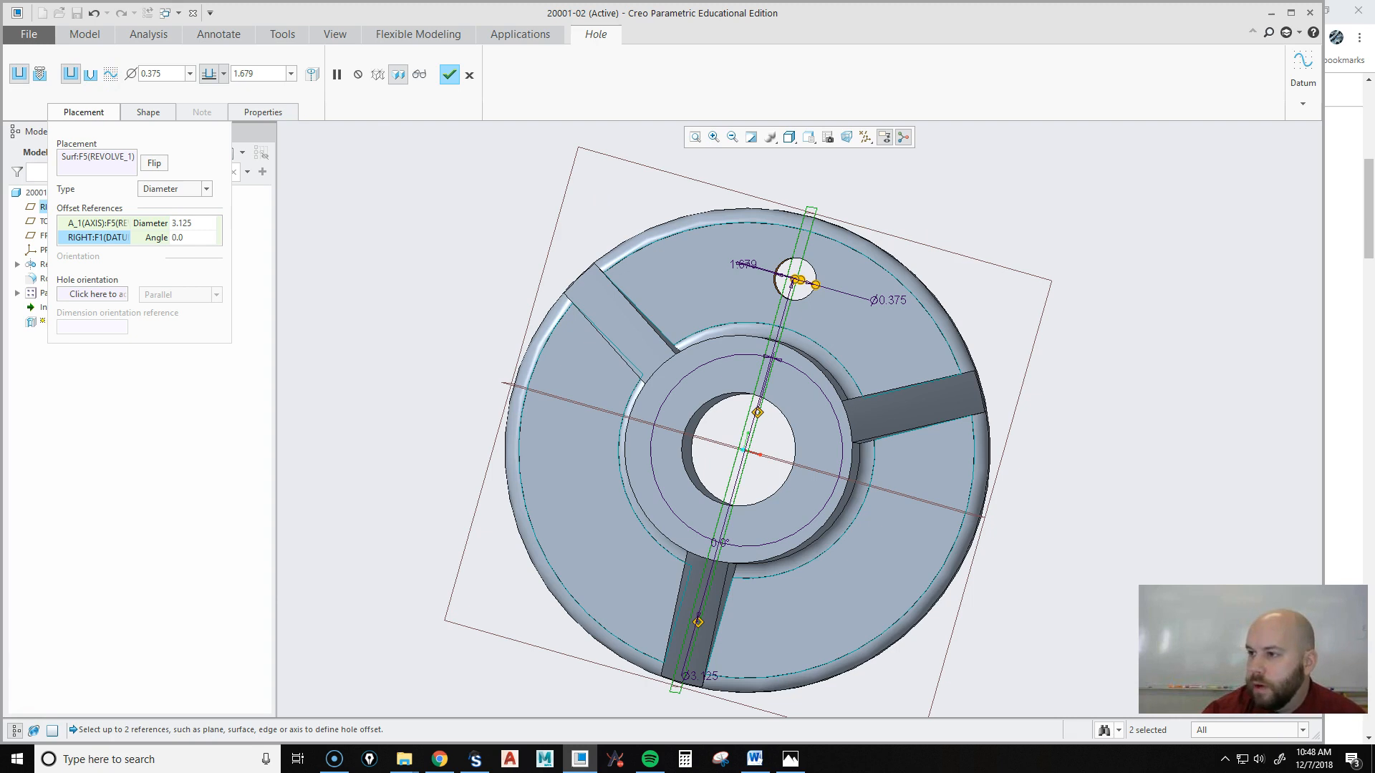
Switch the hole to the standard drilled profile and add a counterbore.
left_click(91, 74)
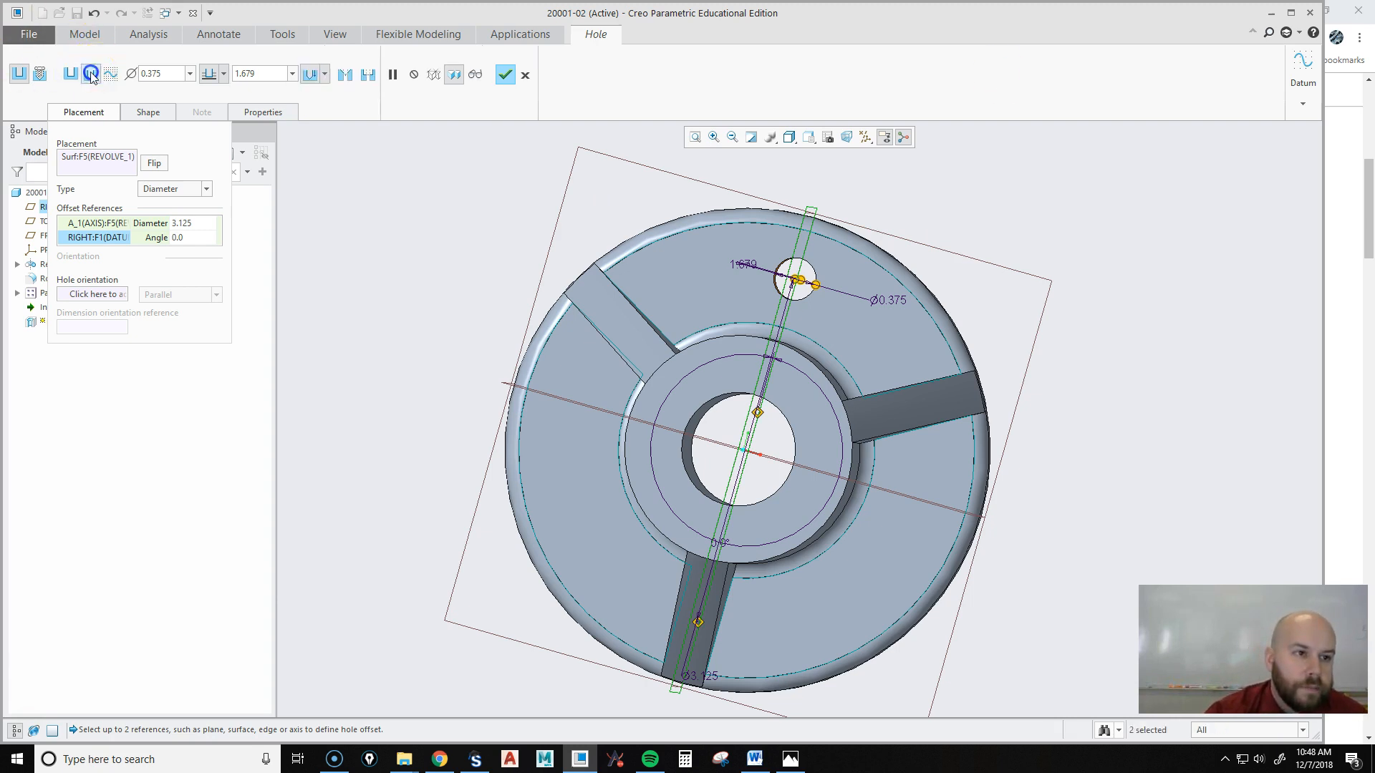
key("ctrl")
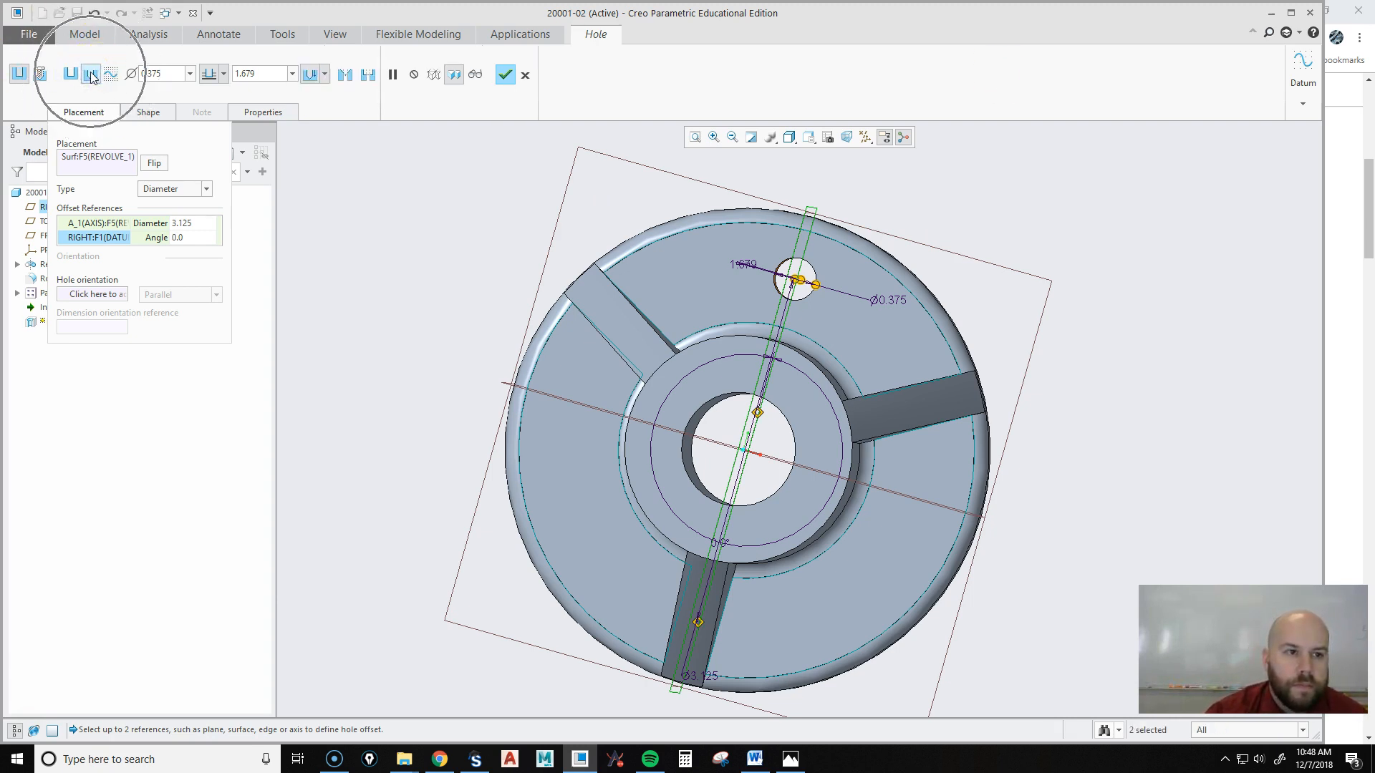
left_click(367, 76)
middle_click_drag(933, 360, 745, 455)
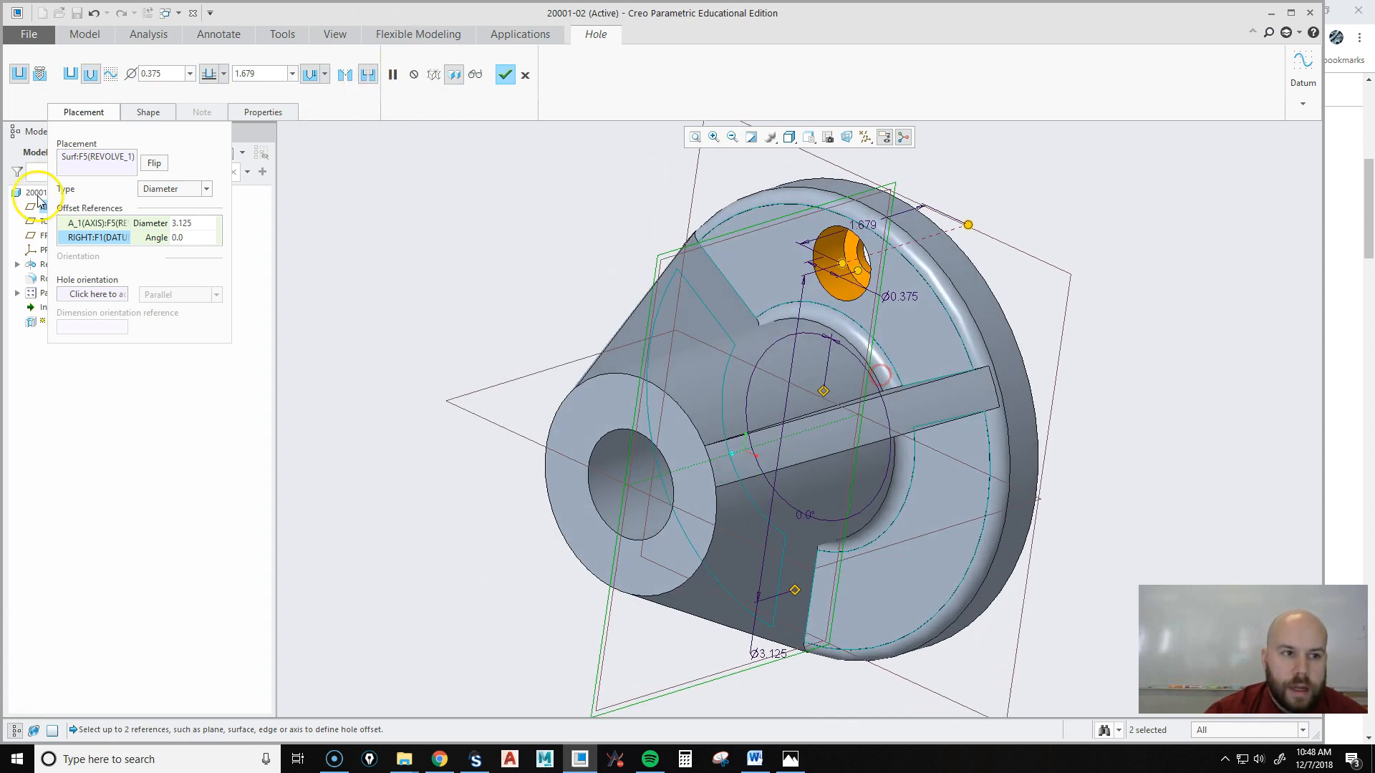
Set the hole's drill diameter to 0.375 and its counterbore diameter to 0.75.
left_click(159, 113)
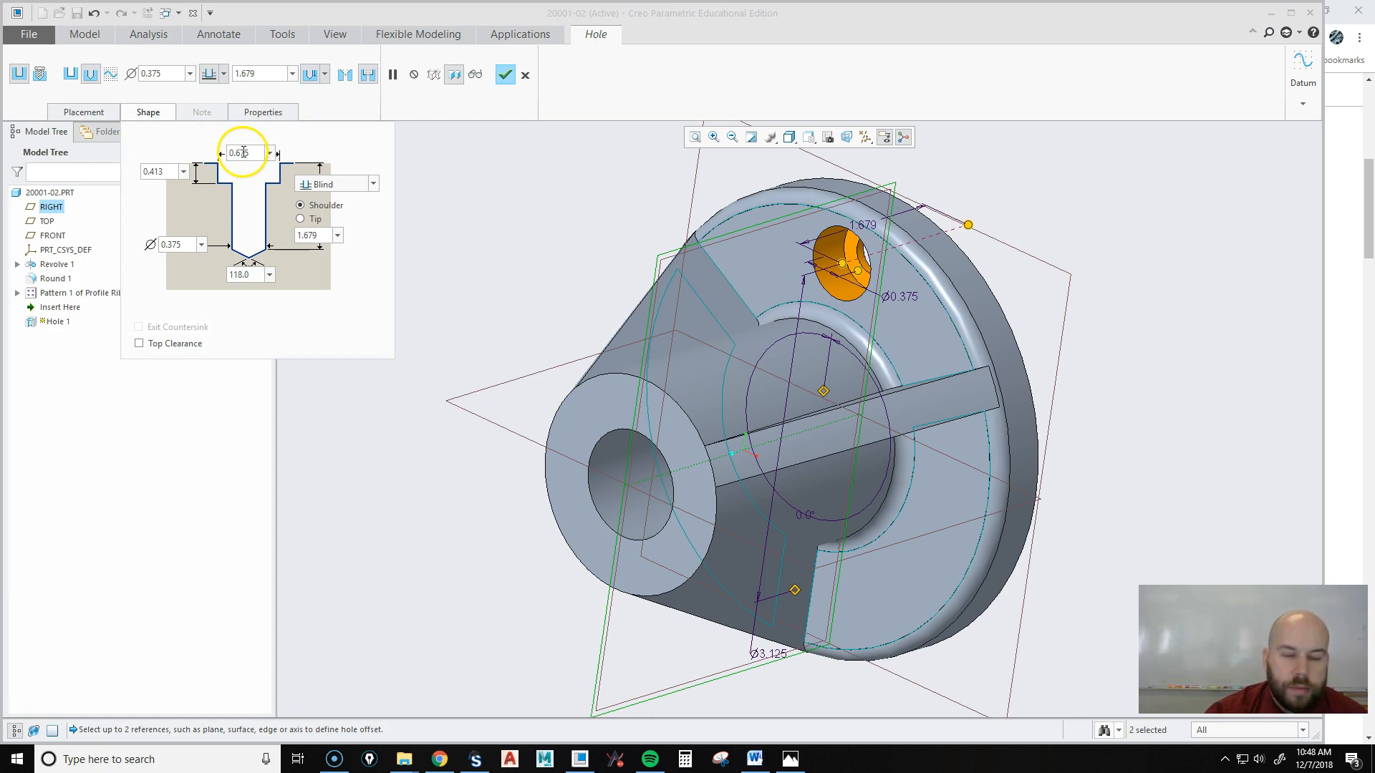
left_click(244, 153)
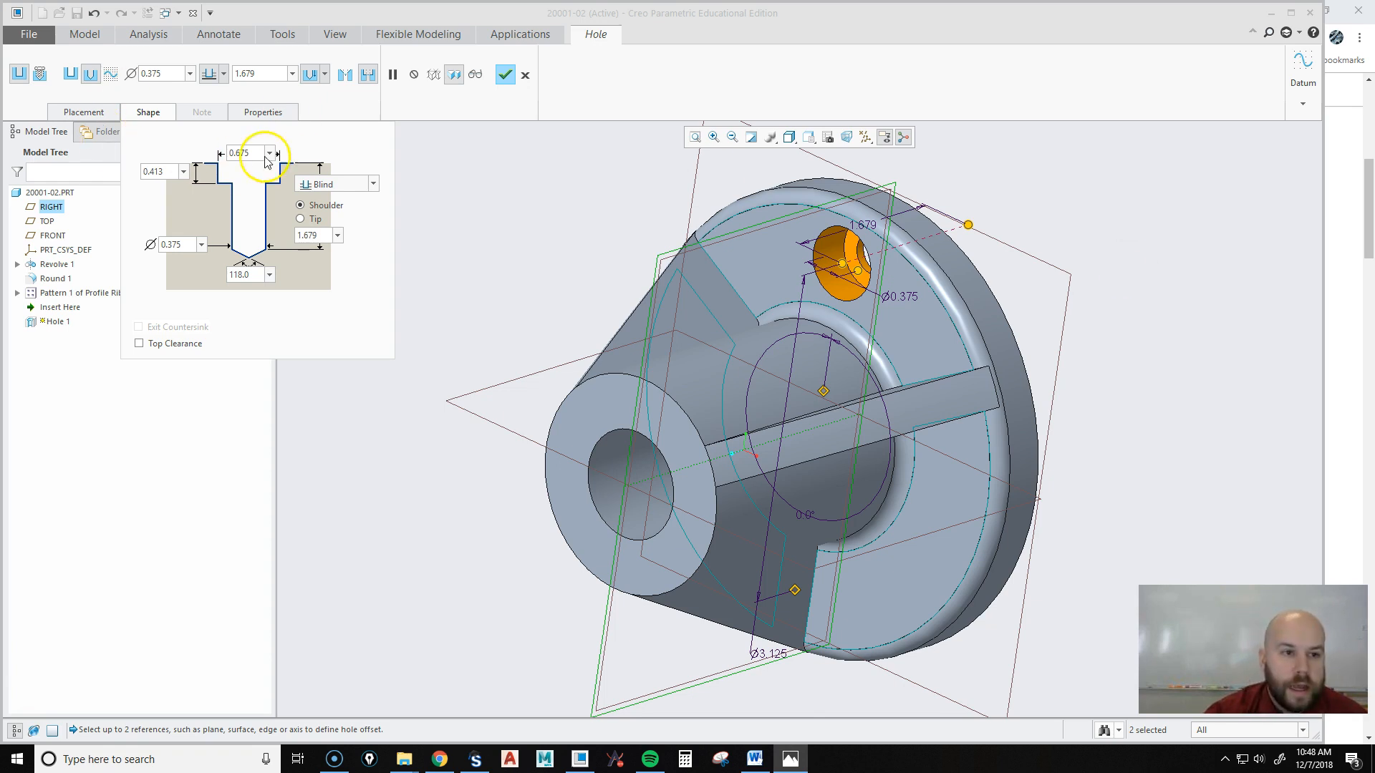
double_click(159, 74)
key("BackSpace")
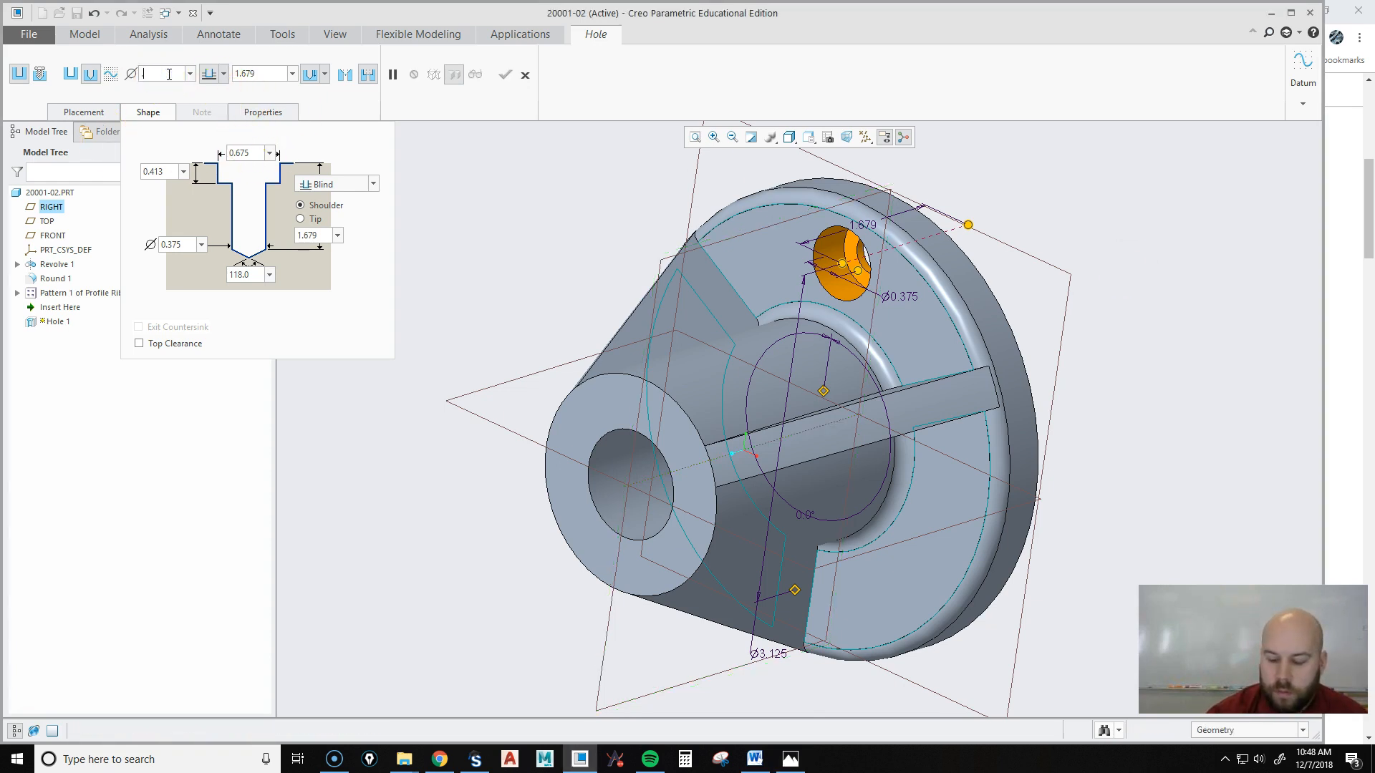
key("Return")
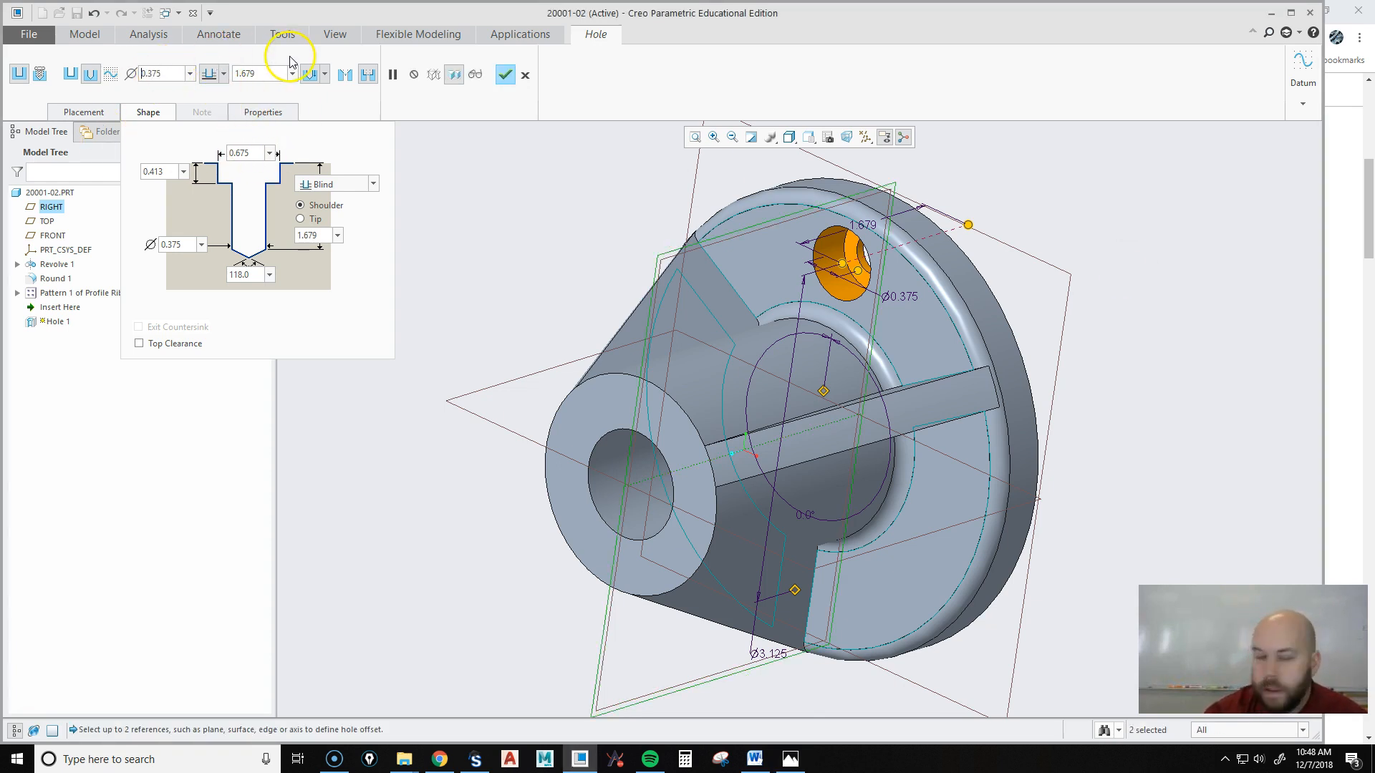
double_click(251, 152)
key("BackSpace")
type(".75")
key("Return")
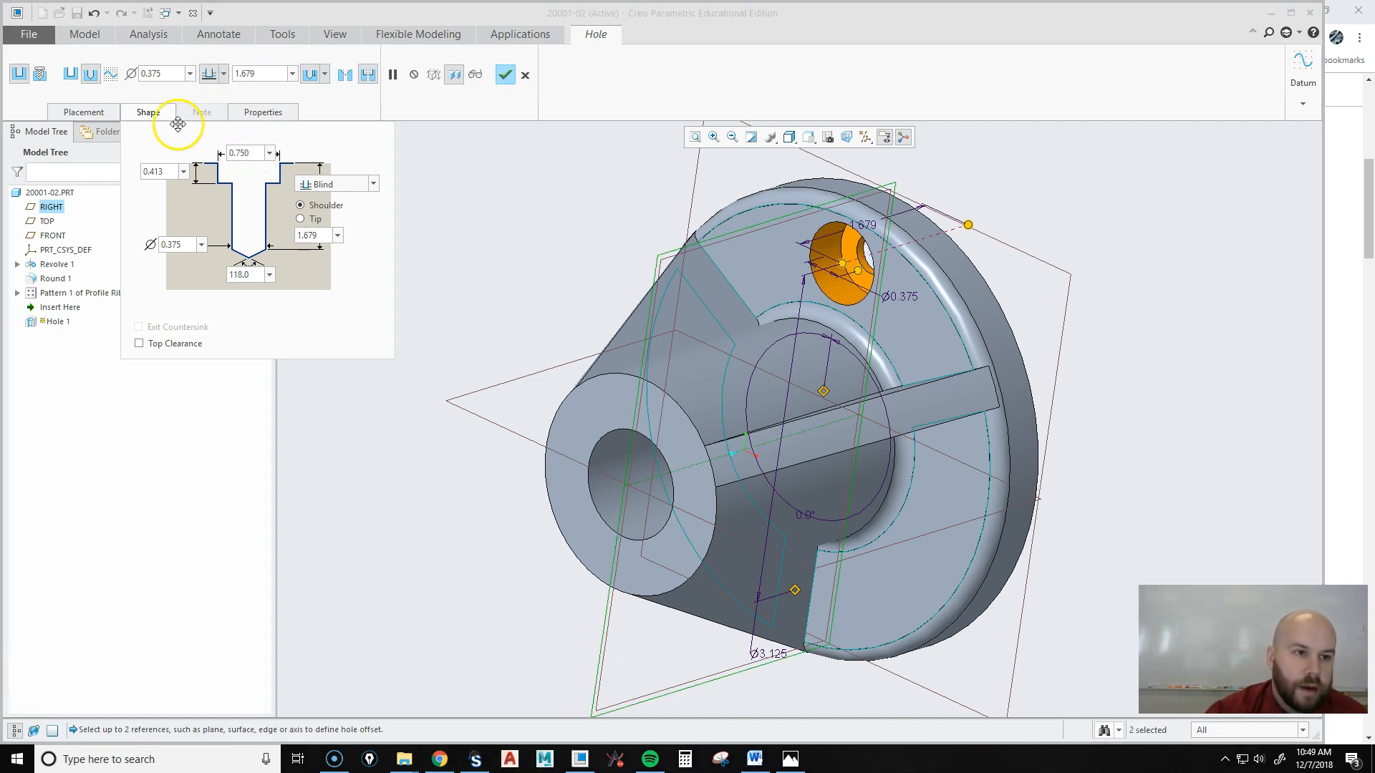
Set the counterbore depth to 0.313 in the hole's shape definition.
left_click(149, 112)
left_click(149, 111)
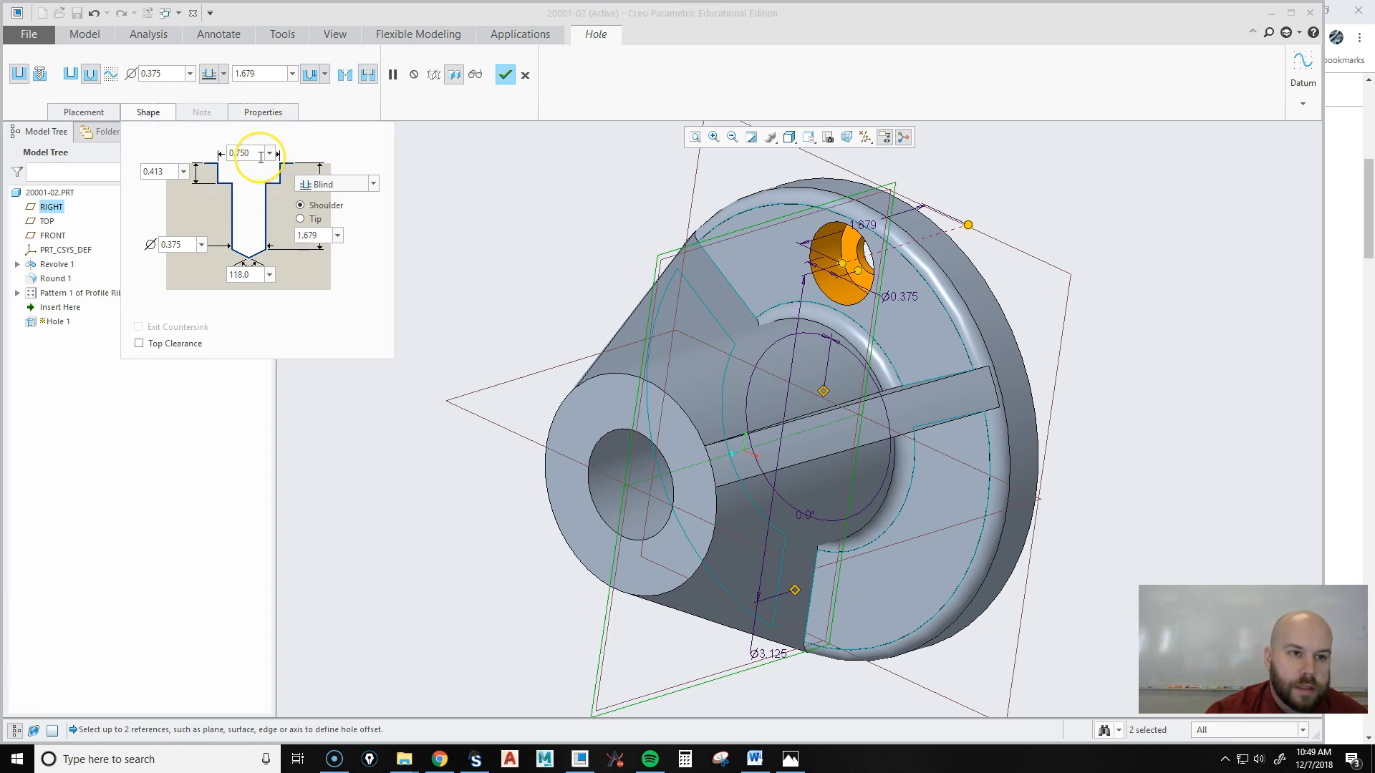
double_click(170, 175)
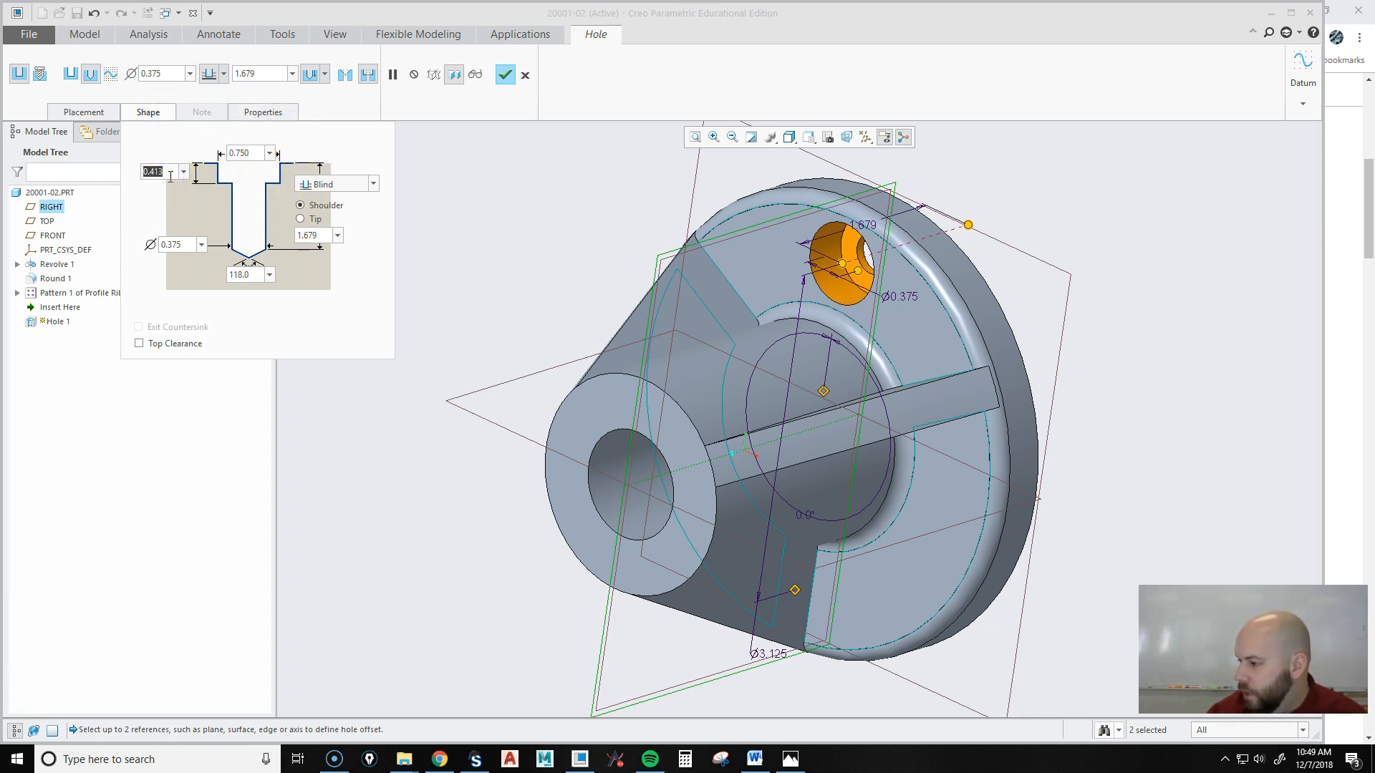
key("BackSpace")
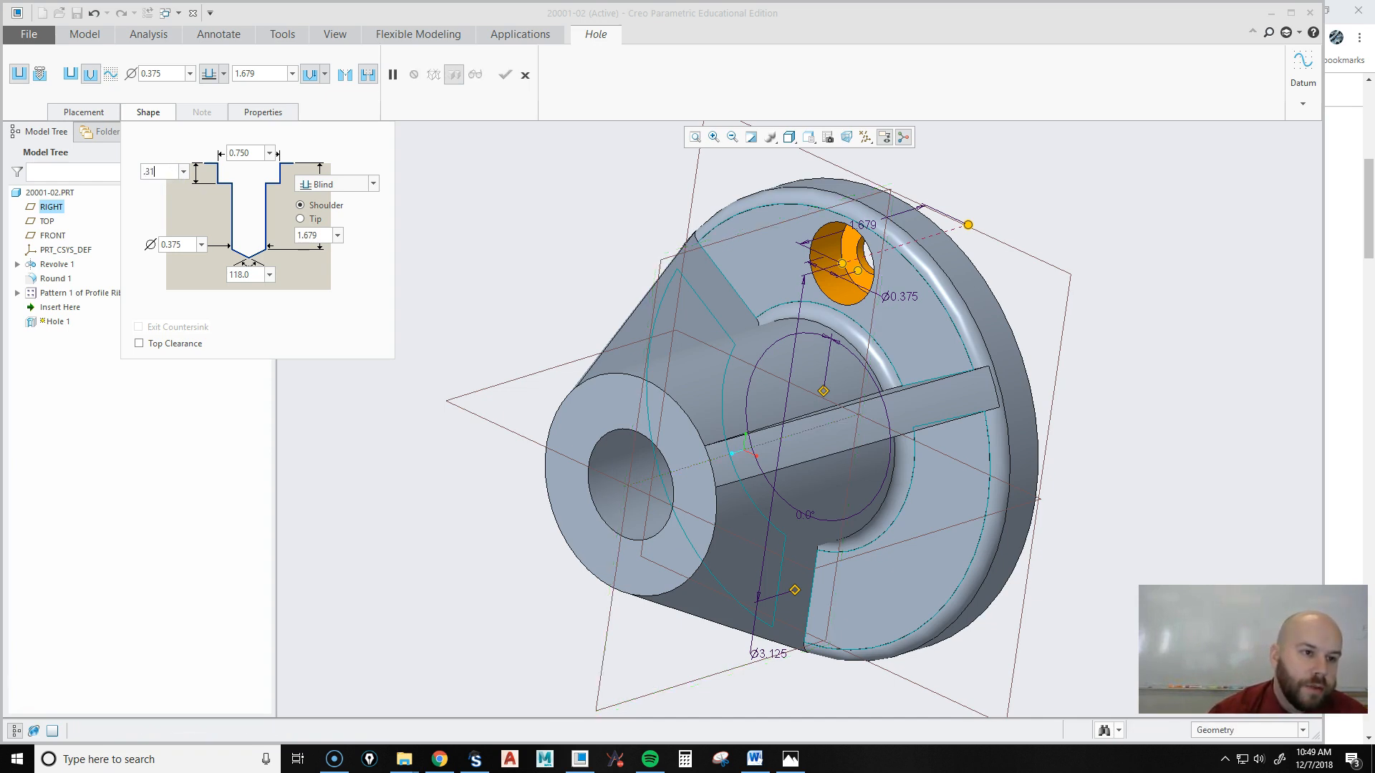
type(".313")
key("Return")
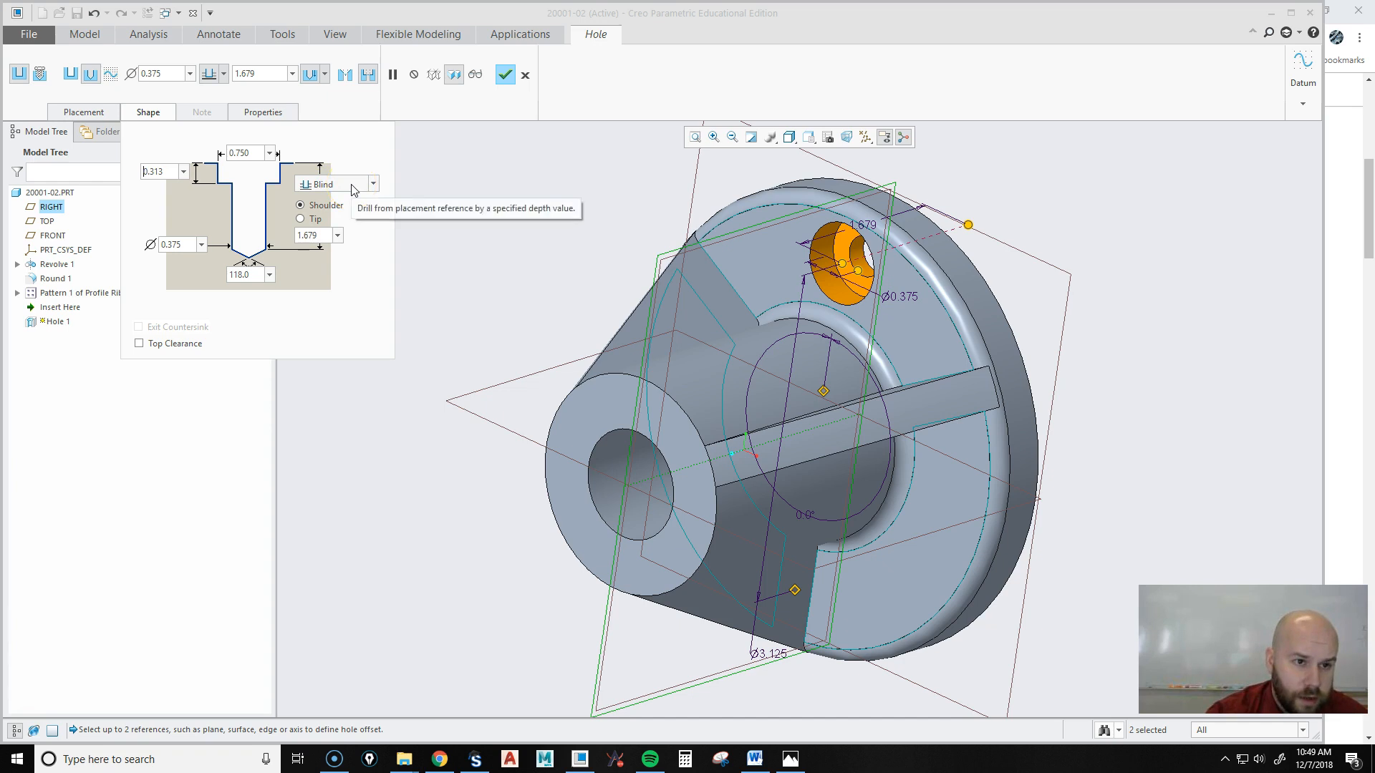
Set the hole's depth option to Through All and complete the counterbored hole.
left_click(207, 74)
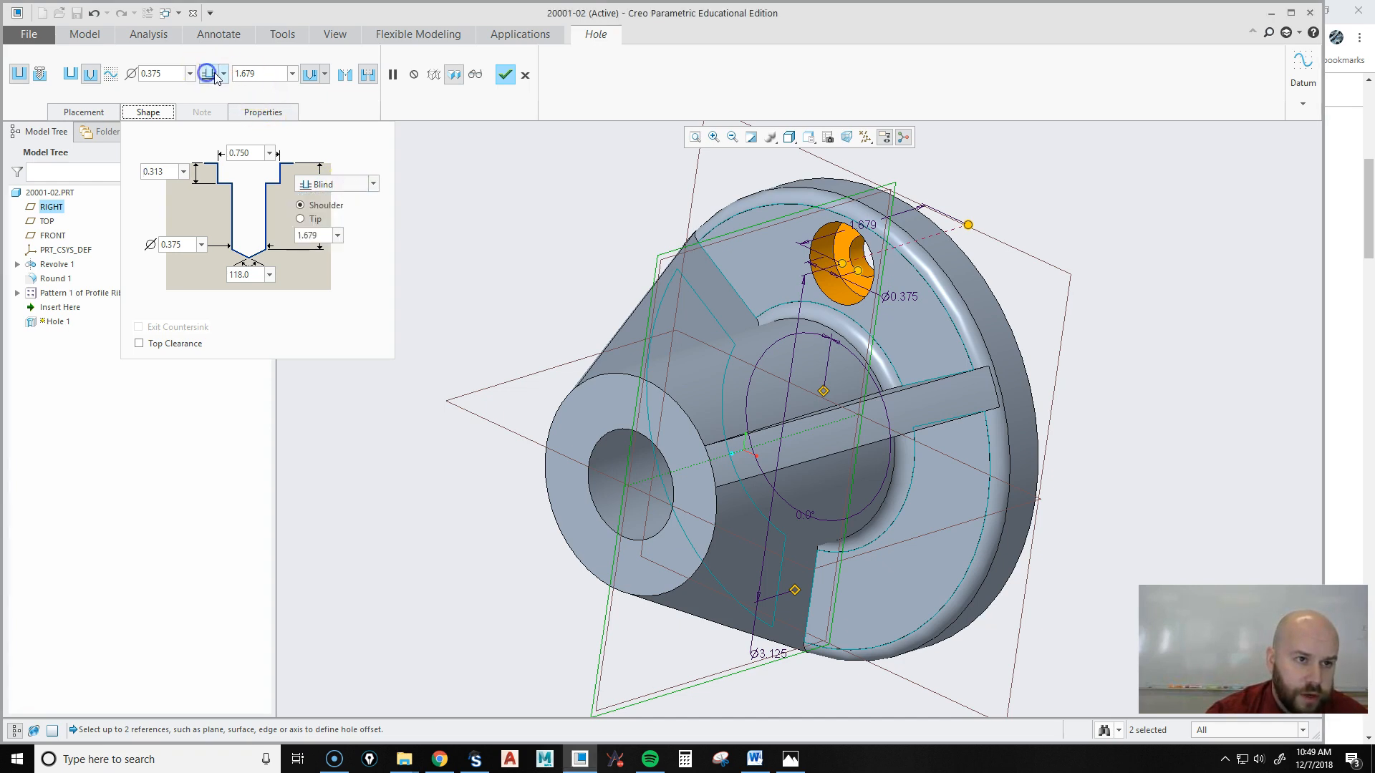
left_click(211, 140)
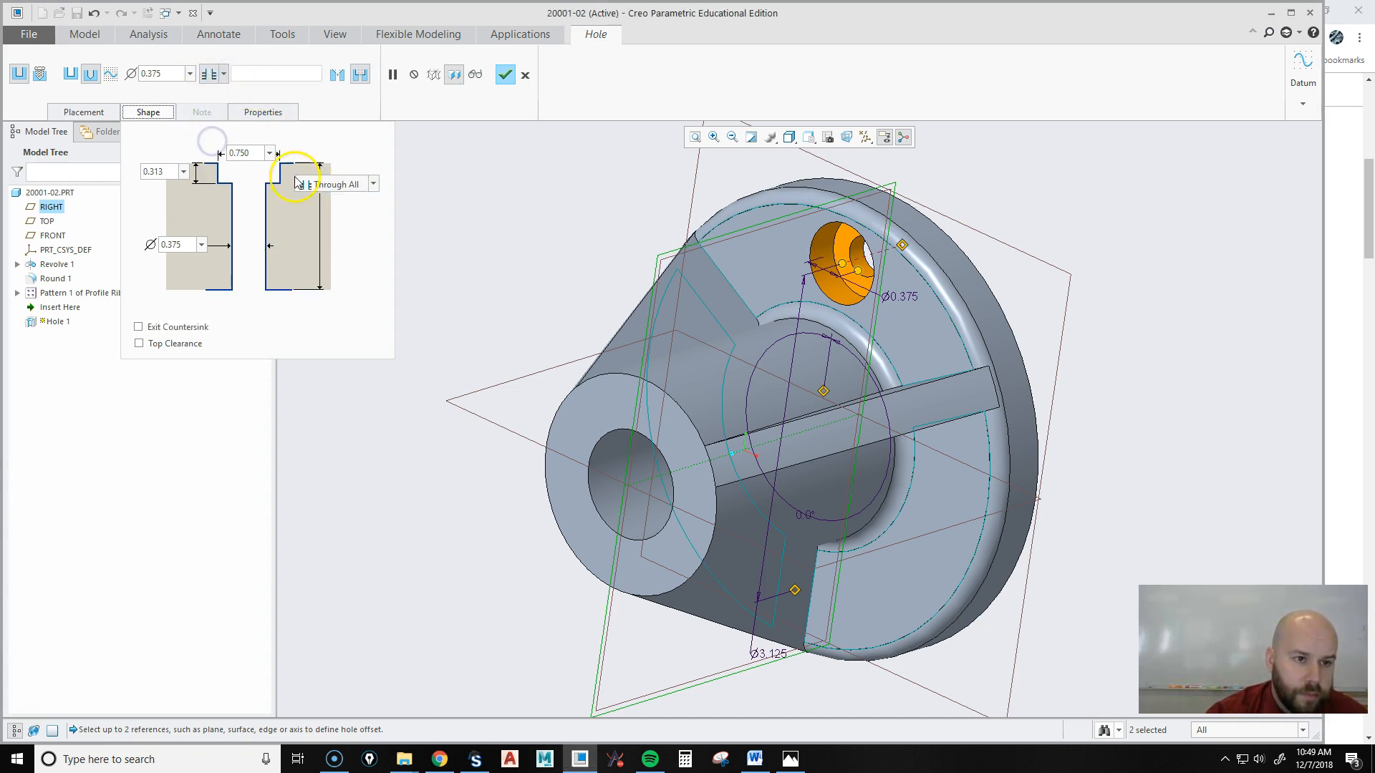
left_click(232, 153)
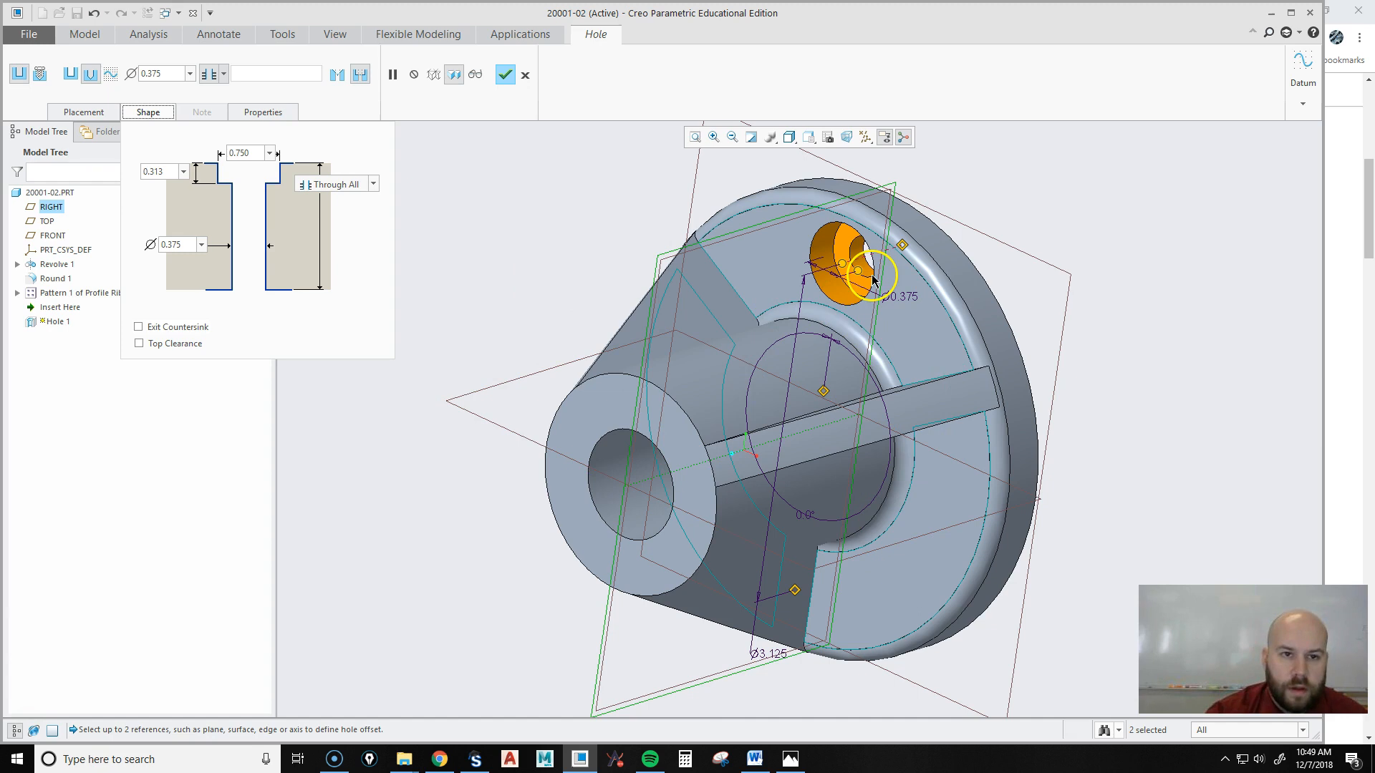
middle_click(546, 280)
Start an Axis pattern of the counterbored hole about the hub's central axis.
left_click(53, 308)
right_click(54, 309)
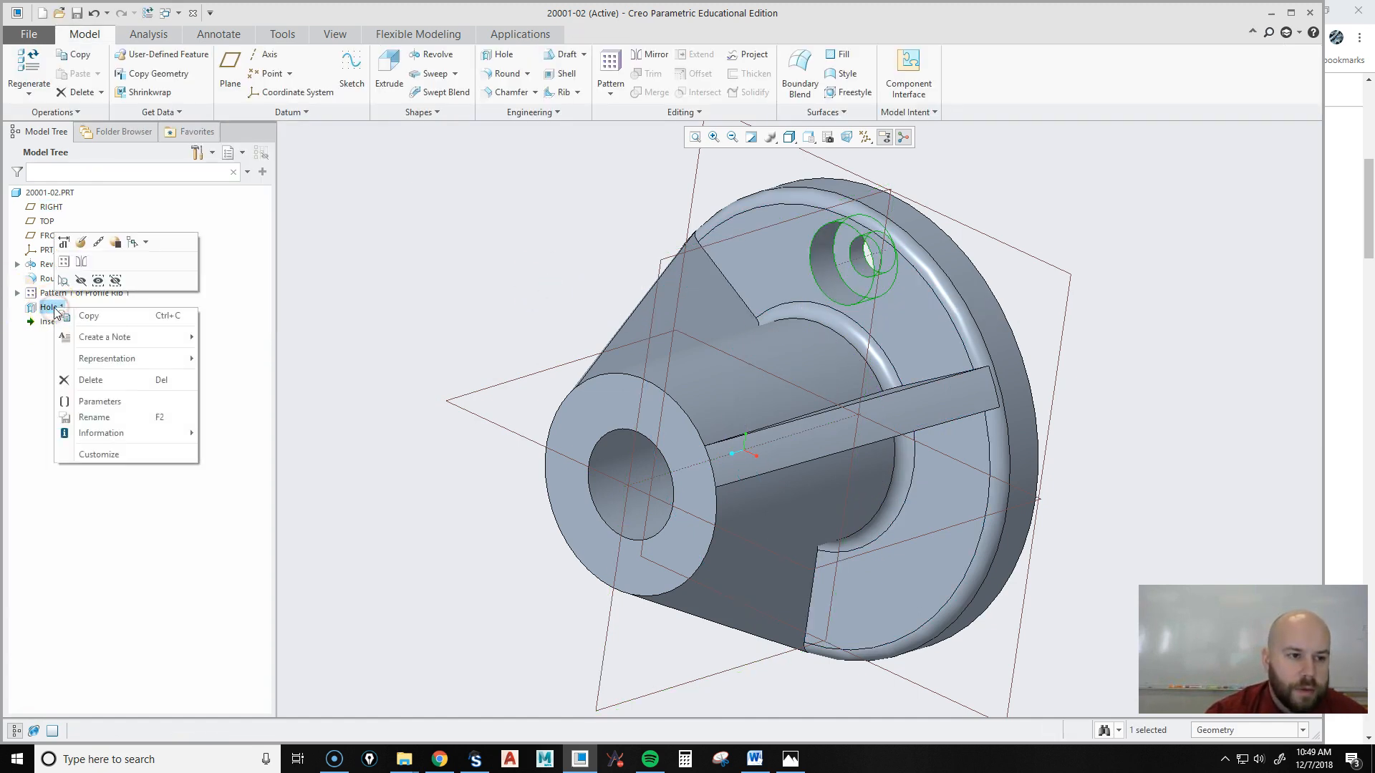
left_click(64, 261)
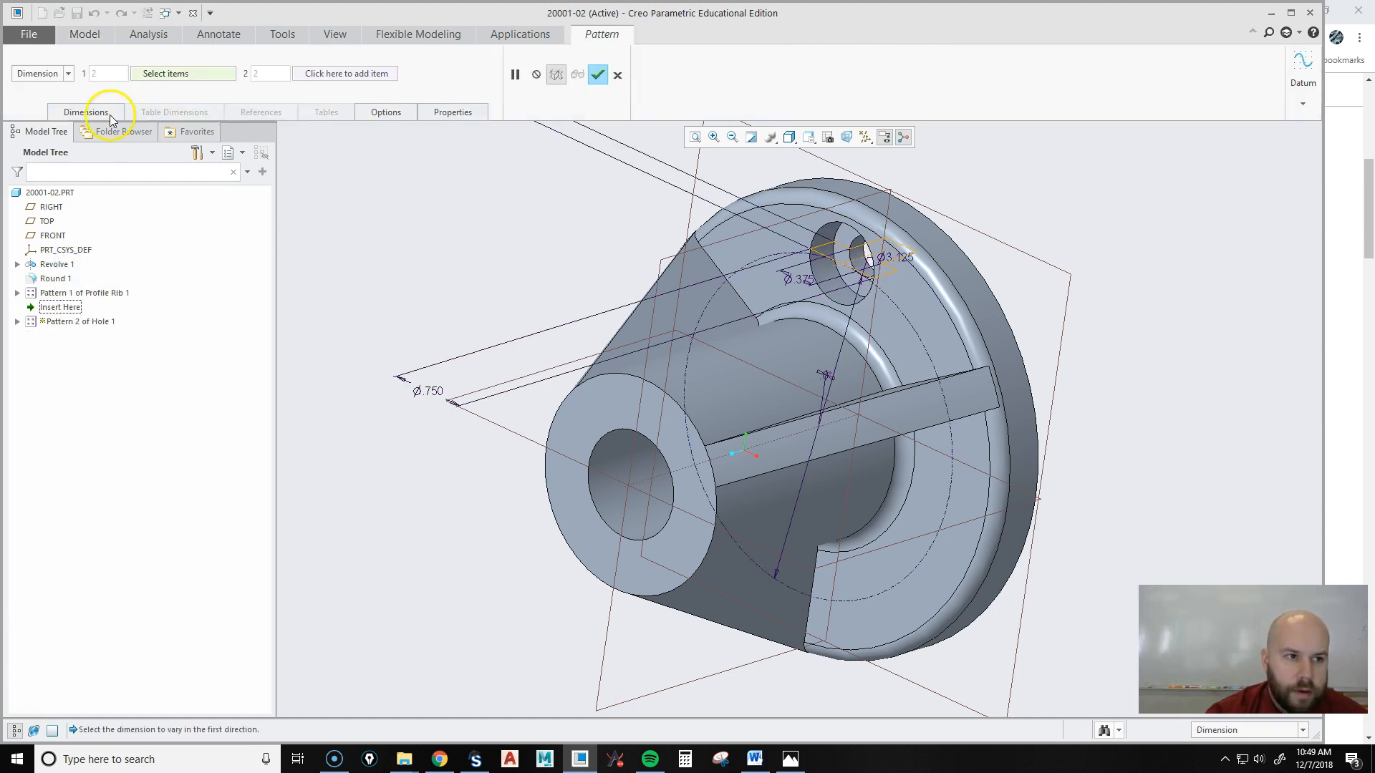
left_click(44, 73)
left_click(41, 111)
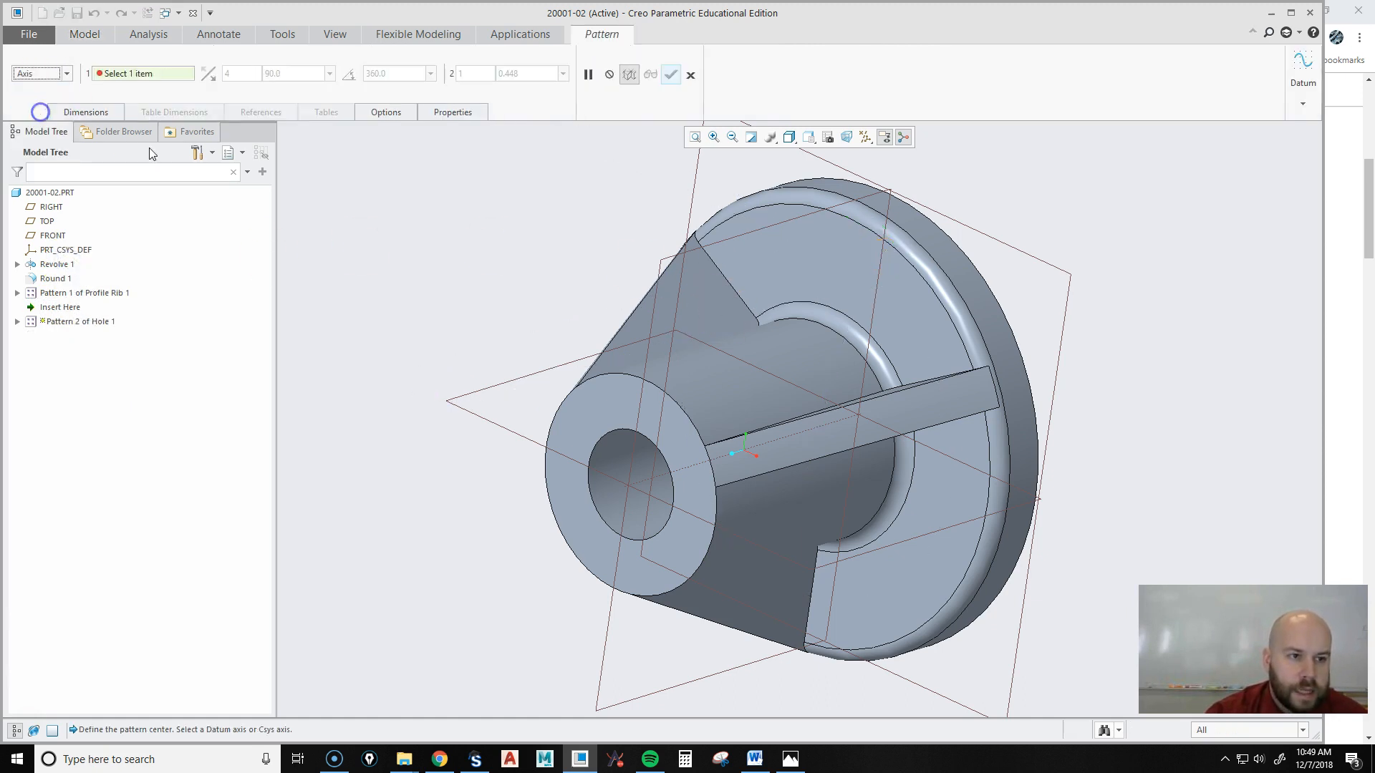
left_click(678, 470)
Set the hole pattern to 3 members spaced equally over 360 degrees and complete it.
double_click(241, 74)
type("3")
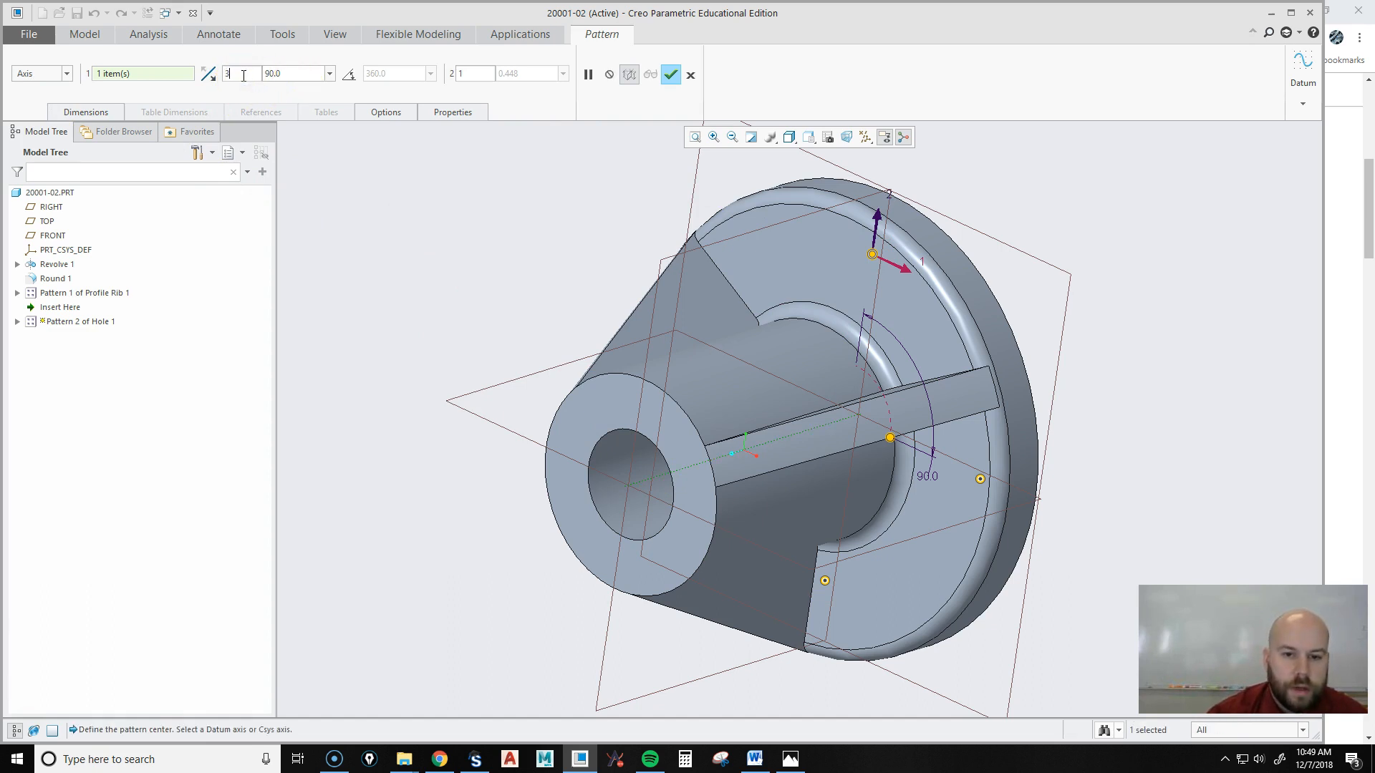
left_click(346, 75)
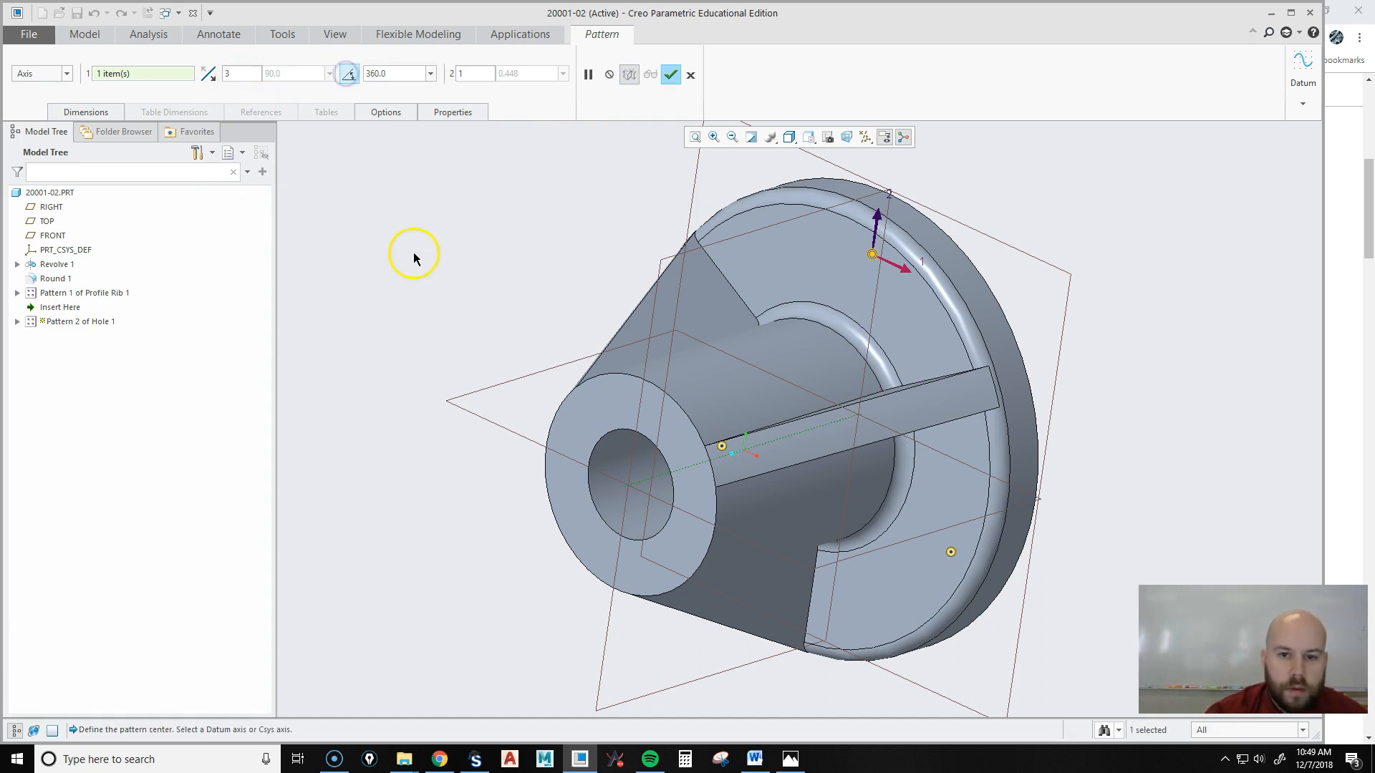
middle_click(427, 246)
middle_click_drag(752, 313, 967, 378)
left_click(410, 283)
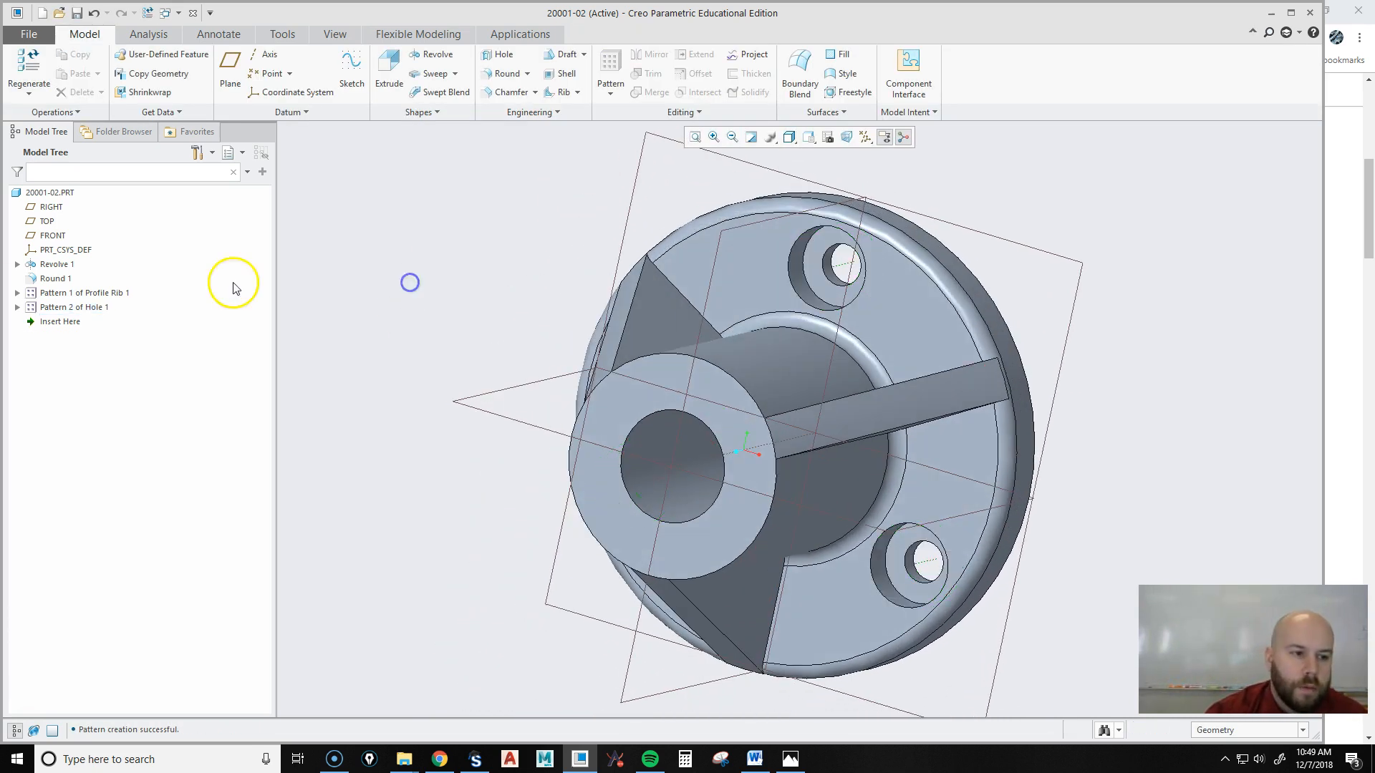
Redefine the first hole of the pattern and try a placement angle of 180 degrees.
left_click(18, 307)
right_click(65, 321)
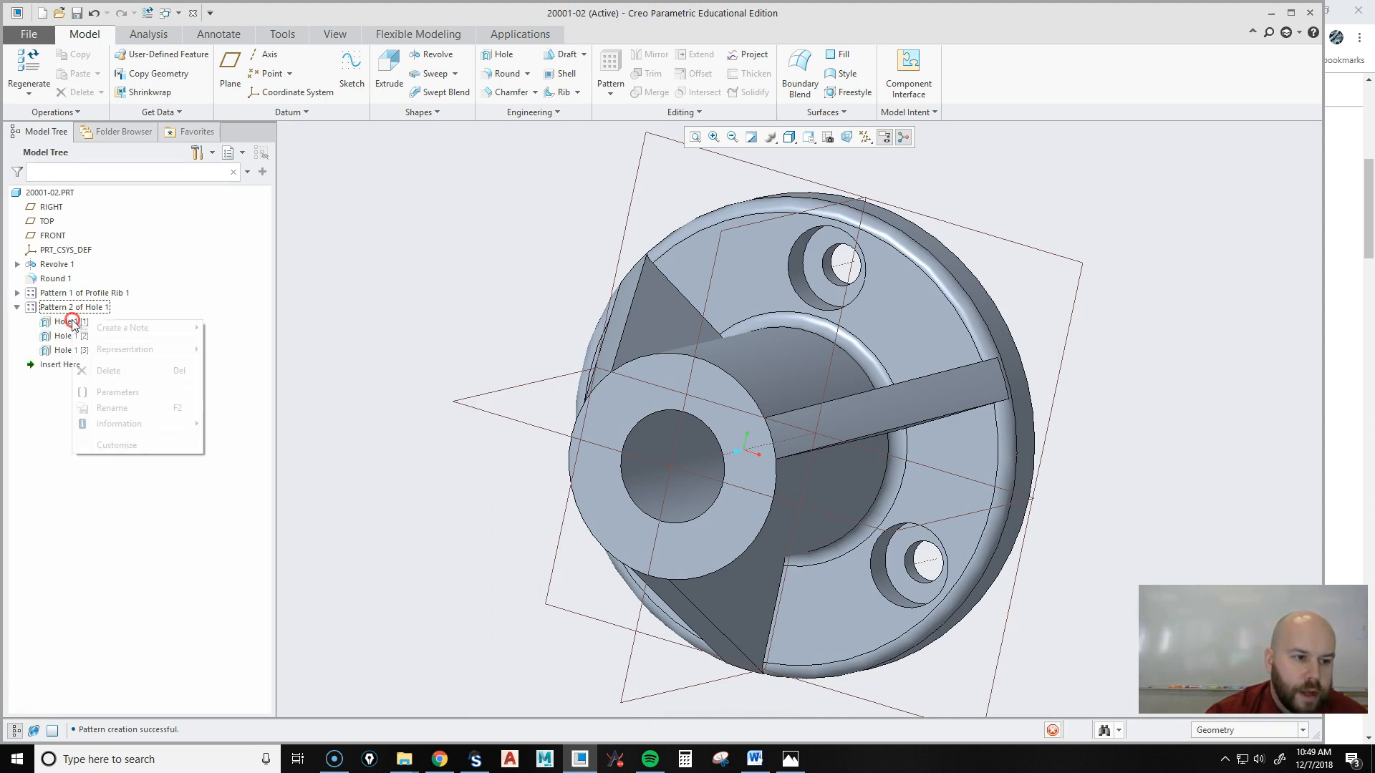
left_click(99, 274)
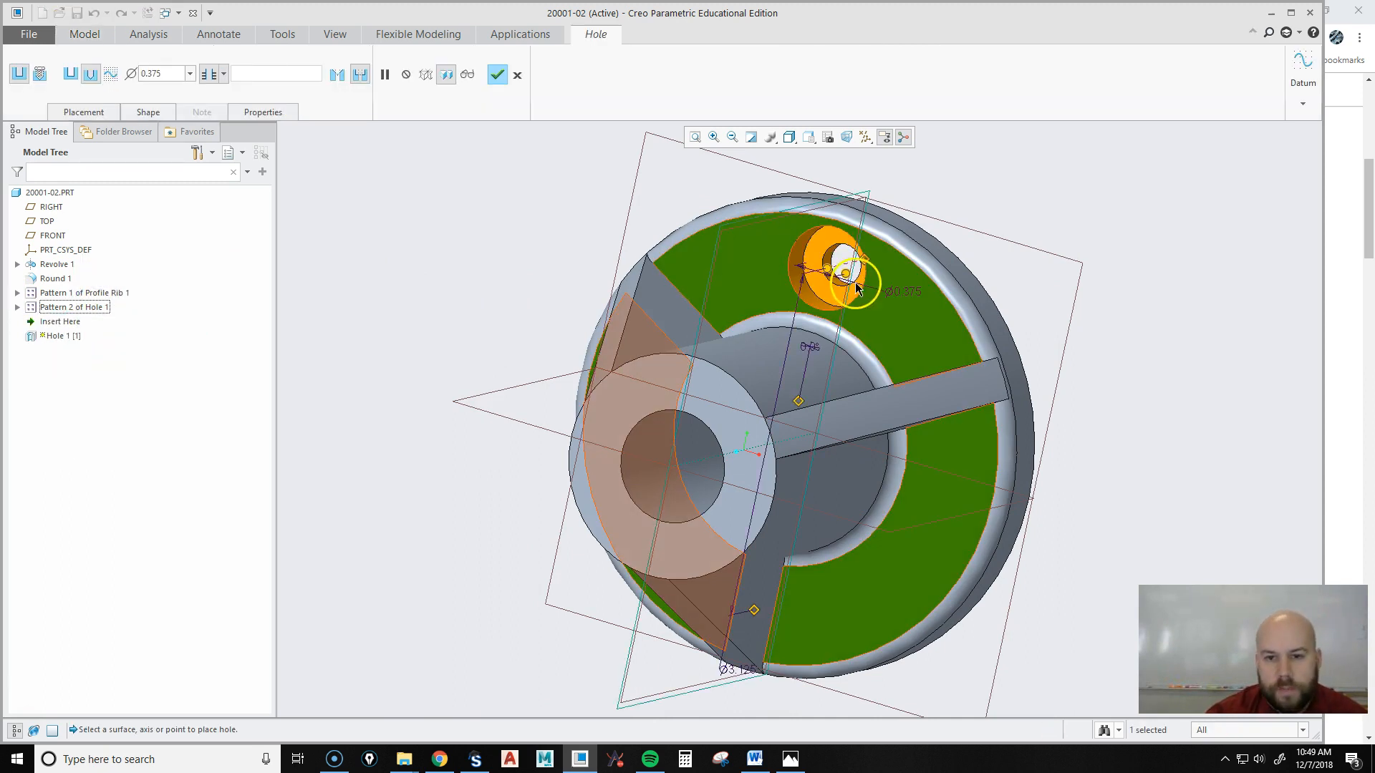
left_click(83, 113)
left_click(155, 162)
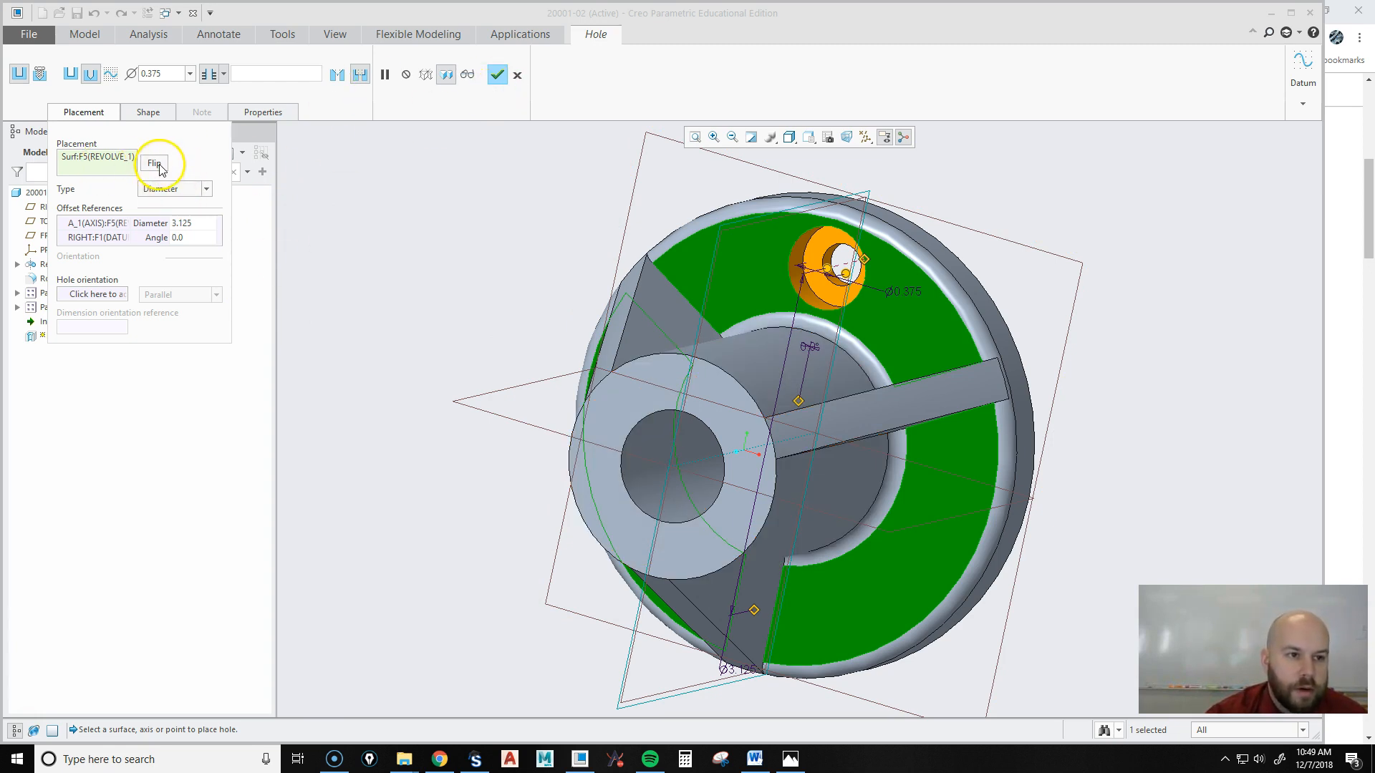
left_click(194, 237)
type("180")
key("Return")
Restore the hole's placement angle to 0 degrees and complete the redefinition.
left_click(212, 239)
type("0")
key("Return")
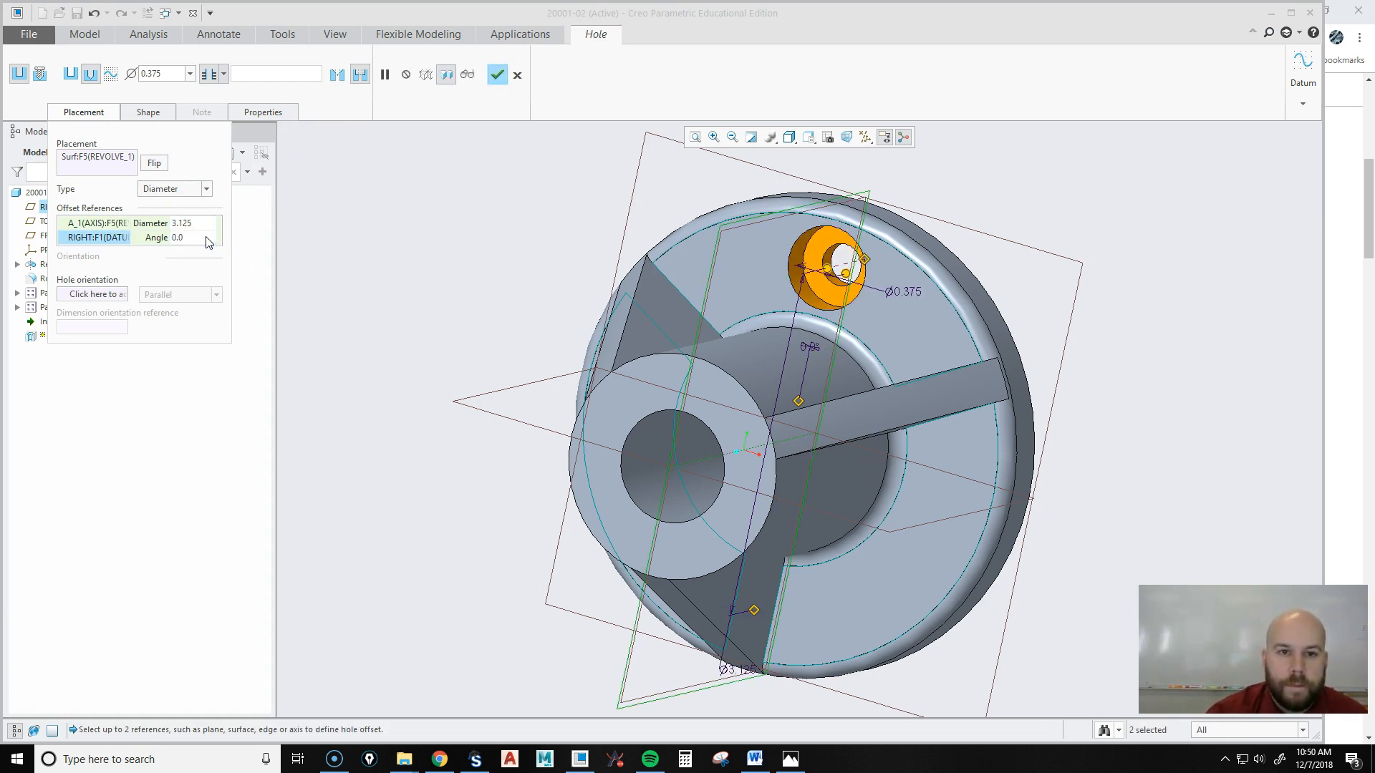
middle_click(380, 289)
middle_click_drag(780, 347, 852, 374)
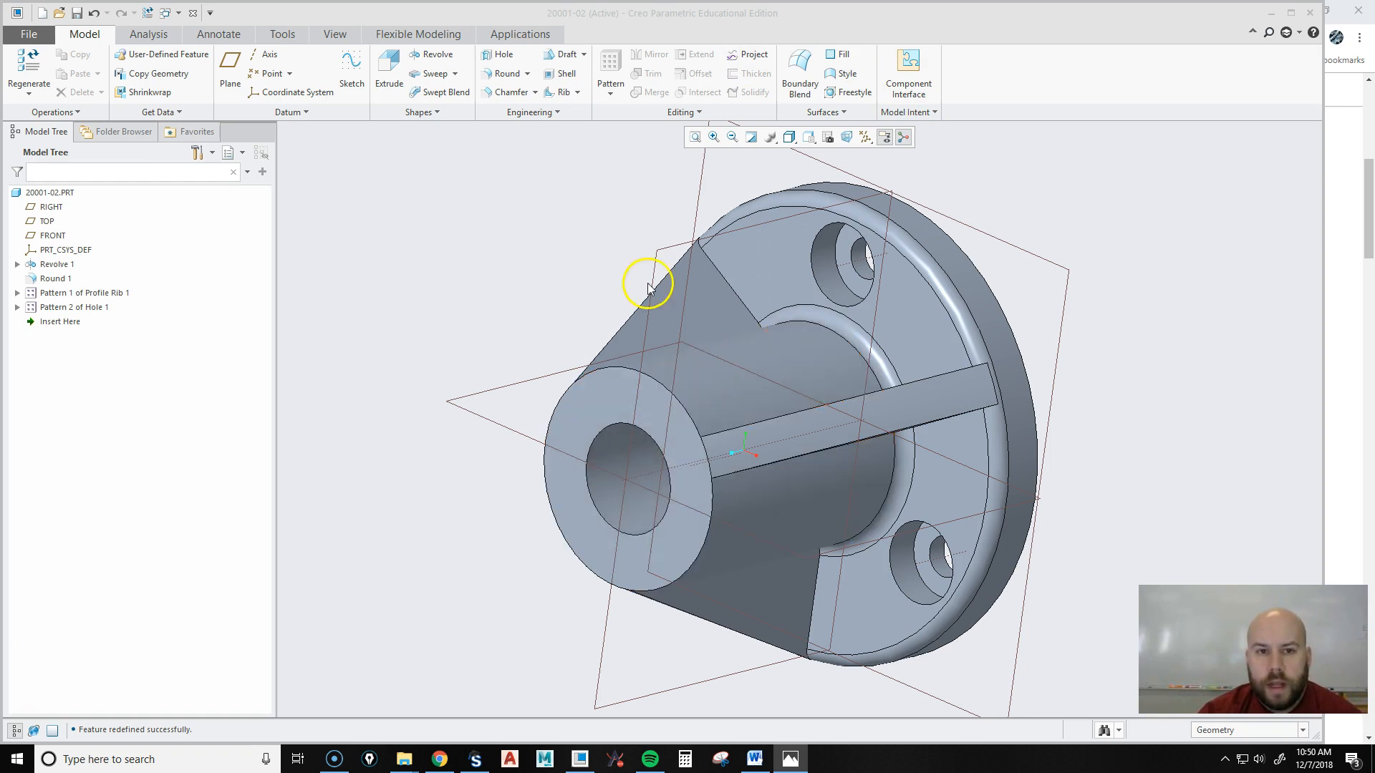
Start another Hole and place it on the hub's outer cylindrical surface.
left_click(501, 57)
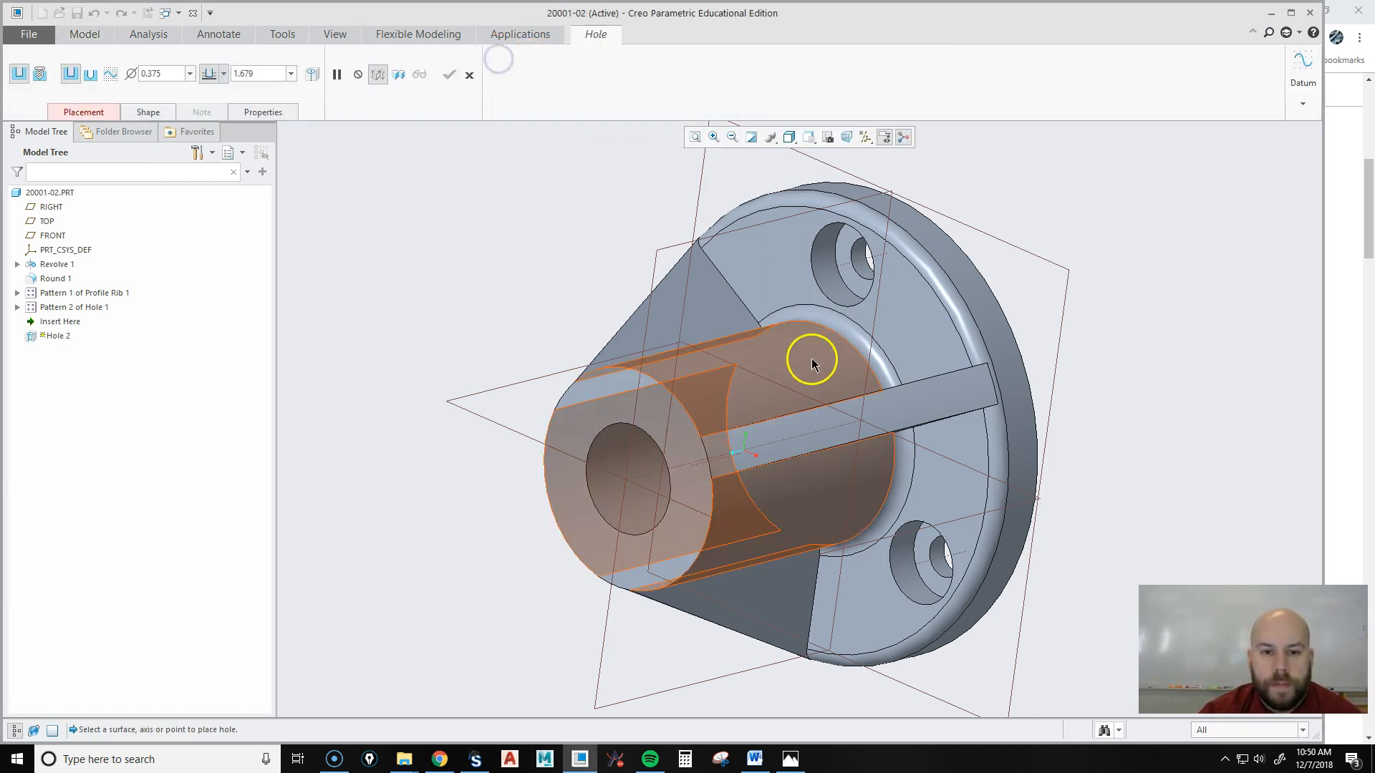
left_click(730, 354)
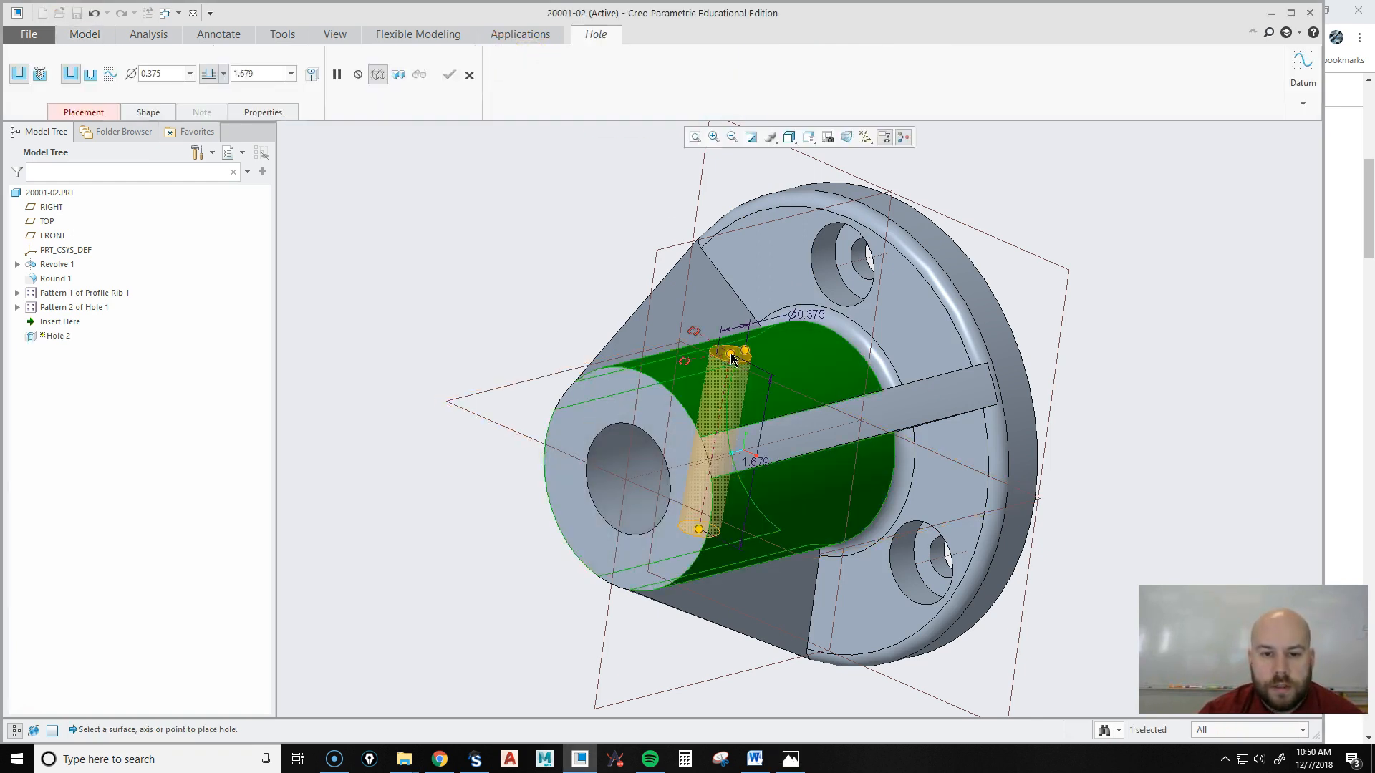
mouse_move(789, 358)
middle_mouse_down()
mouse_move(888, 361)
mouse_move(781, 368)
middle_mouse_up()
double_click(161, 75)
left_click(570, 277)
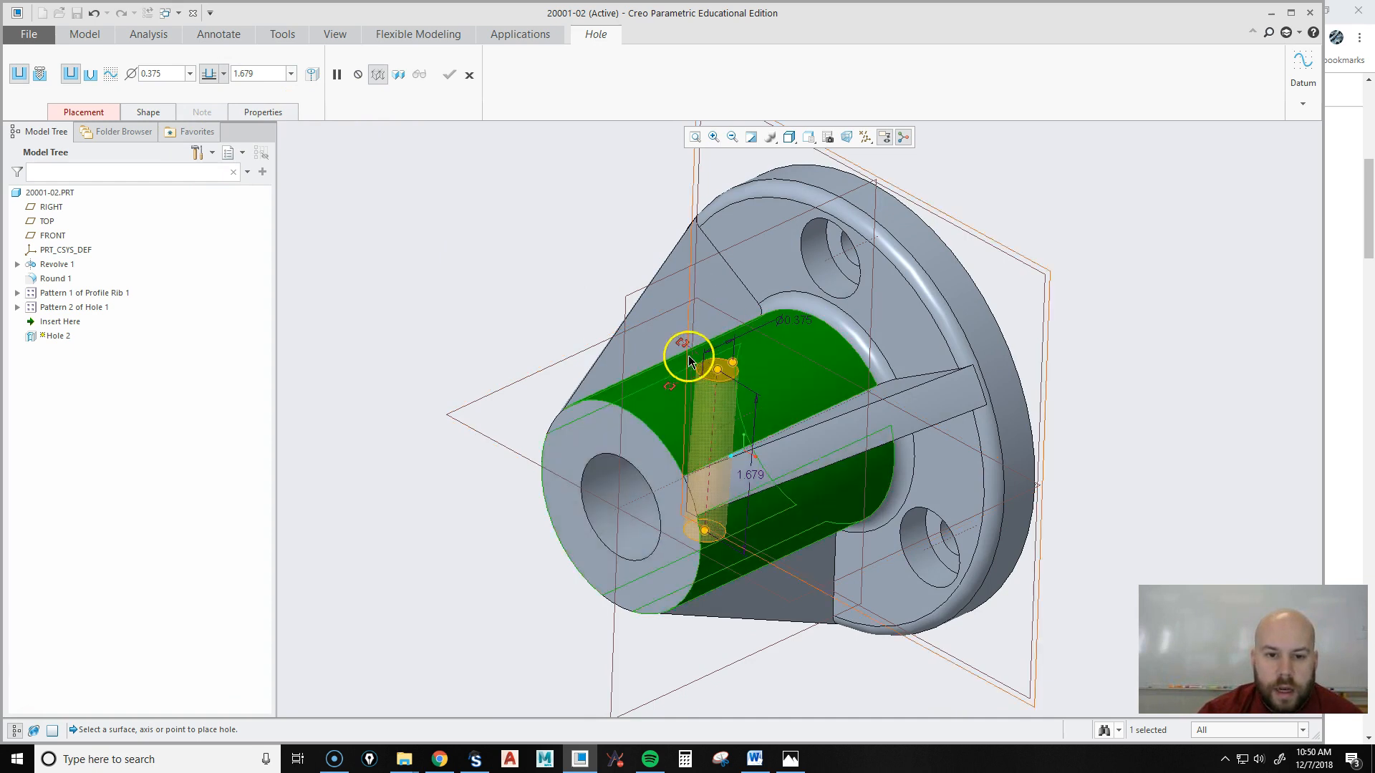
Try attaching the new hole's offset handle to the hub's front end, and release that reference.
left_click_drag(684, 347, 586, 441)
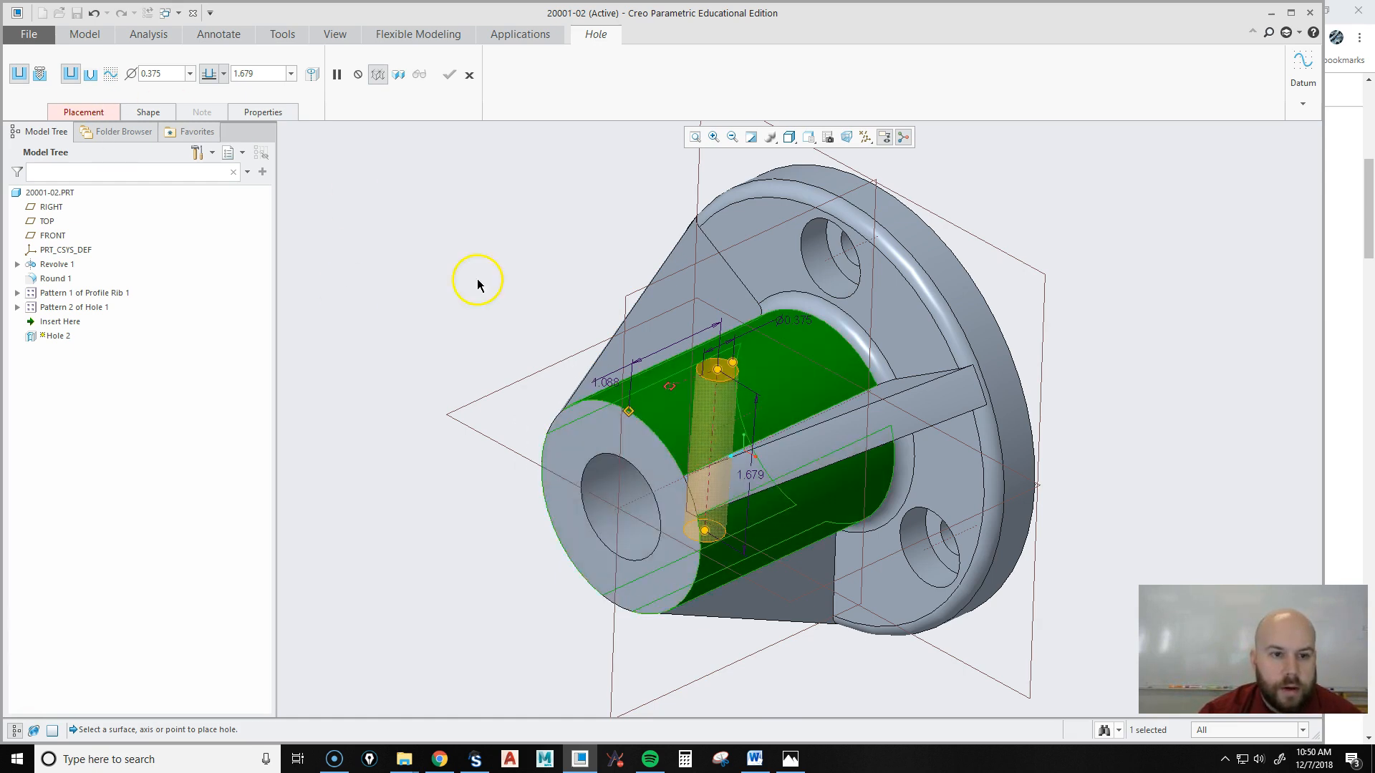
left_click_drag(628, 413, 540, 242)
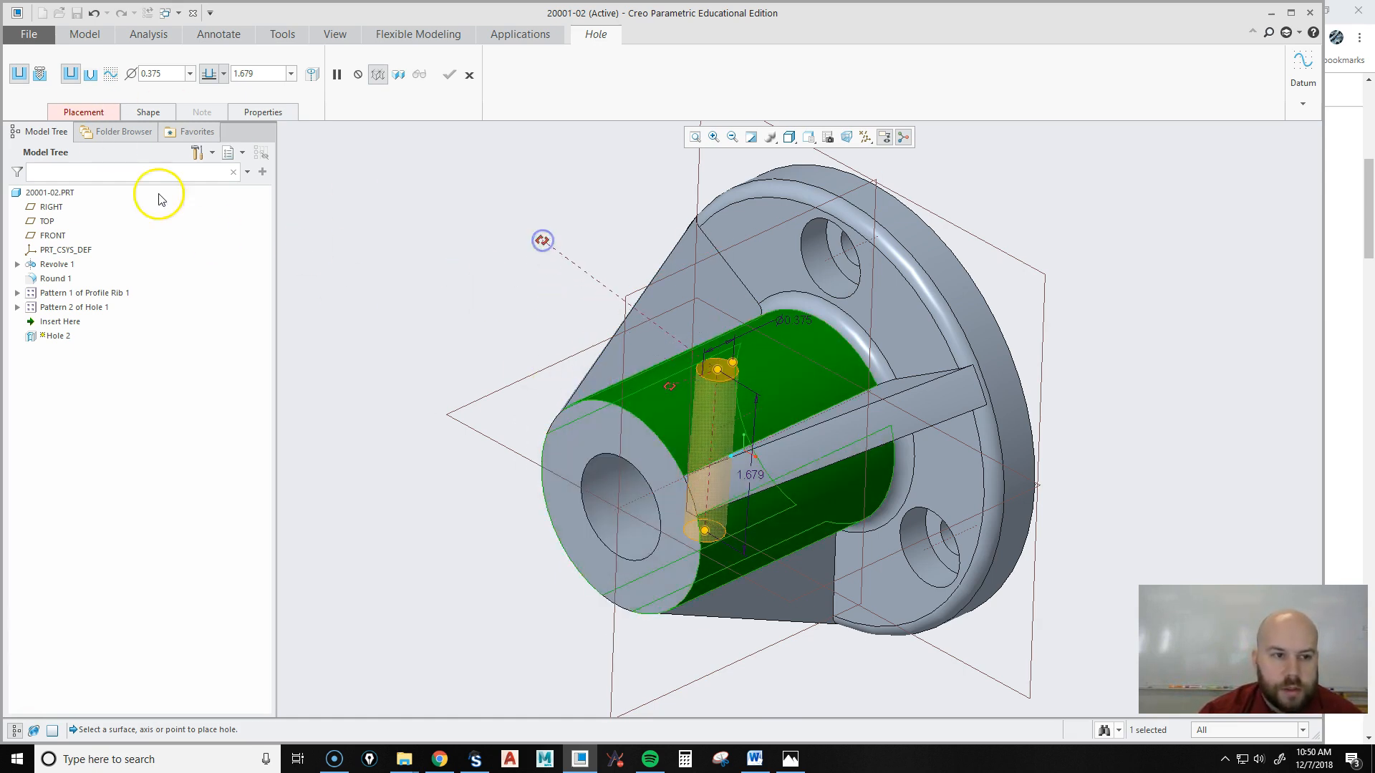
Reference the radial hole's offsets to the hub's front end face and the RIGHT datum plane.
left_click(93, 107)
left_click(99, 225)
left_click(83, 112)
left_click(82, 111)
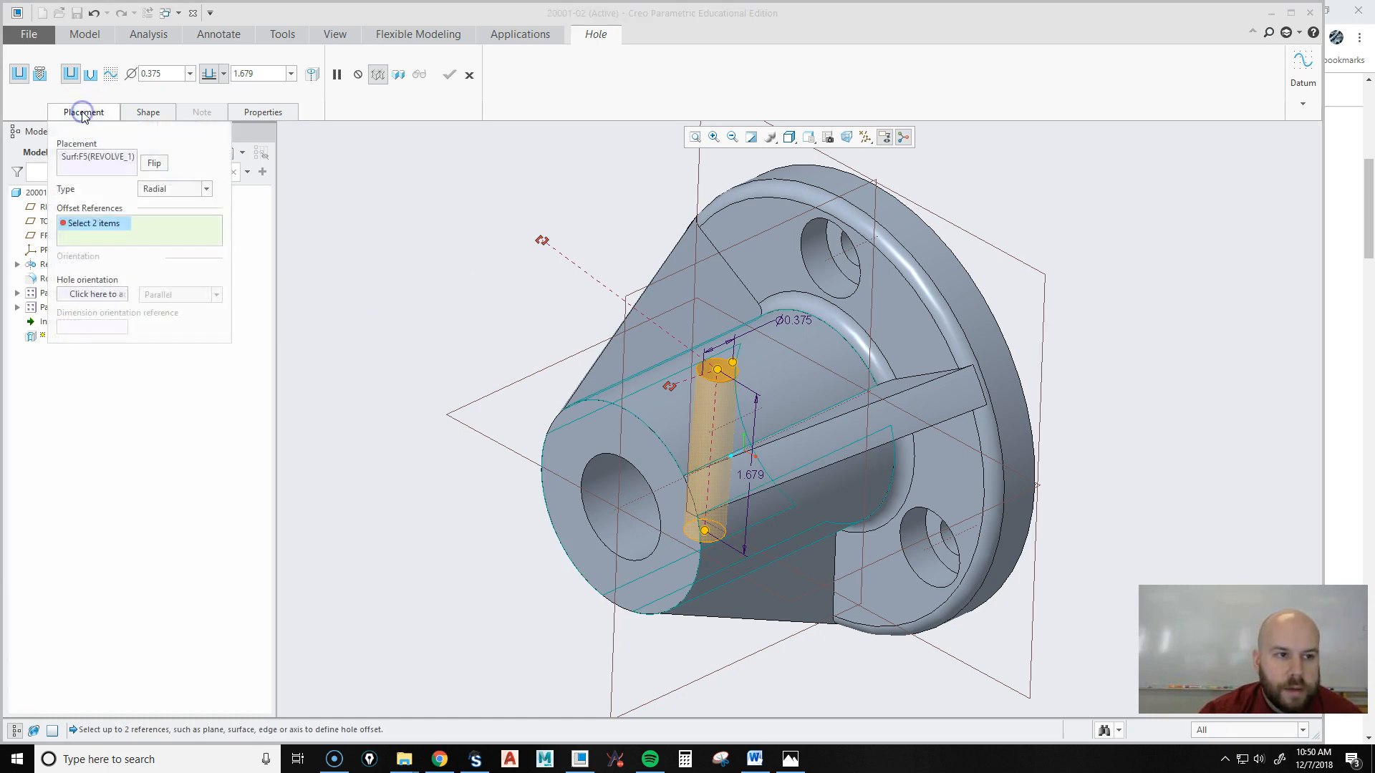
left_click(99, 226)
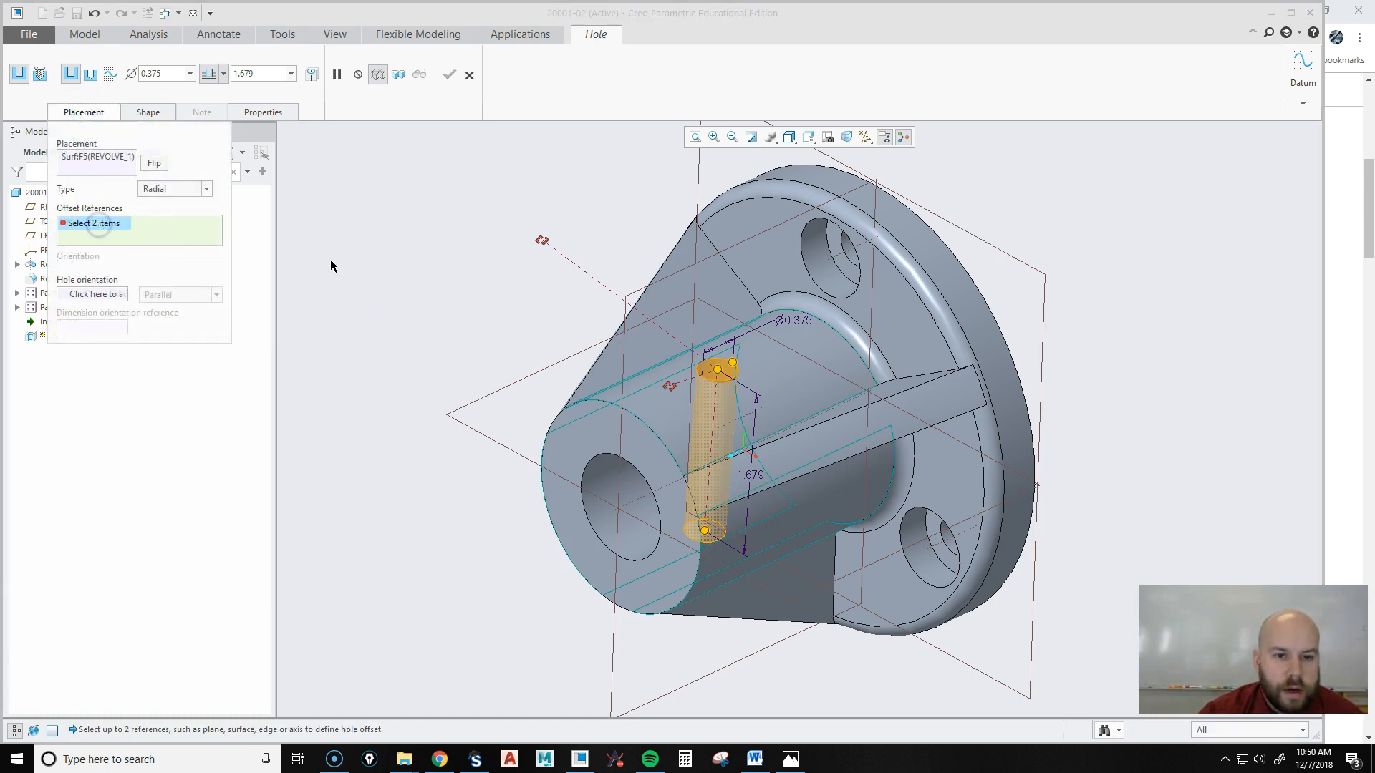
left_click(602, 435)
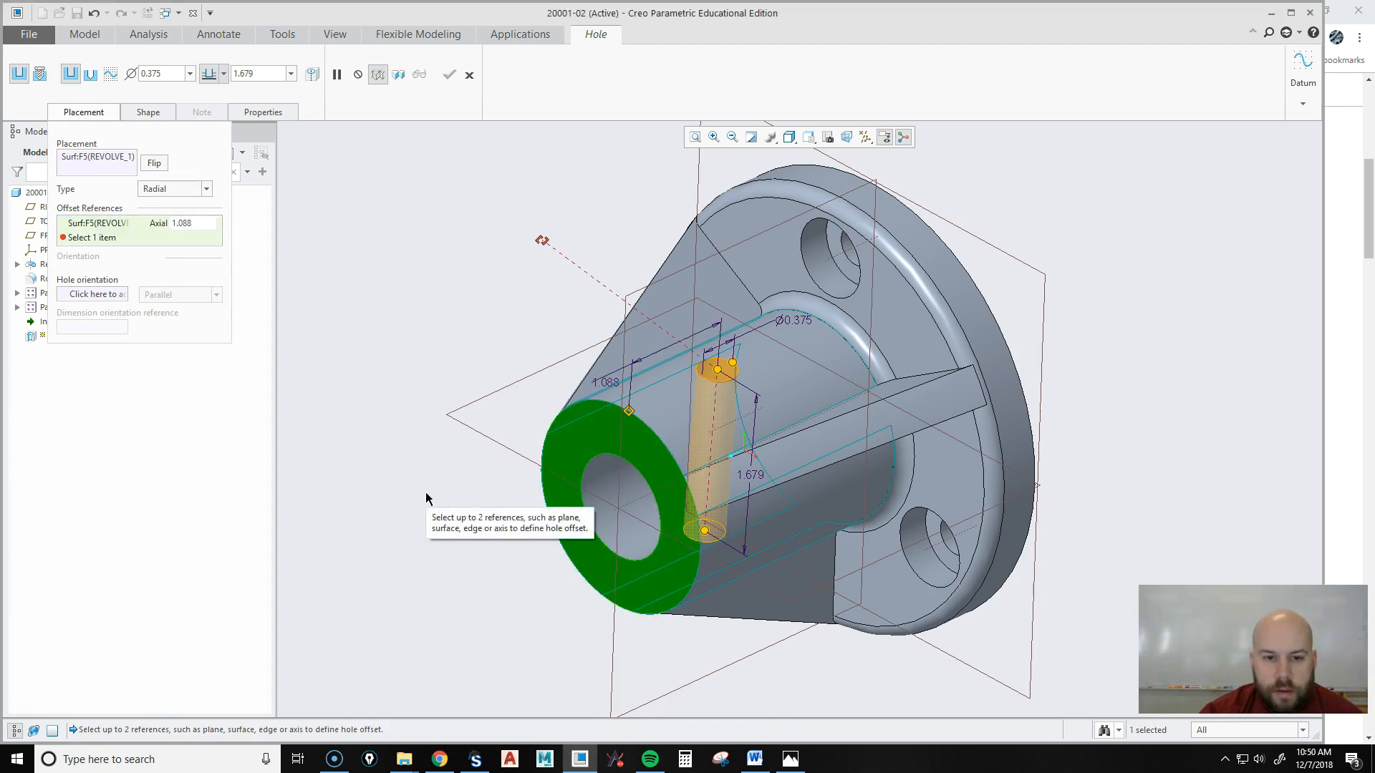
left_click(672, 283)
left_click(542, 244)
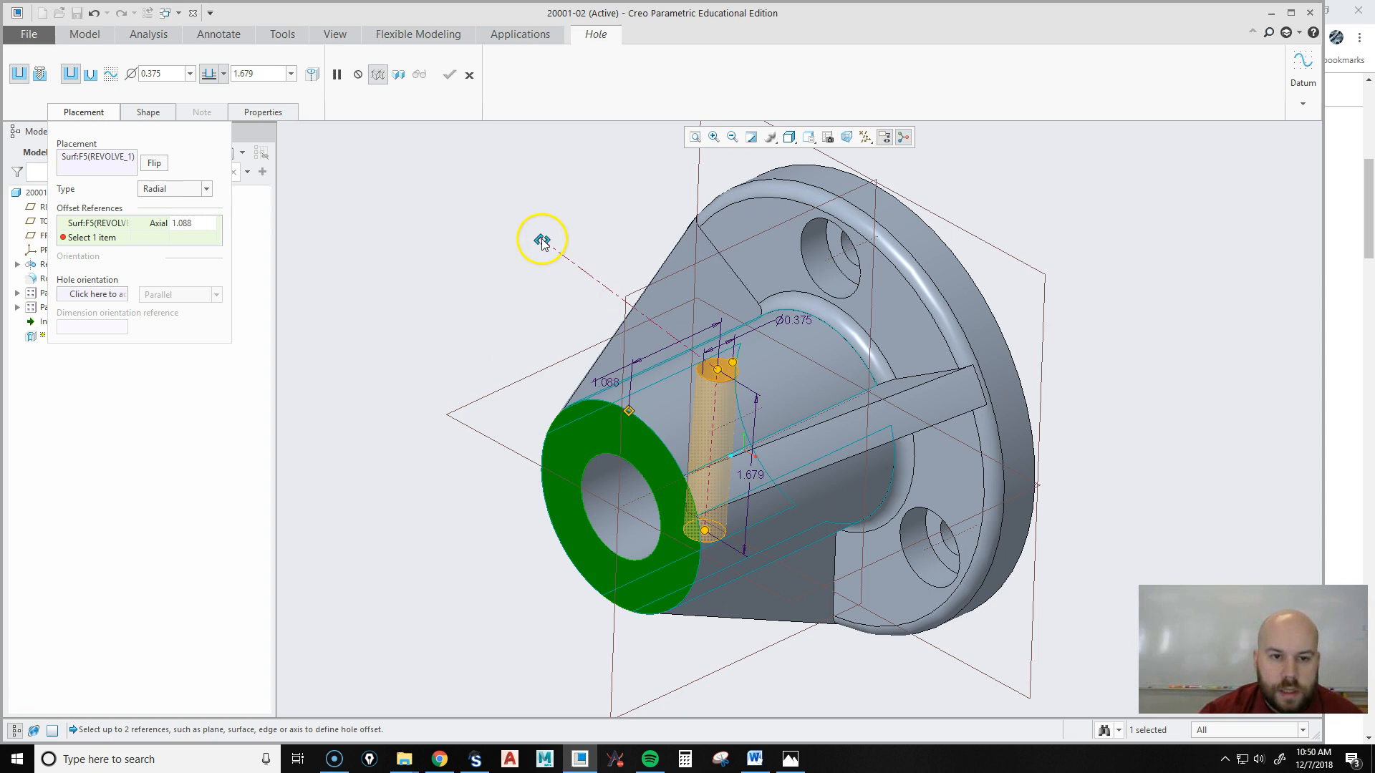
left_click(637, 293)
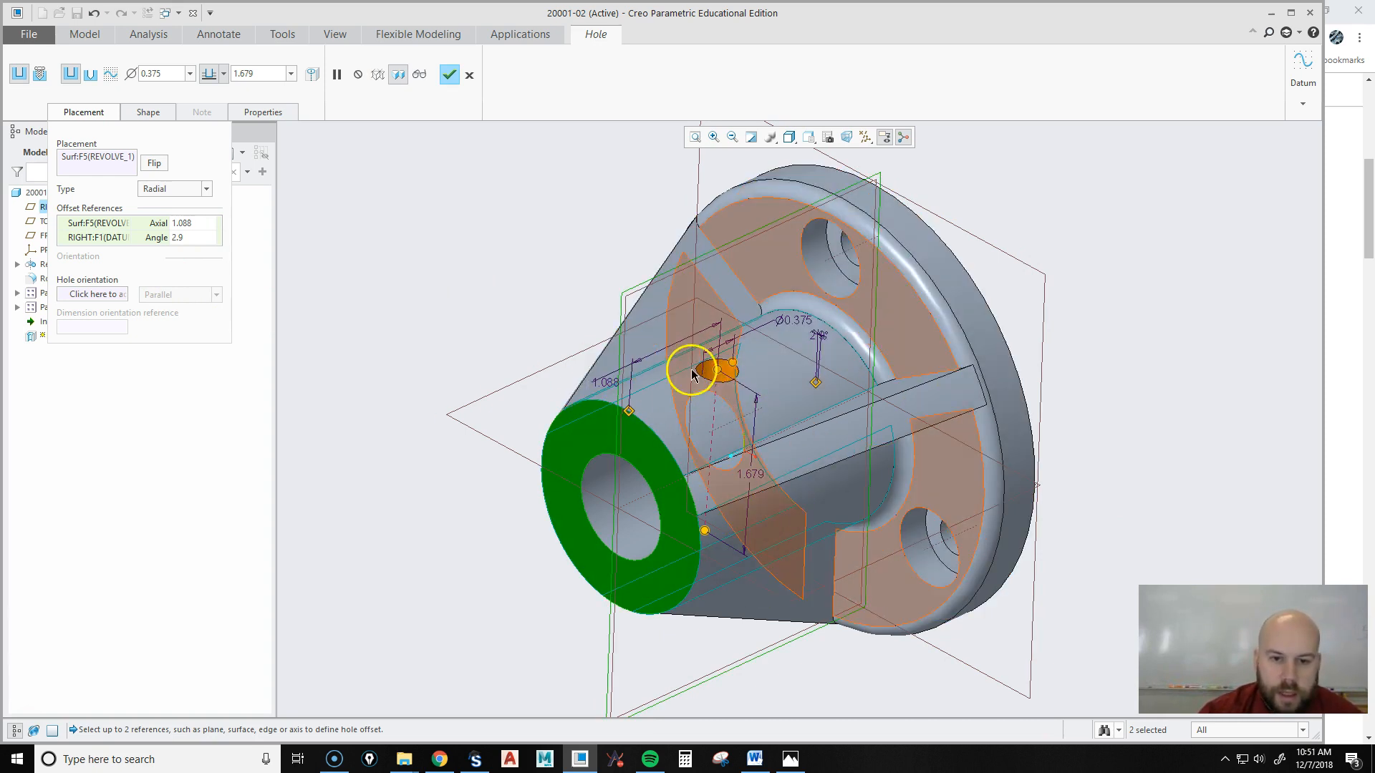
Set the hub hole's angle to 0 degrees and its axial offset from the front face to 1.25.
double_click(192, 236)
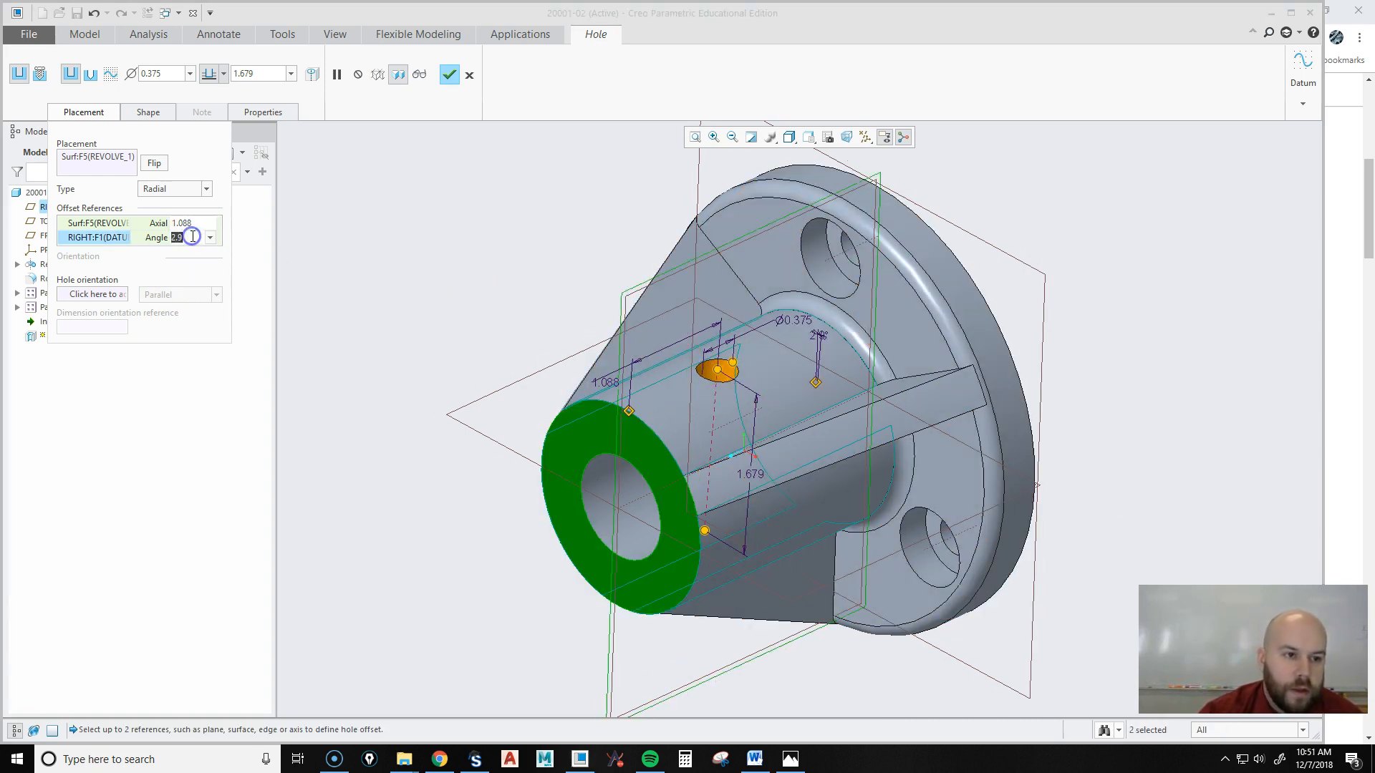
type("0")
key("Return")
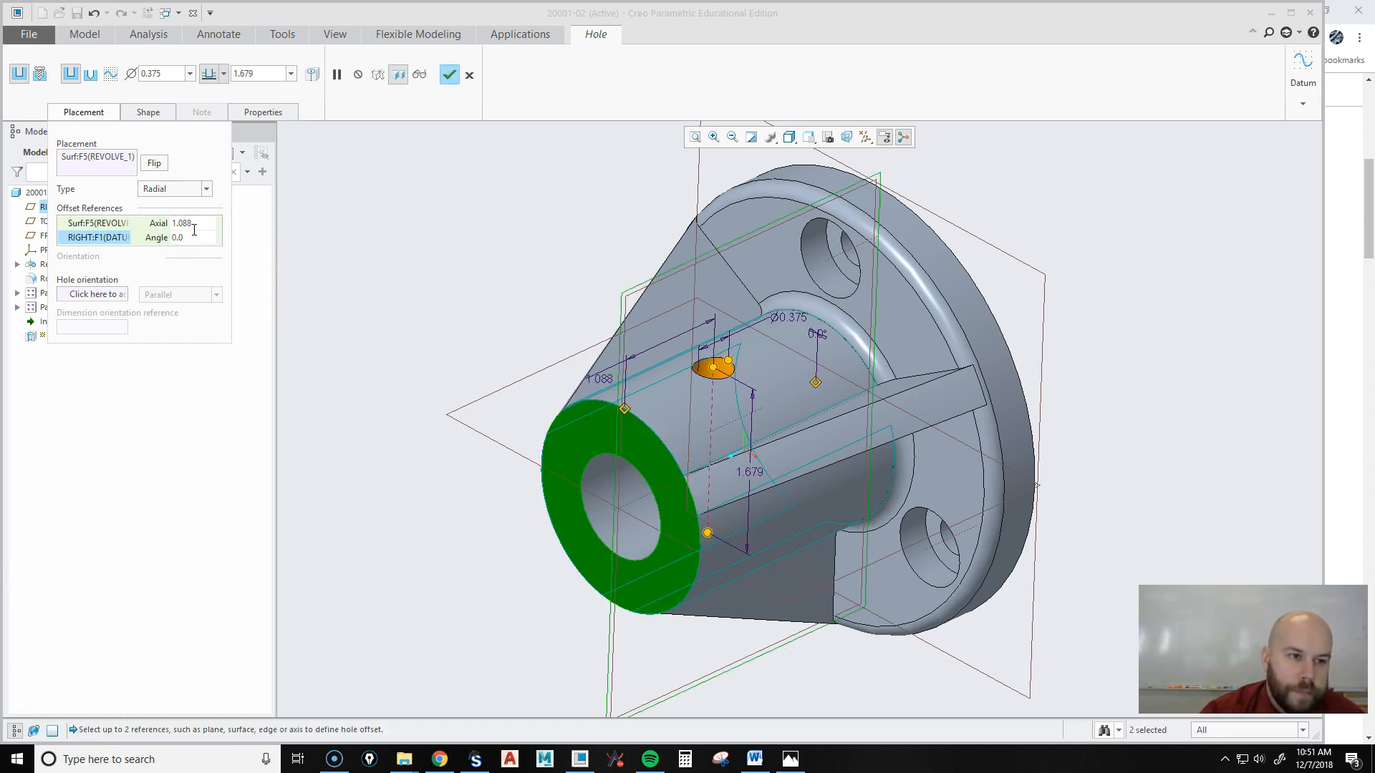
double_click(195, 224)
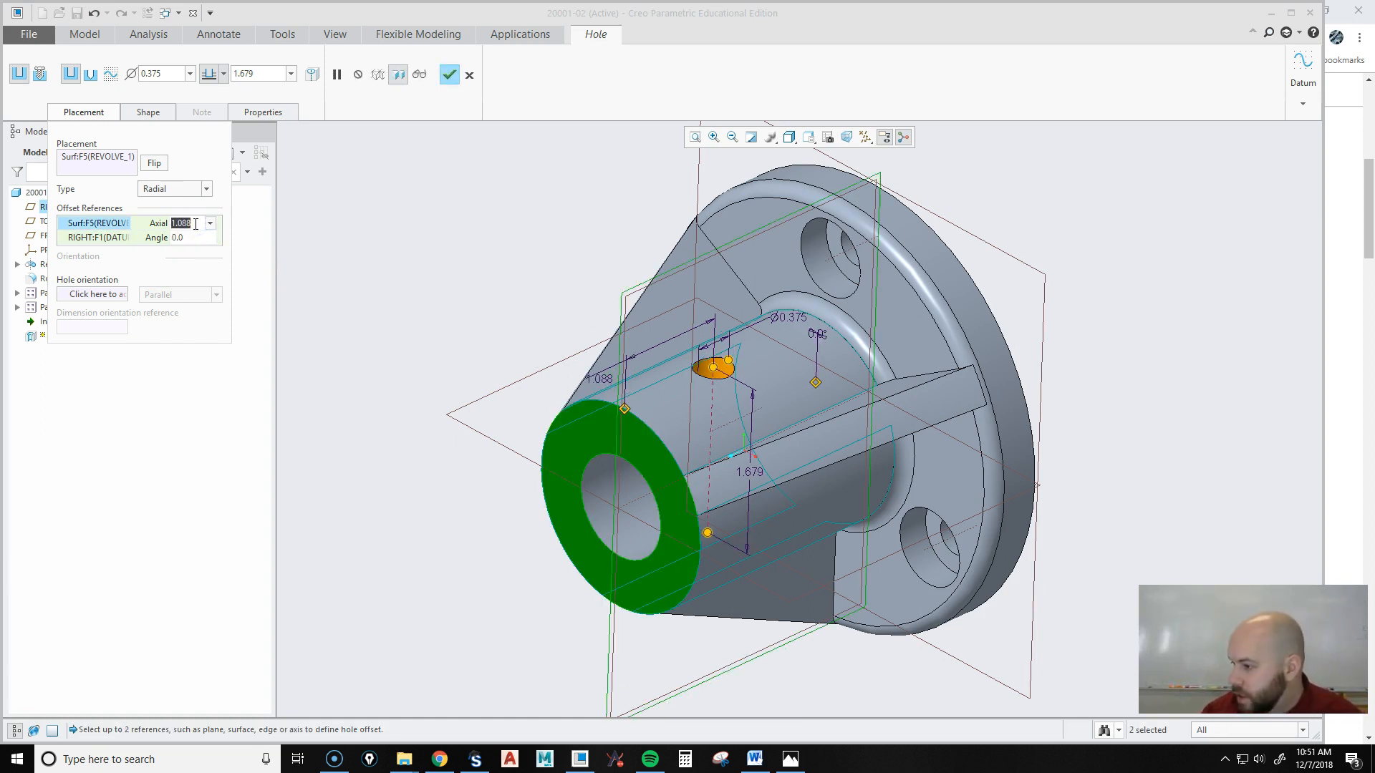
type("1.25")
key("Return")
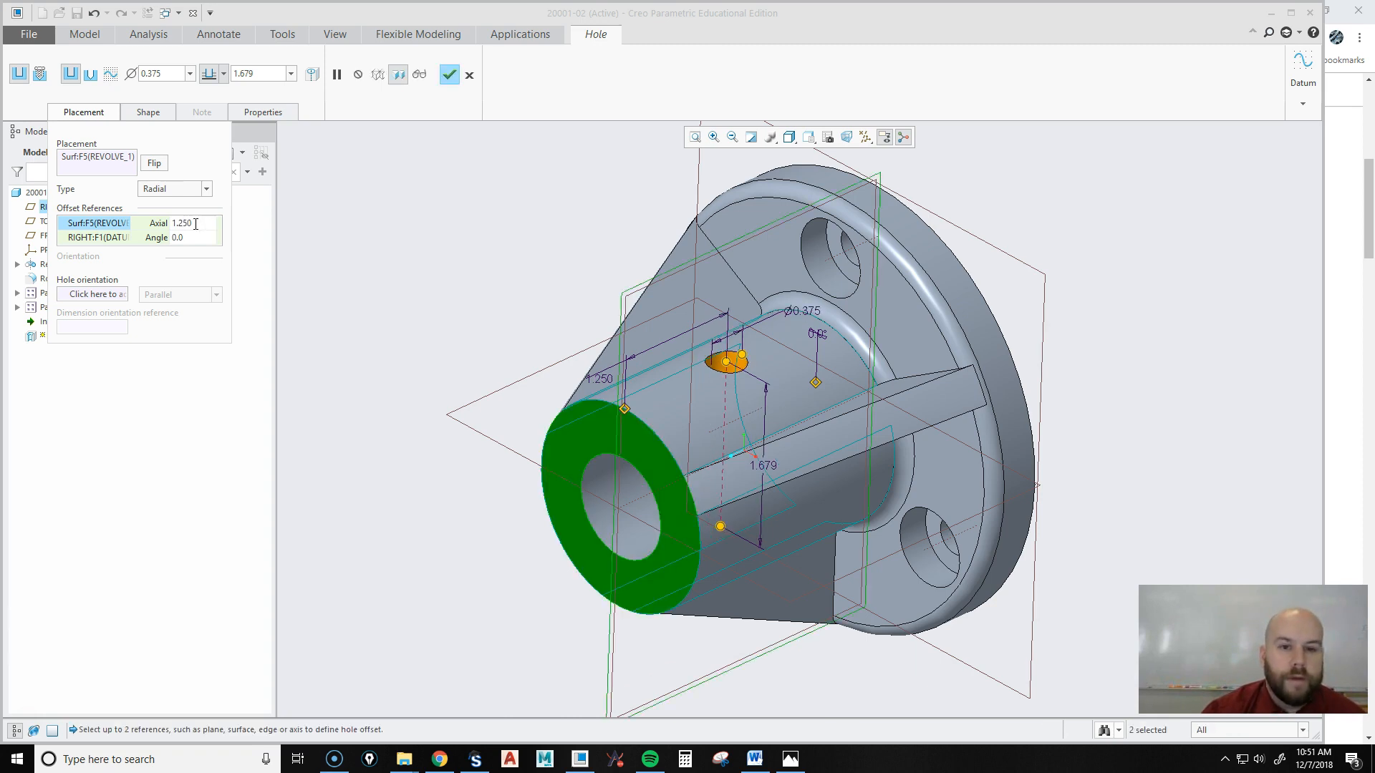
Set the hub hole's depth to reach the next surface and complete the hole.
left_click(224, 75)
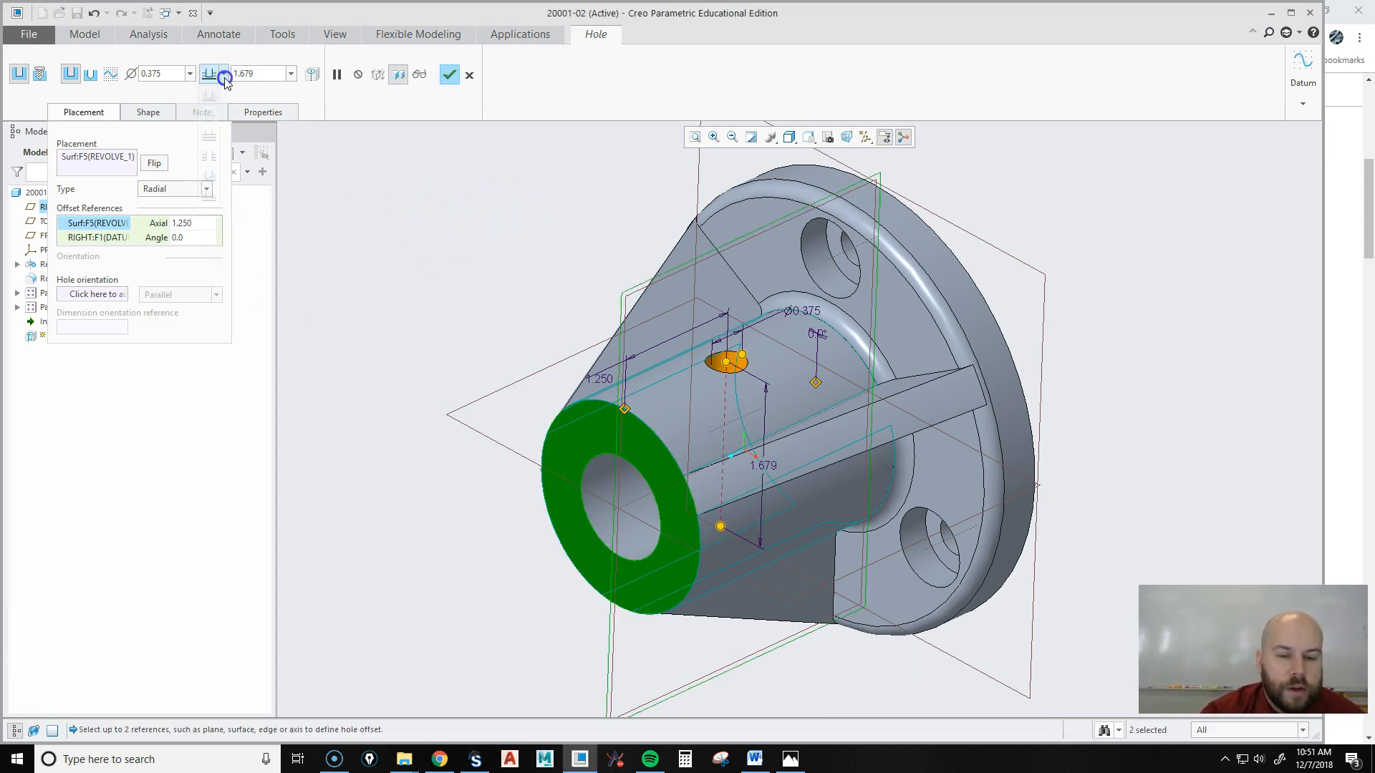
left_click(225, 77)
middle_click_drag(652, 343, 783, 308)
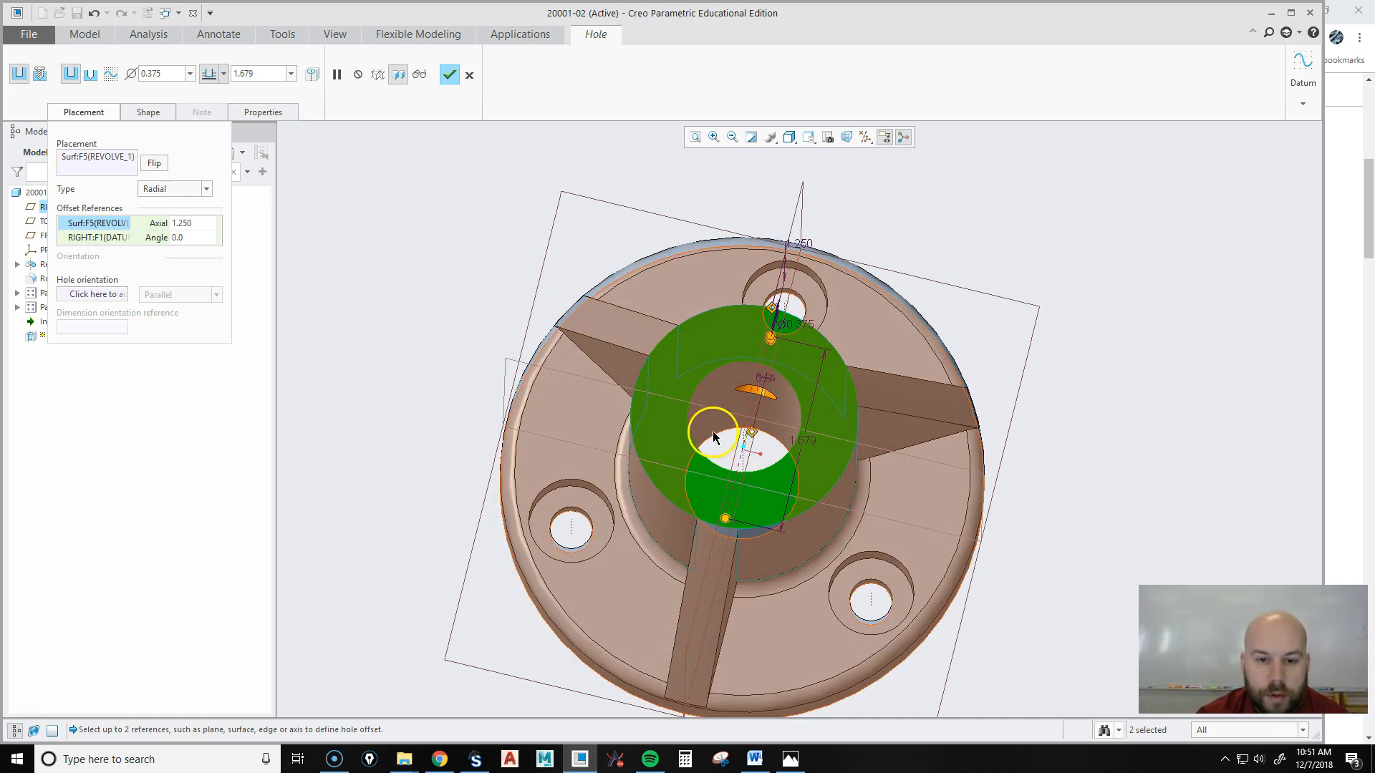
middle_click_drag(785, 448, 723, 512)
left_click(223, 73)
left_click(208, 137)
middle_click_drag(717, 494, 795, 430)
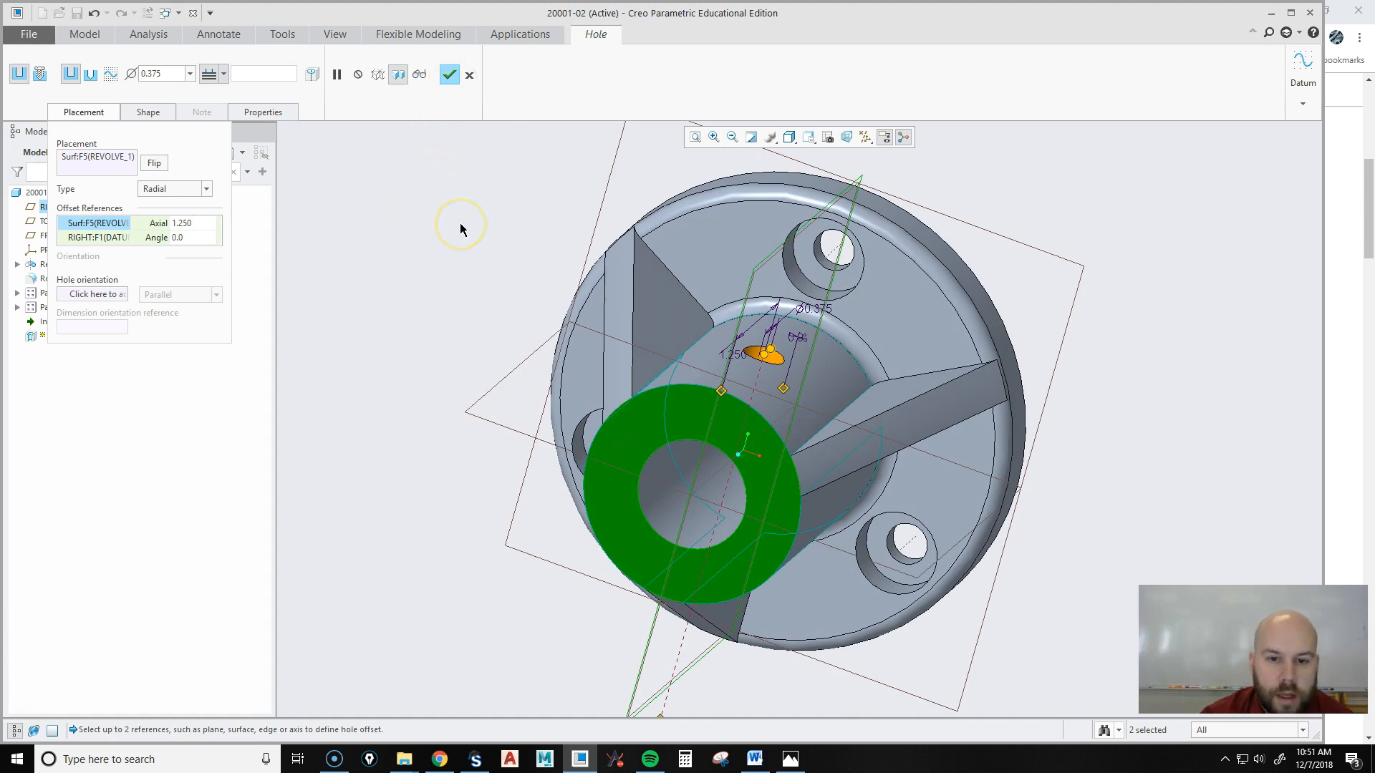
left_click(449, 74)
left_click(474, 273)
mouse_move(870, 415)
middle_mouse_down()
mouse_move(813, 454)
mouse_move(853, 411)
middle_mouse_up()
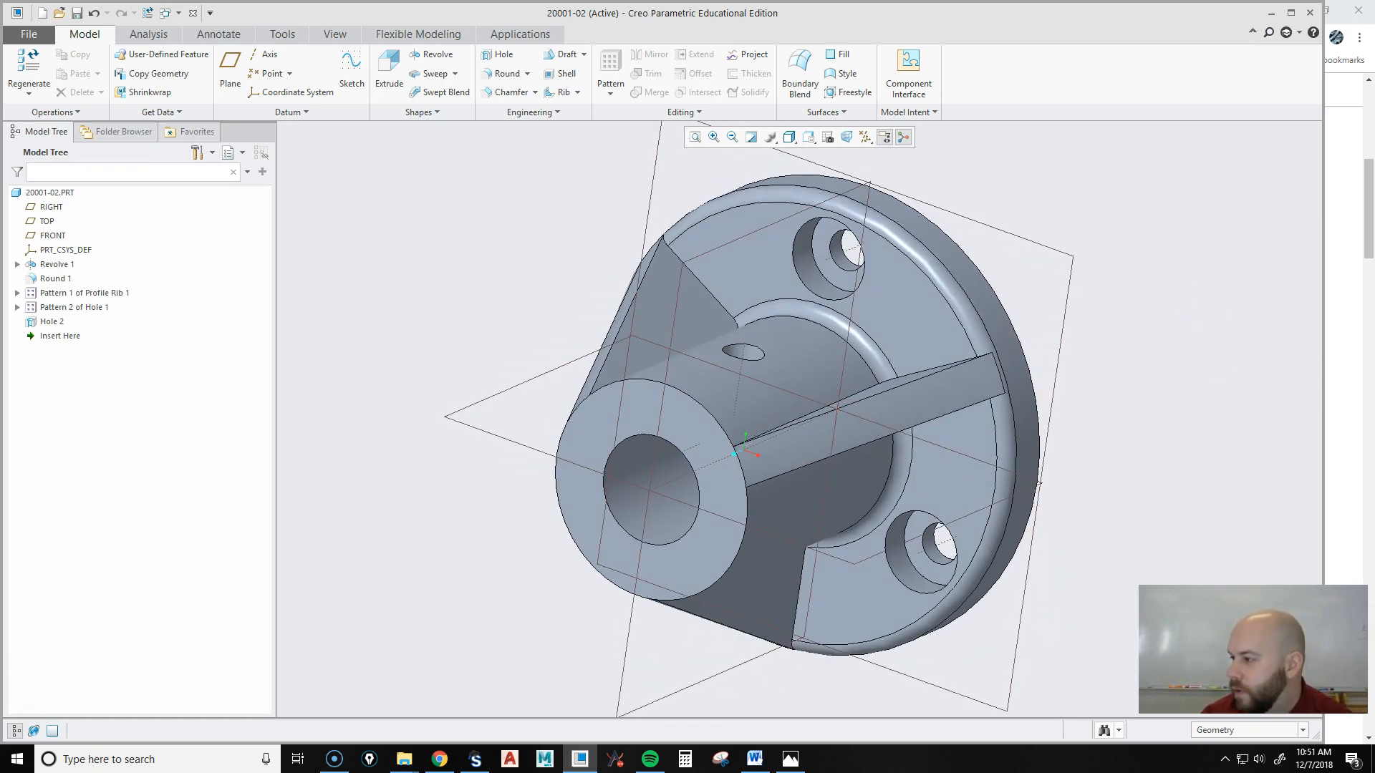
Start a Round and select both edges where the rib opposite the radial hole meets the hub.
left_click(497, 76)
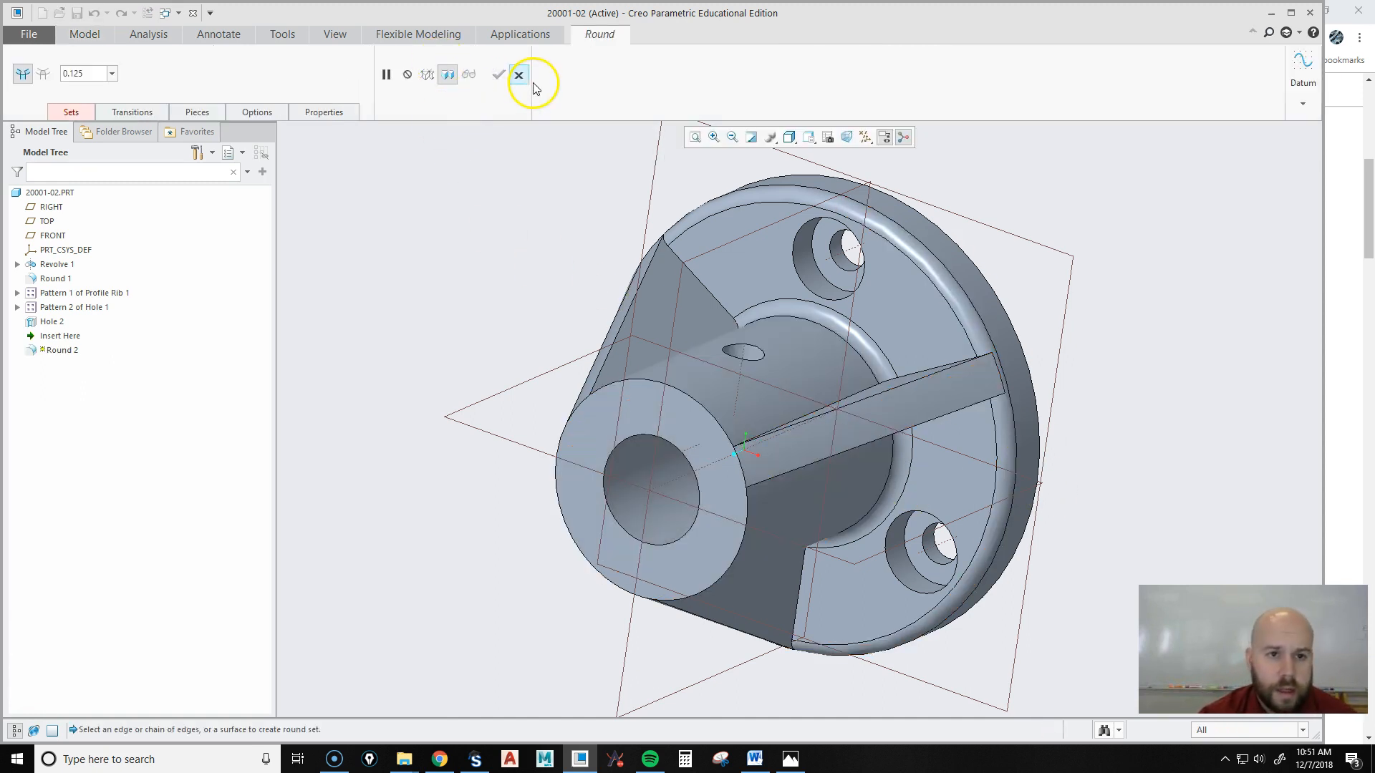
middle_click_drag(752, 402, 774, 361)
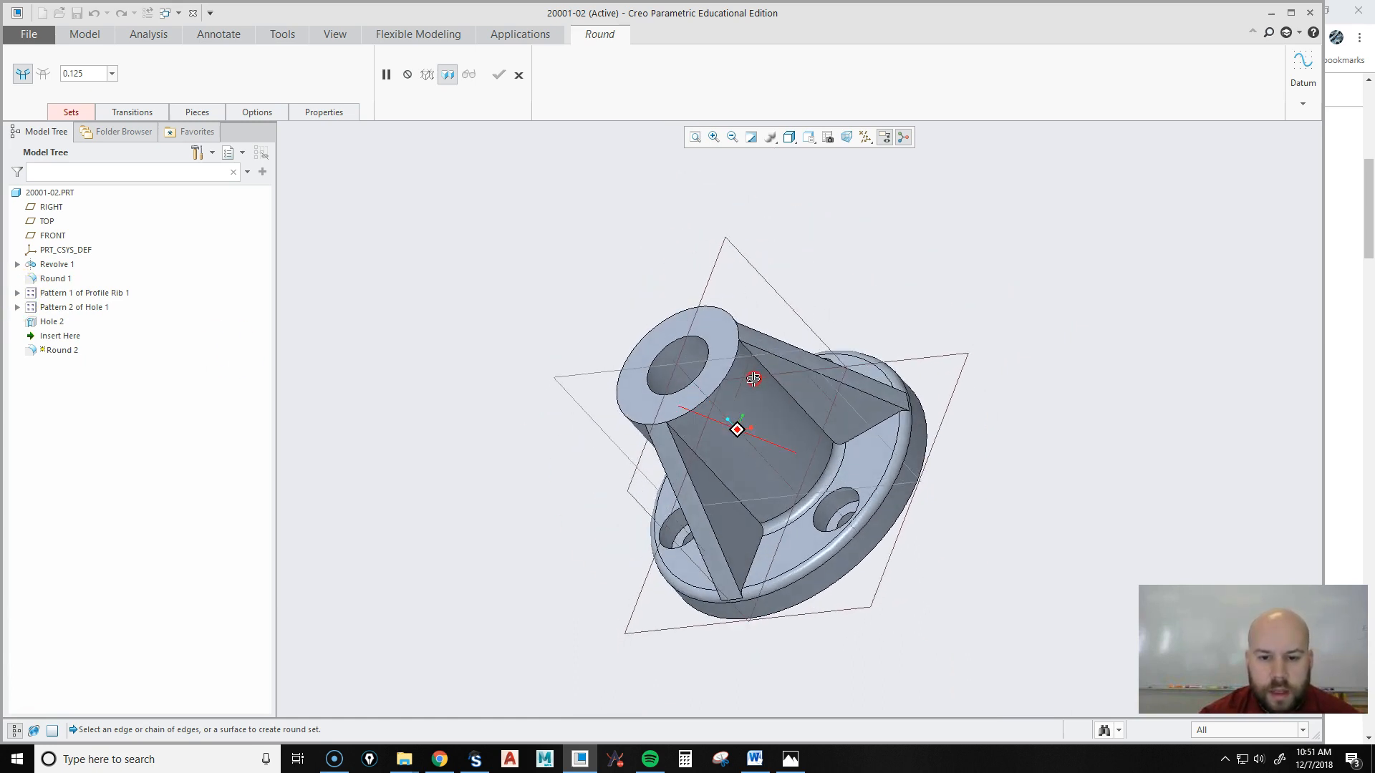
middle_click_drag(883, 460, 825, 515)
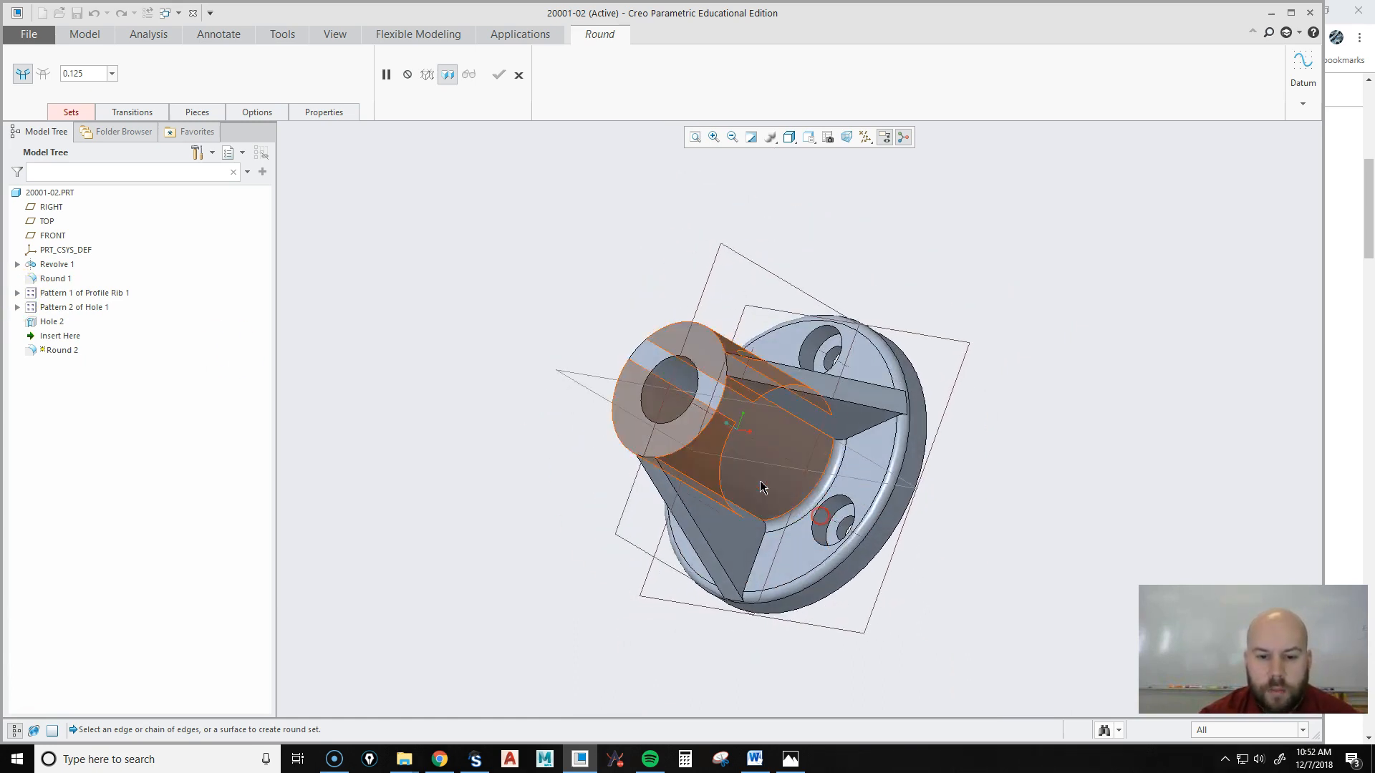
scroll(781, 431, "up", 2)
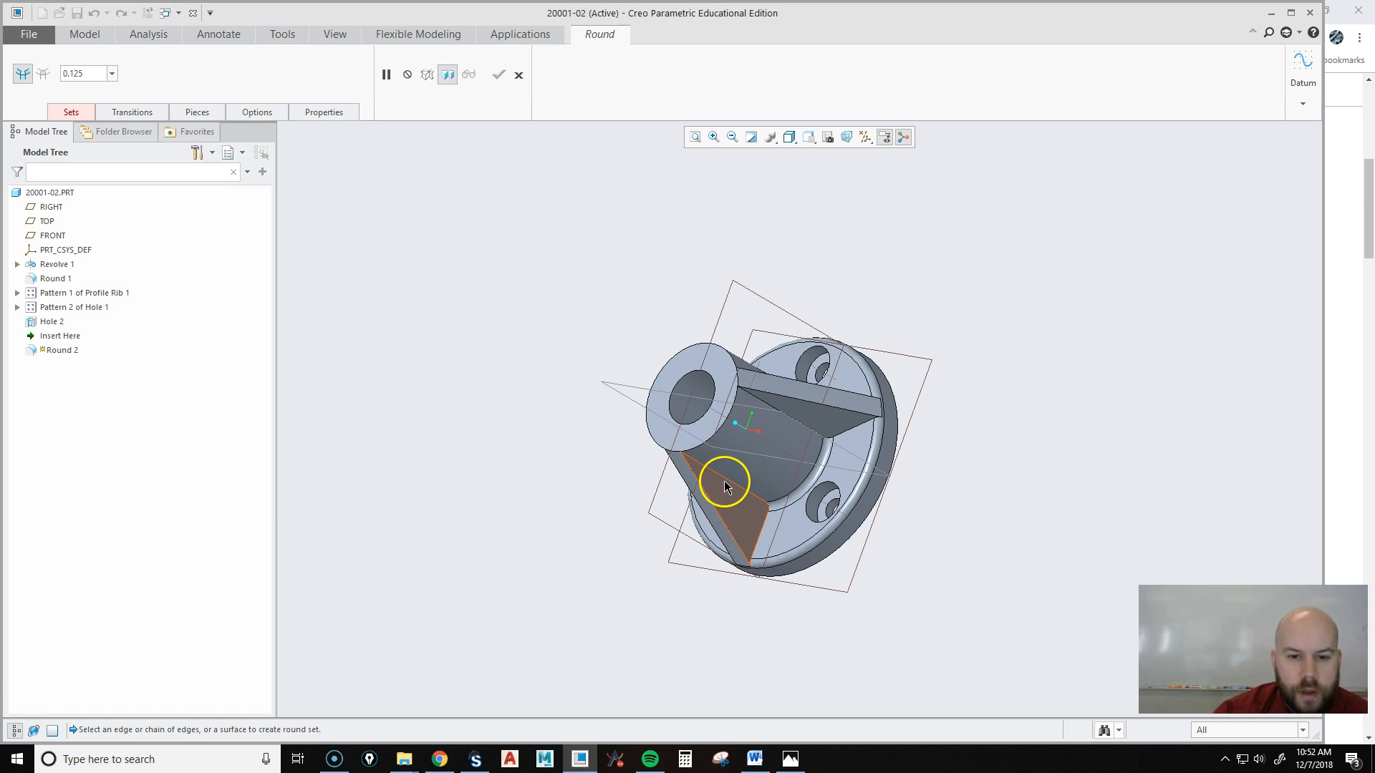
middle_click_drag(752, 423, 791, 494)
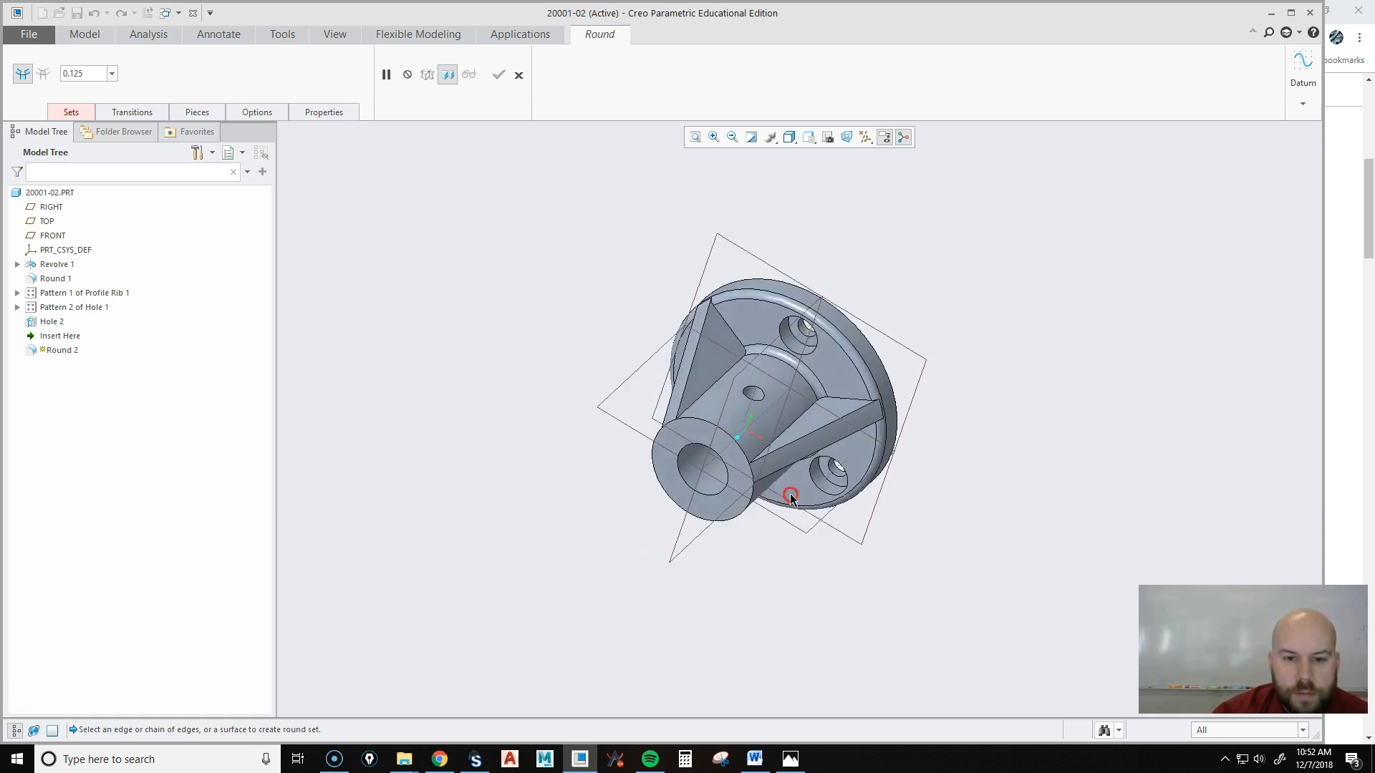
left_click(812, 141)
left_click(786, 160)
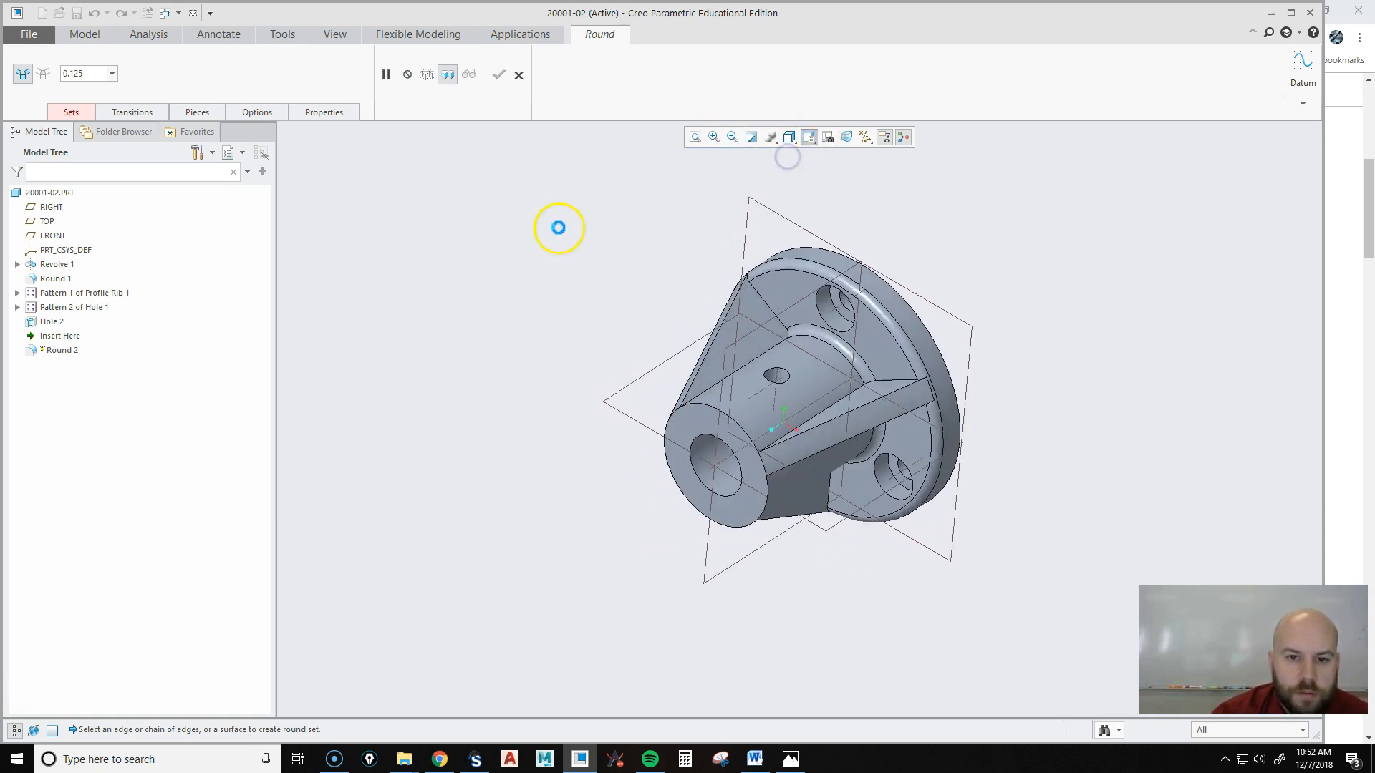
scroll(856, 472, "up", 3)
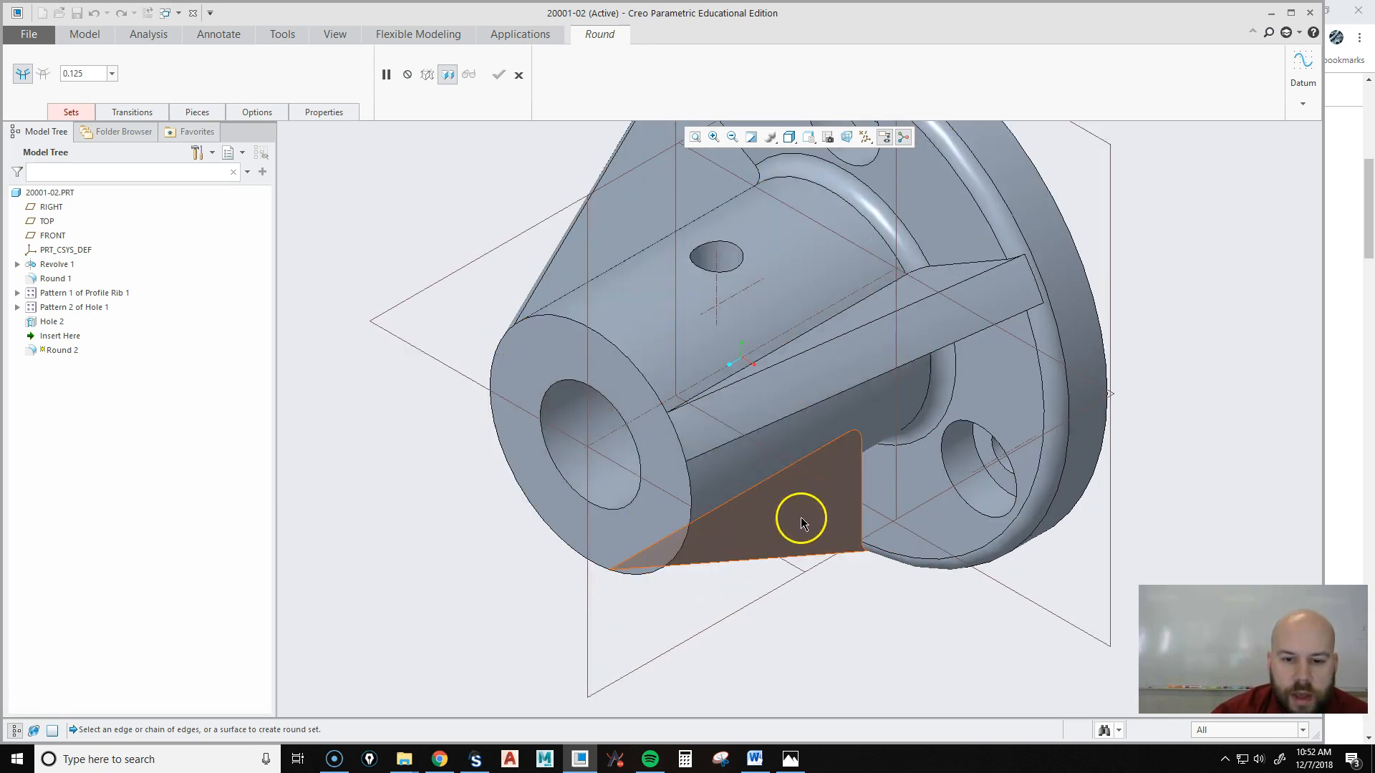
middle_click_drag(792, 516, 764, 446)
left_click(736, 461)
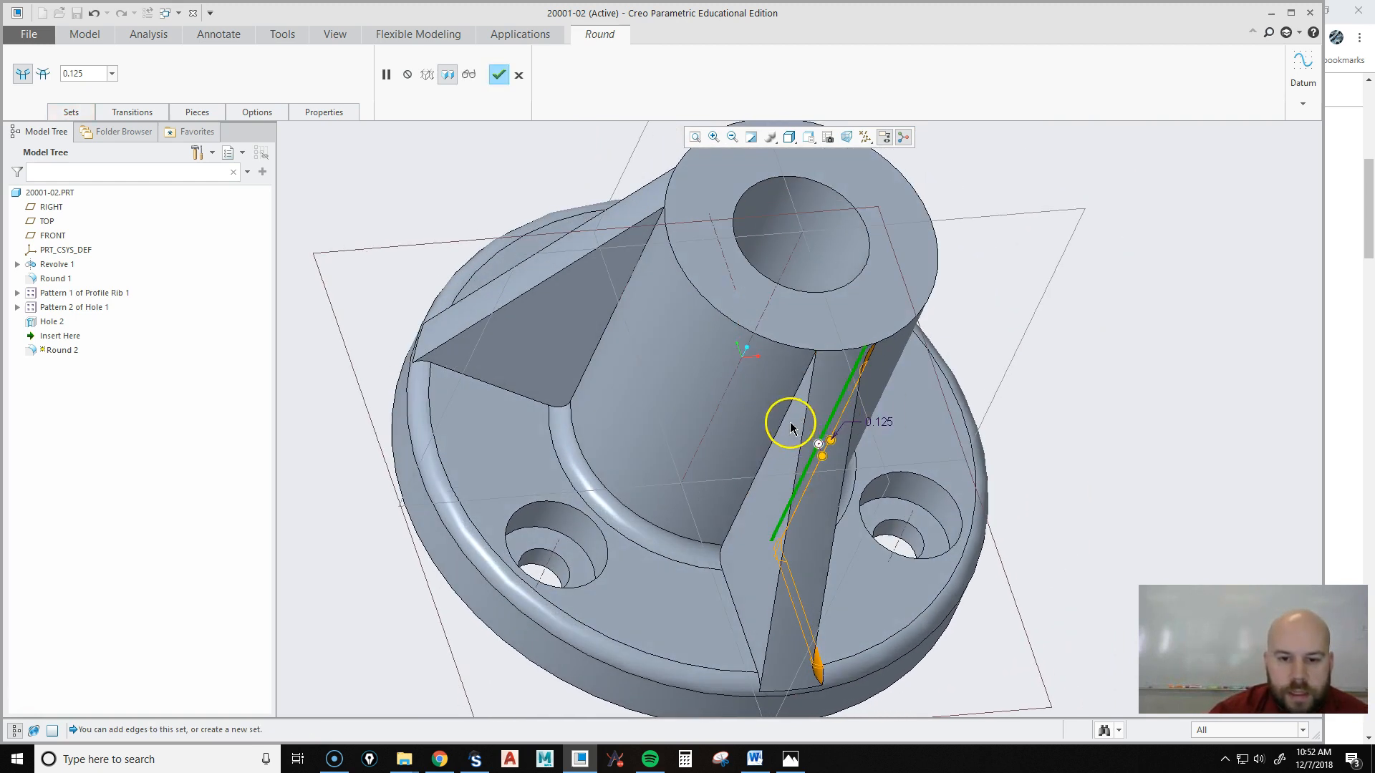
left_click(785, 428, "ctrl")
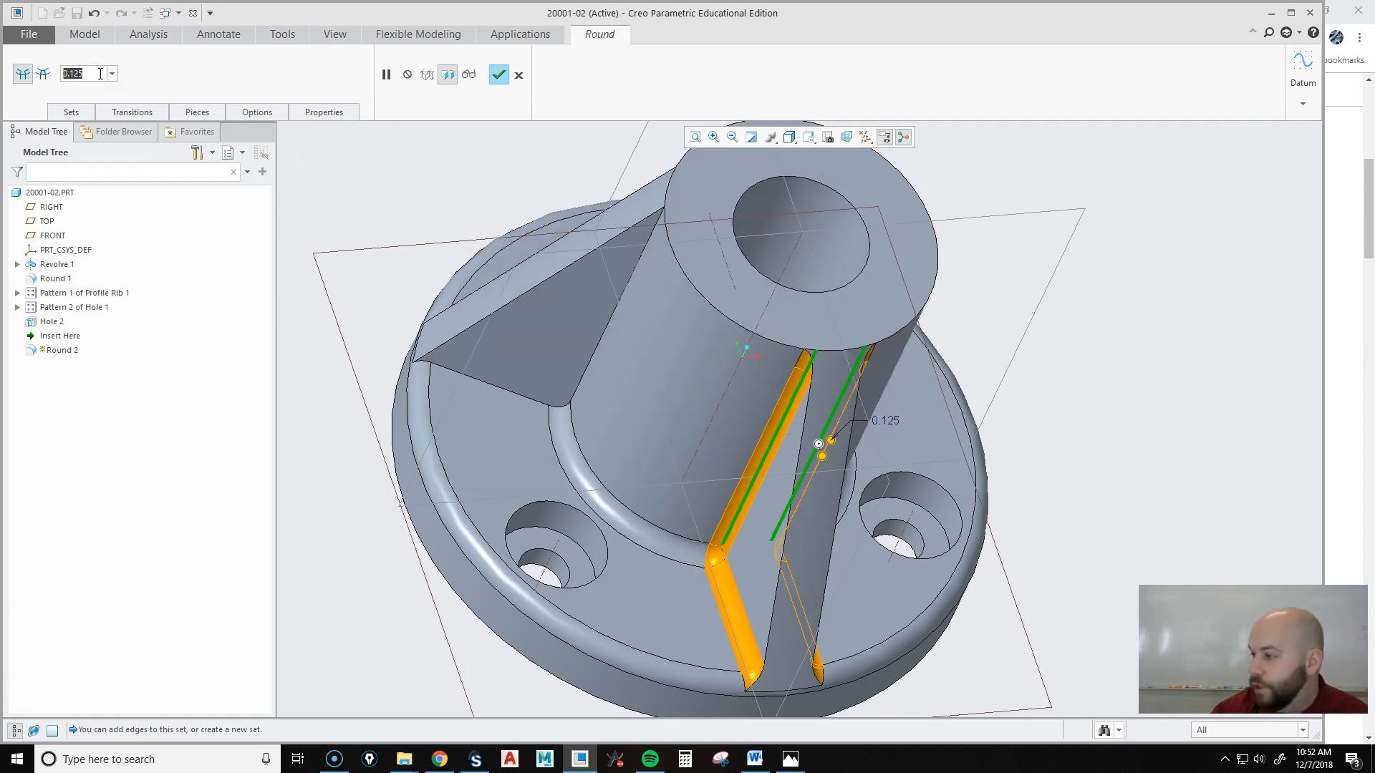
Set the rib round's radius to 0.063 and complete the round.
type(".063")
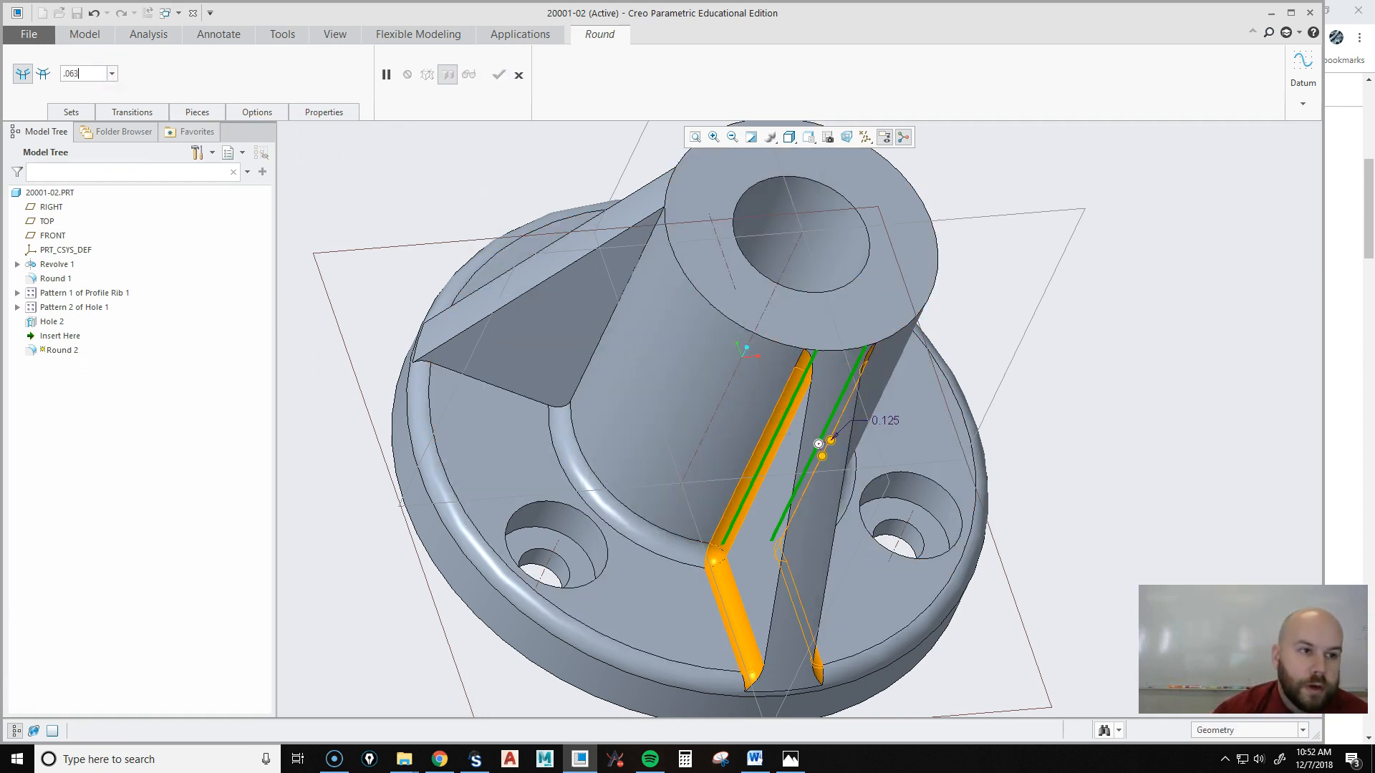
key("Return")
middle_click_drag(1052, 396, 969, 427)
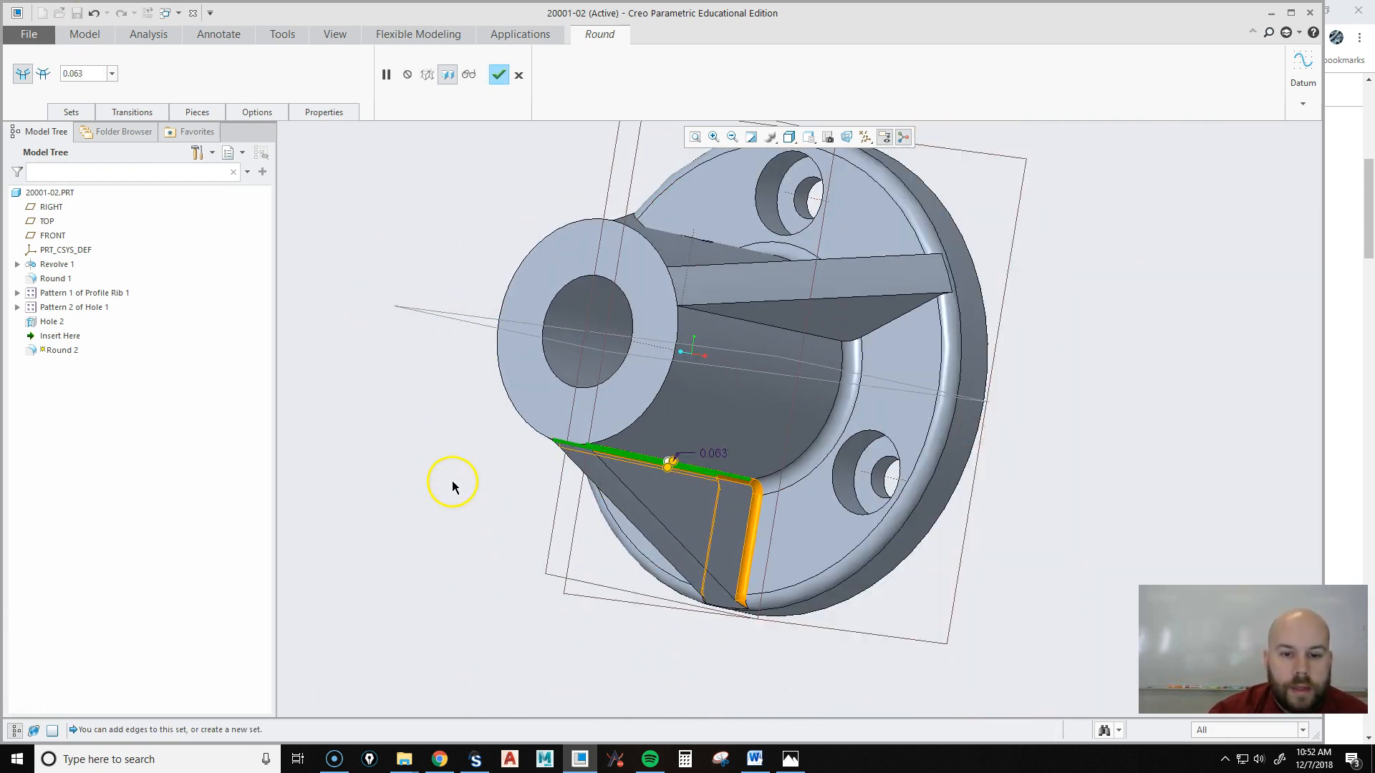
middle_click(439, 493)
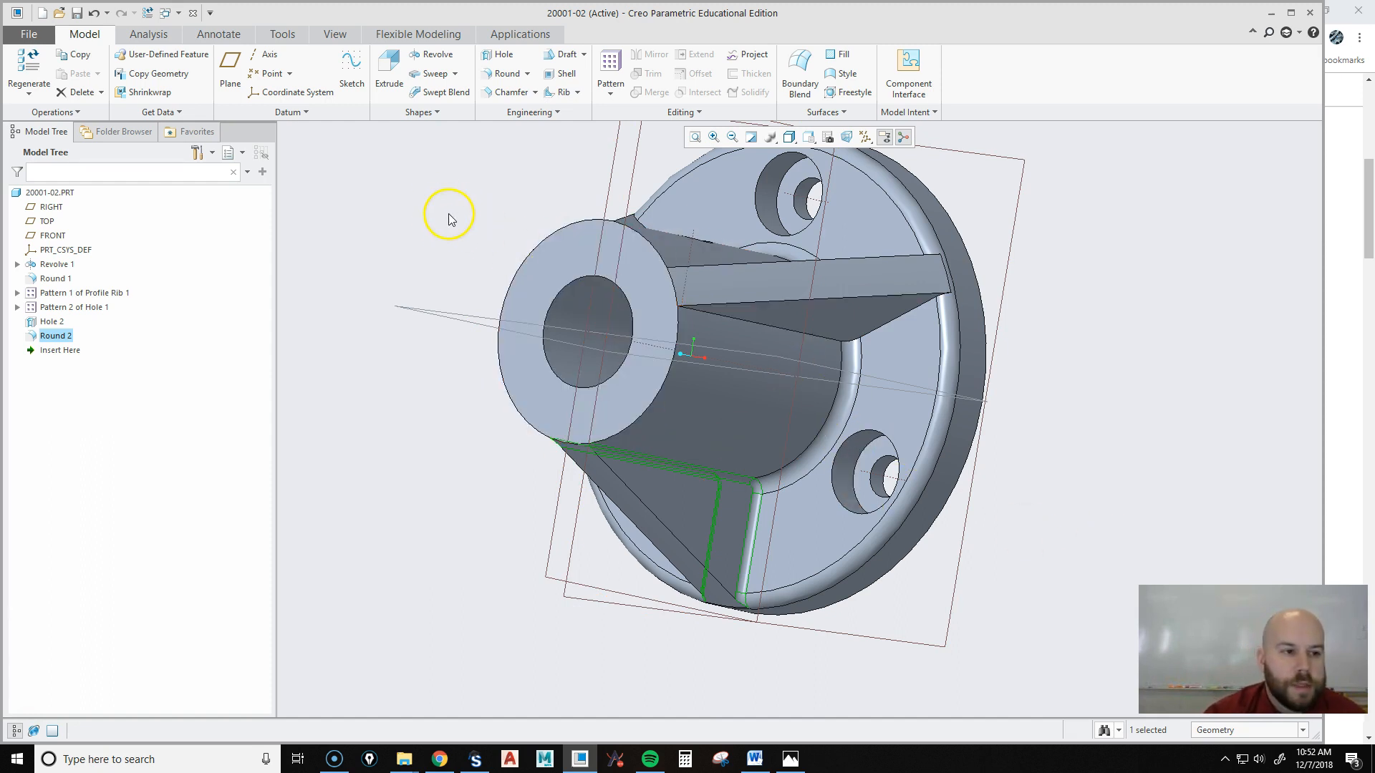
Pattern the rib round onto the other ribs with a Reference pattern.
middle_click_drag(727, 491, 780, 434)
right_click(57, 336)
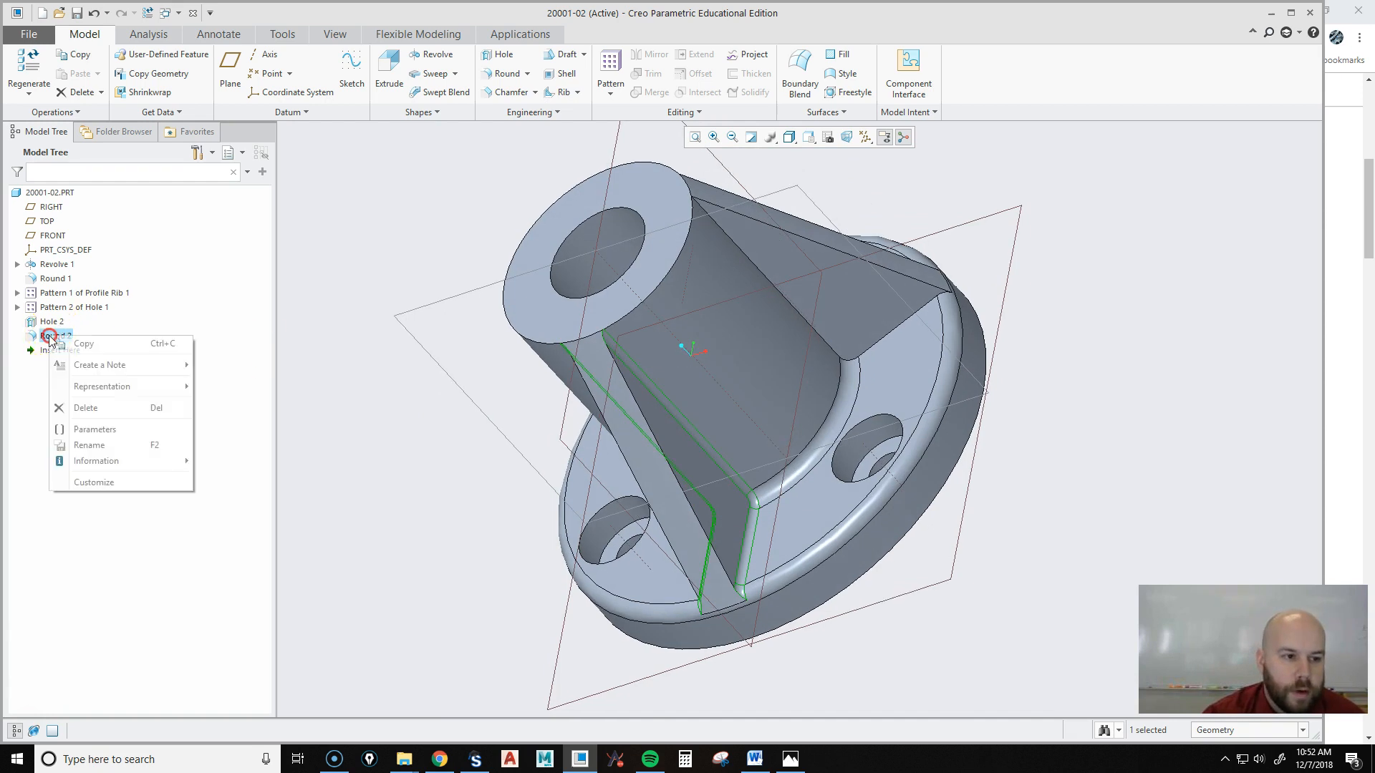
left_click(53, 285)
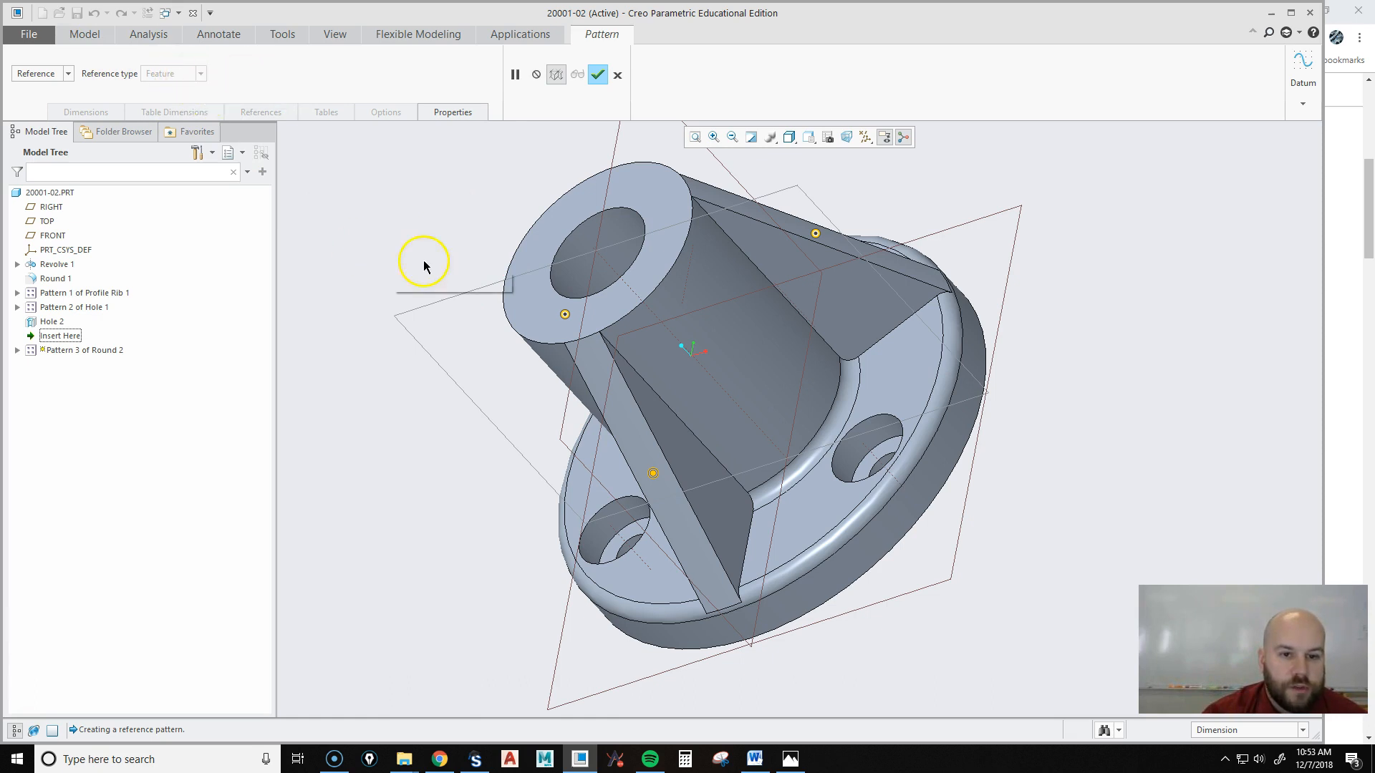
middle_click_drag(822, 246, 897, 323)
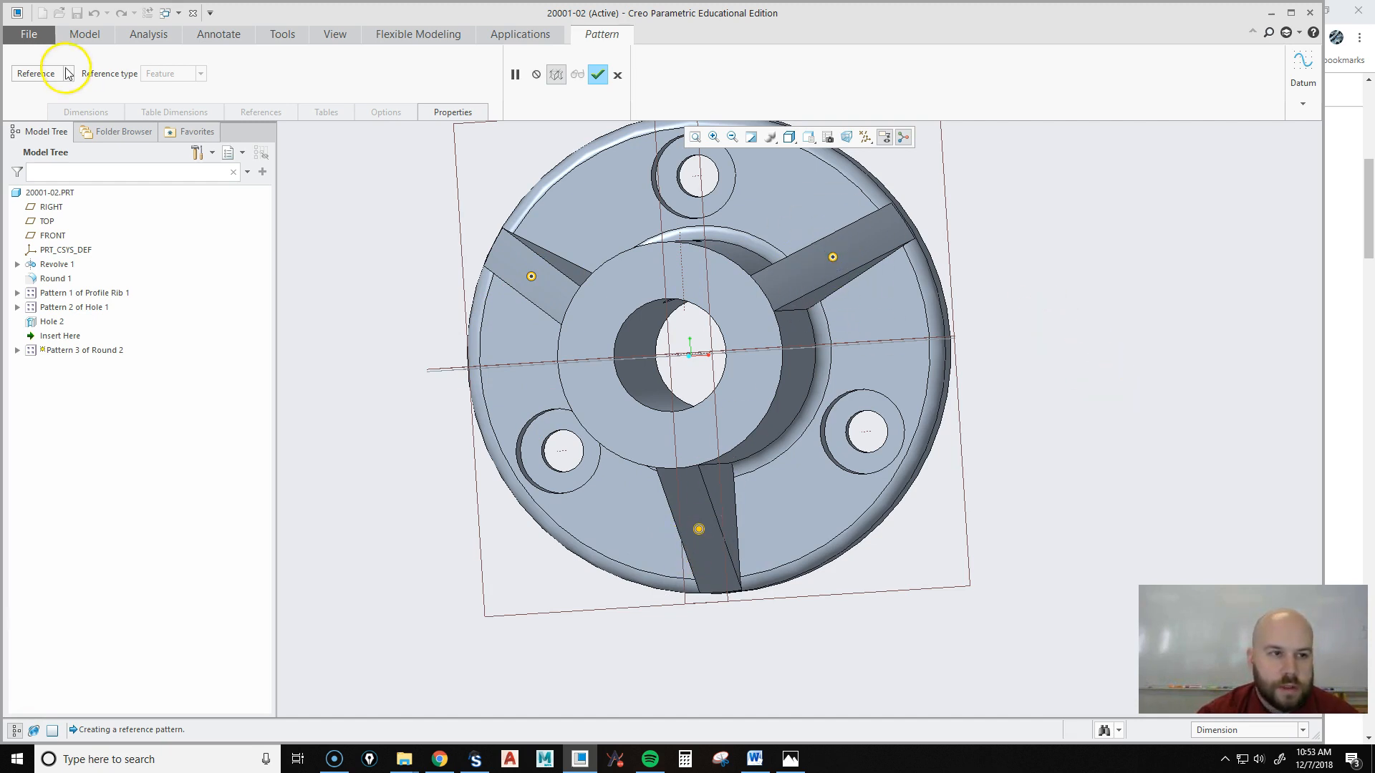
middle_click(388, 262)
Return the model to its standard orientation, hide the datum planes and clear the selection.
middle_click_drag(590, 364, 857, 363)
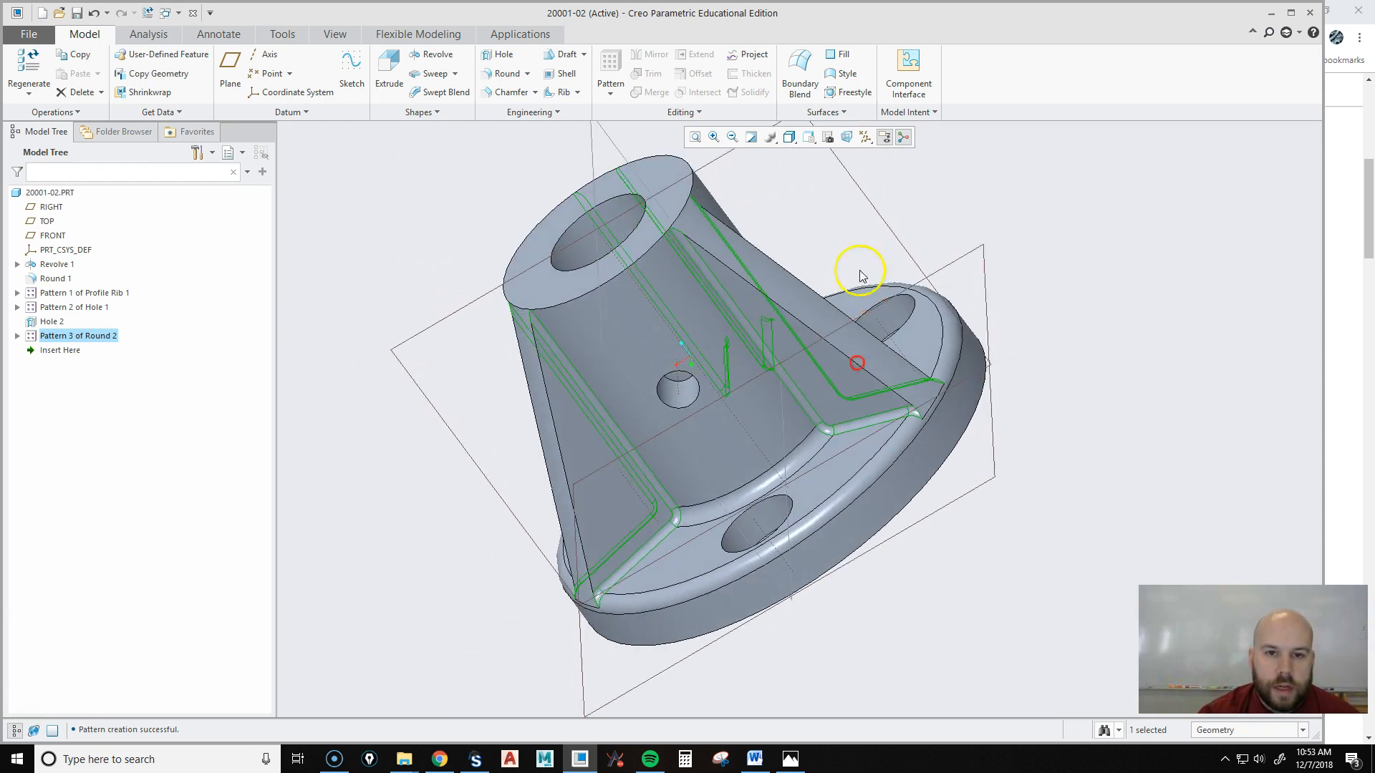
left_click(808, 140)
left_click(759, 151)
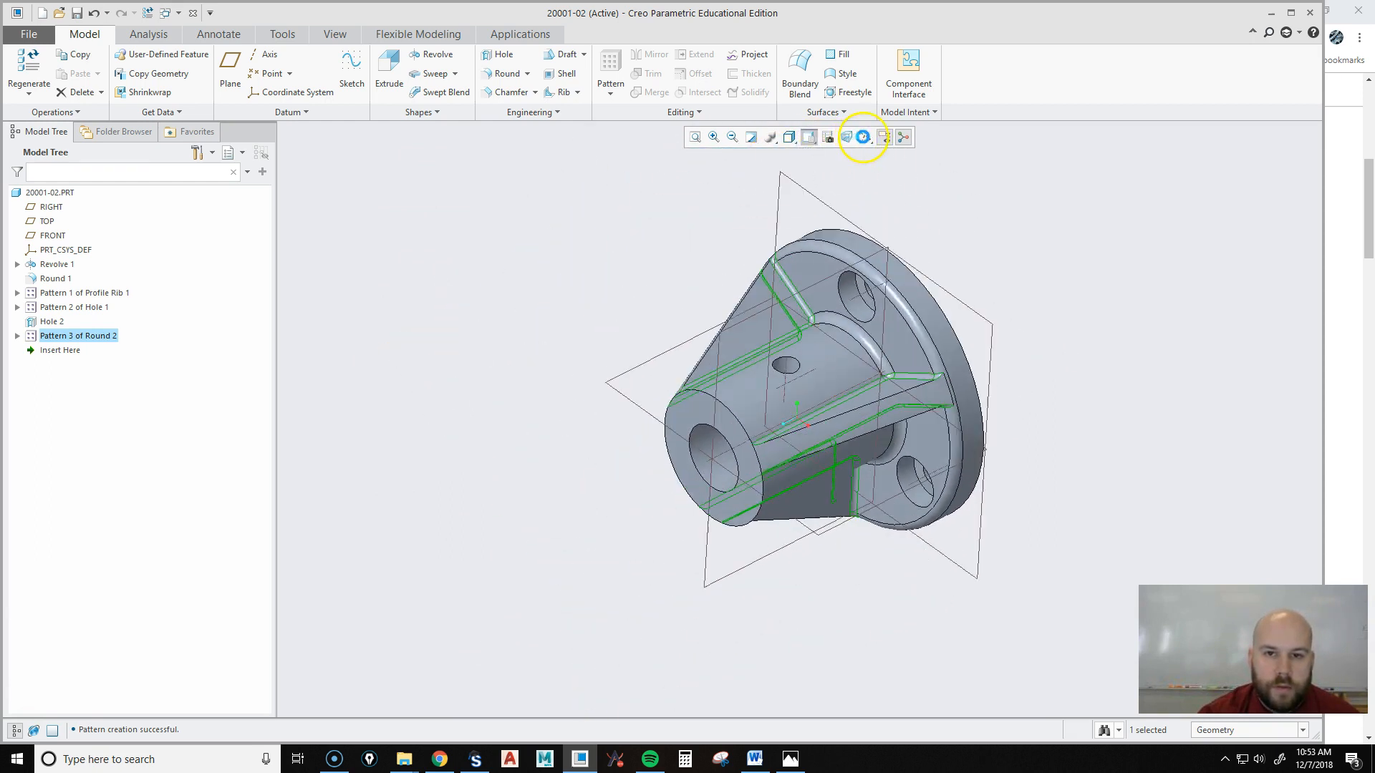
left_click(865, 138)
left_click(781, 218)
left_click(982, 193)
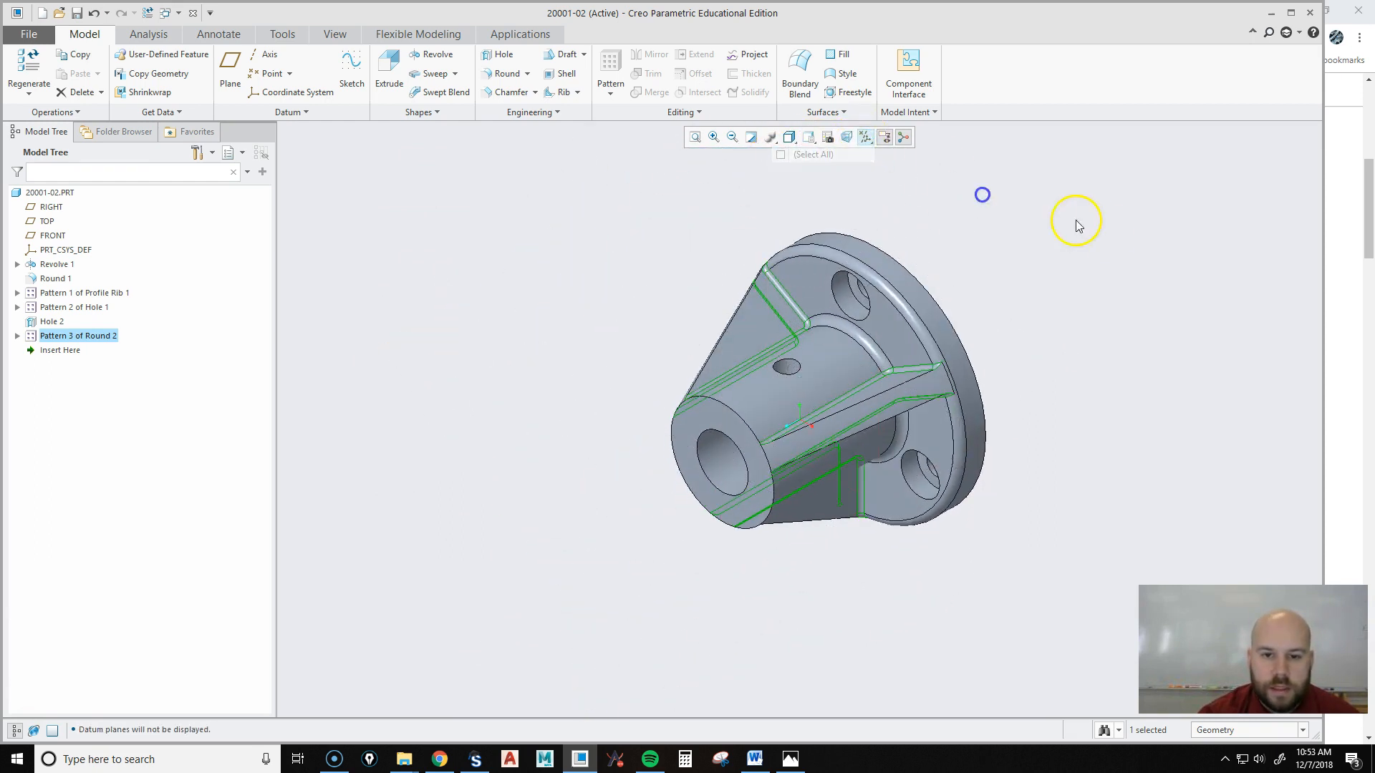
left_click(1180, 293)
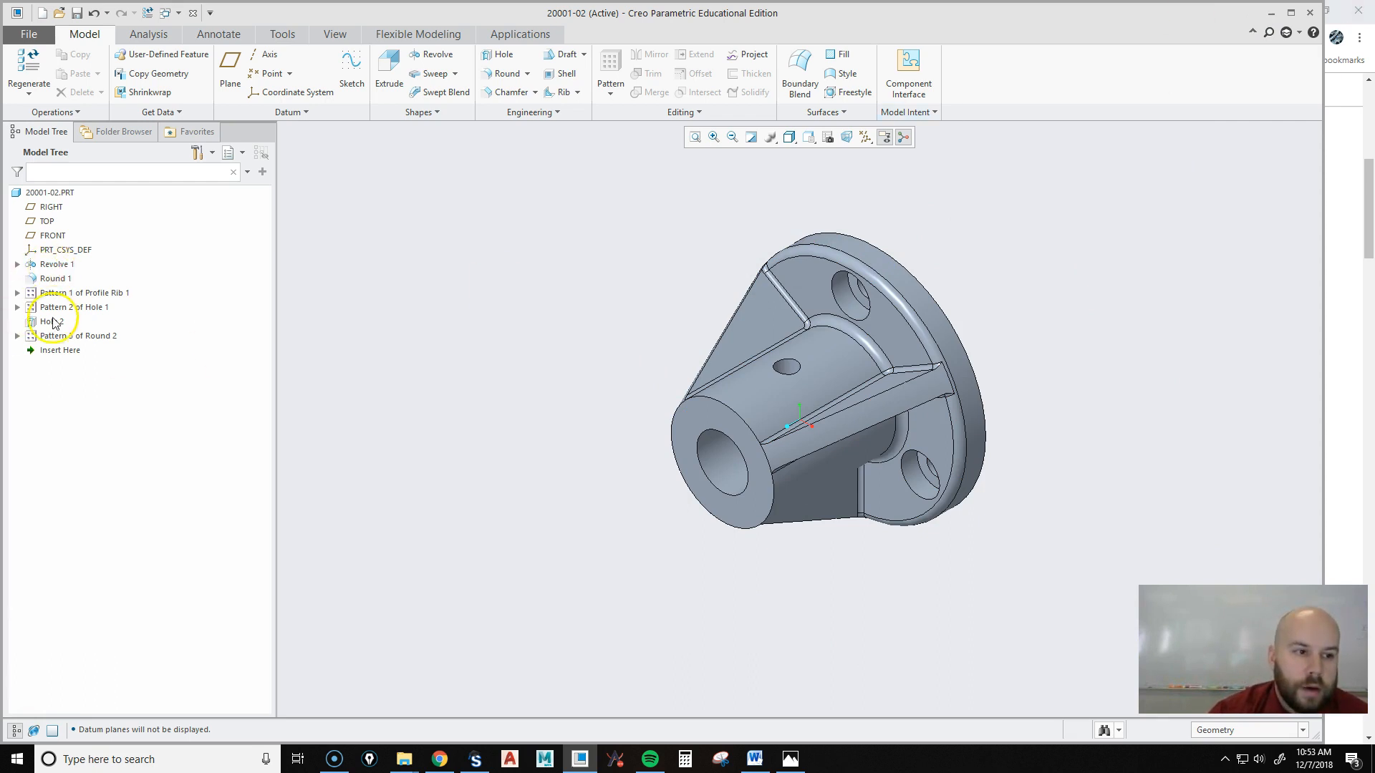
left_click(1083, 353)
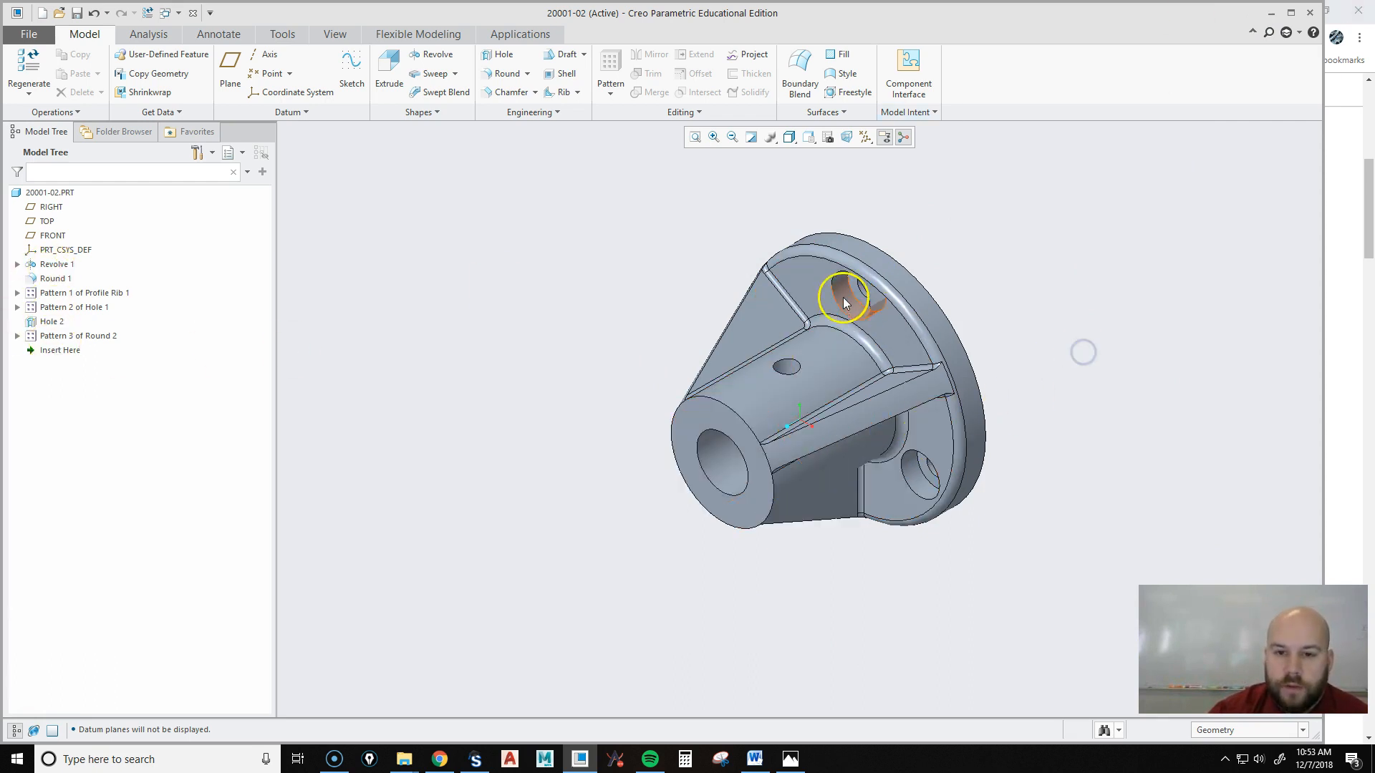